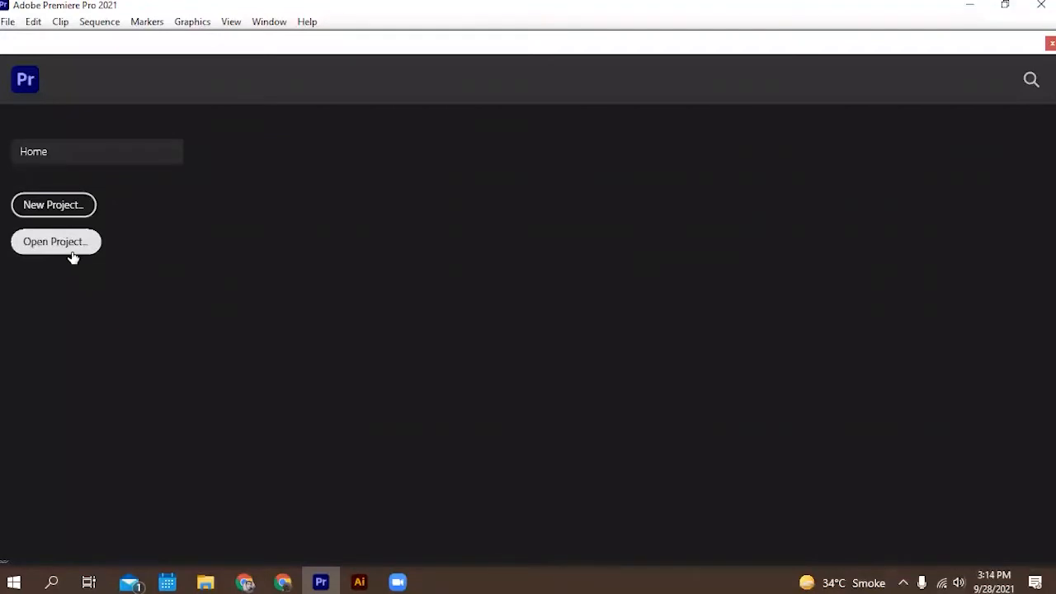
Open the Basics First project from the Project file folder in Basics Workshop on Local Disk (D:).
{"action": "left_click", "coordinate": [73, 257]}
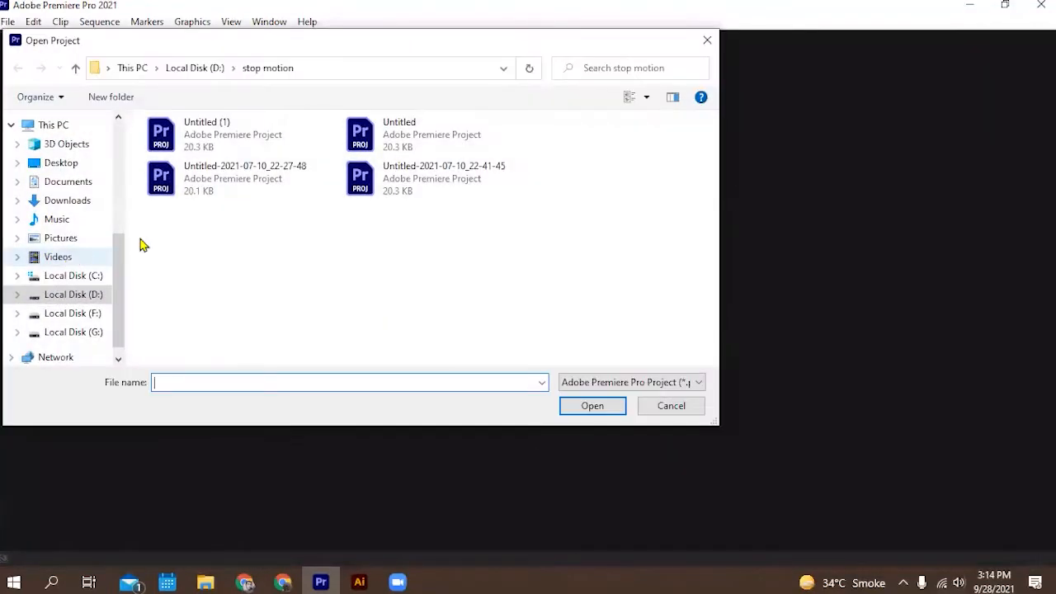
{"action": "left_click", "coordinate": [54, 299]}
{"action": "scroll", "coordinate": [203, 248], "scroll_direction": "up", "scroll_amount": 3}
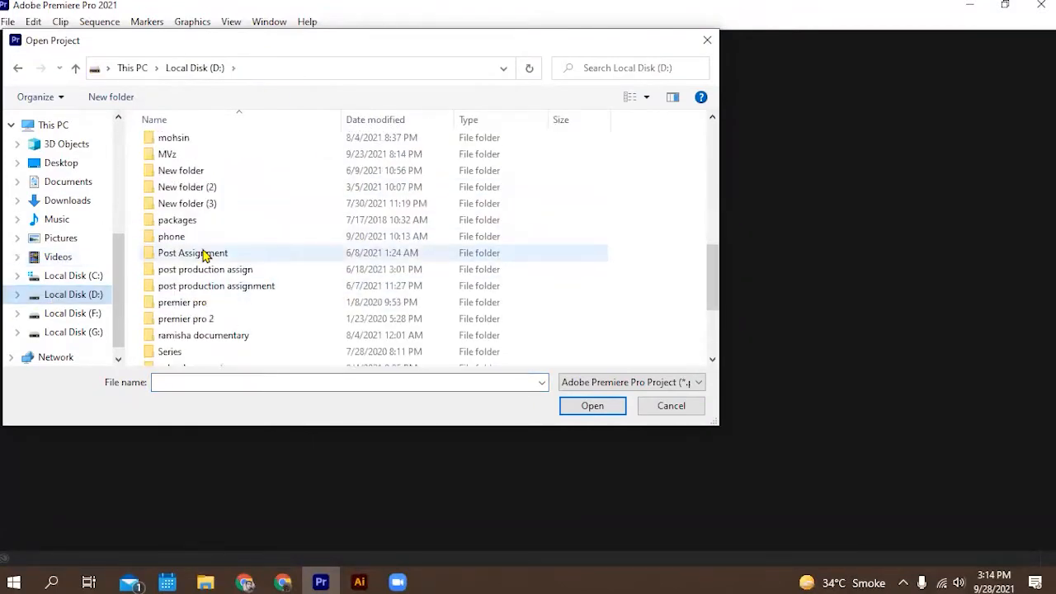
{"action": "scroll", "coordinate": [206, 249], "scroll_direction": "up", "scroll_amount": 5}
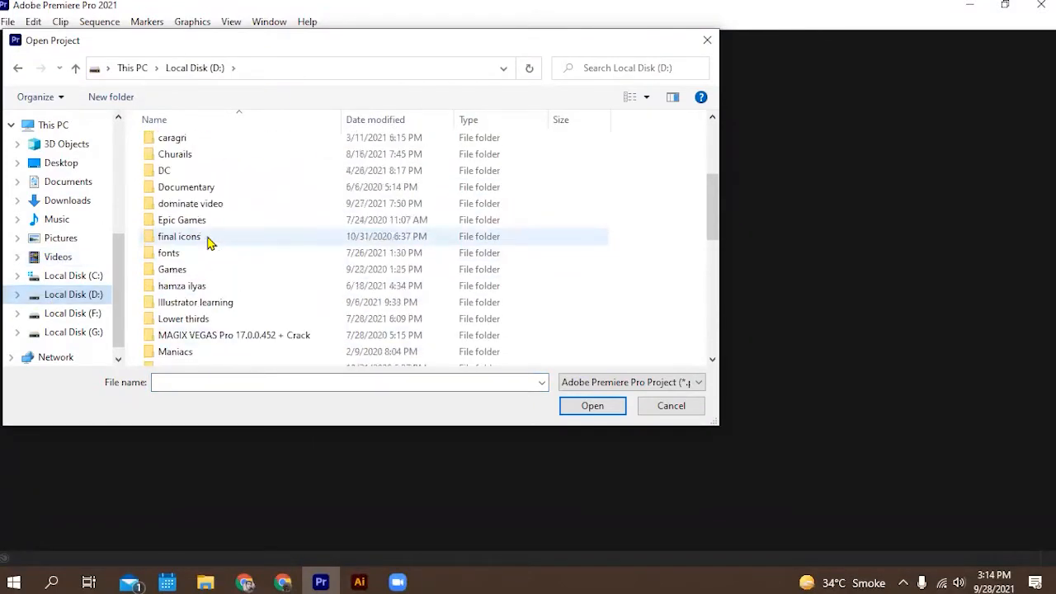
{"action": "scroll", "coordinate": [208, 239], "scroll_direction": "up", "scroll_amount": 2}
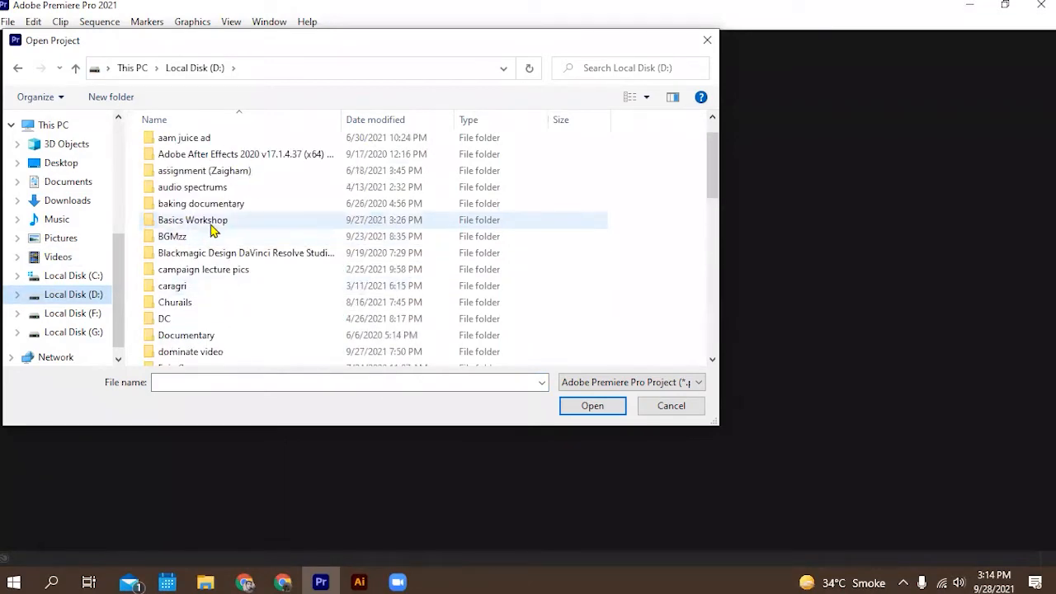
{"action": "double_click", "coordinate": [211, 224]}
{"action": "double_click", "coordinate": [214, 144]}
{"action": "left_click", "coordinate": [217, 161]}
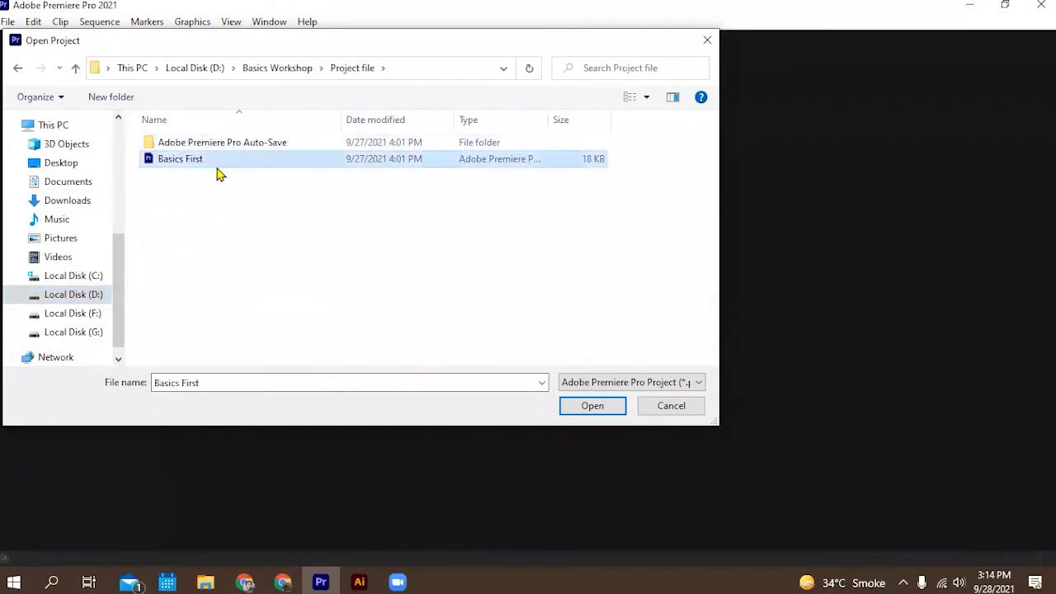
{"action": "left_click", "coordinate": [594, 404]}
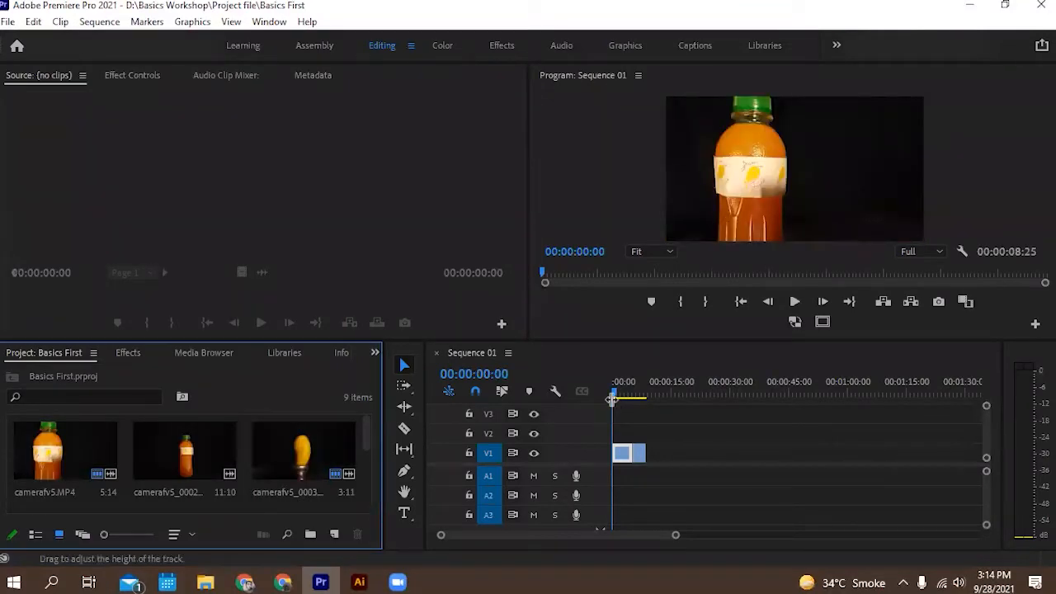
Split the first camerafv5.MP4 clip on V1 at 00:00:00:12 with the Razor tool, then return to the Selection tool.
{"action": "left_click_drag", "start_coordinate": [615, 393], "coordinate": [589, 401]}
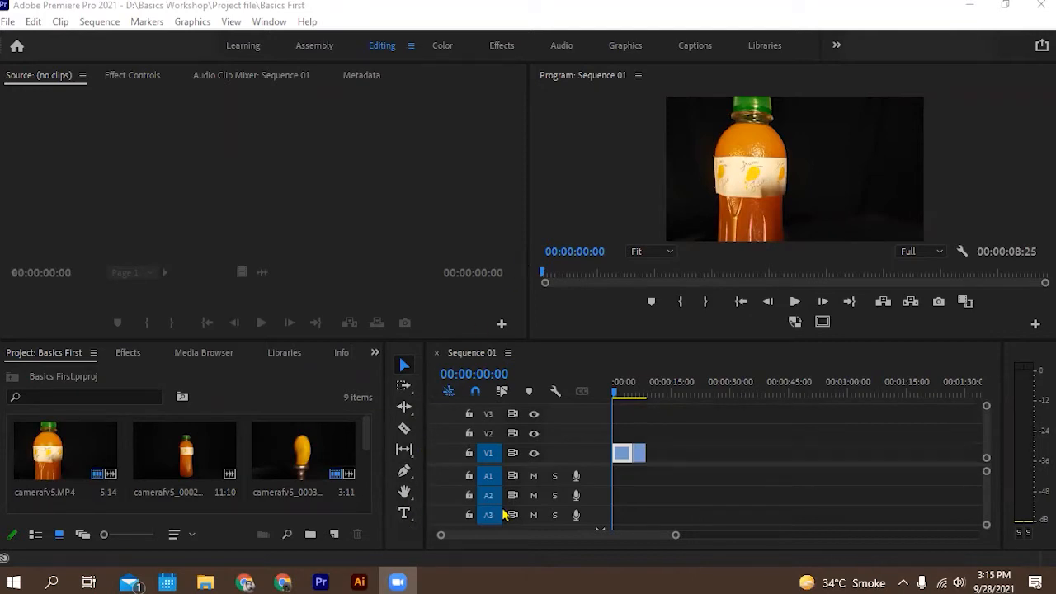
{"action": "left_click", "coordinate": [405, 433]}
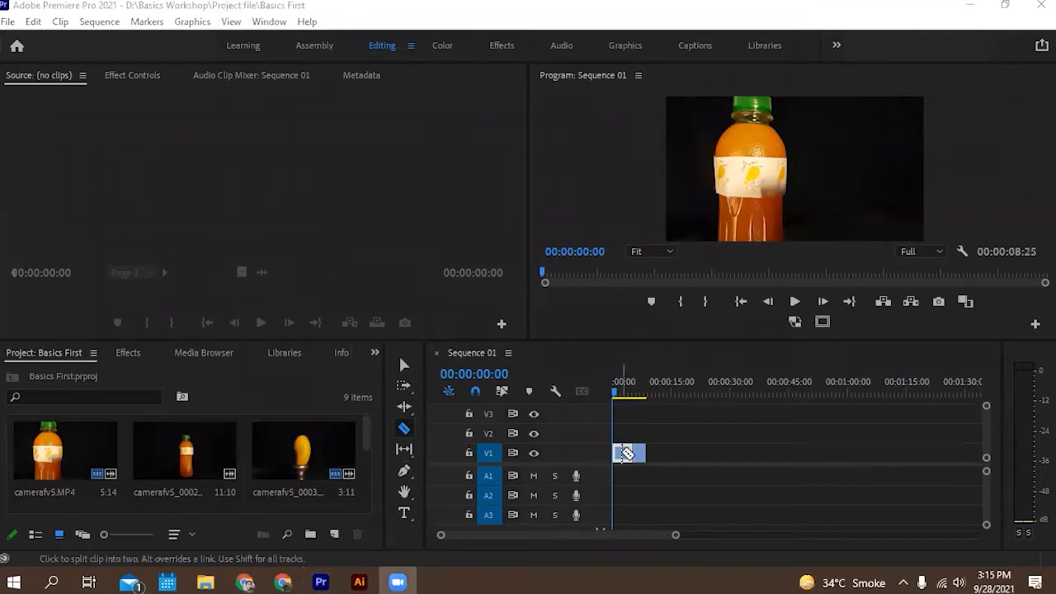
{"action": "left_click_drag", "start_coordinate": [676, 537], "coordinate": [918, 555]}
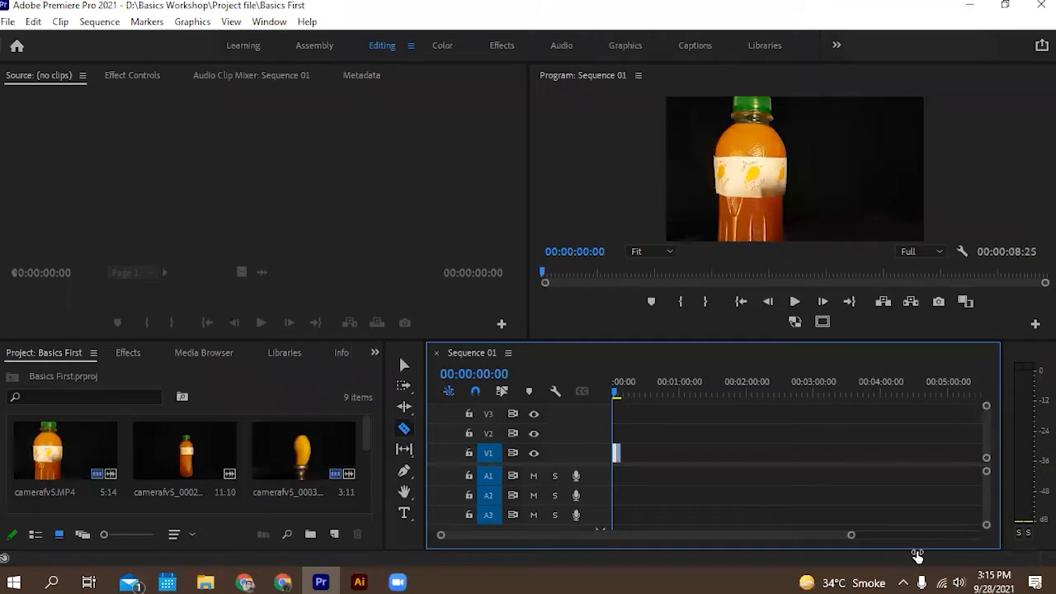
{"action": "left_click_drag", "start_coordinate": [918, 558], "coordinate": [924, 559]}
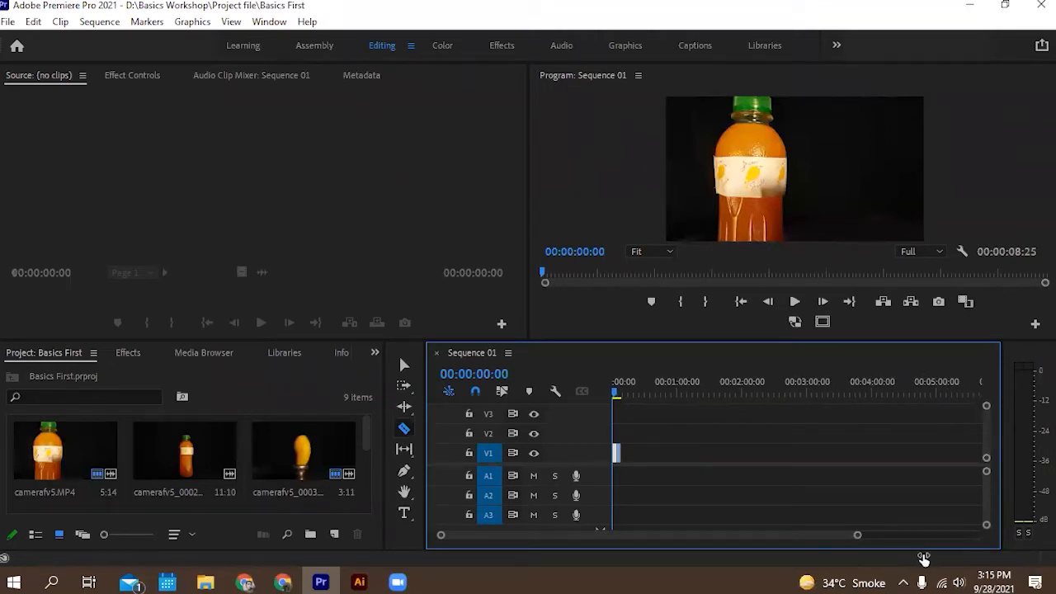
{"action": "left_click_drag", "start_coordinate": [923, 559], "coordinate": [927, 559]}
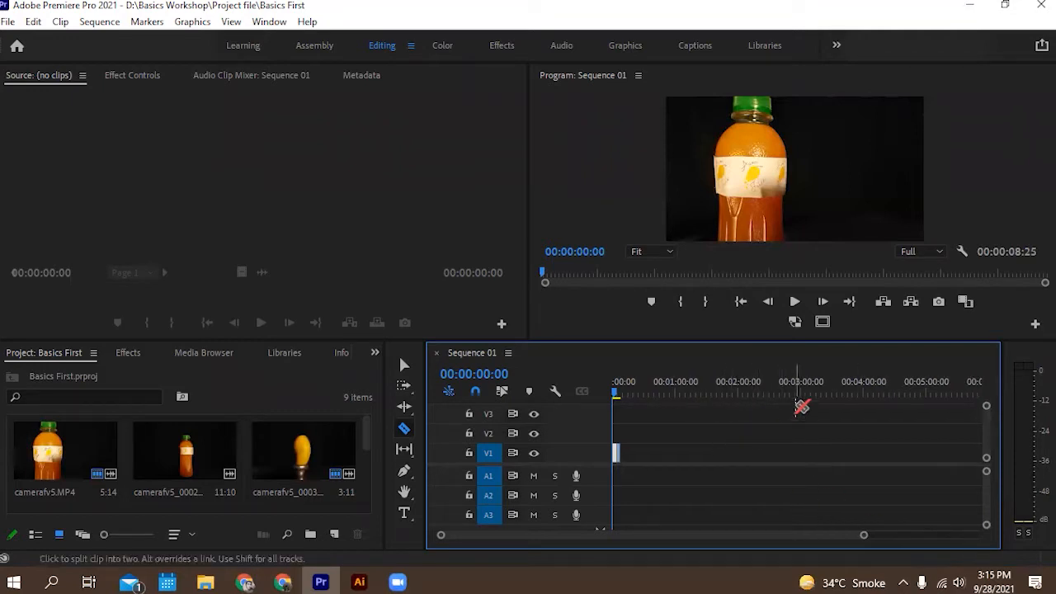
{"action": "left_click_drag", "start_coordinate": [862, 536], "coordinate": [661, 533]}
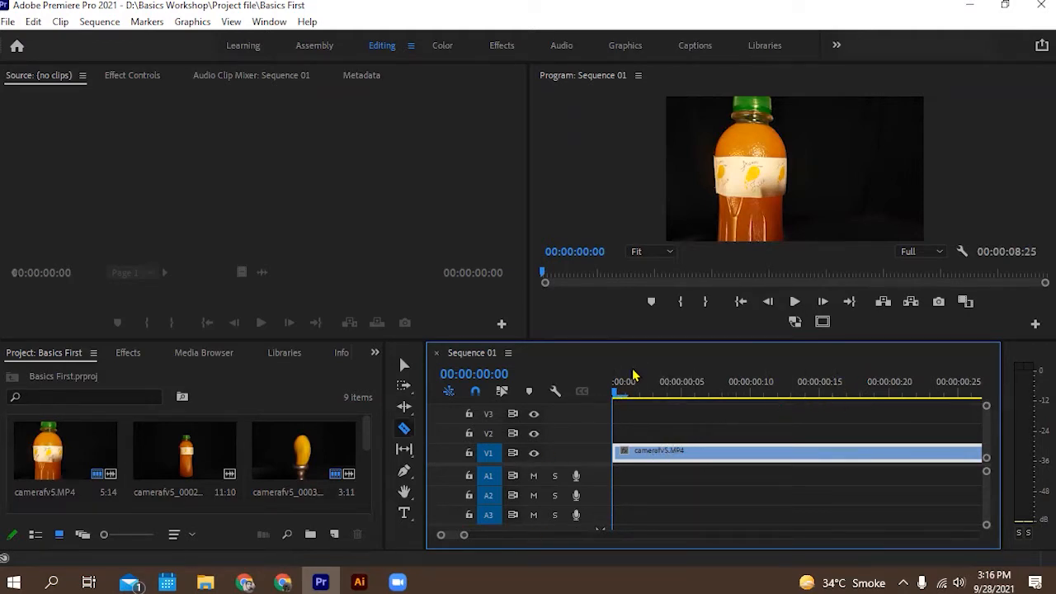
{"action": "left_click", "coordinate": [624, 396]}
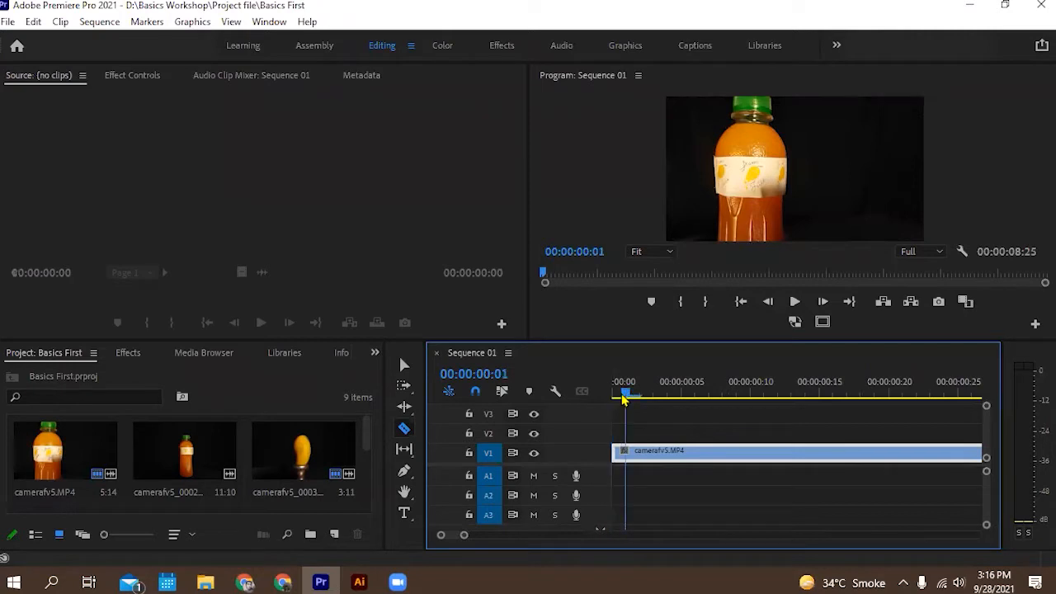
{"action": "left_click_drag", "start_coordinate": [625, 399], "coordinate": [777, 399]}
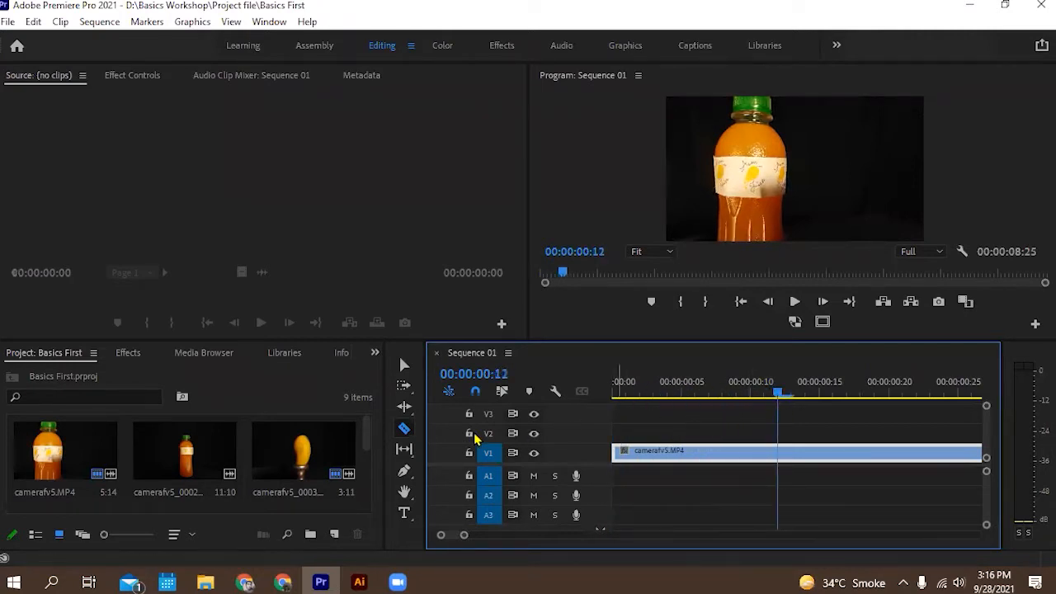
{"action": "left_click", "coordinate": [404, 429]}
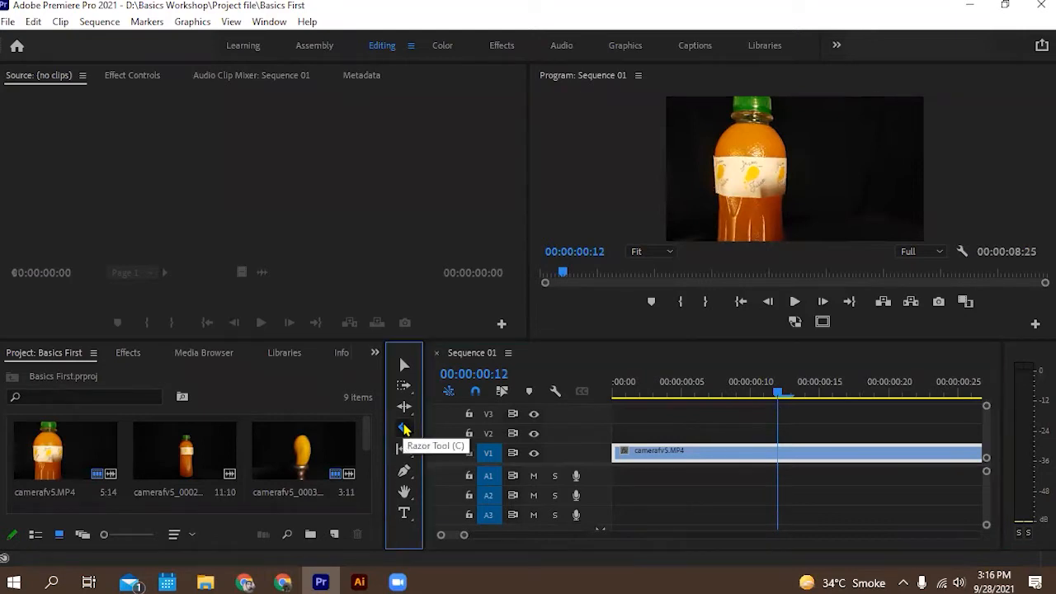
{"action": "left_click", "coordinate": [780, 451]}
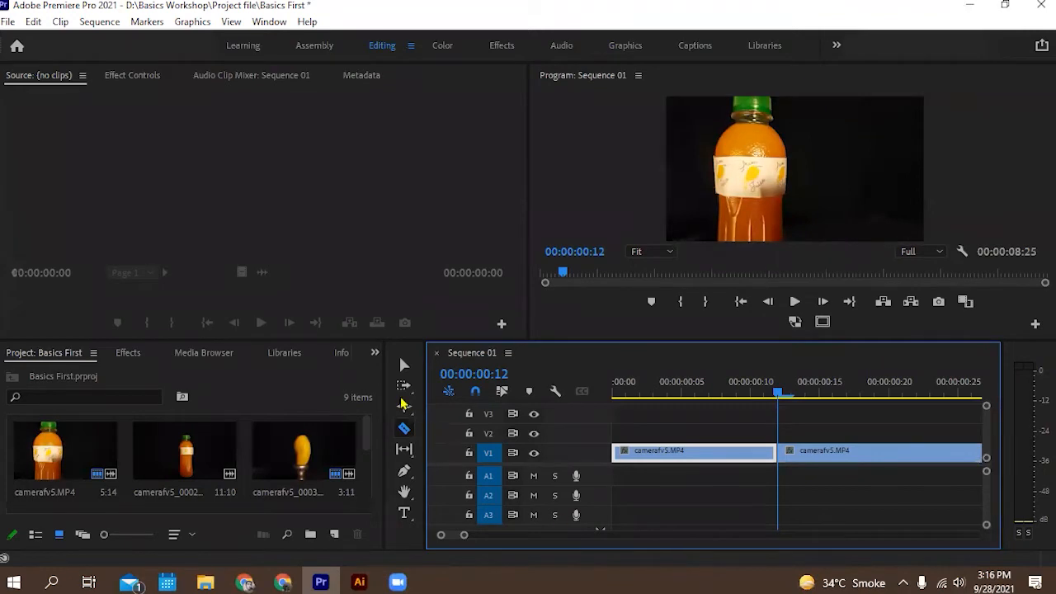
{"action": "left_click", "coordinate": [404, 365]}
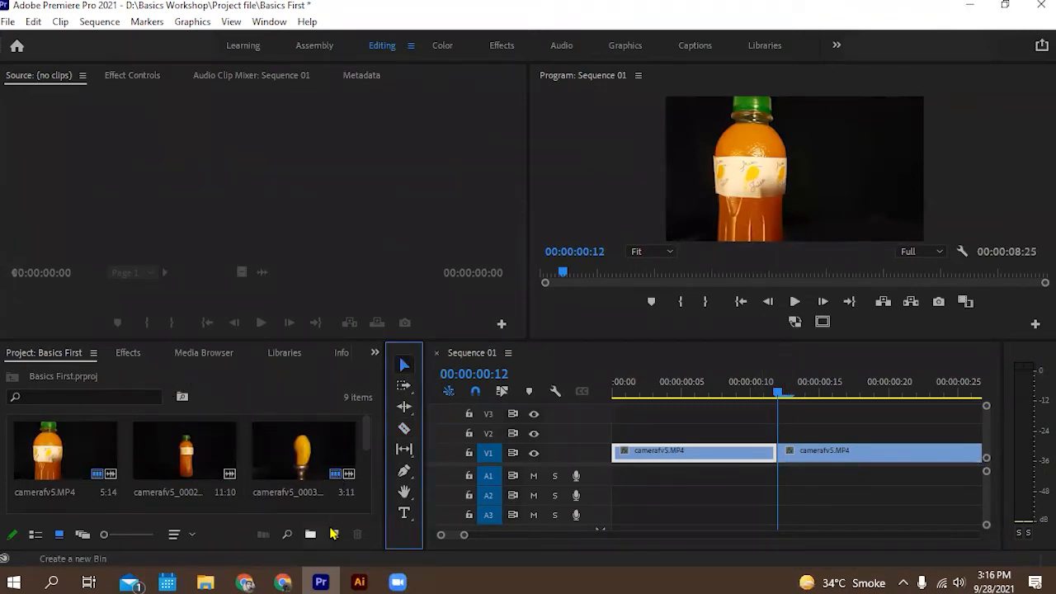
Import MVI_3975 from the Fashion Video footage folder on Local Disk (F:) into the Premiere Pro project.
{"action": "right_click", "coordinate": [236, 474]}
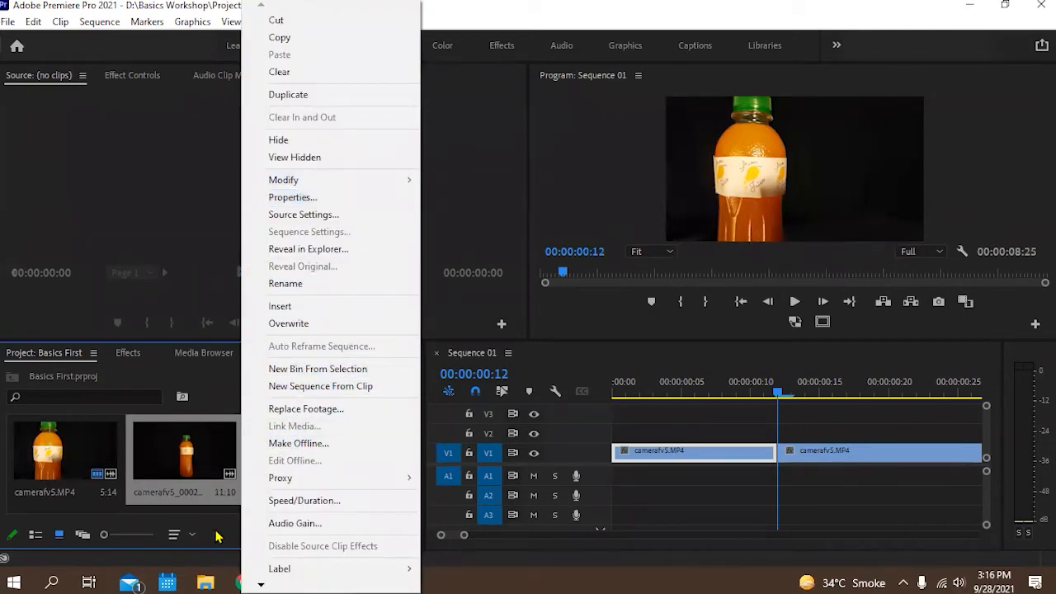
{"action": "key", "text": "Escape"}
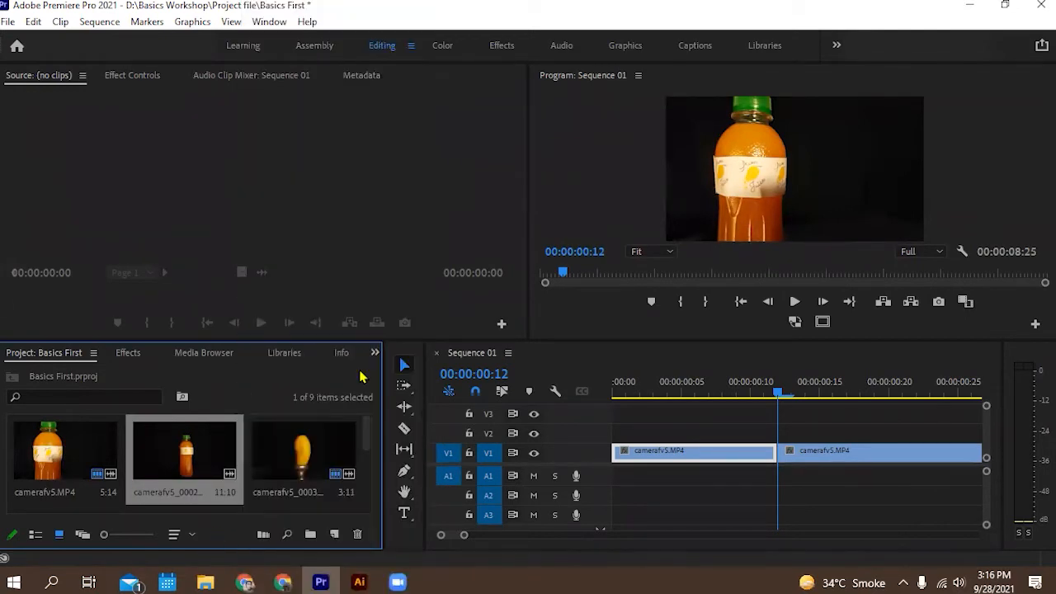
{"action": "left_click", "coordinate": [205, 582]}
{"action": "left_click", "coordinate": [81, 494]}
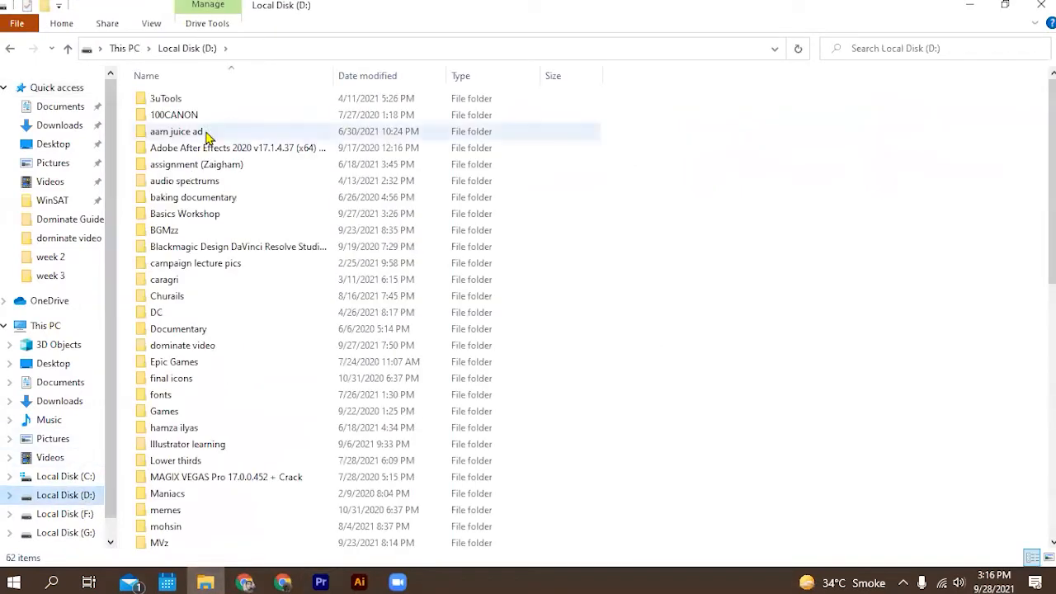
{"action": "scroll", "coordinate": [170, 404], "scroll_direction": "down", "scroll_amount": 1}
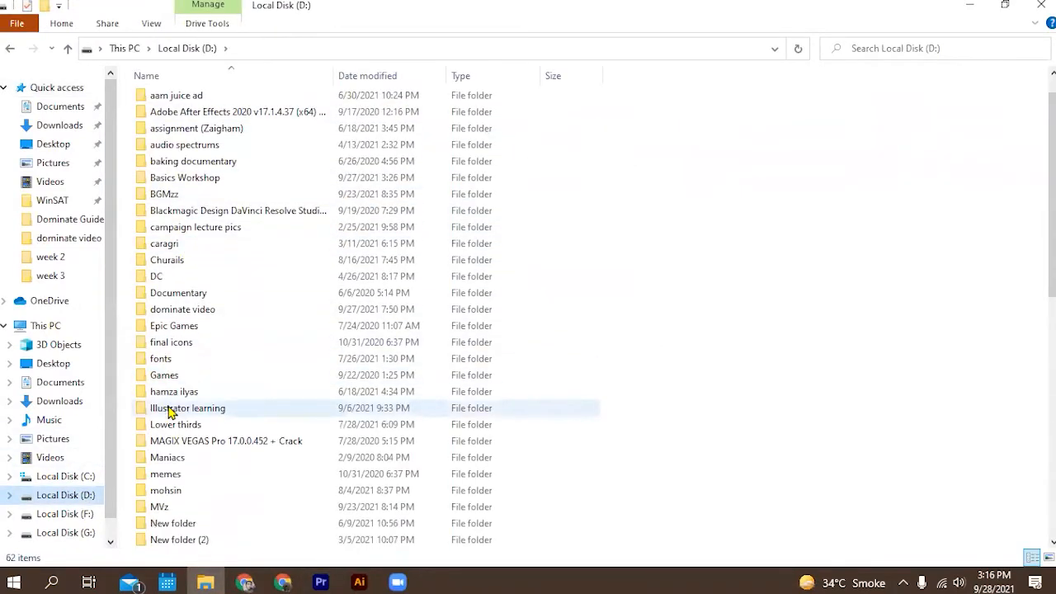
{"action": "scroll", "coordinate": [172, 429], "scroll_direction": "up", "scroll_amount": 1}
{"action": "left_click", "coordinate": [86, 514]}
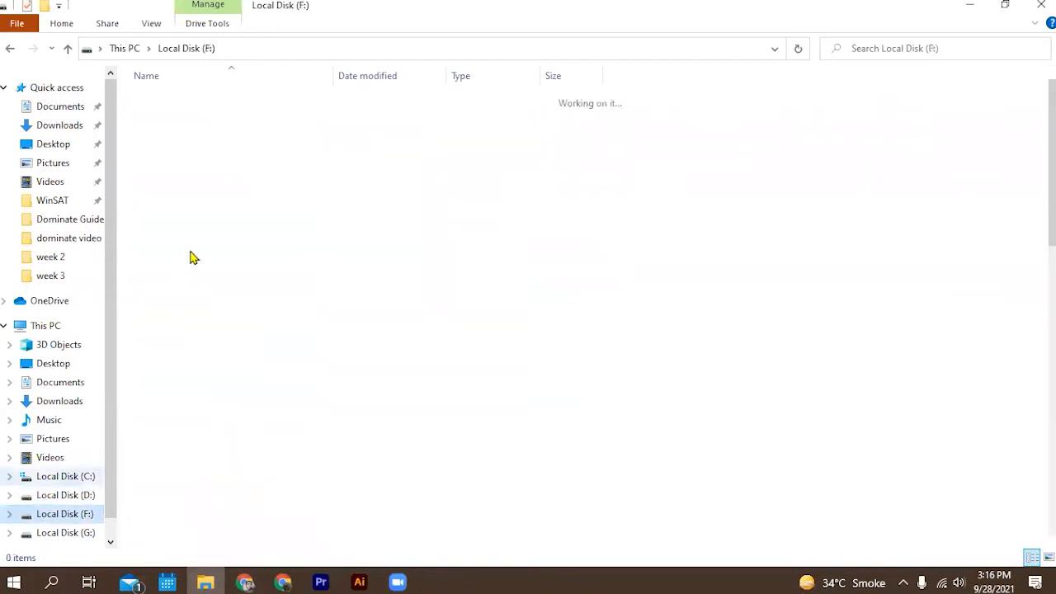
{"action": "double_click", "coordinate": [198, 379]}
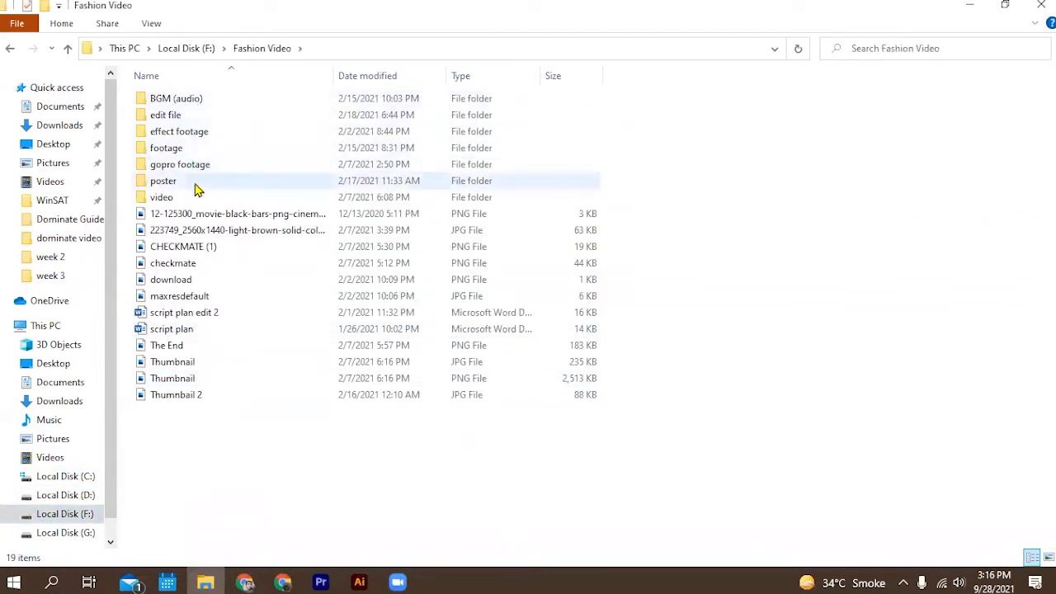
{"action": "double_click", "coordinate": [196, 151]}
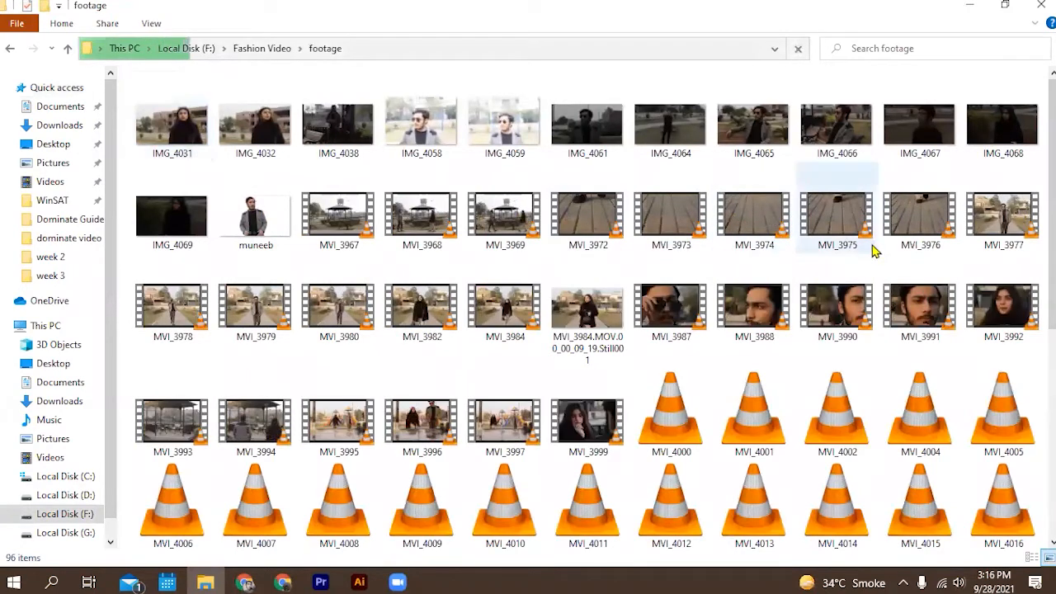
{"action": "left_click", "coordinate": [833, 268]}
{"action": "left_click_drag", "start_coordinate": [560, 449], "coordinate": [296, 492]}
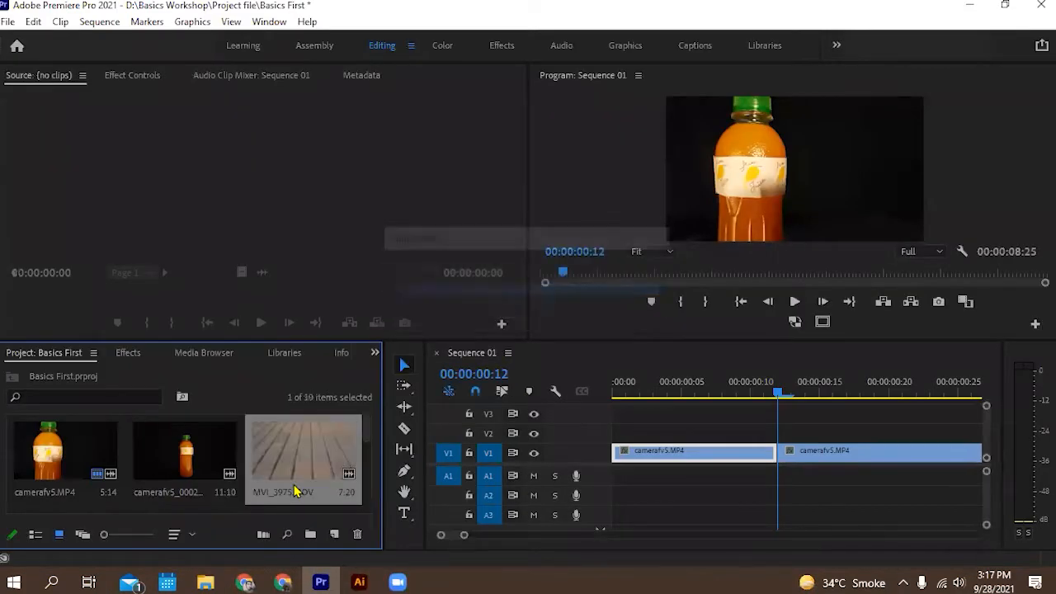
Load MVI_3975.MOV into the Source Monitor and review it by scrubbing and playing it back.
{"action": "double_click", "coordinate": [295, 492]}
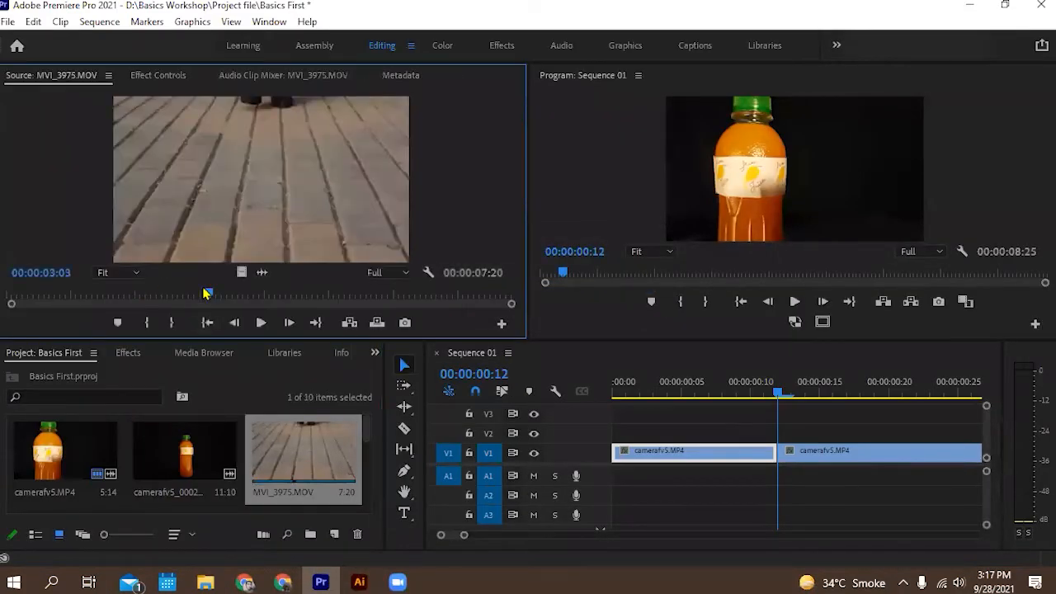
{"action": "left_click_drag", "start_coordinate": [209, 302], "coordinate": [170, 302]}
{"action": "left_click_drag", "start_coordinate": [170, 297], "coordinate": [49, 297]}
{"action": "left_click", "coordinate": [274, 330]}
{"action": "left_click", "coordinate": [268, 329]}
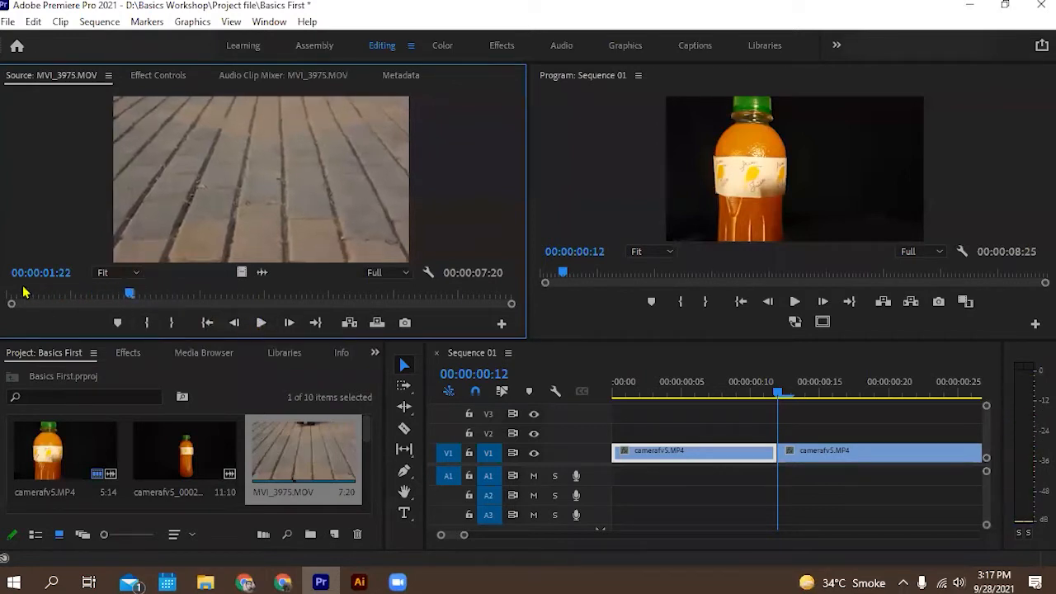
{"action": "left_click", "coordinate": [260, 325]}
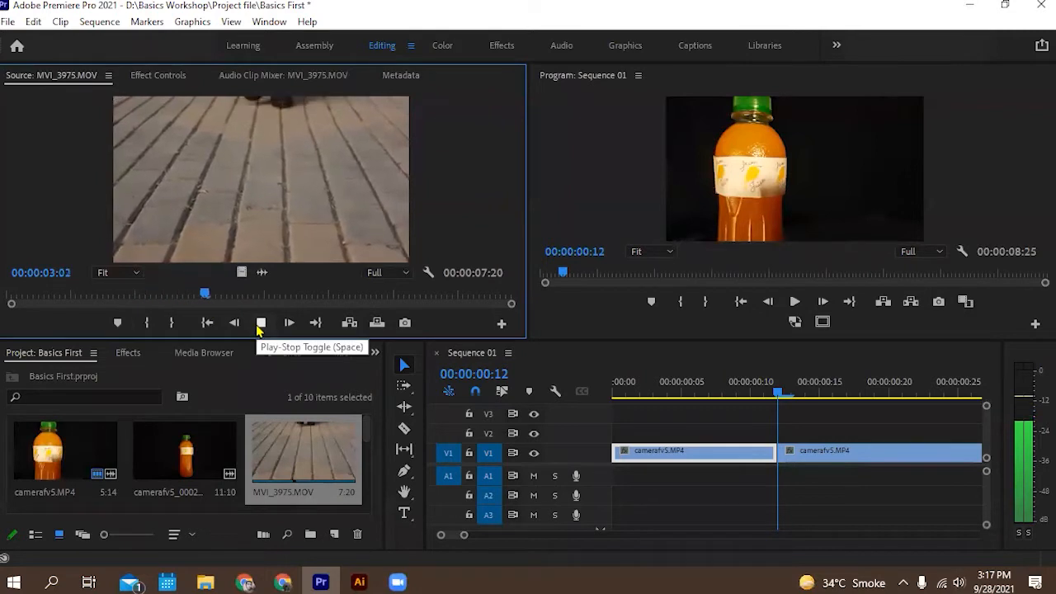
Mark the walking shot in MVI_3975.MOV with an In point at 00:00:02:22 and an Out point at 00:00:05:08.
{"action": "mouse_move", "coordinate": [261, 295]}
{"action": "left_mouse_down"}
{"action": "mouse_move", "coordinate": [164, 296]}
{"action": "mouse_move", "coordinate": [207, 301]}
{"action": "left_mouse_up"}
{"action": "key", "text": "i"}
{"action": "key", "text": "space"}
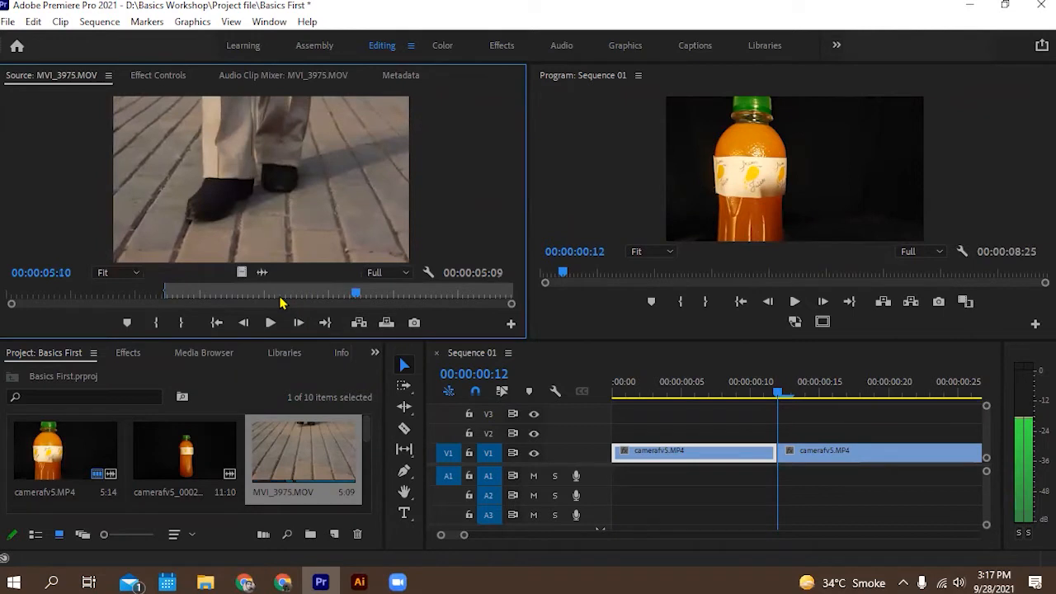
{"action": "key", "text": "i"}
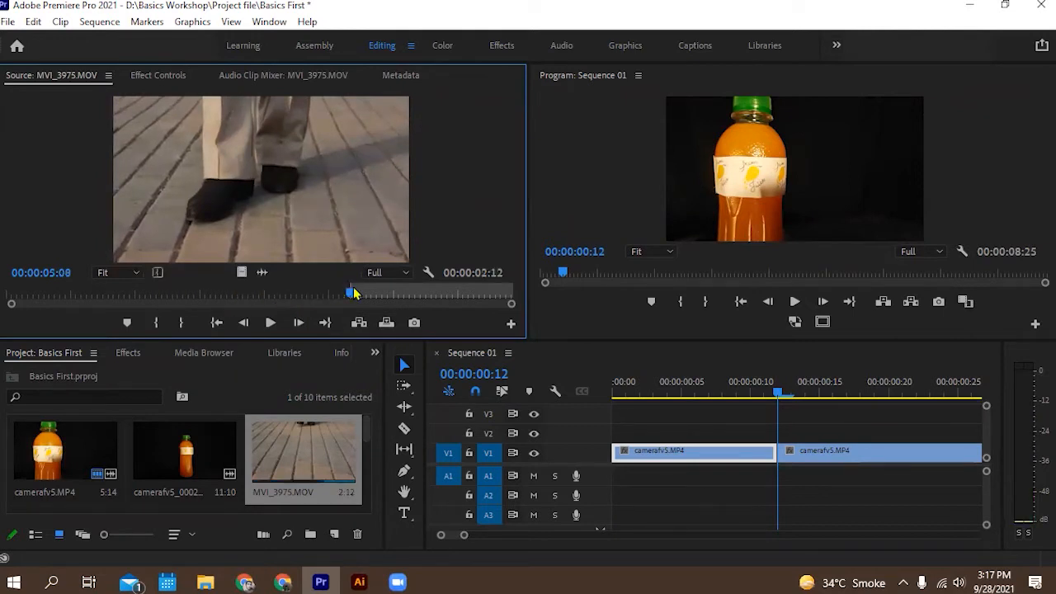
{"action": "key", "text": "o"}
{"action": "left_click_drag", "start_coordinate": [349, 290], "coordinate": [197, 316]}
{"action": "key", "text": "i"}
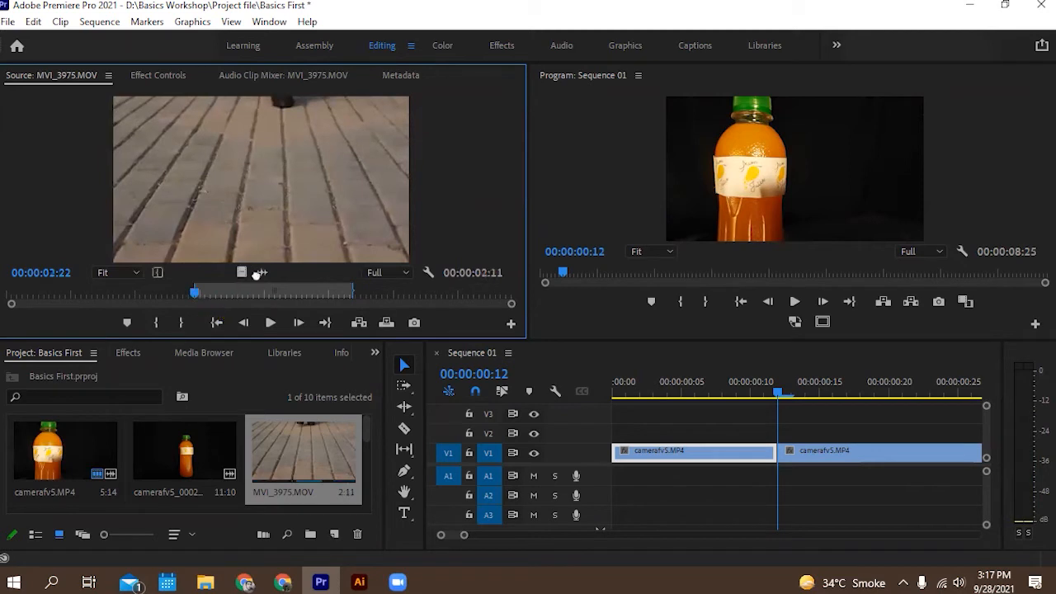
Overwrite V1 from the 00:00:00:12 cut with only the video of the marked MVI_3975.MOV range and play back the sequence.
{"action": "left_click_drag", "start_coordinate": [257, 274], "coordinate": [808, 449]}
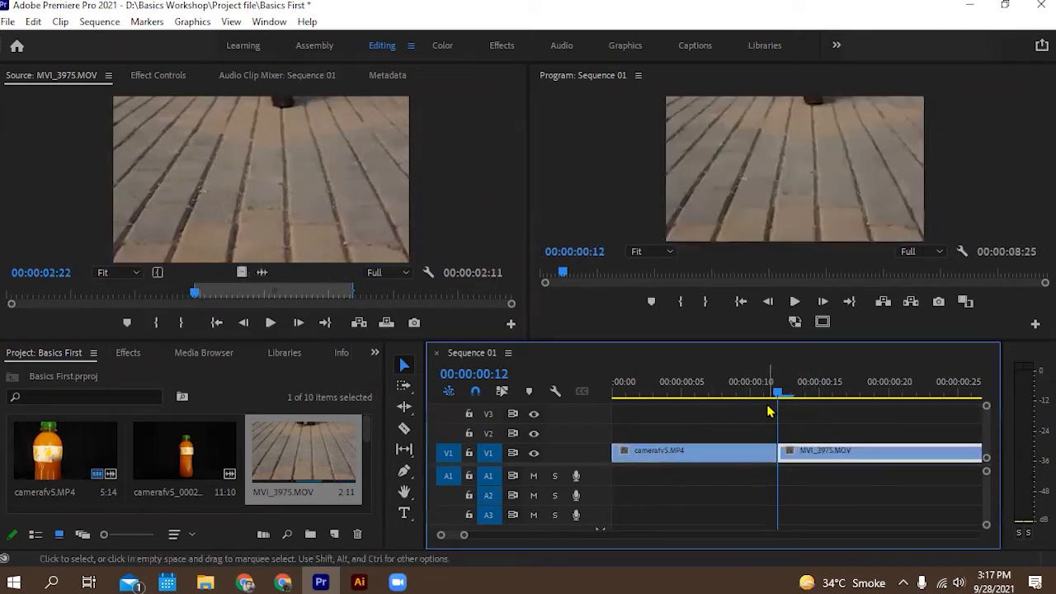
{"action": "mouse_move", "coordinate": [775, 394]}
{"action": "left_mouse_down"}
{"action": "mouse_move", "coordinate": [766, 389]}
{"action": "mouse_move", "coordinate": [777, 393]}
{"action": "left_mouse_up"}
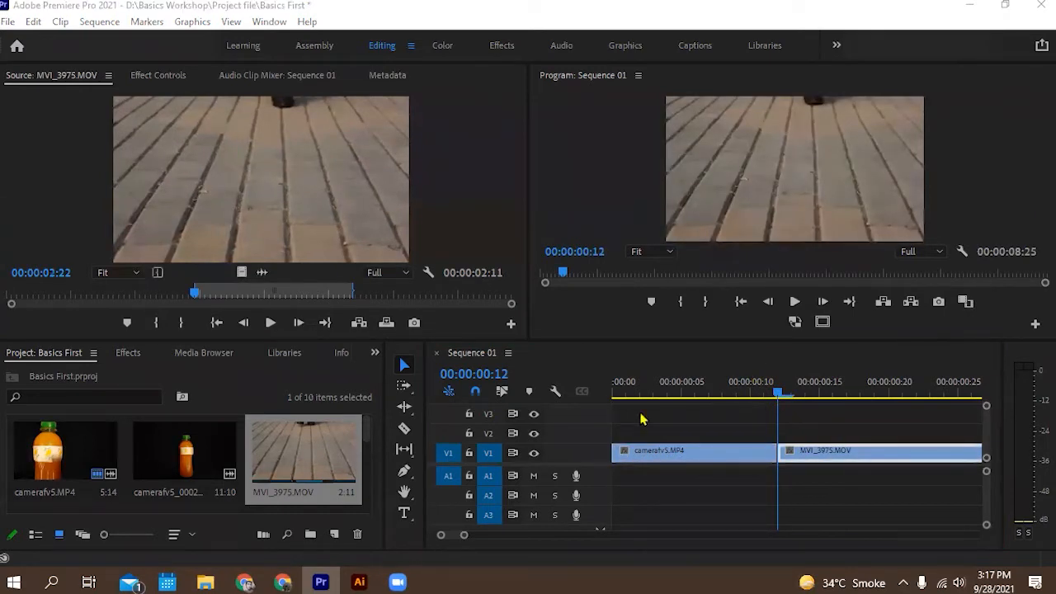
{"action": "left_click", "coordinate": [795, 303]}
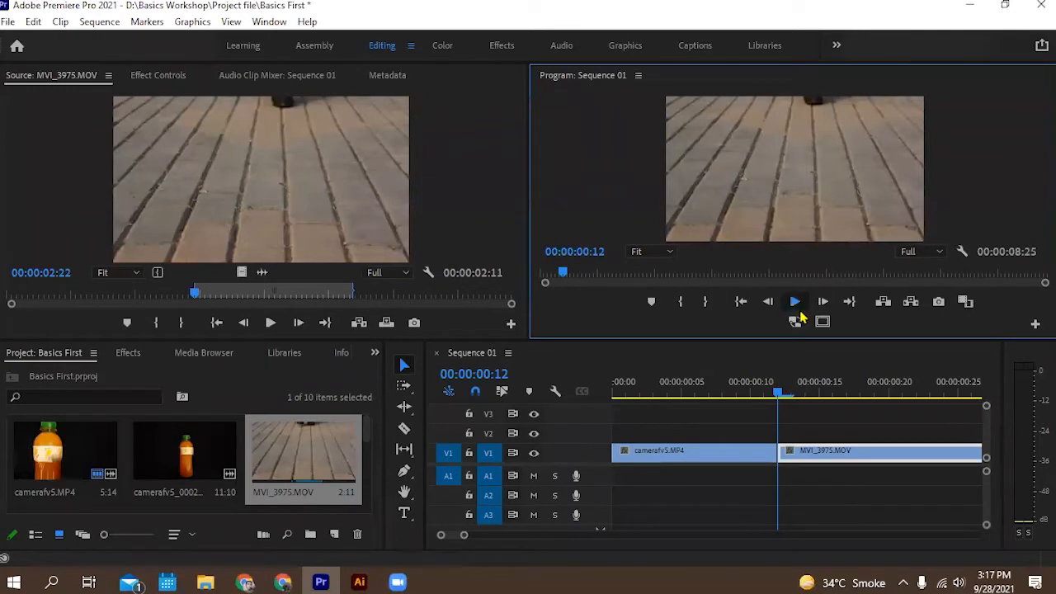
{"action": "left_click", "coordinate": [795, 303]}
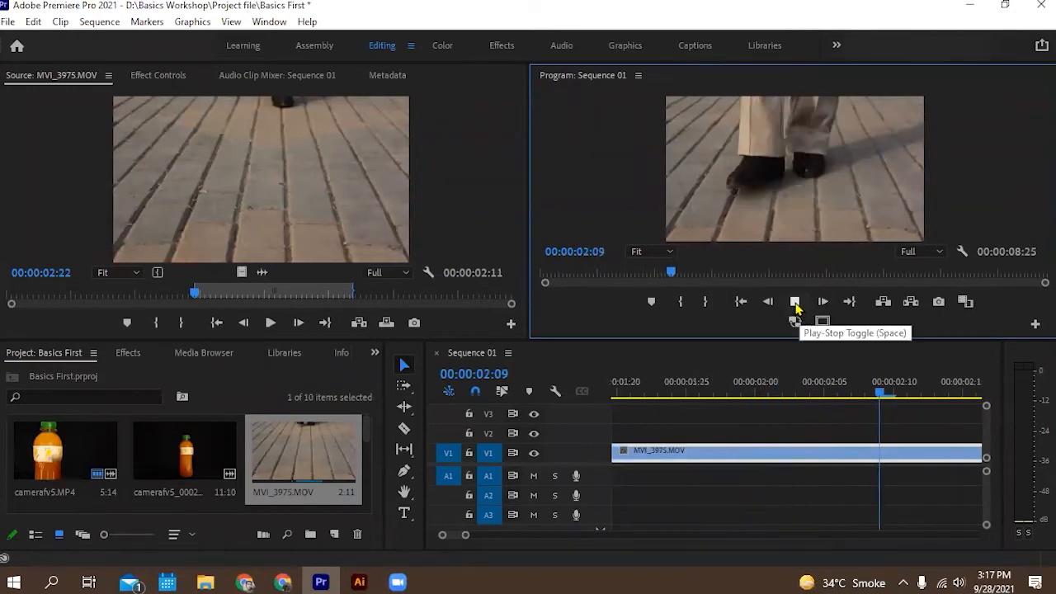
Stop playback, split MVI_3975.MOV on V1 at 00:00:02:19 with the Razor tool and delete the piece after the cut.
{"action": "left_click", "coordinate": [796, 304]}
{"action": "mouse_move", "coordinate": [804, 391]}
{"action": "left_mouse_down"}
{"action": "mouse_move", "coordinate": [618, 392]}
{"action": "mouse_move", "coordinate": [781, 384]}
{"action": "mouse_move", "coordinate": [673, 386]}
{"action": "mouse_move", "coordinate": [734, 382]}
{"action": "mouse_move", "coordinate": [860, 390]}
{"action": "mouse_move", "coordinate": [790, 397]}
{"action": "left_mouse_up"}
{"action": "left_click", "coordinate": [404, 429]}
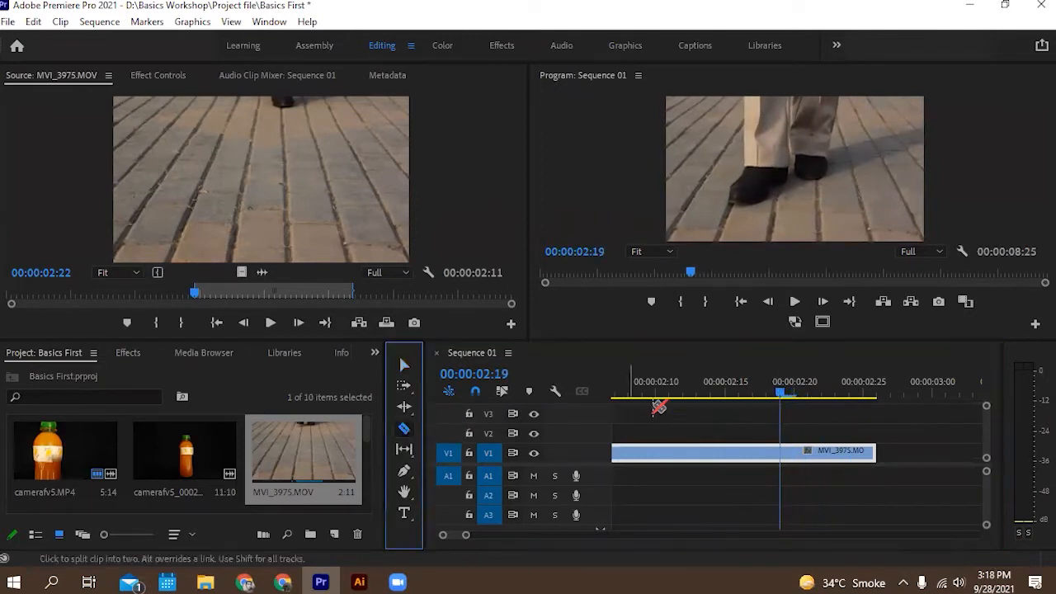
{"action": "left_click", "coordinate": [780, 453]}
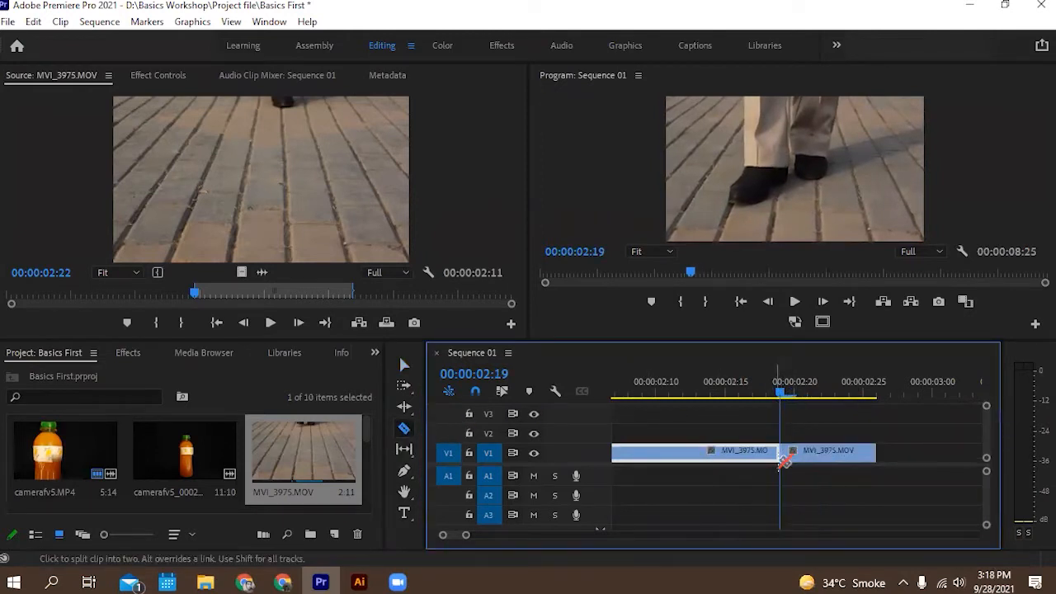
{"action": "left_click", "coordinate": [404, 365]}
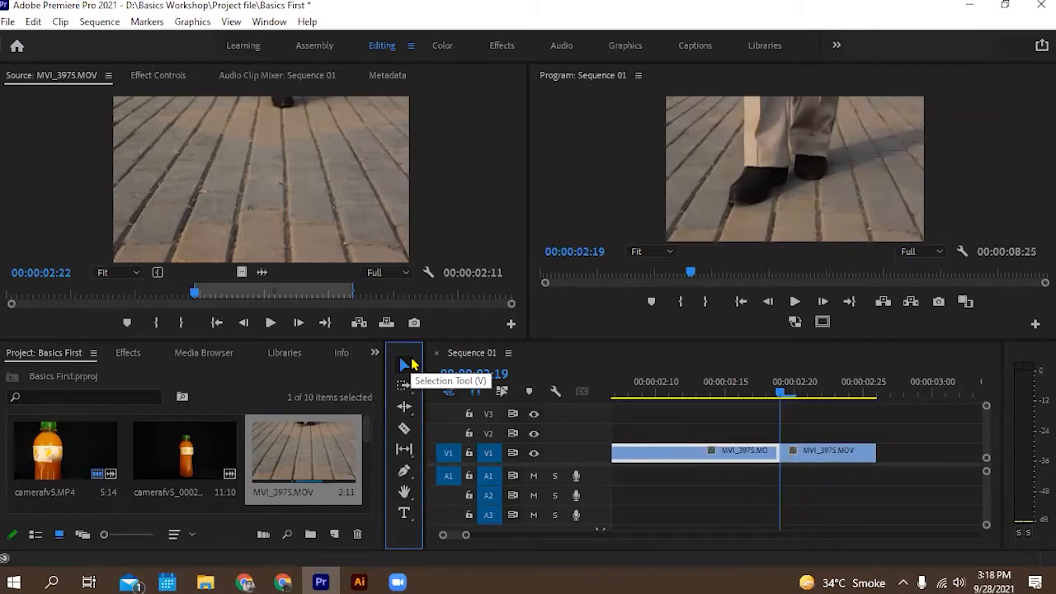
{"action": "left_click", "coordinate": [829, 460]}
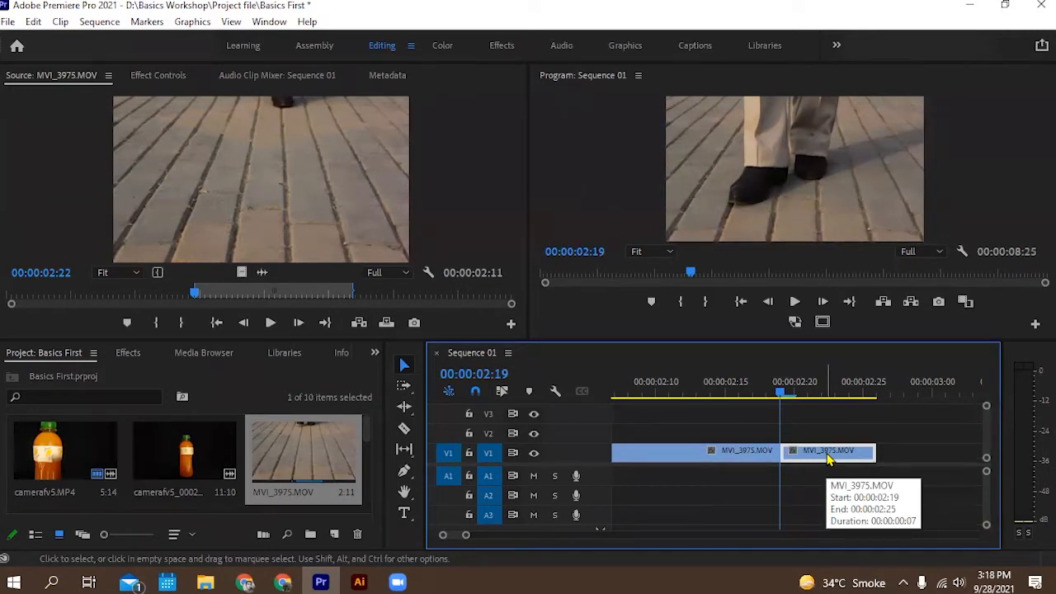
{"action": "key", "text": "Delete"}
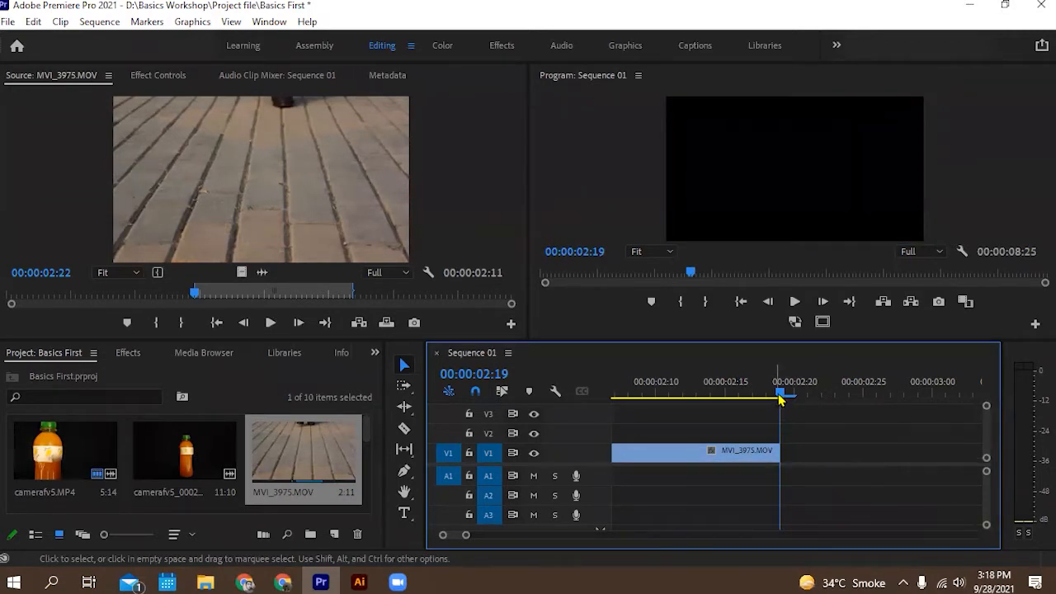
Step through the frames around the end of MVI_3975.MOV on V1 and try trimming the clip by its end edge.
{"action": "mouse_move", "coordinate": [780, 396]}
{"action": "left_mouse_down"}
{"action": "mouse_move", "coordinate": [707, 398]}
{"action": "mouse_move", "coordinate": [781, 405]}
{"action": "mouse_move", "coordinate": [739, 404]}
{"action": "mouse_move", "coordinate": [775, 412]}
{"action": "left_mouse_up"}
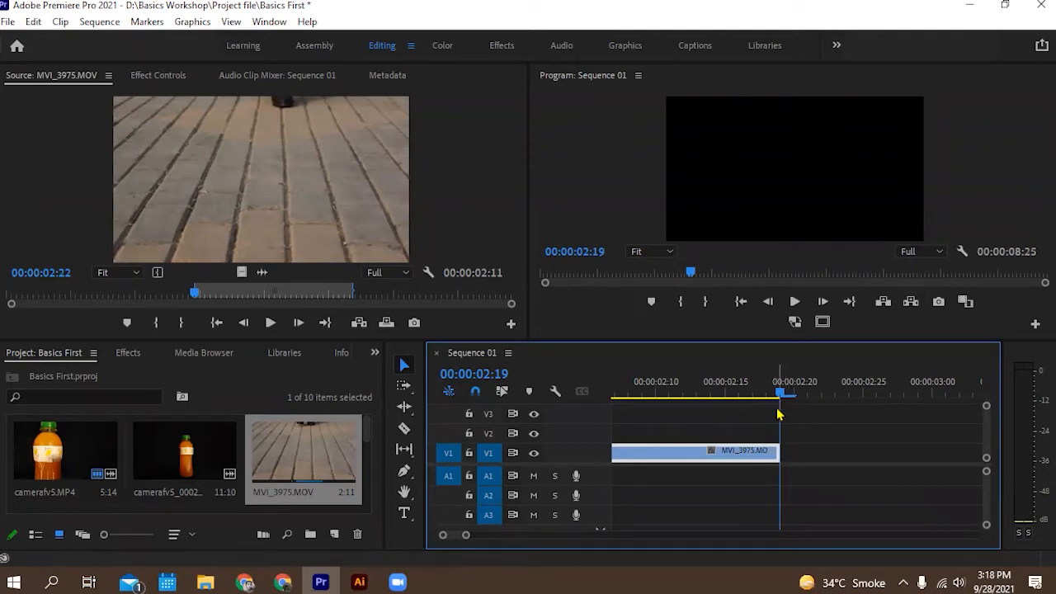
{"action": "key", "text": "Left"}
{"action": "key", "text": "Left"}
{"action": "key", "text": "Right"}
{"action": "key", "text": "Right"}
{"action": "mouse_move", "coordinate": [775, 453]}
{"action": "left_mouse_down"}
{"action": "mouse_move", "coordinate": [820, 452]}
{"action": "mouse_move", "coordinate": [763, 456]}
{"action": "mouse_move", "coordinate": [776, 452]}
{"action": "left_mouse_up"}
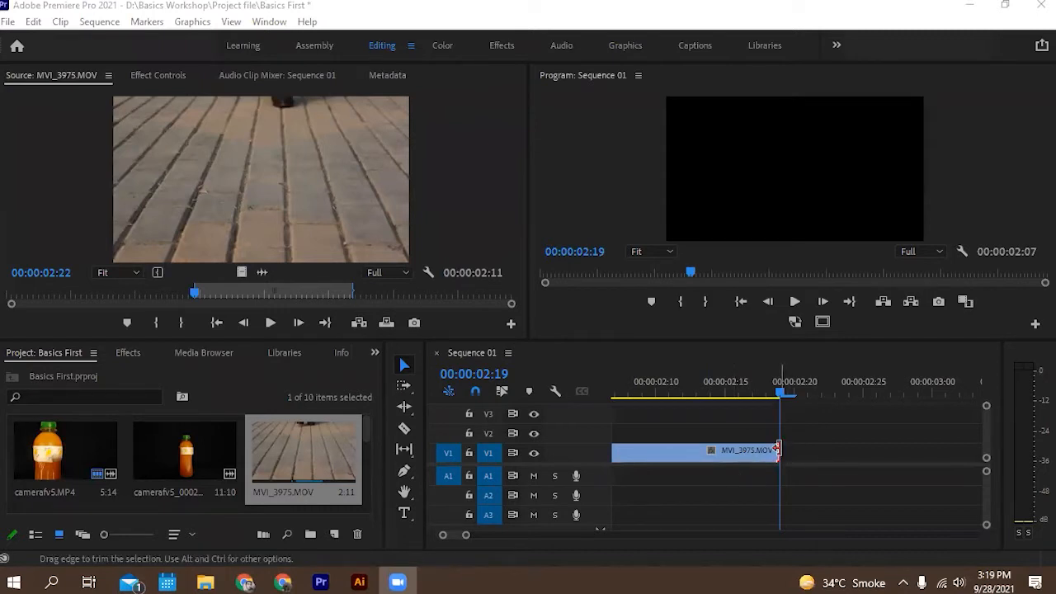
{"action": "left_click_drag", "start_coordinate": [776, 453], "coordinate": [750, 452]}
Trim the end of MVI_3975.MOV on V1 to 00:00:02:19.
{"action": "mouse_move", "coordinate": [659, 393]}
{"action": "left_mouse_down"}
{"action": "mouse_move", "coordinate": [709, 408]}
{"action": "mouse_move", "coordinate": [668, 407]}
{"action": "left_mouse_up"}
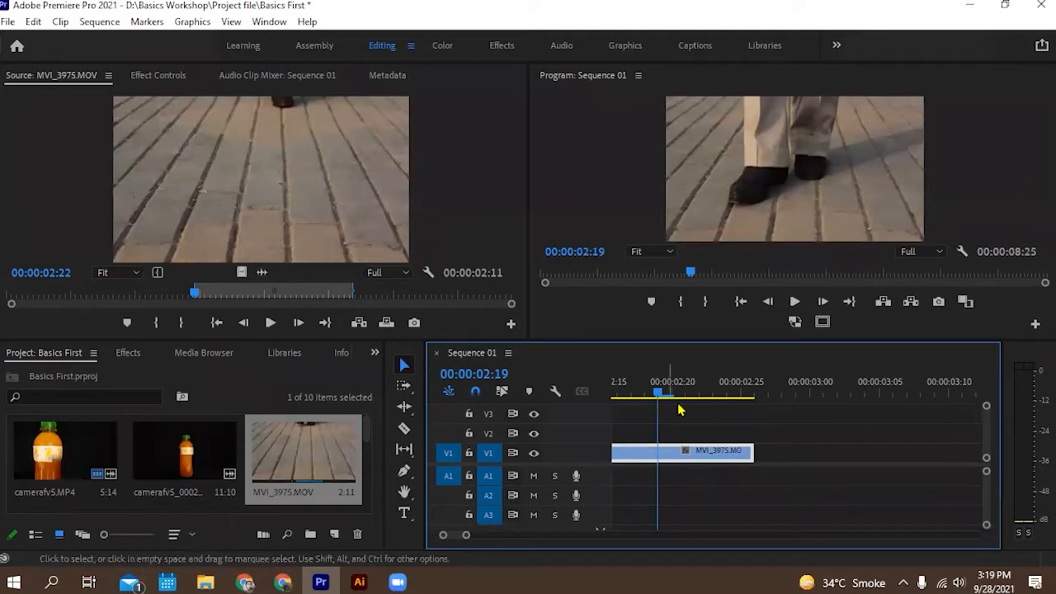
{"action": "left_click_drag", "start_coordinate": [755, 453], "coordinate": [658, 453]}
{"action": "left_click_drag", "start_coordinate": [664, 399], "coordinate": [750, 400]}
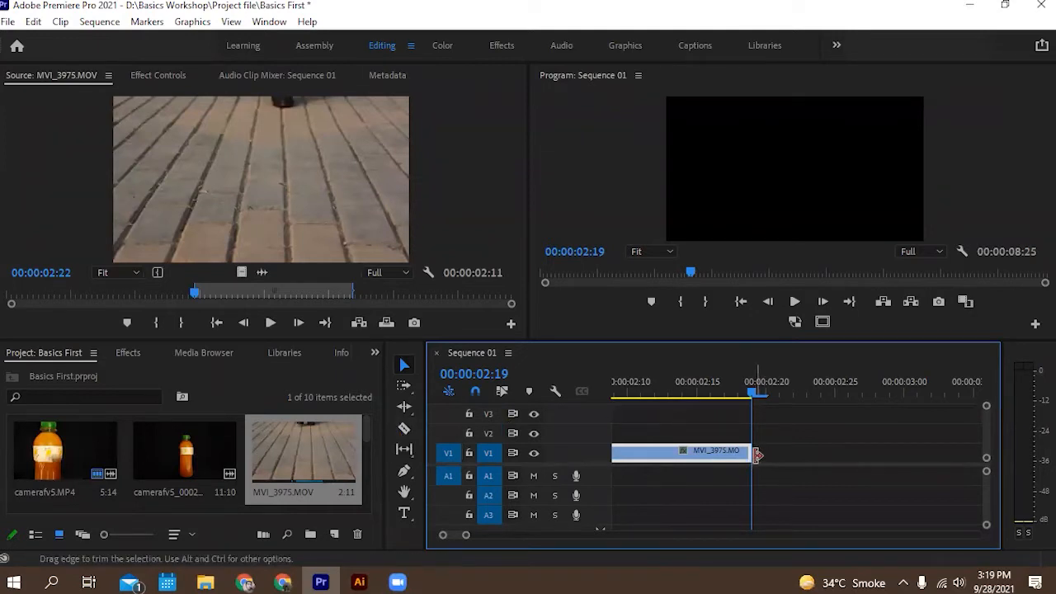
{"action": "mouse_move", "coordinate": [754, 453]}
{"action": "left_mouse_down"}
{"action": "mouse_move", "coordinate": [771, 466]}
{"action": "mouse_move", "coordinate": [754, 467]}
{"action": "mouse_move", "coordinate": [813, 463]}
{"action": "mouse_move", "coordinate": [757, 460]}
{"action": "left_mouse_up"}
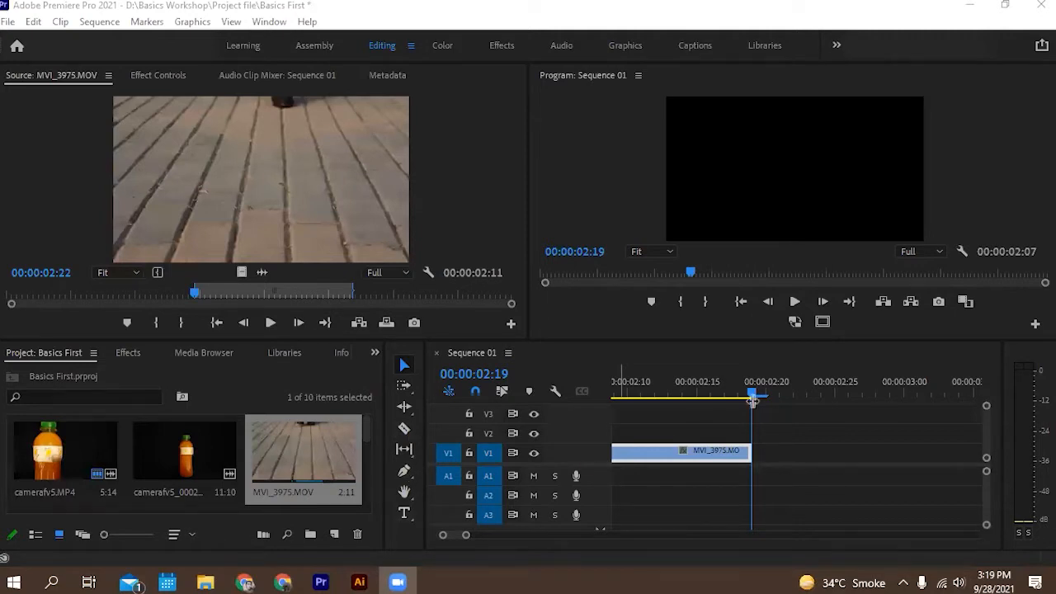
Add a text box beside the bottle in the camerafv5.MP4 shot at 00:00:00:02, reading "AAM" and "JUICE" on two lines.
{"action": "left_click_drag", "start_coordinate": [755, 394], "coordinate": [630, 392]}
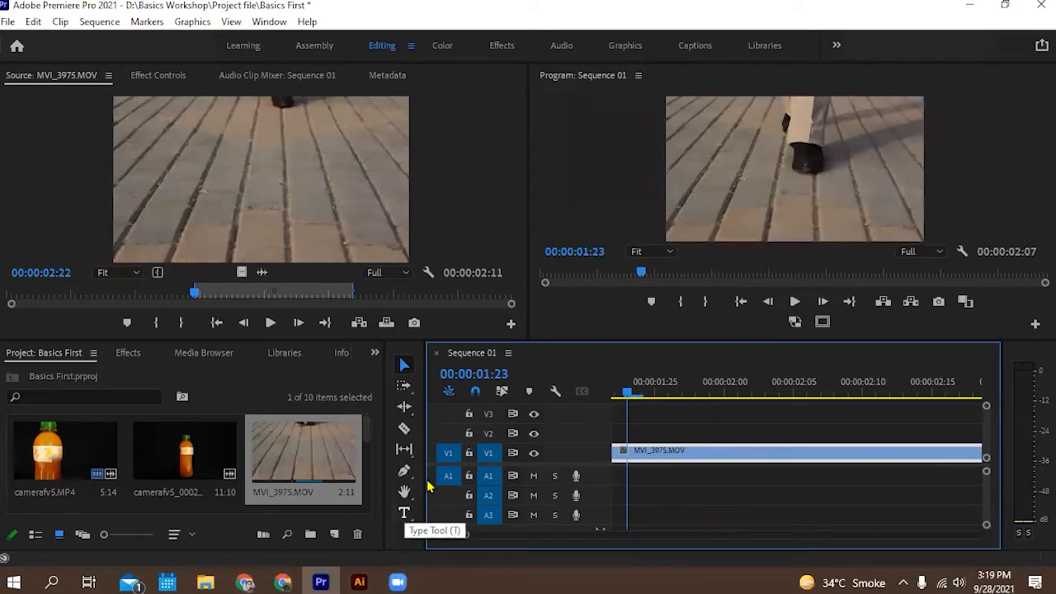
{"action": "left_click", "coordinate": [405, 513]}
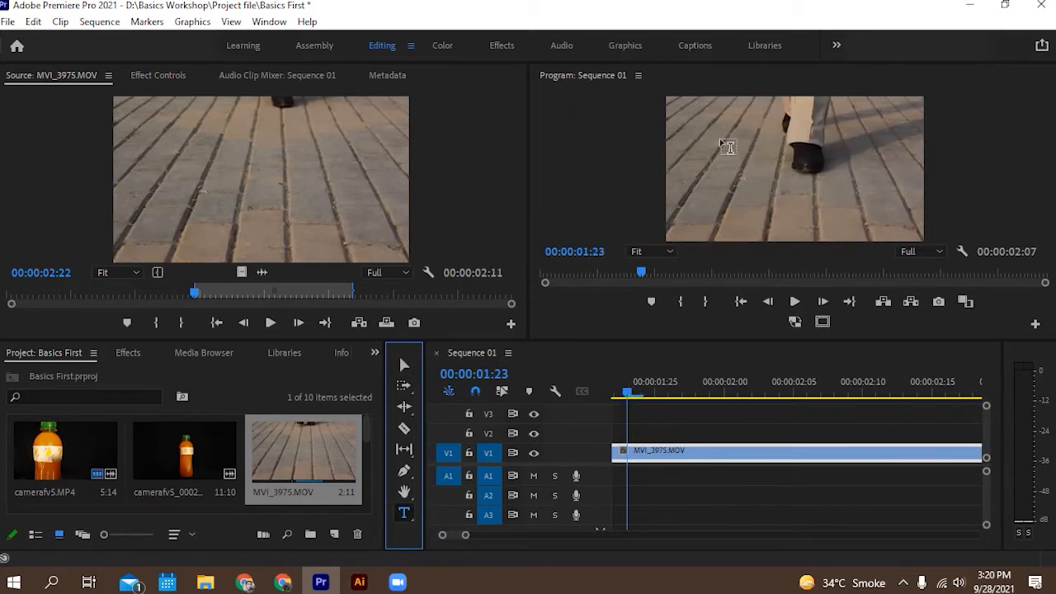
{"action": "left_click_drag", "start_coordinate": [639, 381], "coordinate": [727, 382]}
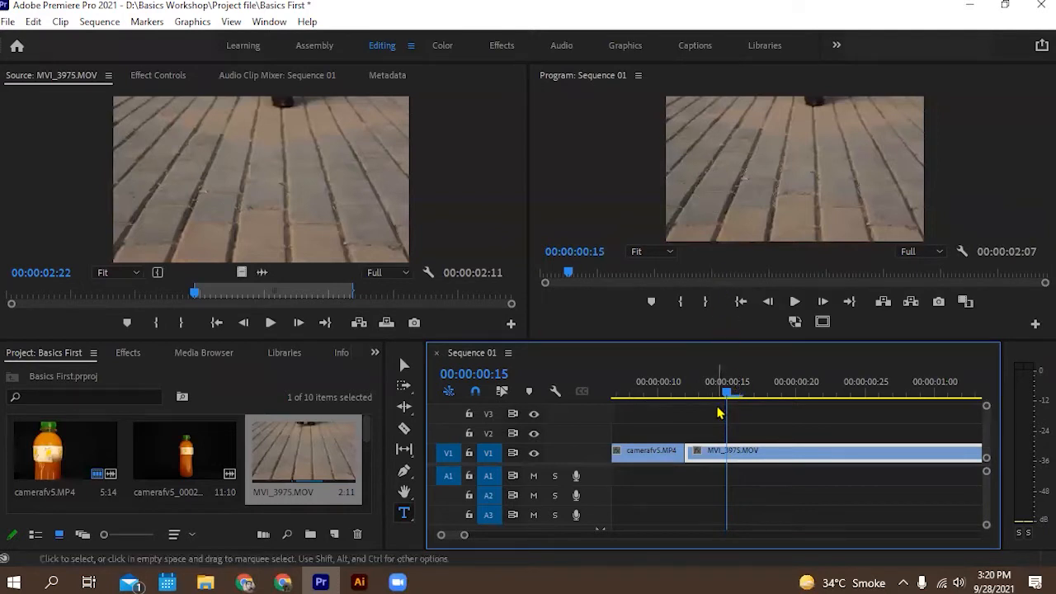
{"action": "left_click_drag", "start_coordinate": [726, 389], "coordinate": [642, 396]}
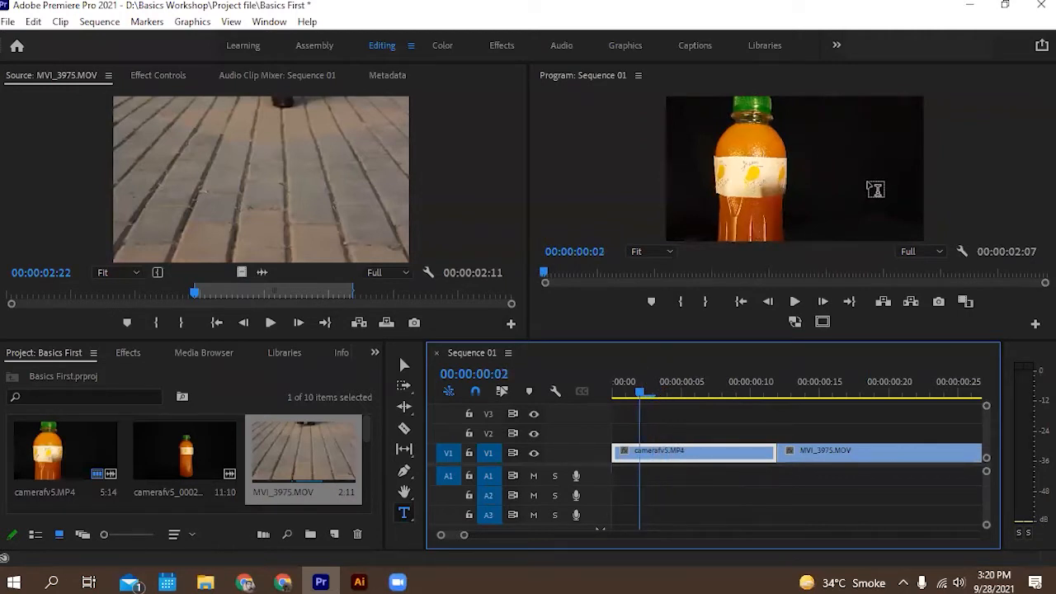
{"action": "left_click_drag", "start_coordinate": [796, 142], "coordinate": [914, 200]}
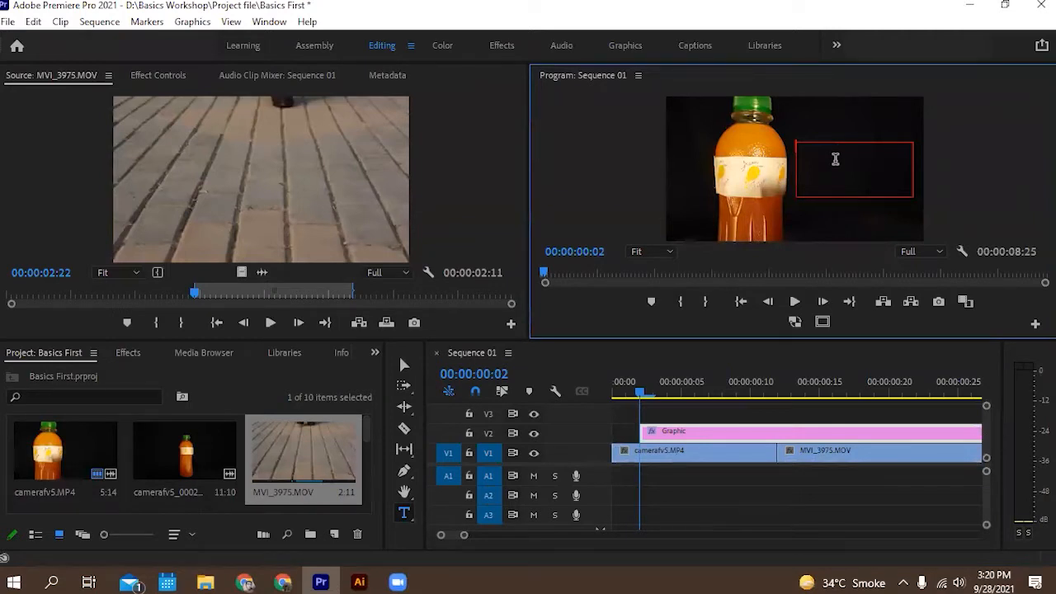
{"action": "type", "text": "AAm"}
{"action": "key", "text": "BackSpace"}
{"action": "type", "text": "M"}
{"action": "key", "text": "Return"}
{"action": "type", "text": "JUICE"}
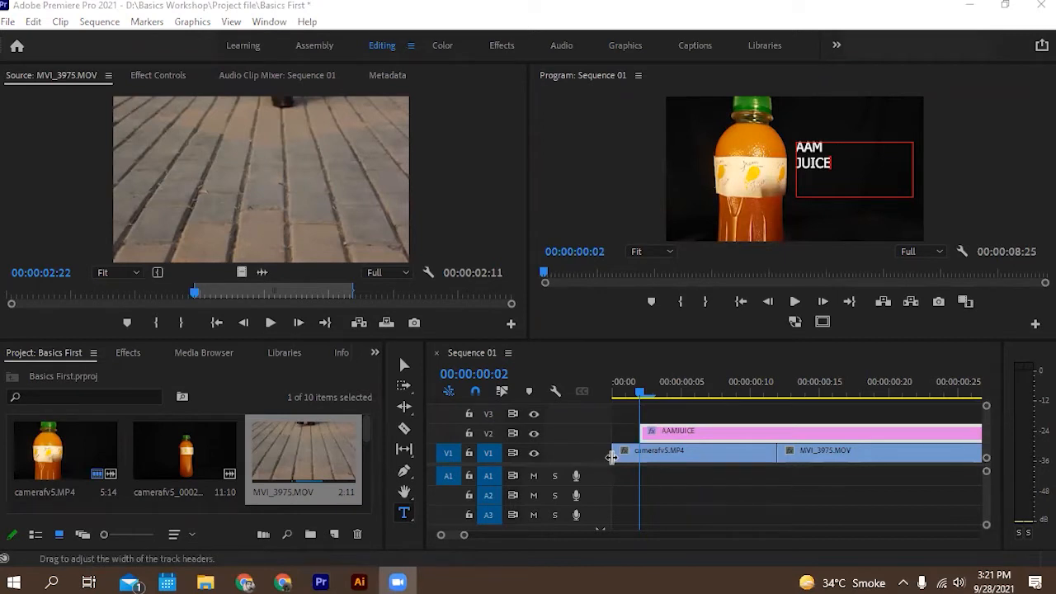
Select all of the AAM JUICE title text and show its editable text properties in the Graphics workspace.
{"action": "left_click_drag", "start_coordinate": [859, 167], "coordinate": [803, 157]}
{"action": "left_click", "coordinate": [834, 166]}
{"action": "left_click_drag", "start_coordinate": [833, 175], "coordinate": [783, 150]}
{"action": "left_click", "coordinate": [845, 170]}
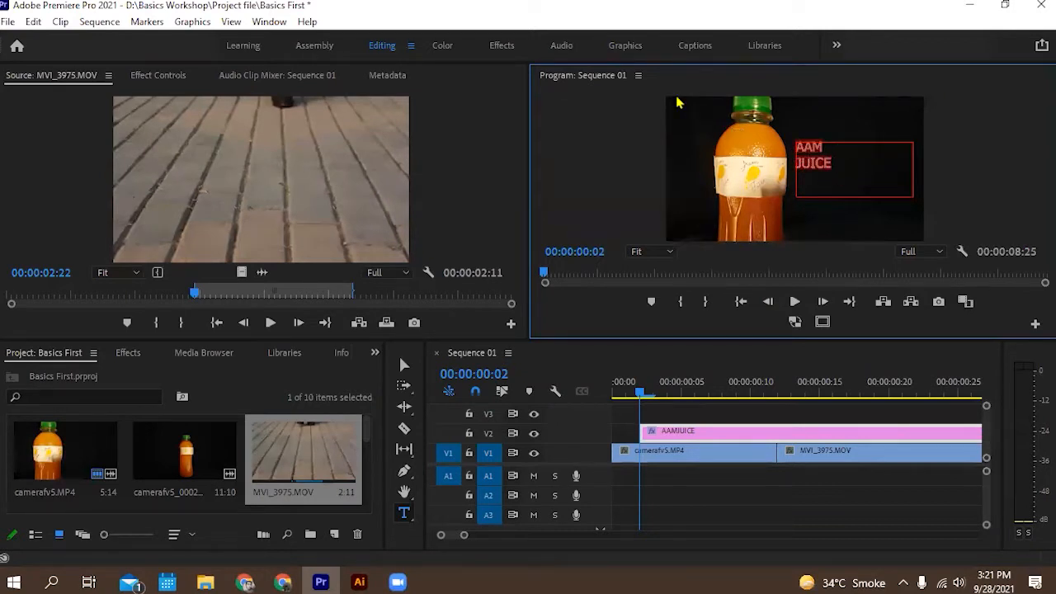
{"action": "left_click", "coordinate": [624, 47]}
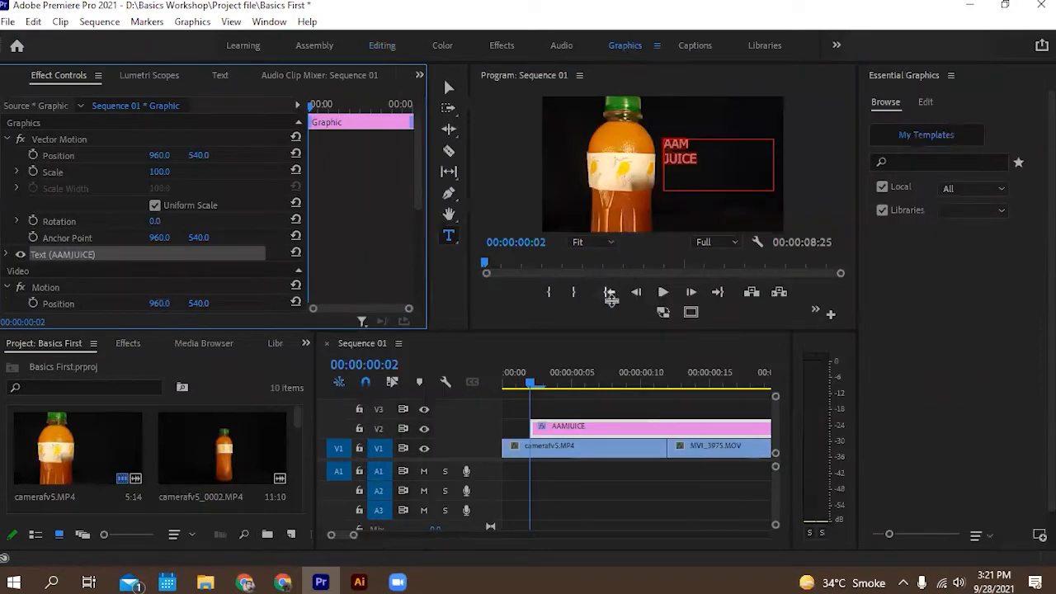
{"action": "left_click", "coordinate": [557, 432]}
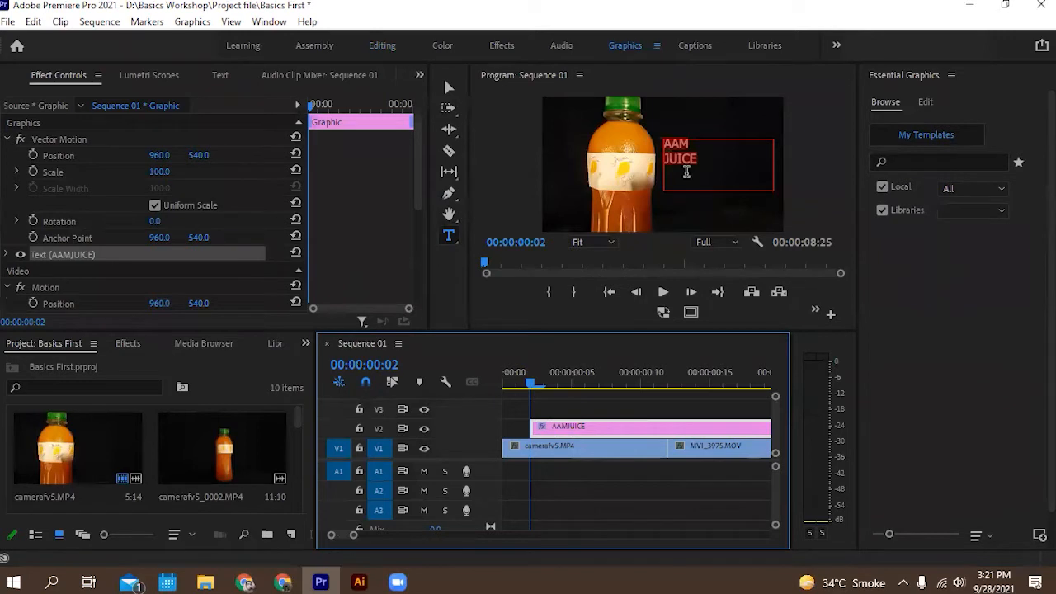
{"action": "left_click", "coordinate": [924, 102]}
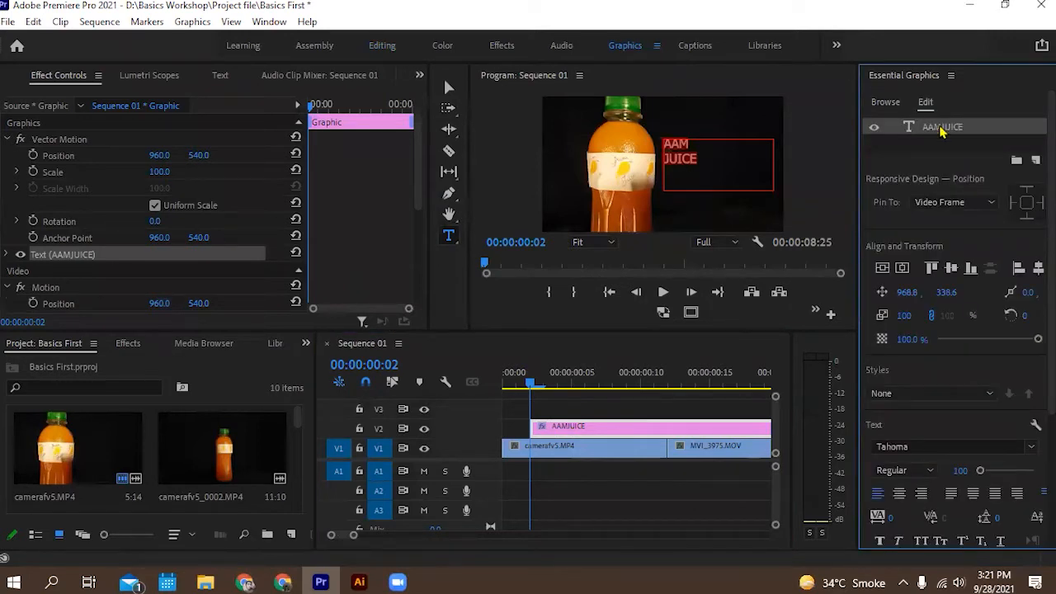
Browse the available graphics templates and check where Essential Graphics is enabled for display.
{"action": "left_click", "coordinate": [889, 103]}
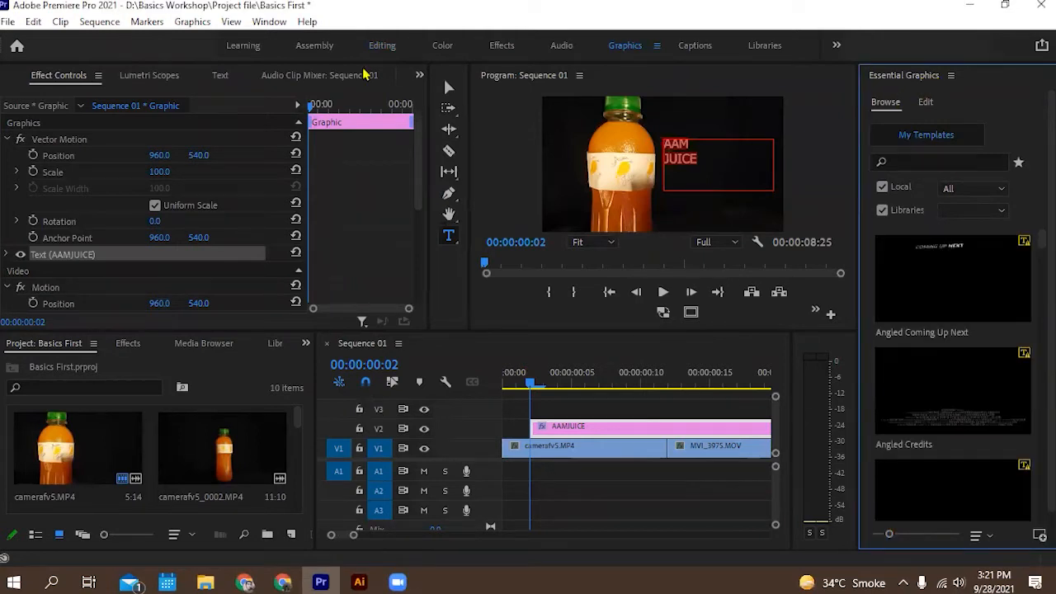
{"action": "left_click", "coordinate": [272, 24]}
{"action": "left_click", "coordinate": [270, 22]}
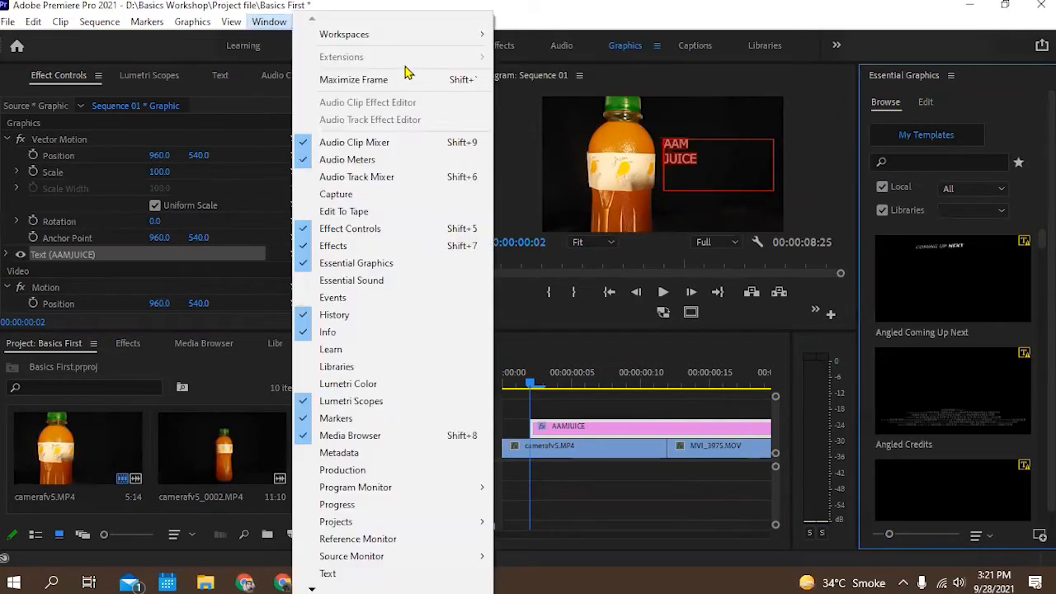
{"action": "left_click", "coordinate": [380, 264]}
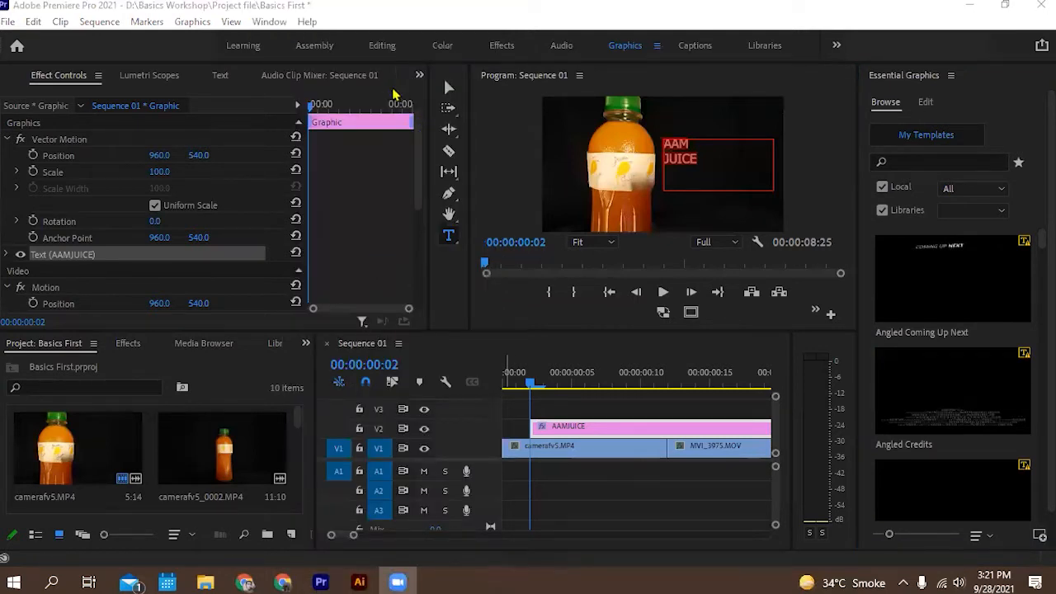
{"action": "left_click", "coordinate": [271, 21]}
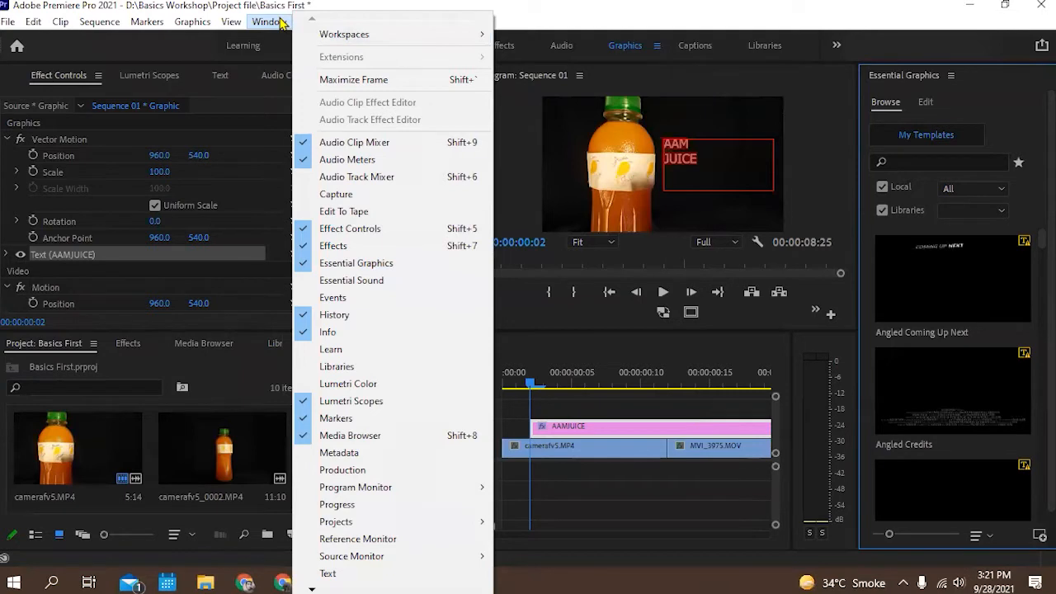
{"action": "left_click", "coordinate": [769, 478]}
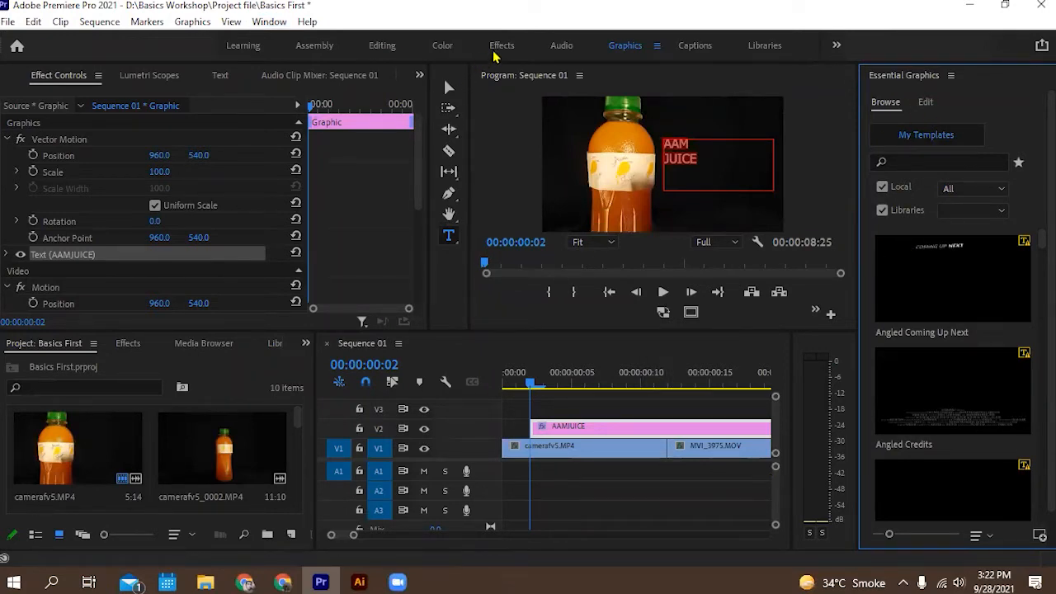
Return to the Editing workspace, switch back to Graphics and view the graphics templates again.
{"action": "left_click", "coordinate": [391, 52]}
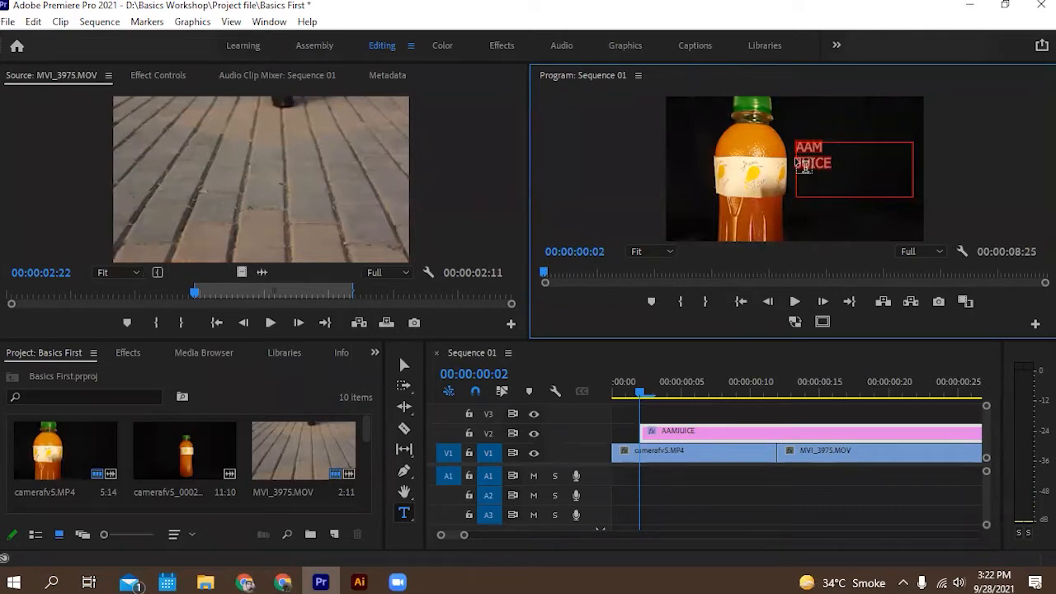
{"action": "left_click", "coordinate": [620, 47]}
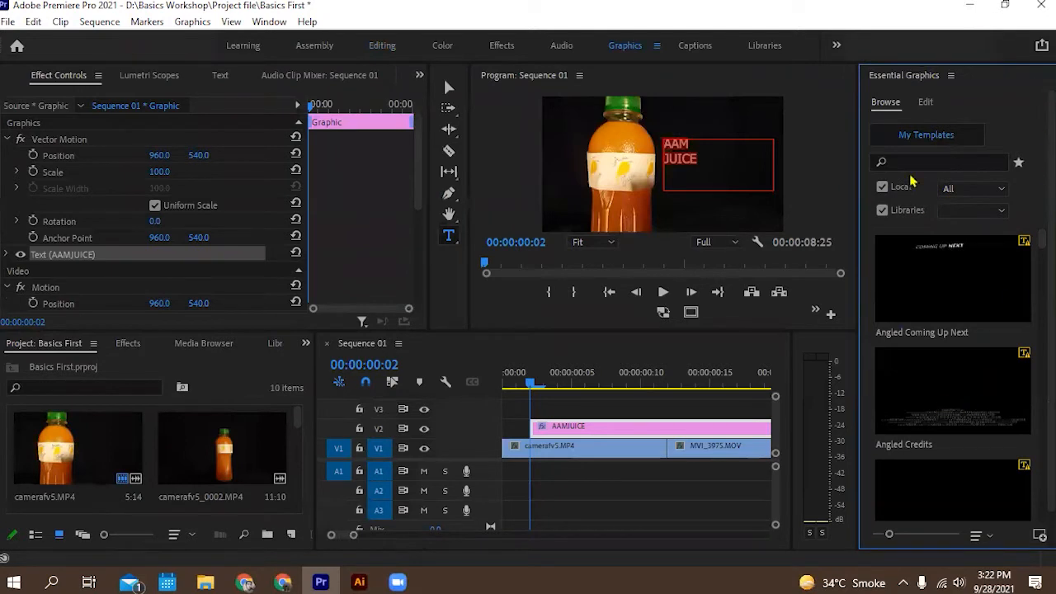
{"action": "left_click", "coordinate": [929, 145]}
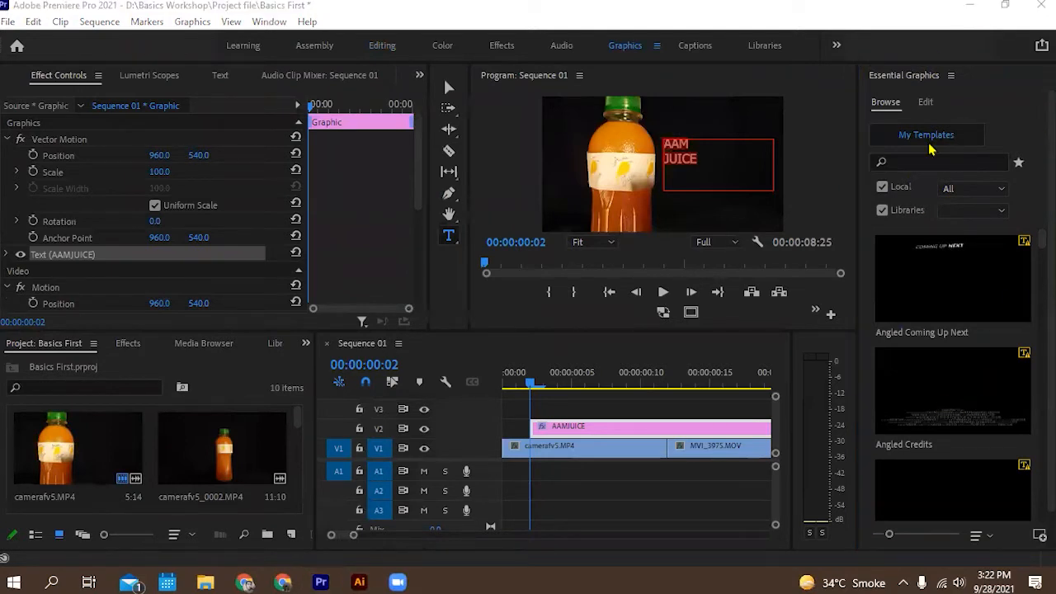
{"action": "left_click", "coordinate": [268, 22]}
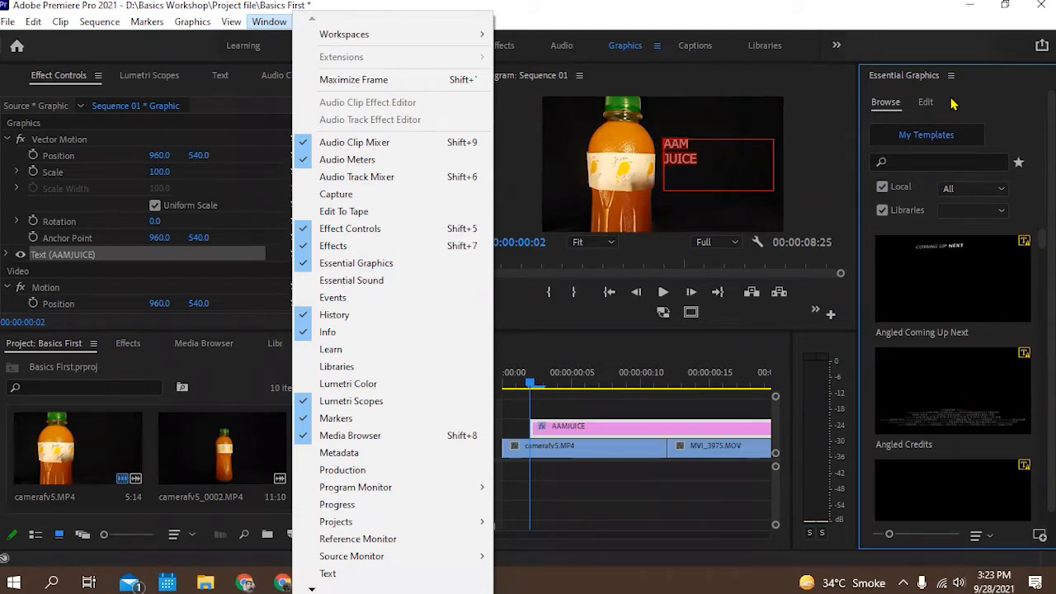
{"action": "left_click", "coordinate": [953, 103]}
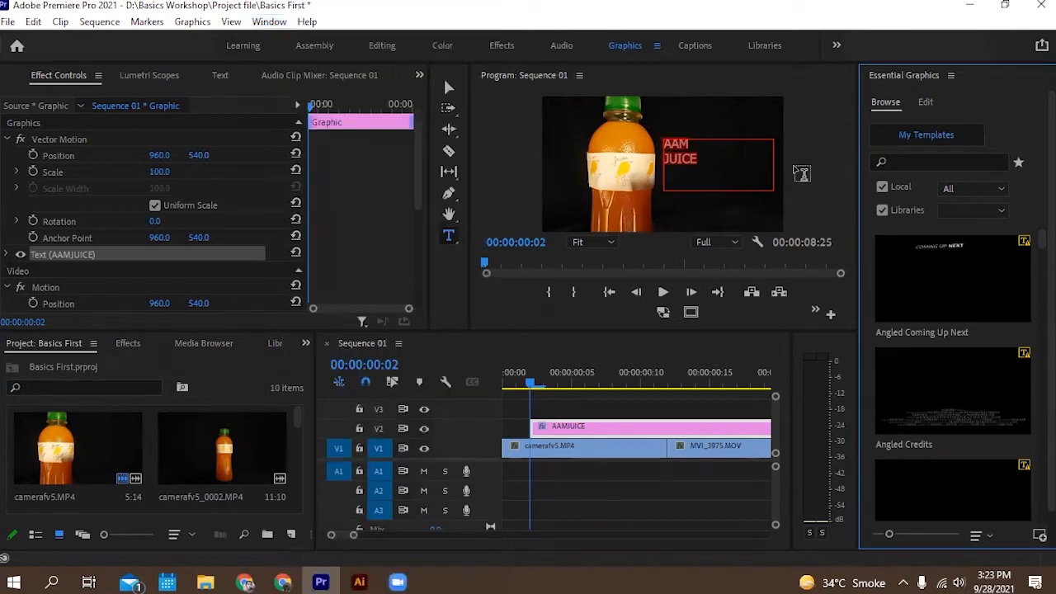
Examine the AAM JUICE text layer's editable properties and compare them with those offered for the camerafv5.MP4 clip.
{"action": "left_click", "coordinate": [718, 165]}
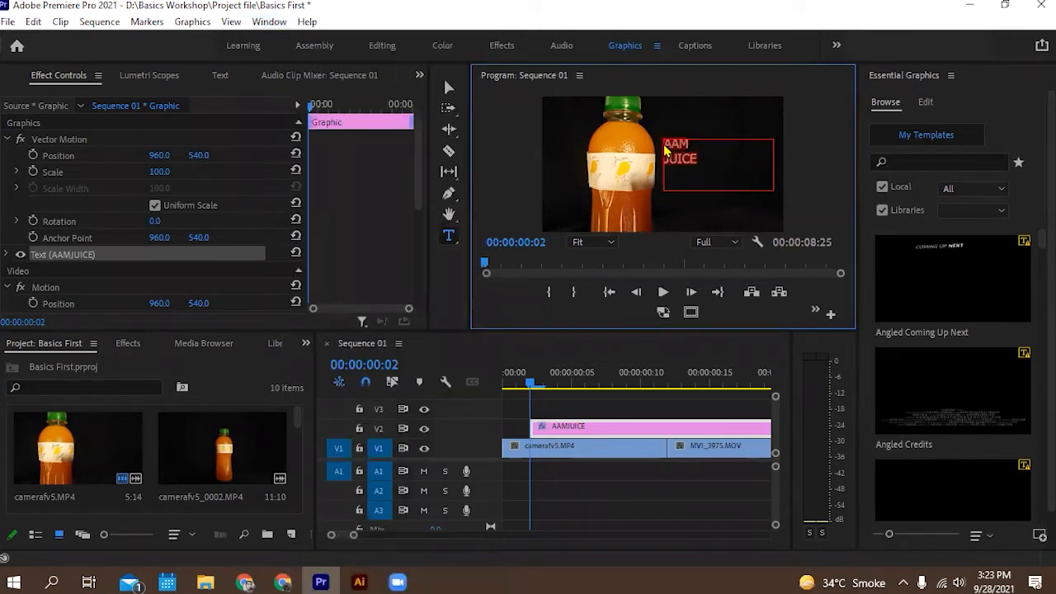
{"action": "left_click", "coordinate": [928, 104]}
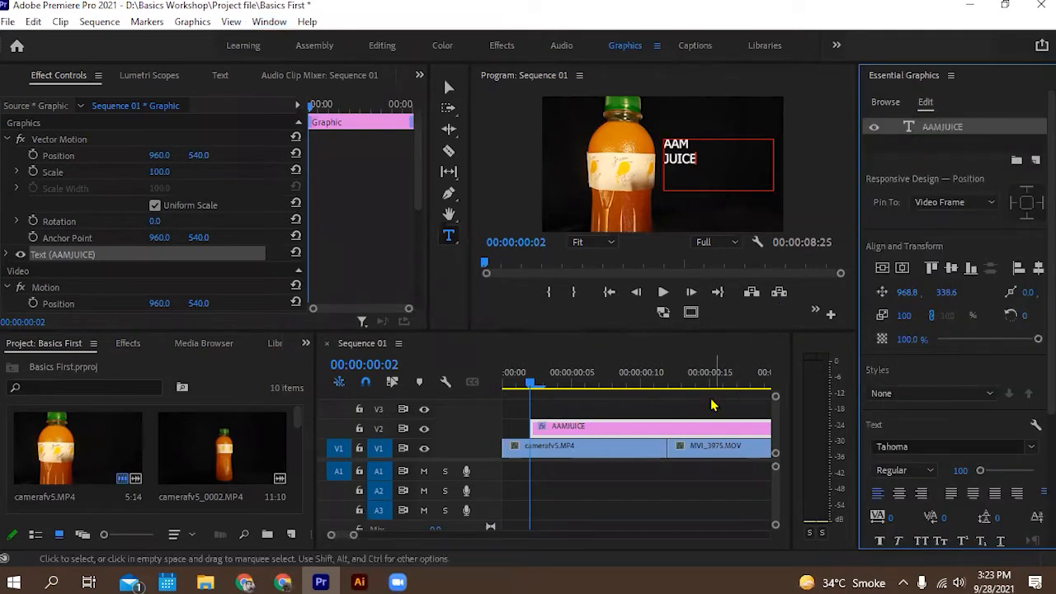
{"action": "left_click", "coordinate": [652, 415]}
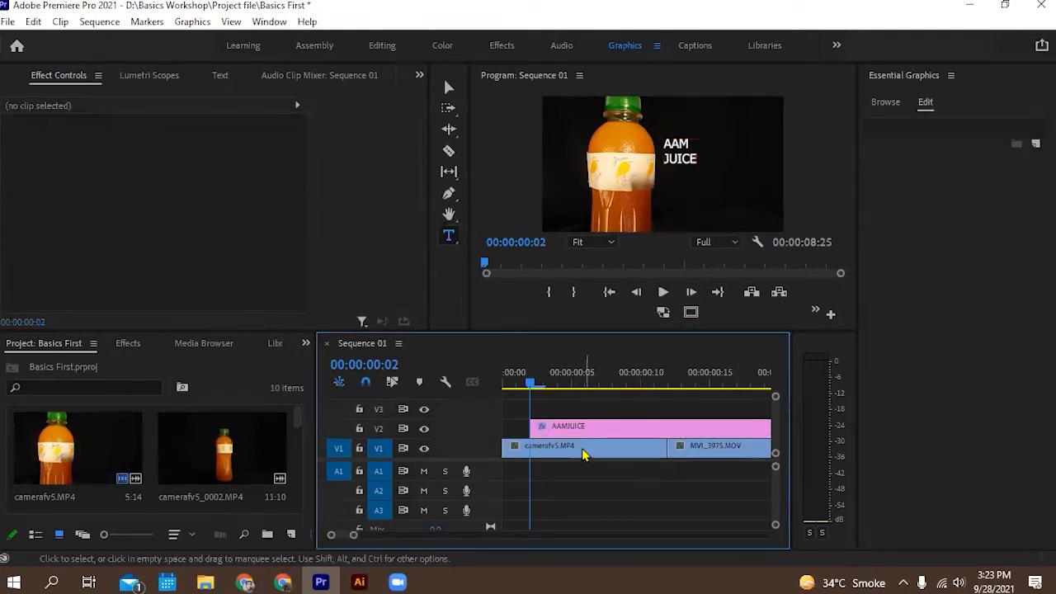
{"action": "left_click", "coordinate": [583, 454]}
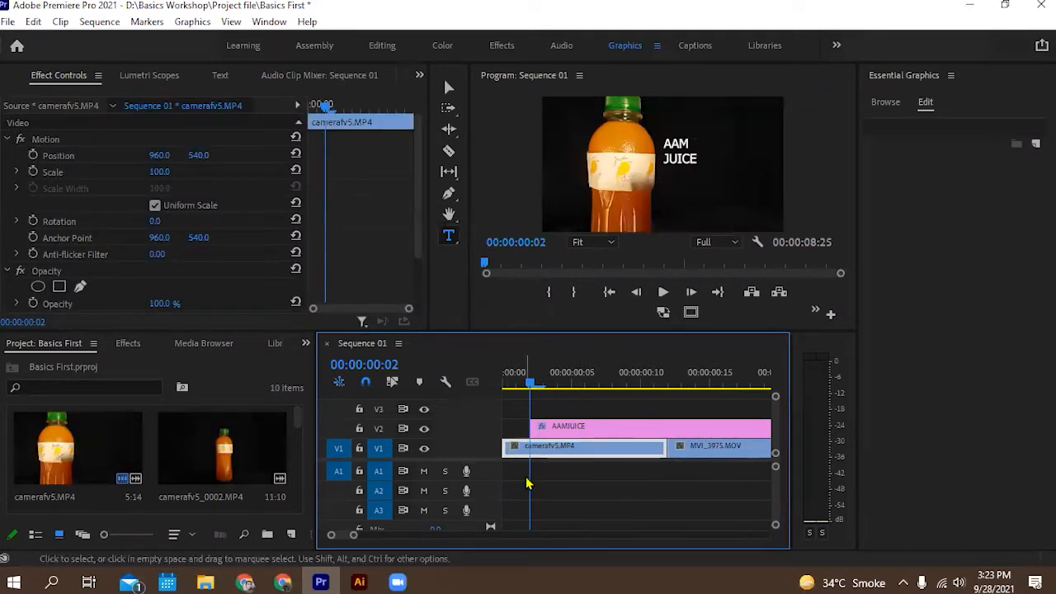
{"action": "left_click", "coordinate": [587, 474]}
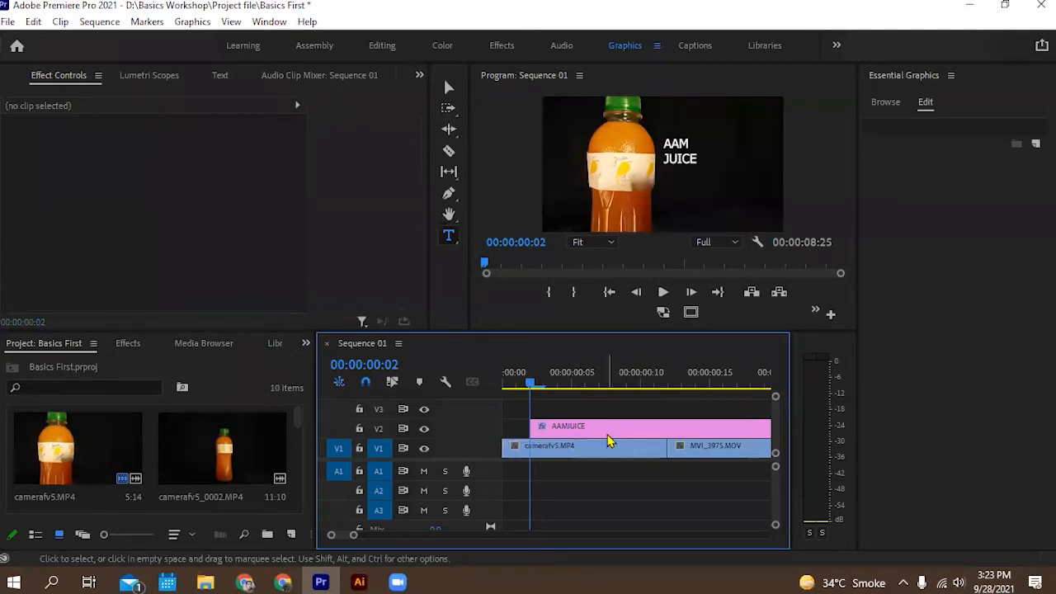
Select the AAM JUICE title clip on V2 and toggle its text layer's visibility off and back on.
{"action": "left_click", "coordinate": [589, 431]}
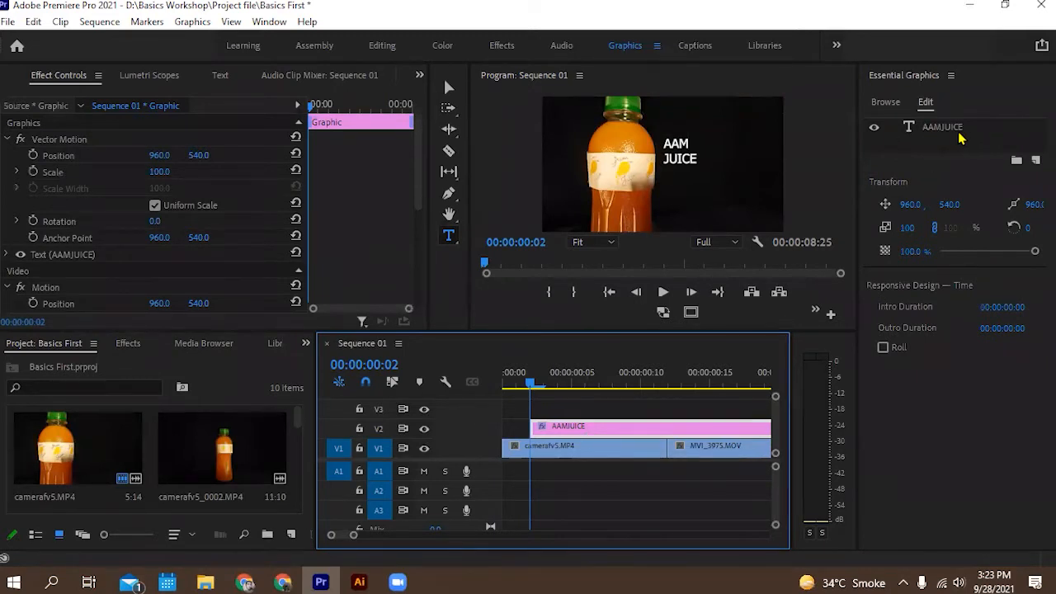
{"action": "left_click", "coordinate": [874, 130]}
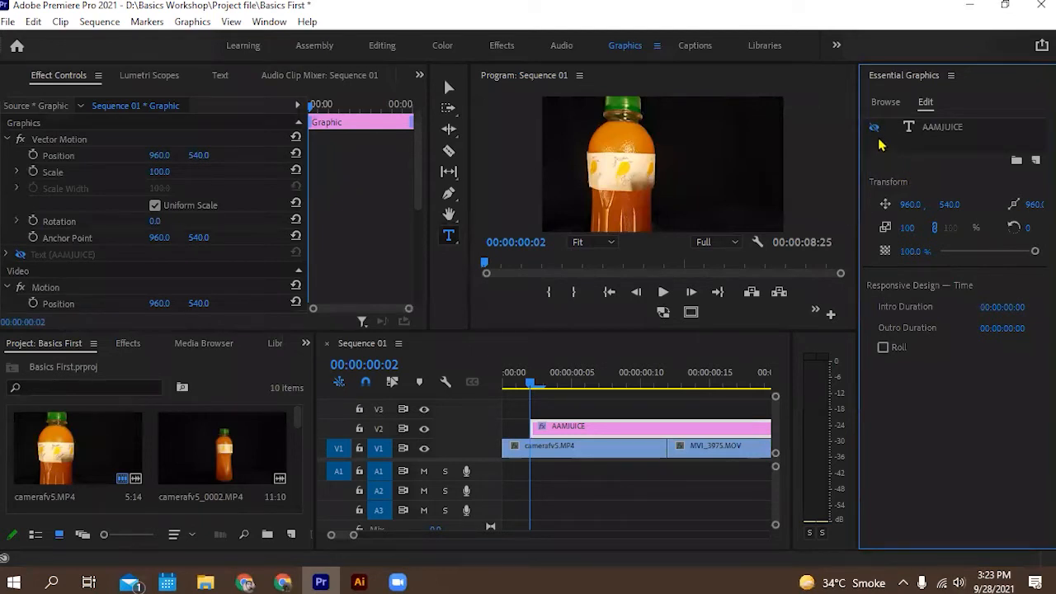
{"action": "left_click", "coordinate": [874, 128]}
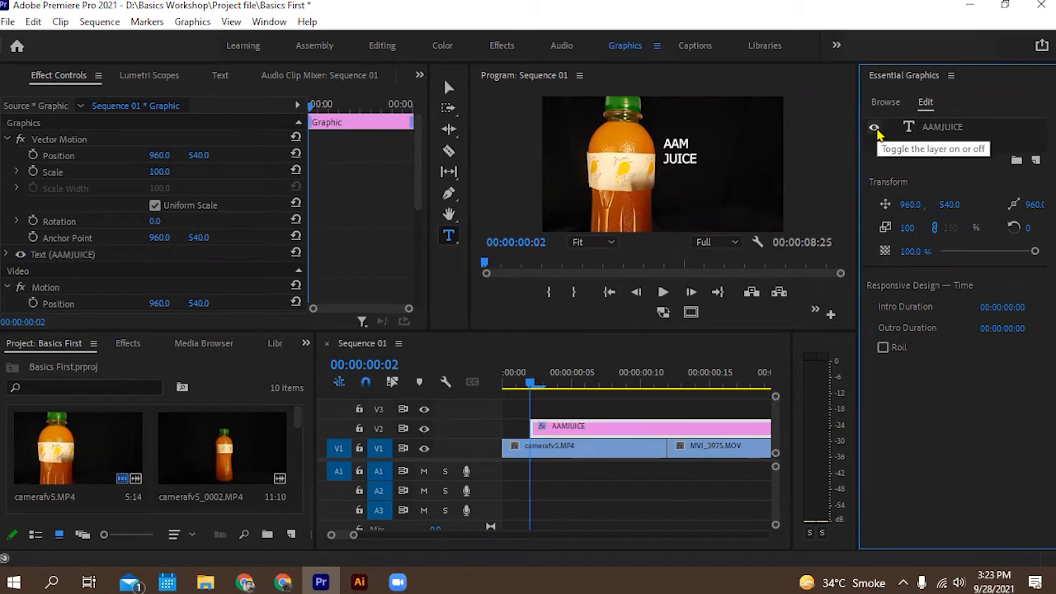
Select the AAM JUICE text layer and examine its transform, style, text and appearance properties.
{"action": "left_click", "coordinate": [923, 131]}
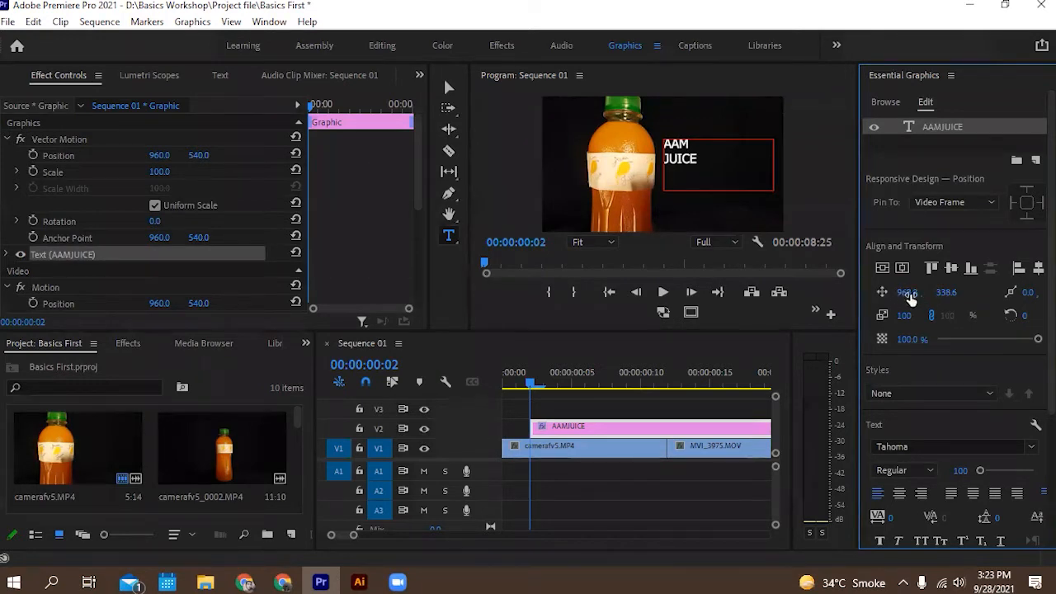
{"action": "left_click_drag", "start_coordinate": [905, 315], "coordinate": [905, 315]}
{"action": "mouse_move", "coordinate": [918, 341]}
{"action": "left_mouse_down"}
{"action": "mouse_move", "coordinate": [837, 342]}
{"action": "mouse_move", "coordinate": [918, 341]}
{"action": "mouse_move", "coordinate": [876, 342]}
{"action": "mouse_move", "coordinate": [918, 351]}
{"action": "left_mouse_up"}
{"action": "scroll", "coordinate": [906, 364], "scroll_direction": "down", "scroll_amount": 1}
{"action": "left_click", "coordinate": [957, 348]}
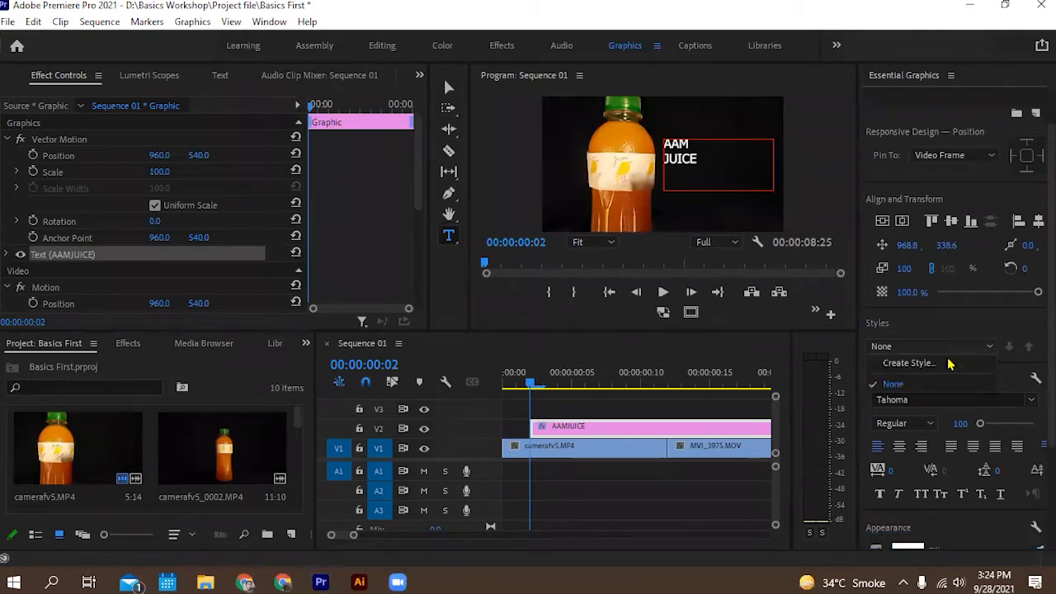
{"action": "left_click", "coordinate": [949, 344]}
{"action": "scroll", "coordinate": [949, 344], "scroll_direction": "down", "scroll_amount": 2}
{"action": "scroll", "coordinate": [948, 344], "scroll_direction": "down", "scroll_amount": 5}
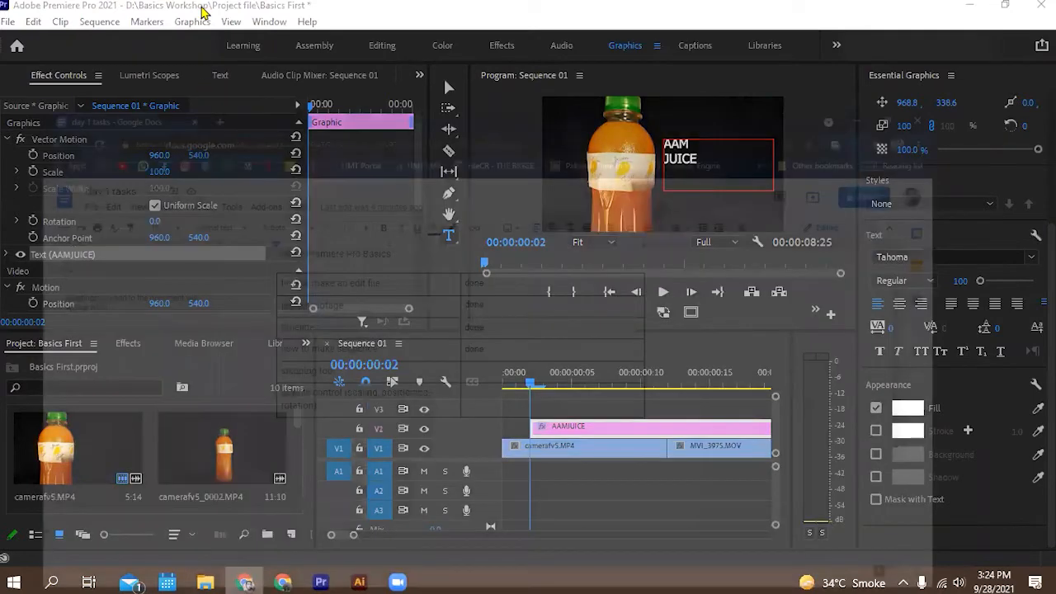
Switch to Chrome, open Google Fonts in a new tab and browse the available font families.
{"action": "key", "text": "ctrl+t"}
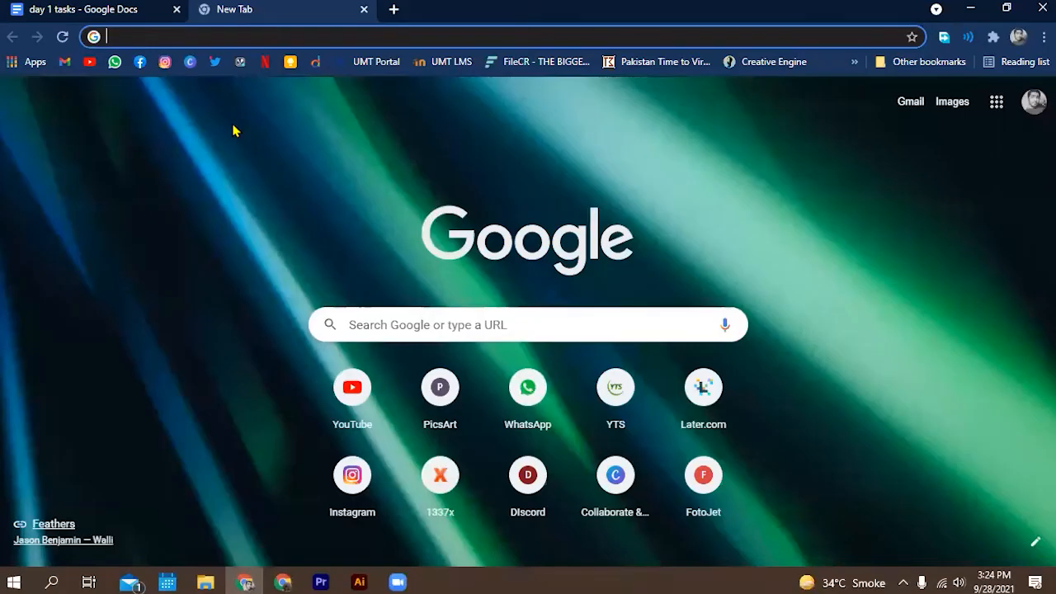
{"action": "type", "text": "google fonts"}
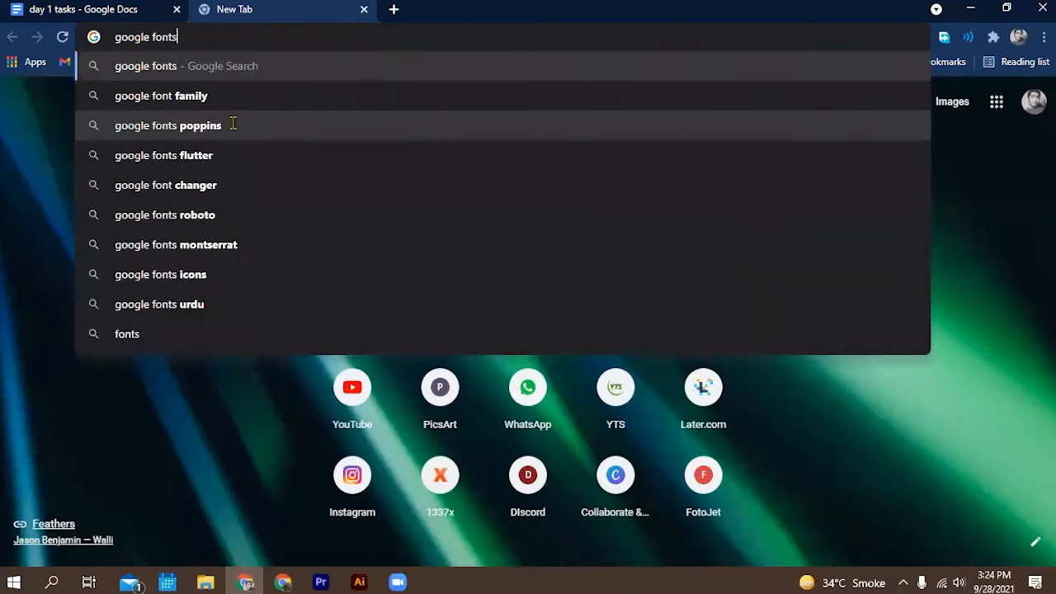
{"action": "key", "text": "Return"}
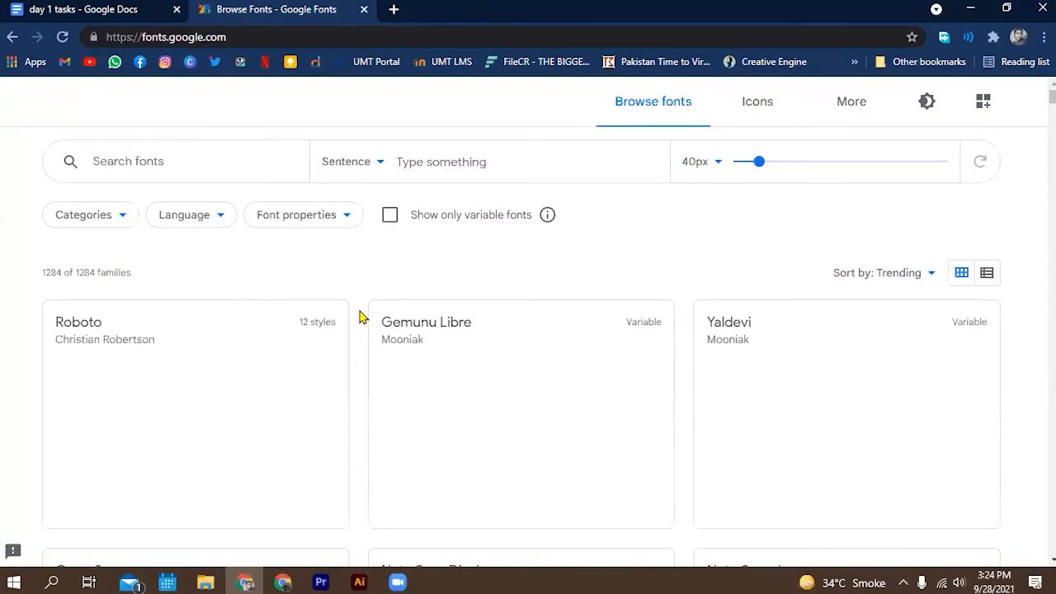
{"action": "scroll", "coordinate": [360, 315], "scroll_direction": "down", "scroll_amount": 5}
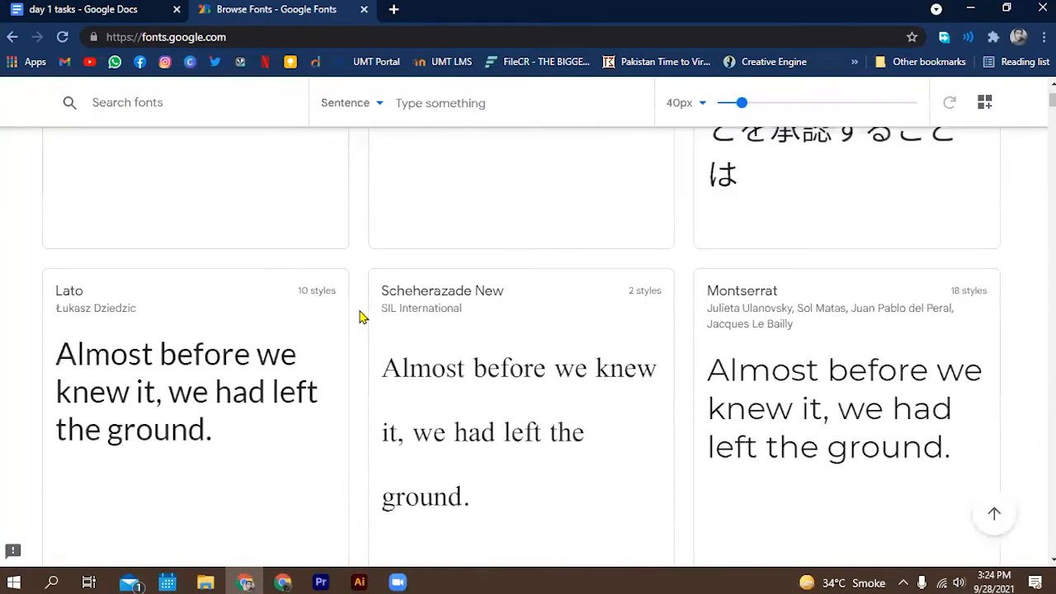
{"action": "scroll", "coordinate": [361, 321], "scroll_direction": "down", "scroll_amount": 8}
{"action": "scroll", "coordinate": [74, 441], "scroll_direction": "up", "scroll_amount": 8}
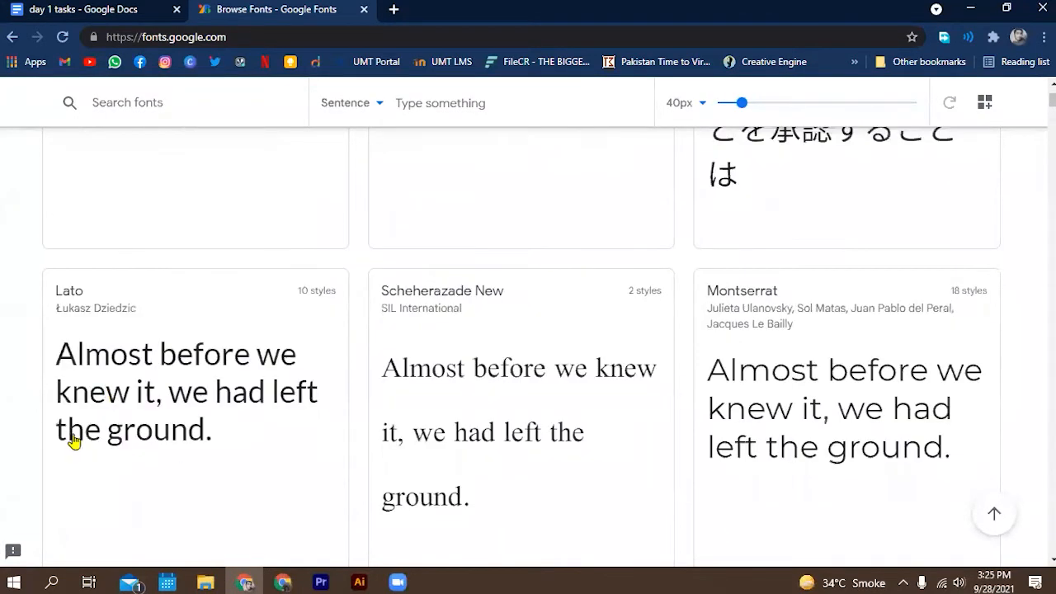
{"action": "scroll", "coordinate": [198, 330], "scroll_direction": "down", "scroll_amount": 5}
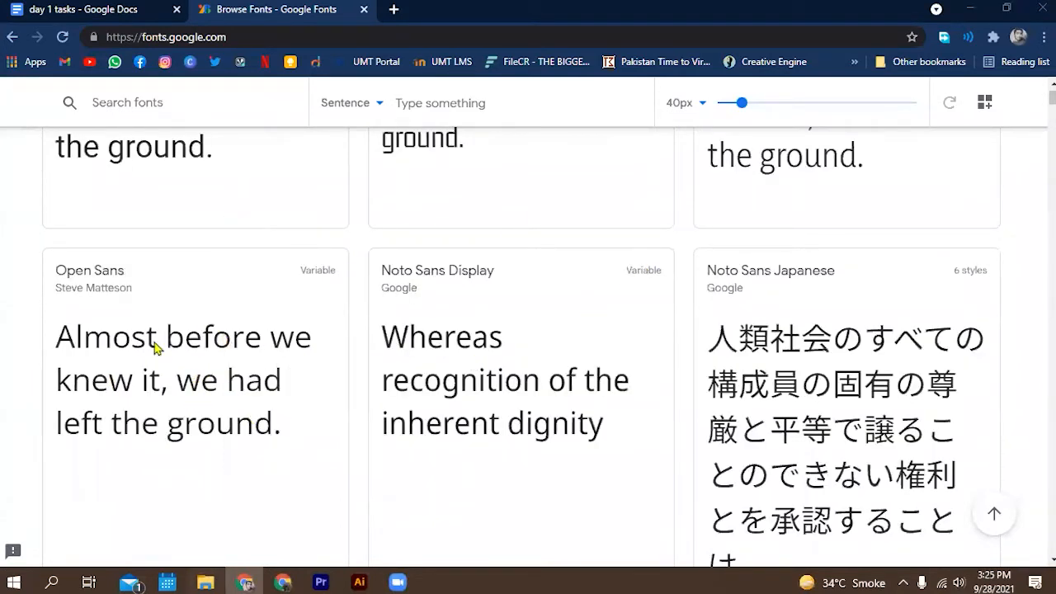
Switch to File Explorer and install BebasNeueBold from the bebas_neue folder in D:\fonts, replacing the installed copy.
{"action": "key", "text": "alt+Tab"}
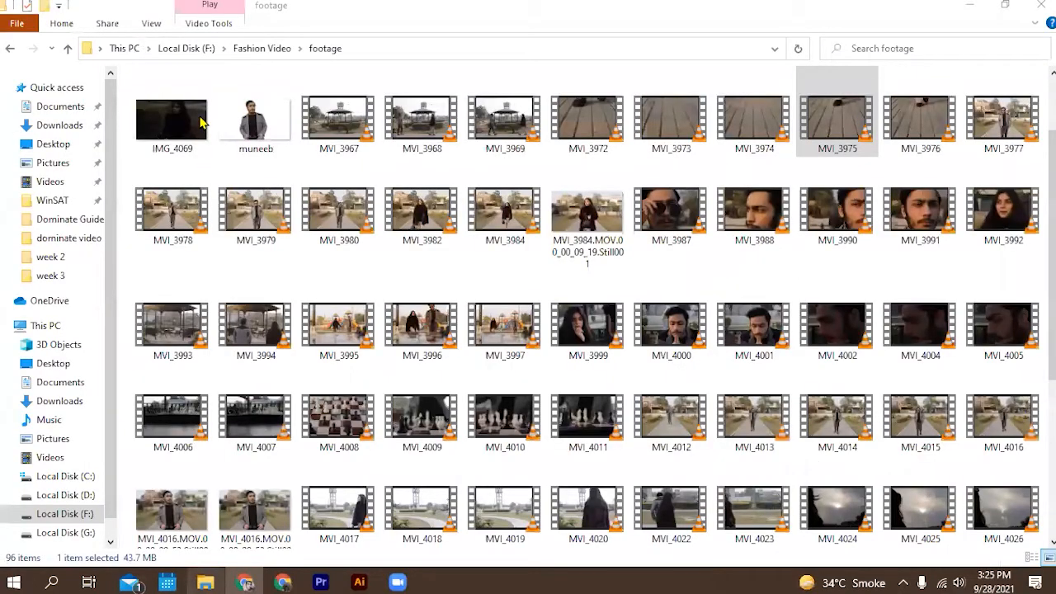
{"action": "key", "text": "alt+Tab"}
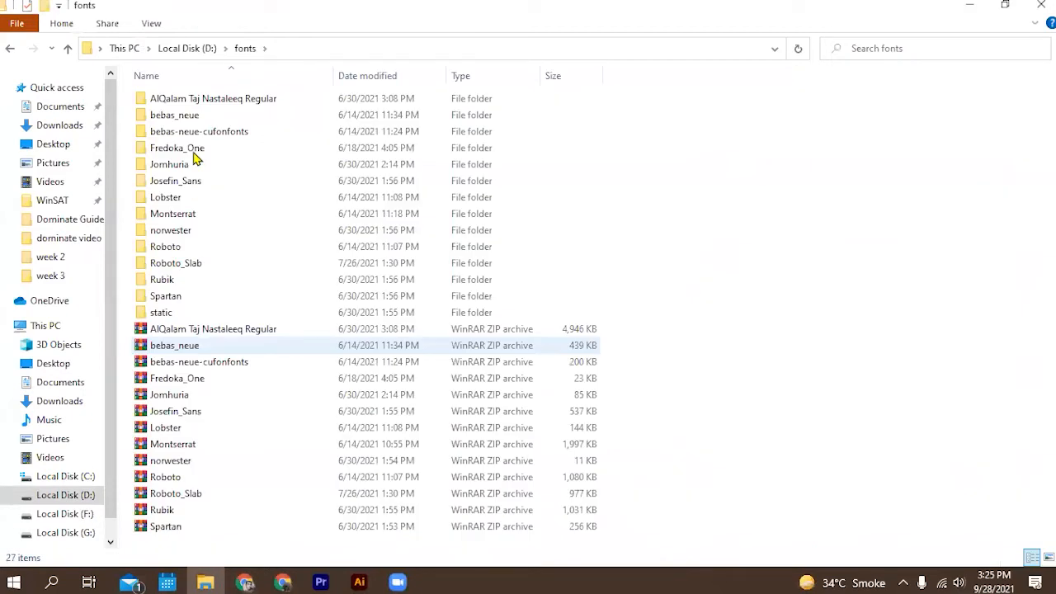
{"action": "double_click", "coordinate": [174, 115]}
{"action": "double_click", "coordinate": [504, 151]}
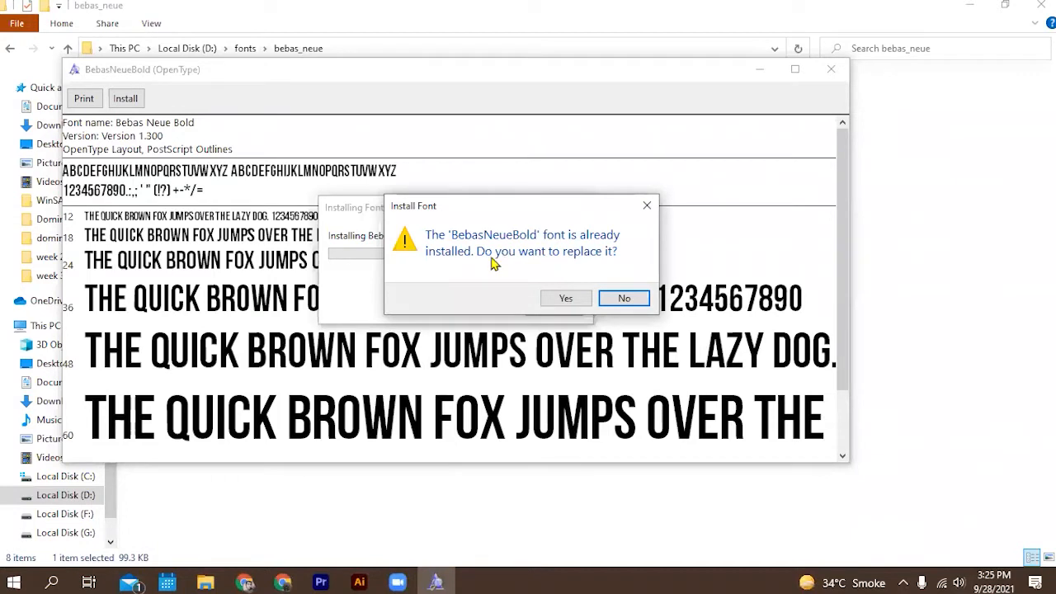
{"action": "left_click", "coordinate": [566, 302]}
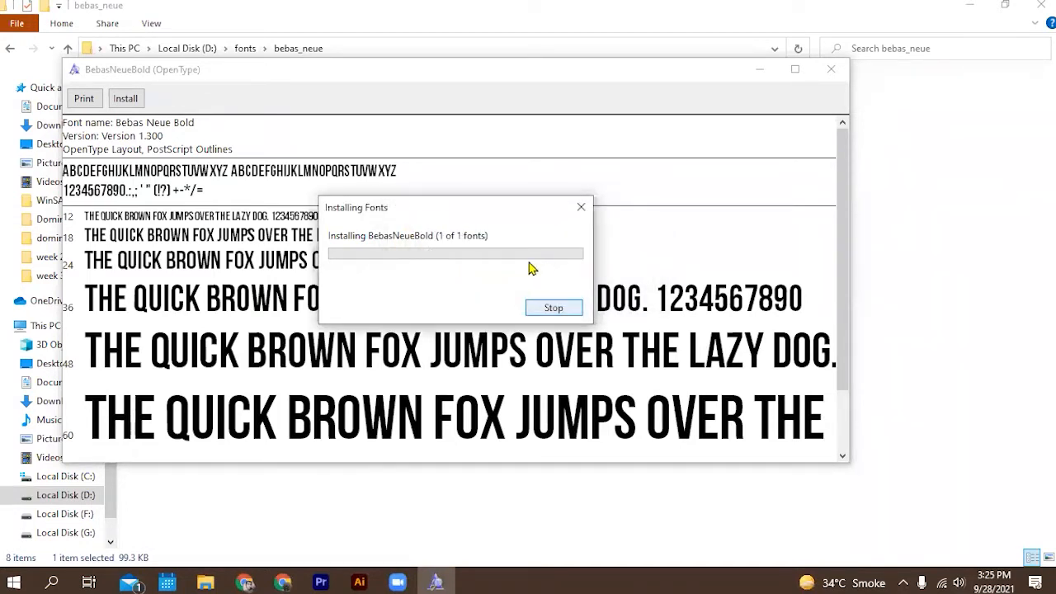
{"action": "left_click", "coordinate": [828, 71]}
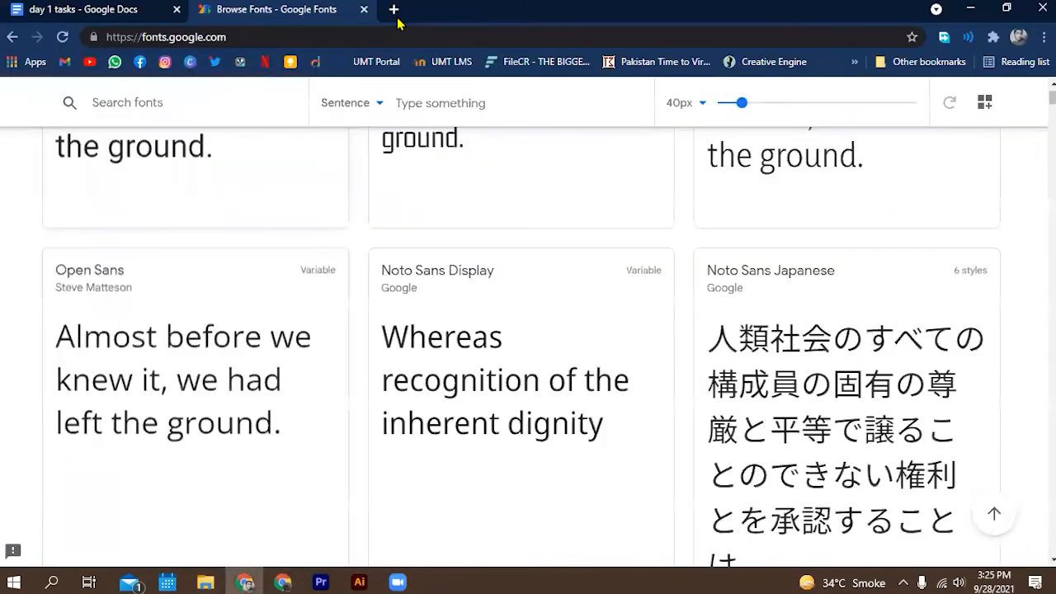
Return to Google Fonts in Chrome, open an extra blank tab and look through more of the font families.
{"action": "left_click", "coordinate": [394, 11]}
{"action": "left_click", "coordinate": [288, 16]}
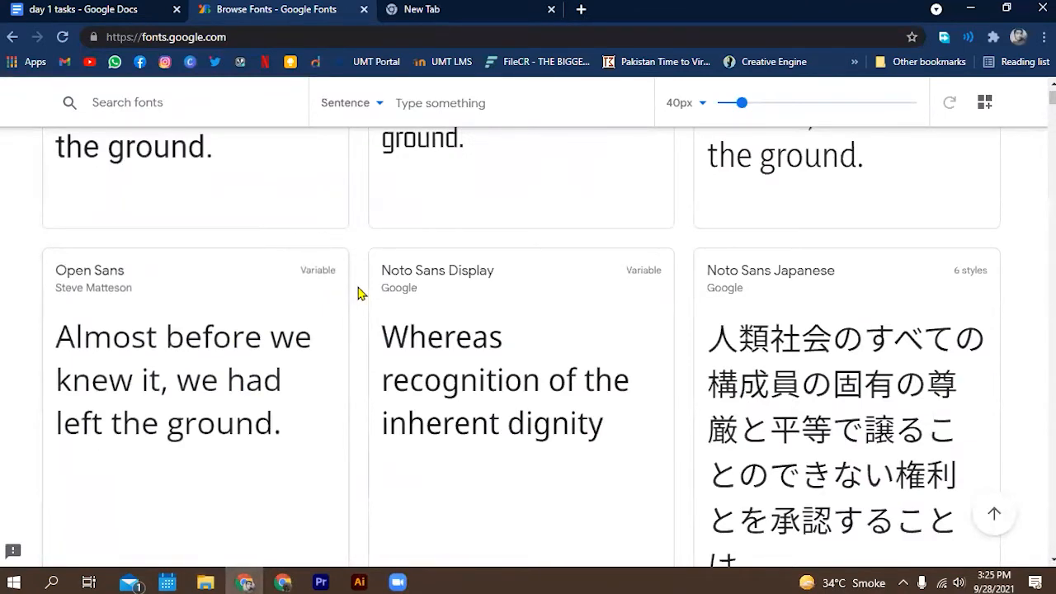
{"action": "scroll", "coordinate": [360, 290], "scroll_direction": "down", "scroll_amount": 8}
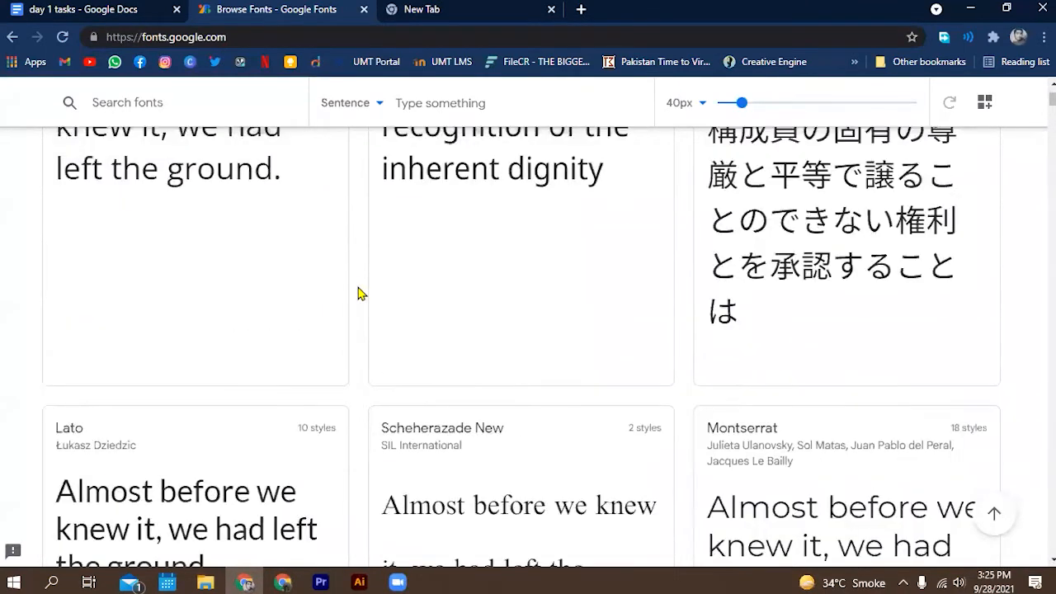
{"action": "scroll", "coordinate": [364, 286], "scroll_direction": "up", "scroll_amount": 4}
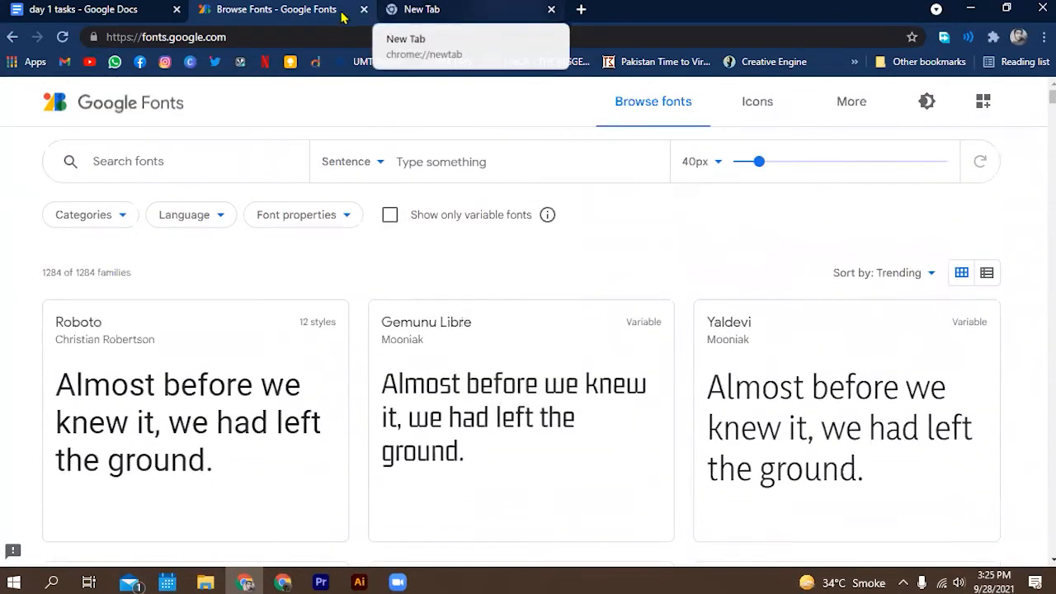
{"action": "left_click", "coordinate": [420, 10]}
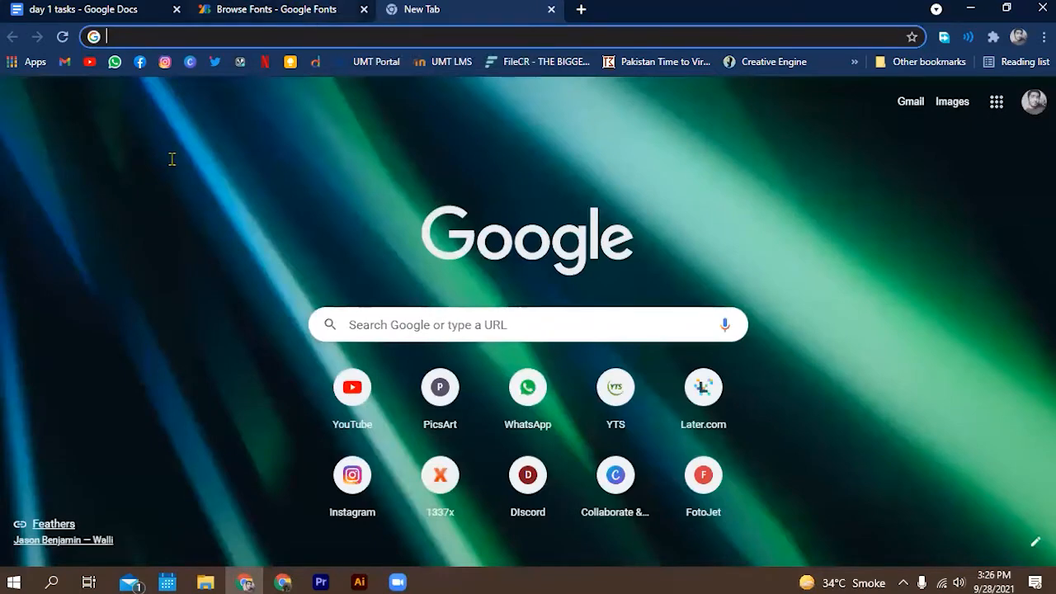
{"action": "key", "text": "ctrl+shift+Tab"}
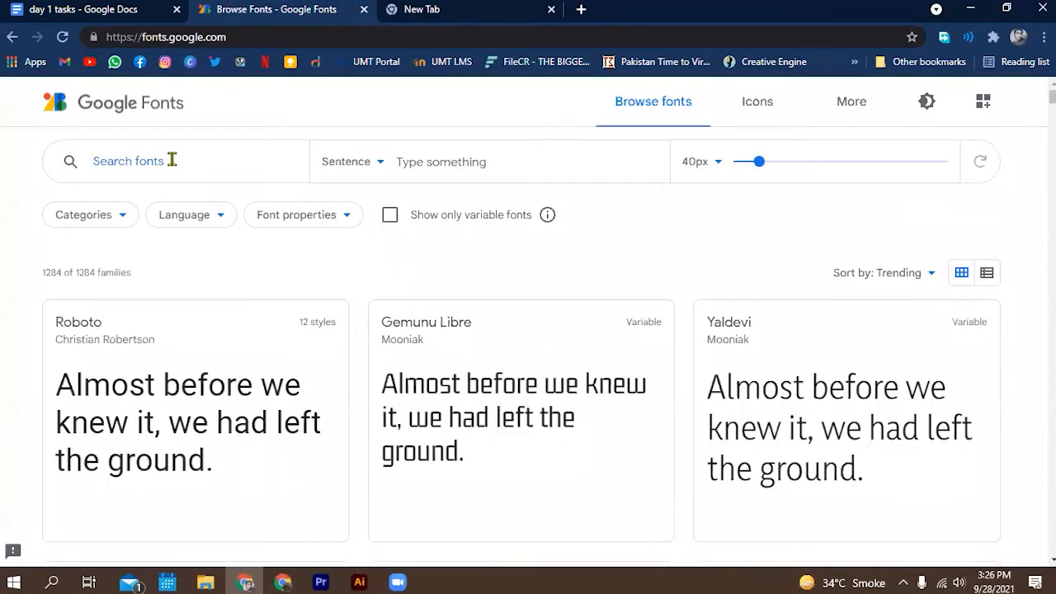
{"action": "scroll", "coordinate": [371, 338], "scroll_direction": "down", "scroll_amount": 1}
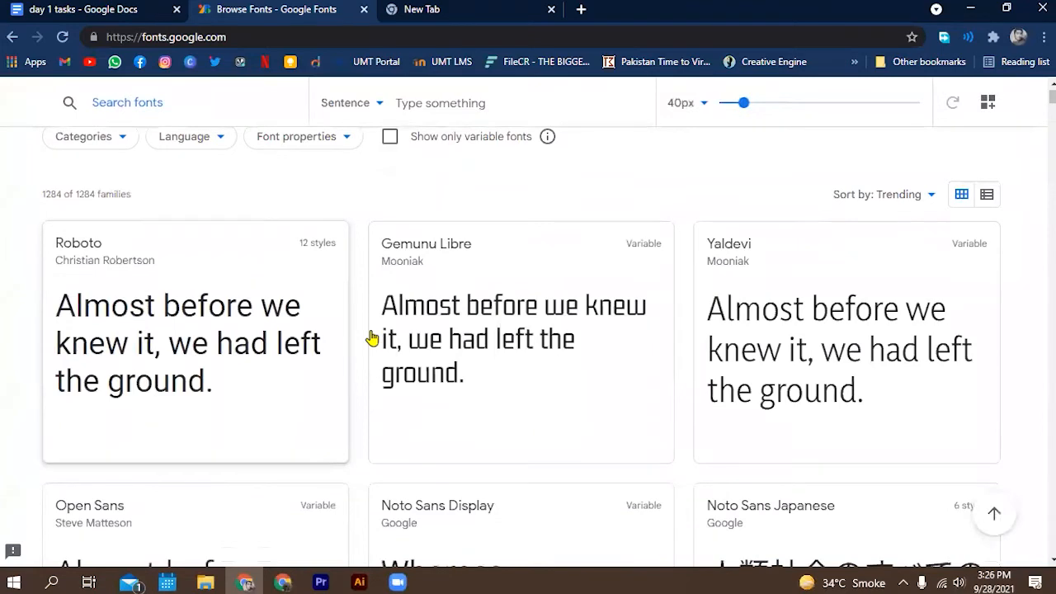
{"action": "scroll", "coordinate": [371, 337], "scroll_direction": "down", "scroll_amount": 3}
{"action": "scroll", "coordinate": [363, 334], "scroll_direction": "down", "scroll_amount": 10}
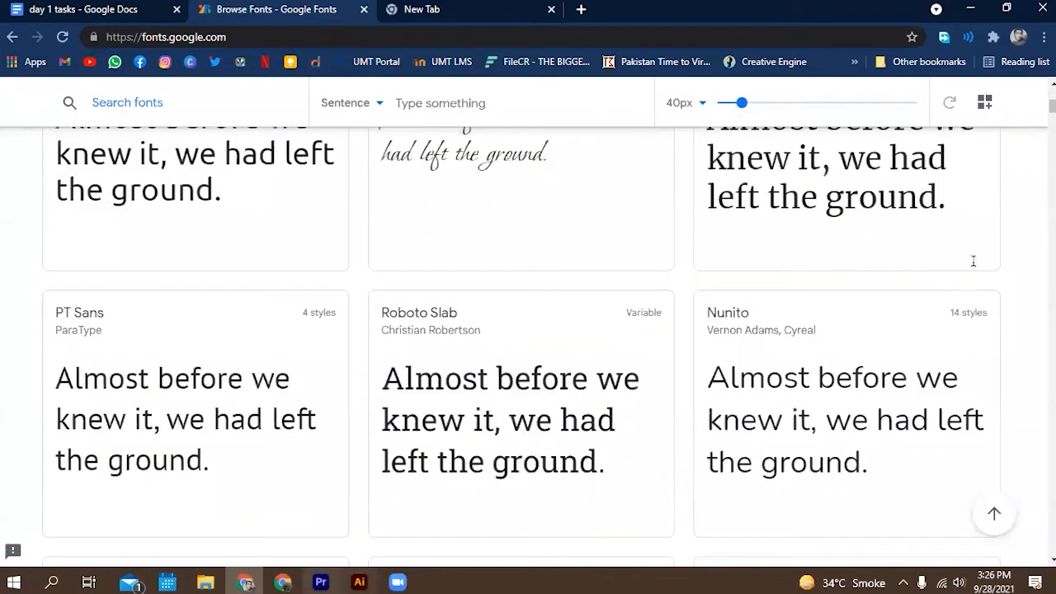
Switch back to Premiere Pro and look through the fonts available for the AAM JUICE text without choosing one.
{"action": "key", "text": "alt+Tab"}
{"action": "left_click", "coordinate": [1031, 263]}
{"action": "scroll", "coordinate": [924, 408], "scroll_direction": "down", "scroll_amount": 1}
{"action": "scroll", "coordinate": [924, 408], "scroll_direction": "down", "scroll_amount": 6}
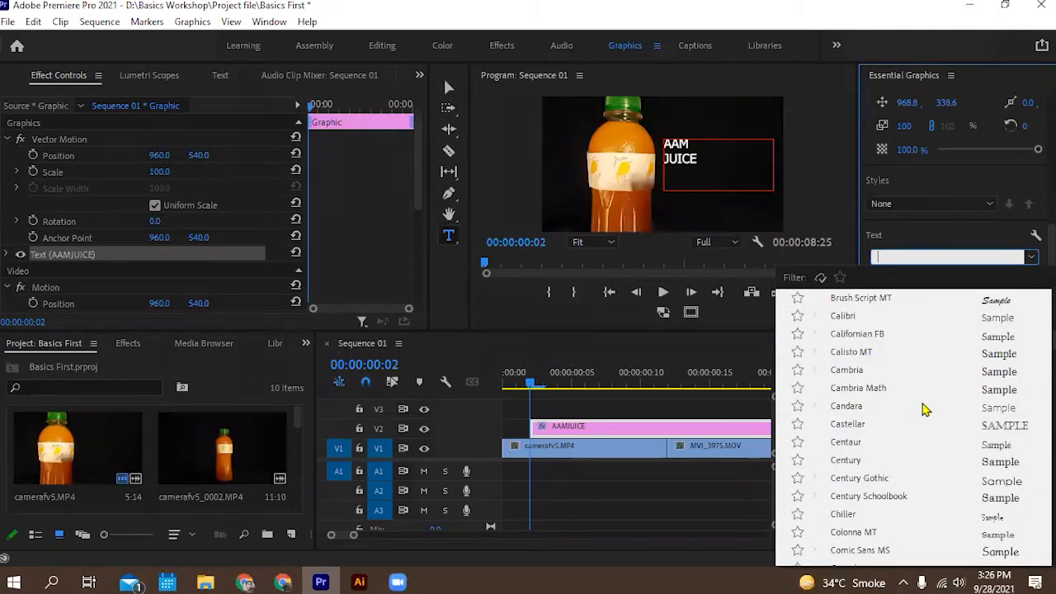
{"action": "scroll", "coordinate": [924, 408], "scroll_direction": "down", "scroll_amount": 4}
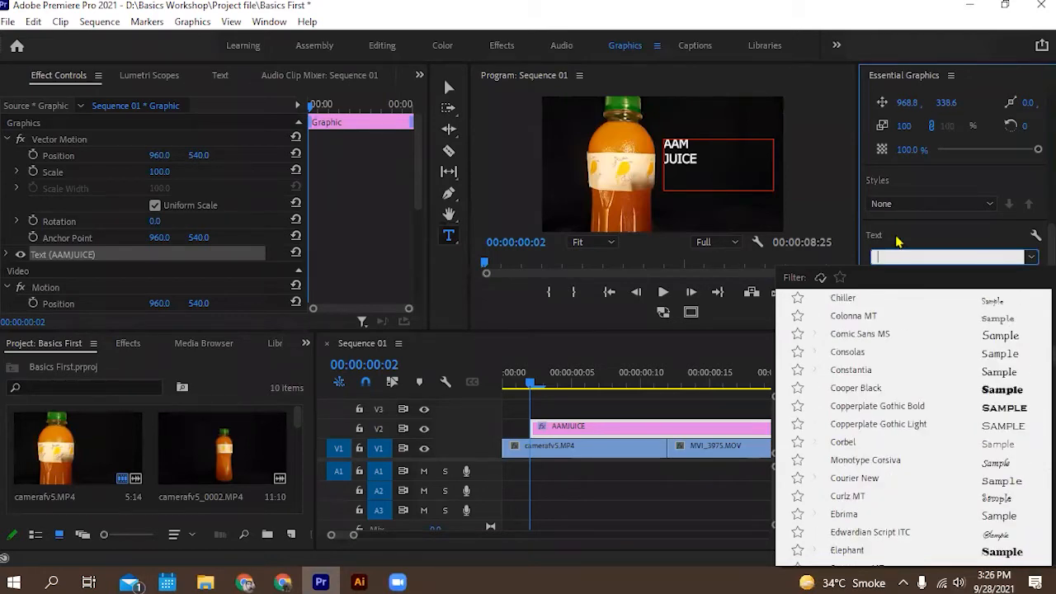
{"action": "left_click", "coordinate": [918, 255]}
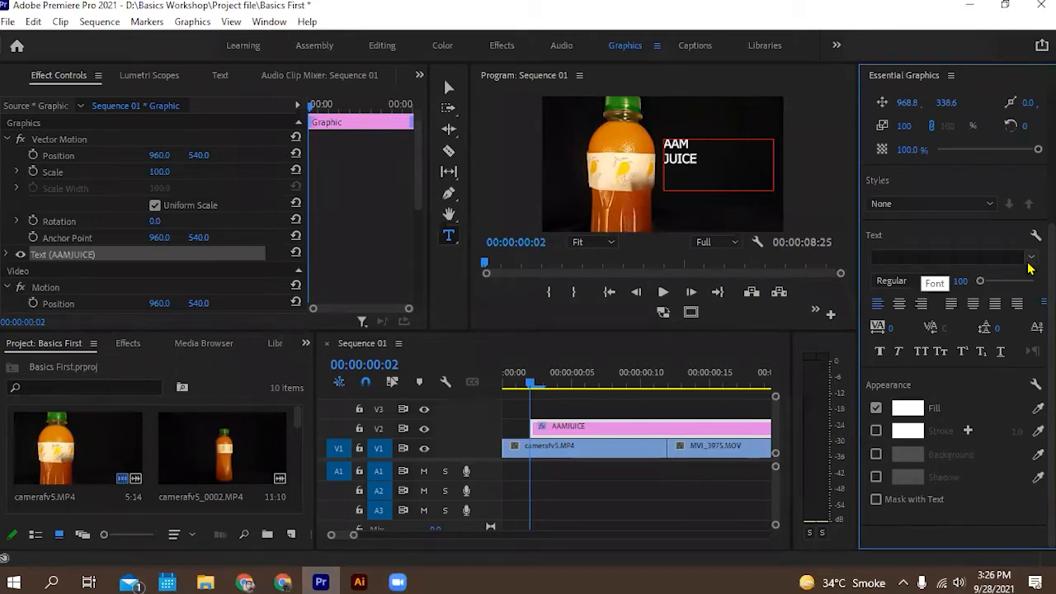
{"action": "left_click", "coordinate": [950, 252]}
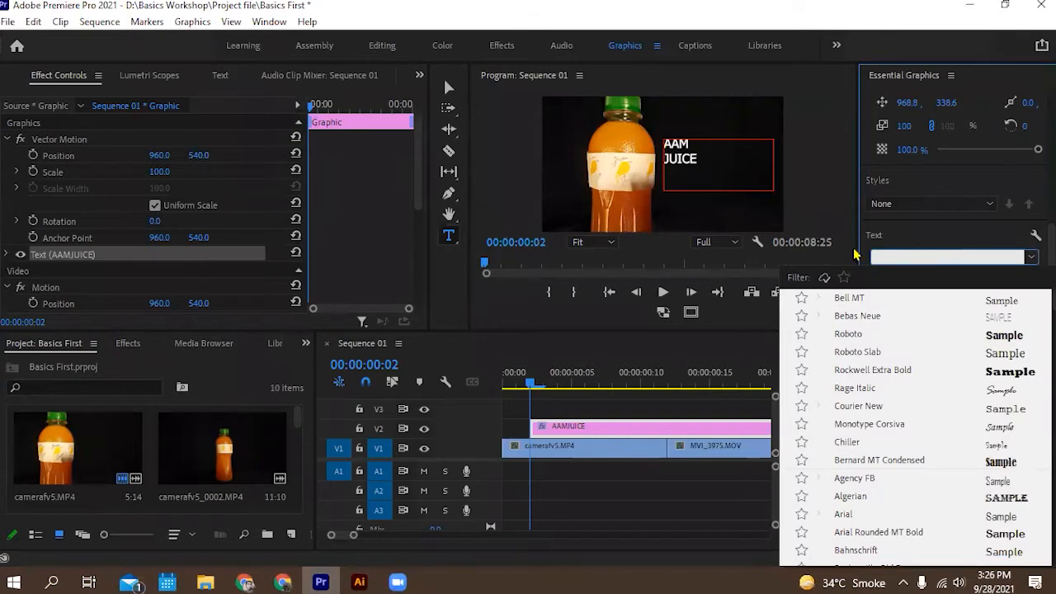
{"action": "left_click", "coordinate": [779, 206]}
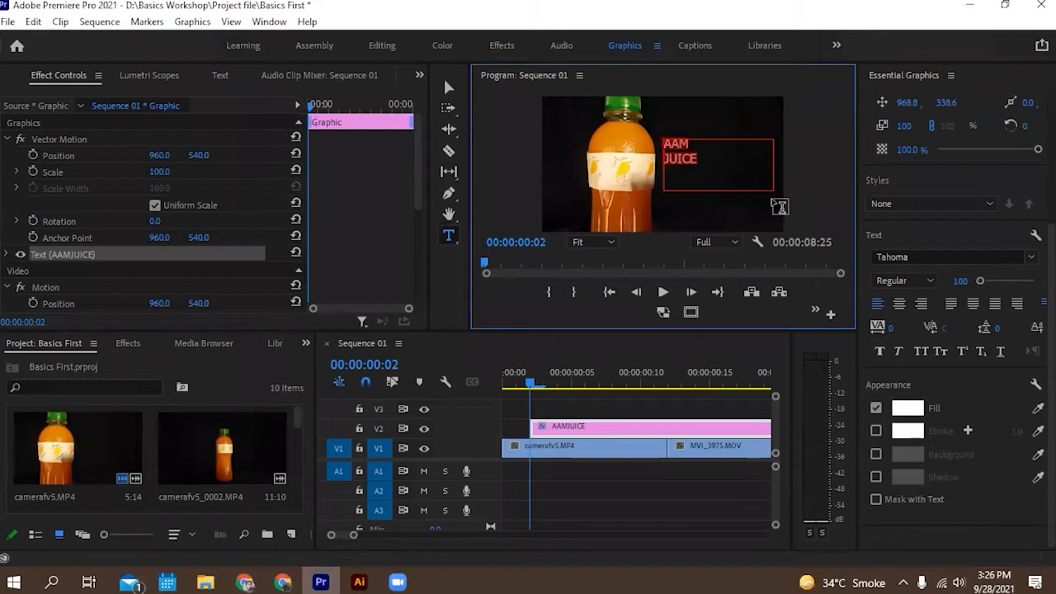
Add a separate text layer below the AAM JUICE title reading "refreshingly pulpy" in the Jomhuria font.
{"action": "left_click_drag", "start_coordinate": [779, 207], "coordinate": [728, 200]}
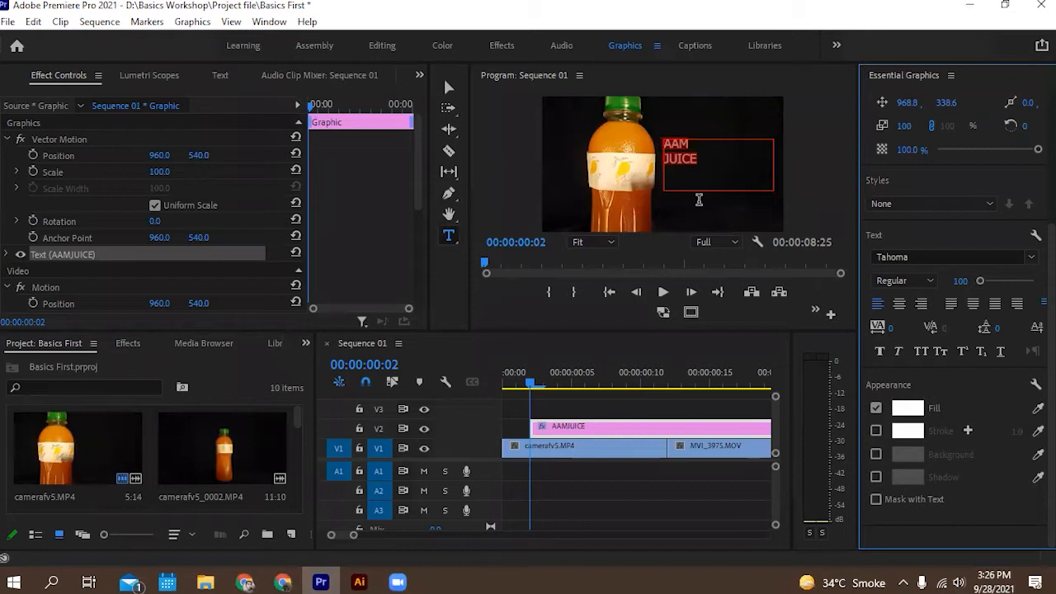
{"action": "left_click", "coordinate": [709, 209]}
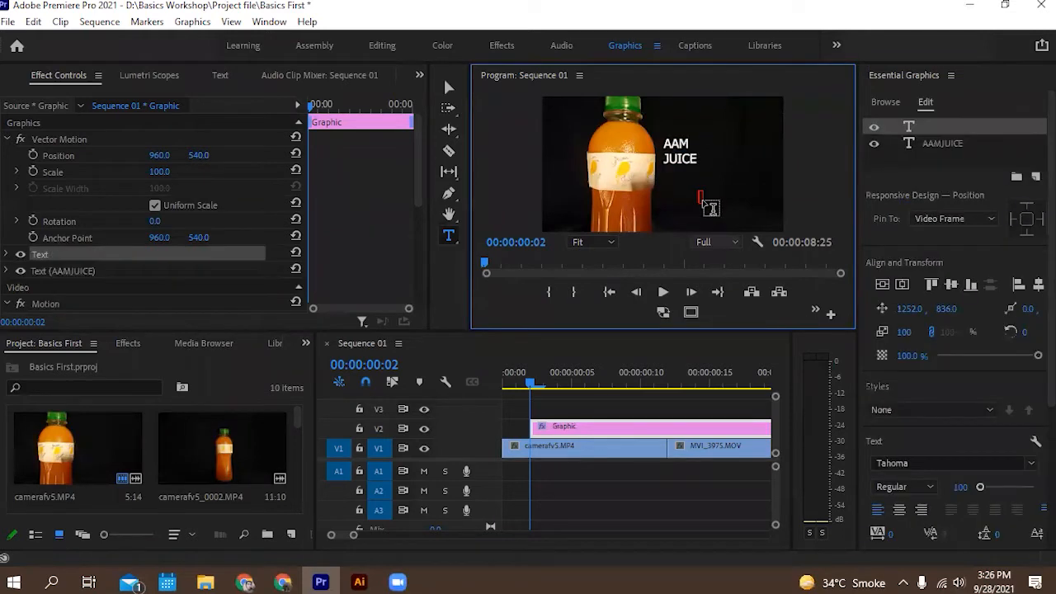
{"action": "type", "text": "R"}
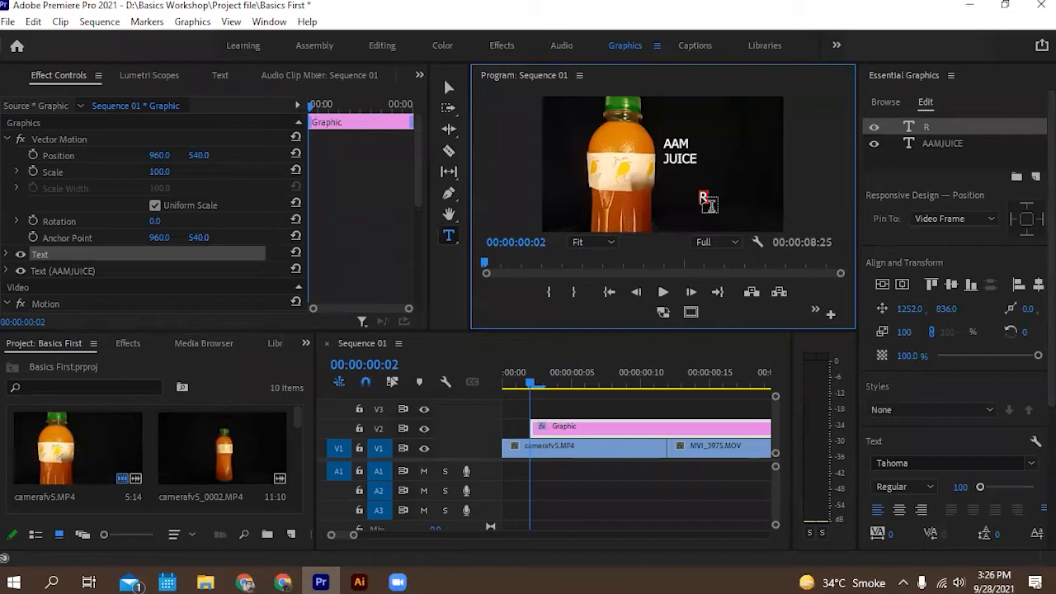
{"action": "key", "text": "BackSpace"}
{"action": "scroll", "coordinate": [986, 410], "scroll_direction": "down", "scroll_amount": 1}
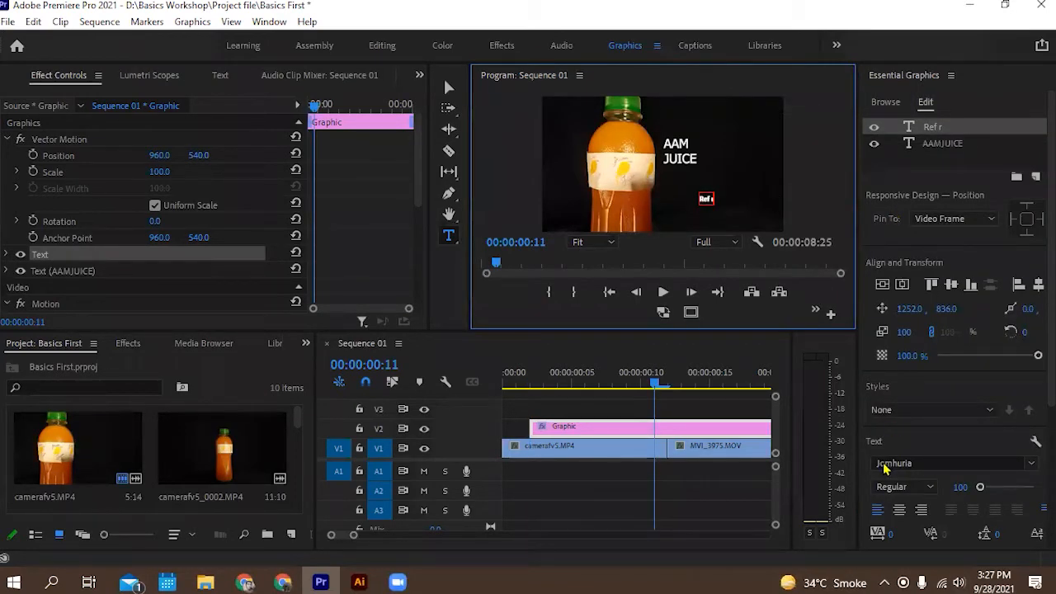
{"action": "type", "text": "eshingly pulpy"}
{"action": "left_click", "coordinate": [889, 474]}
{"action": "key", "text": "ctrl+z"}
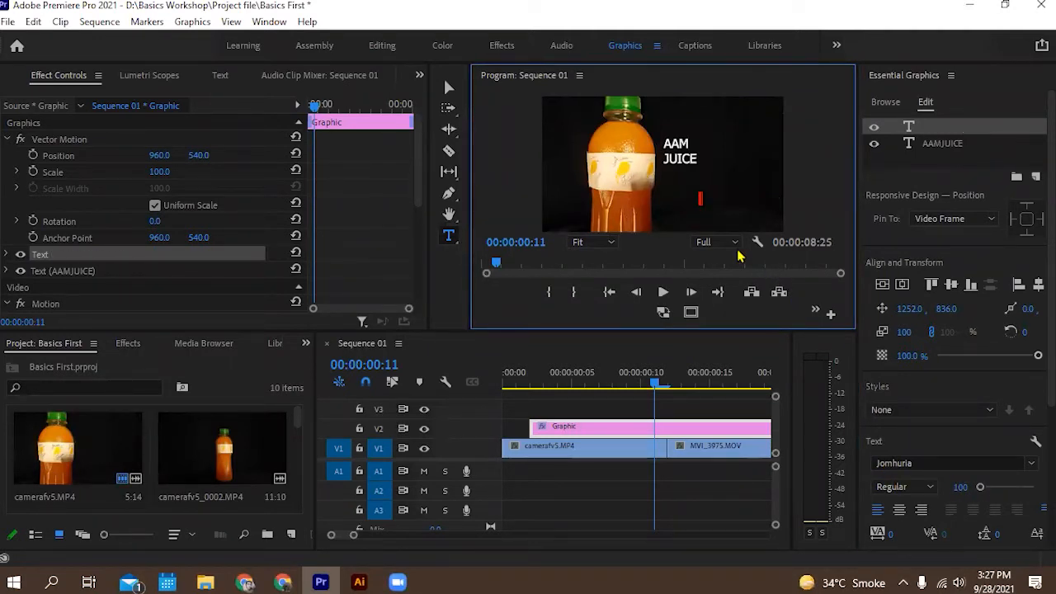
{"action": "type", "text": "refreshingly pulpy"}
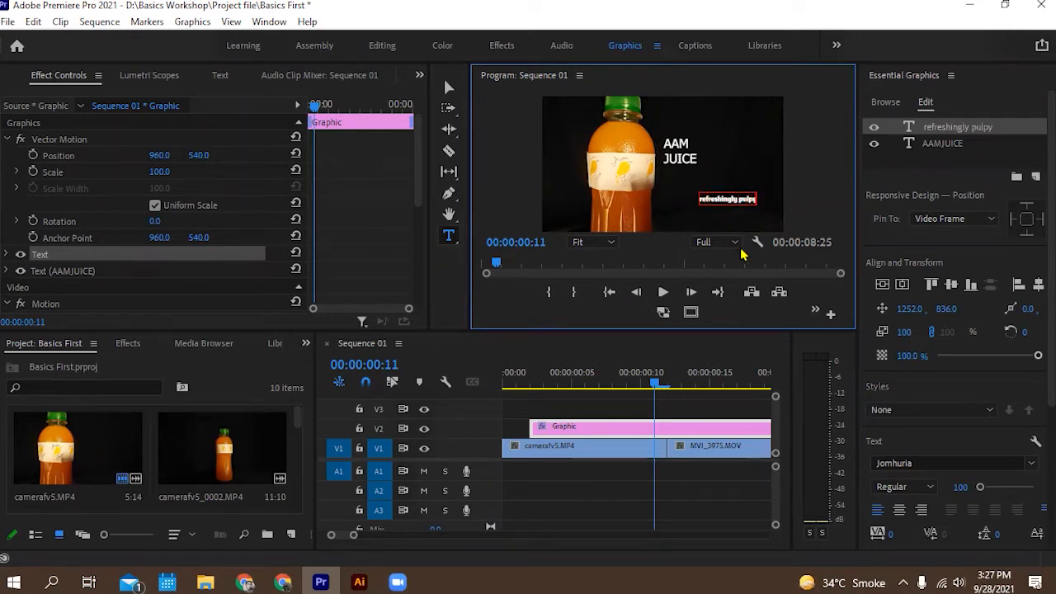
Enlarge the "refreshingly pulpy" text to font size 264 and move it back inside the frame to about 697, 729.
{"action": "double_click", "coordinate": [722, 199]}
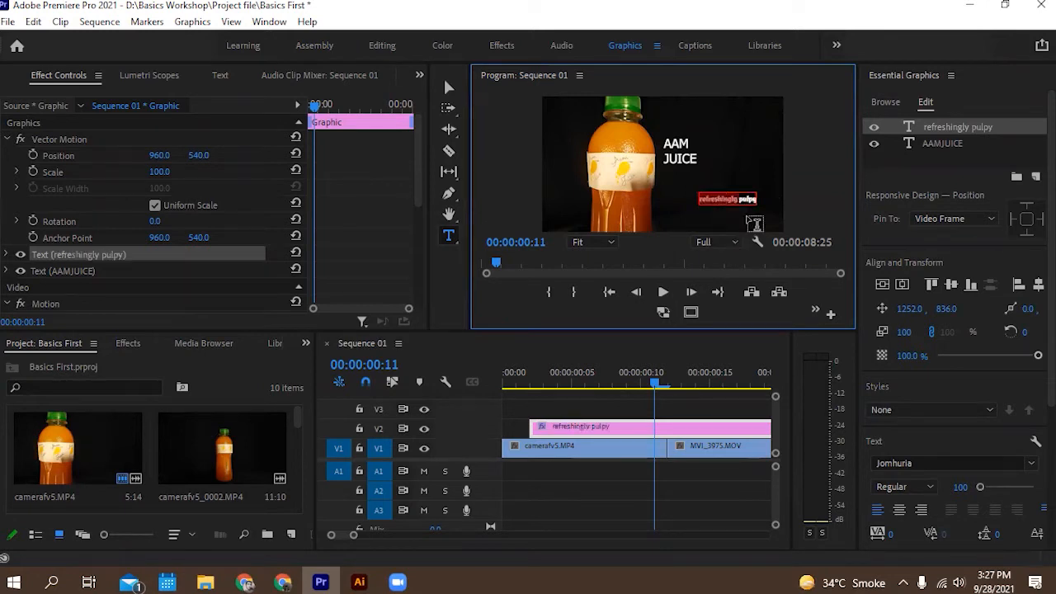
{"action": "left_click_drag", "start_coordinate": [980, 487], "coordinate": [987, 486]}
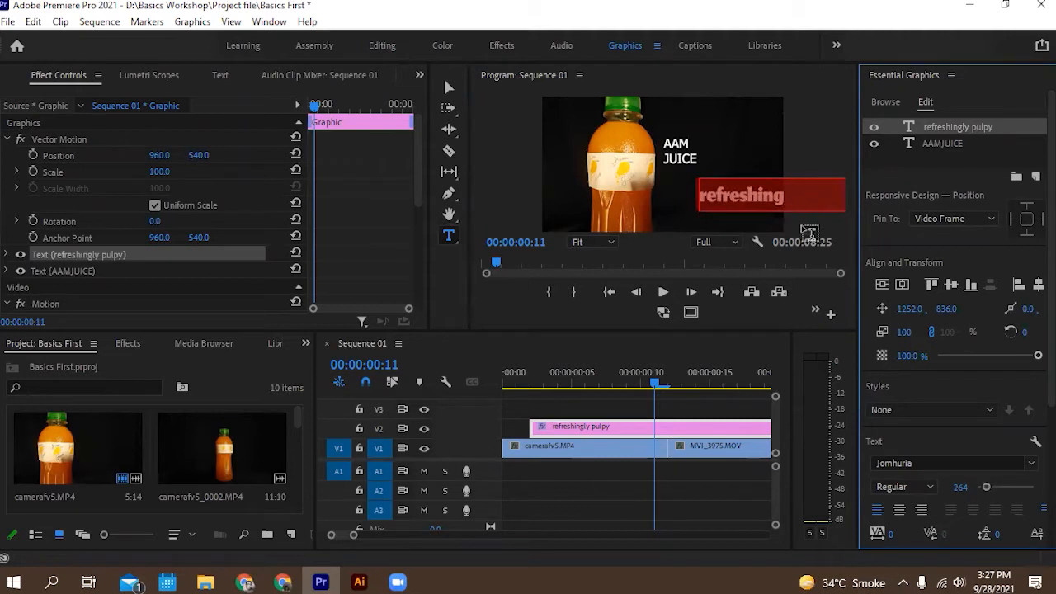
{"action": "left_click", "coordinate": [448, 88]}
{"action": "left_click_drag", "start_coordinate": [803, 200], "coordinate": [739, 187]}
Break "refreshingly pulpy" onto two lines by replacing the space before "pulpy" with a line break.
{"action": "double_click", "coordinate": [738, 186]}
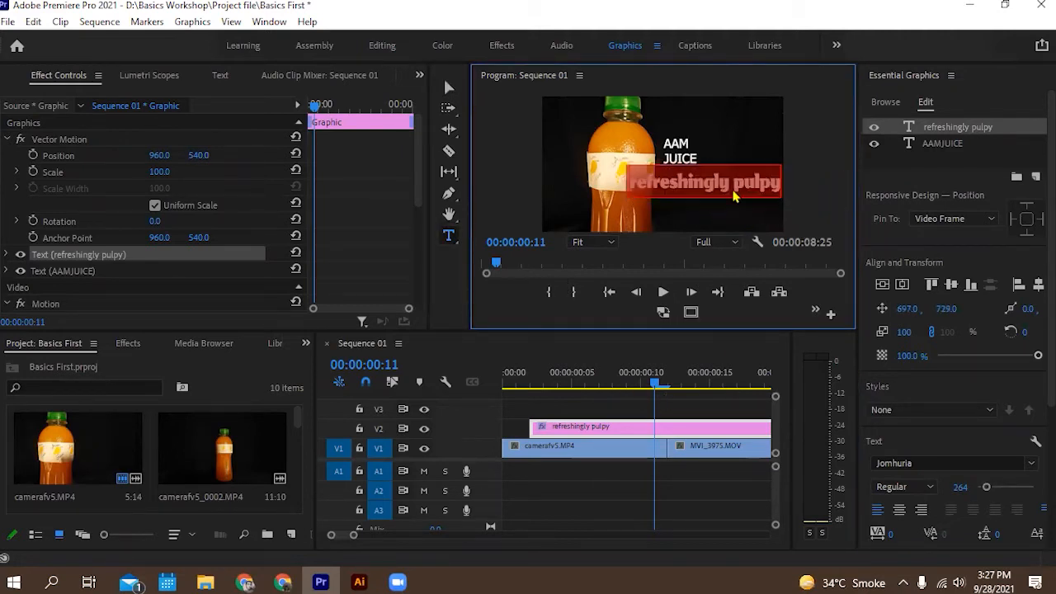
{"action": "left_click", "coordinate": [737, 196]}
{"action": "key", "text": "BackSpace"}
{"action": "key", "text": "Return"}
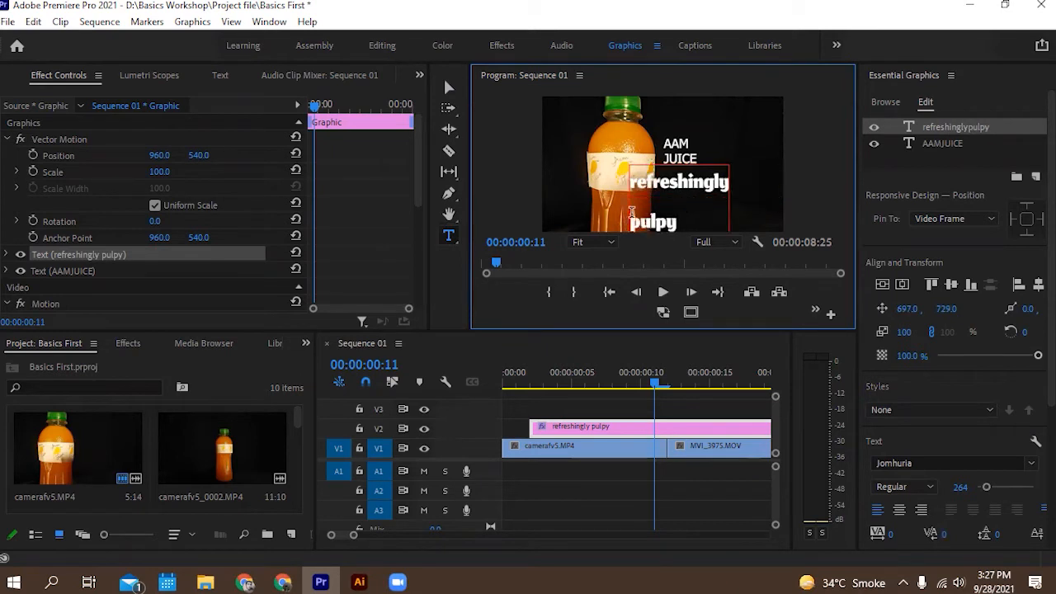
Tighten the leading of the two-line text to -148, trying a tracking of 128 and undoing it along the way.
{"action": "scroll", "coordinate": [916, 413], "scroll_direction": "down", "scroll_amount": 5}
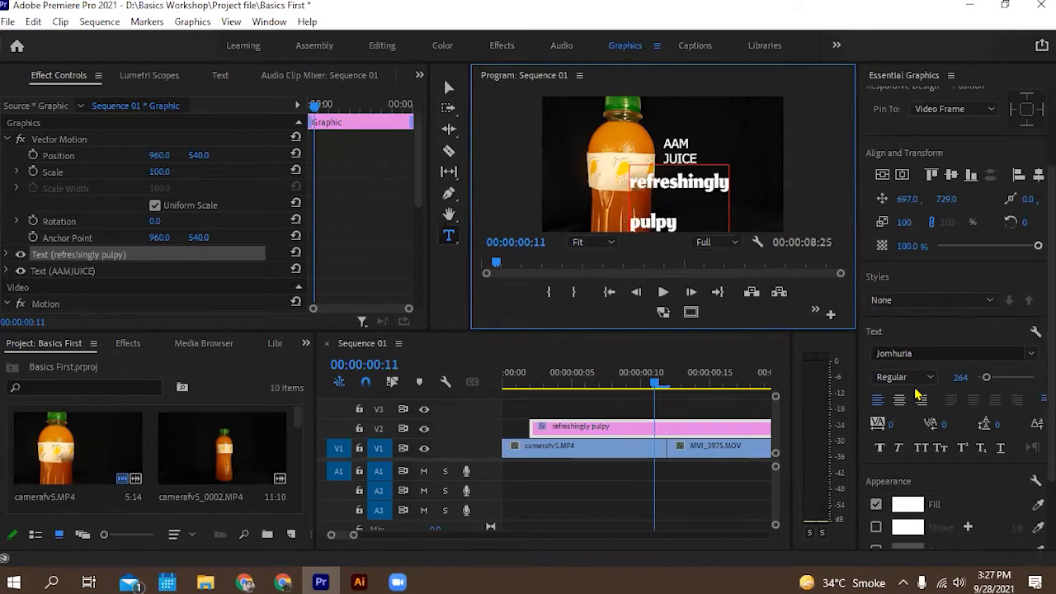
{"action": "scroll", "coordinate": [914, 395], "scroll_direction": "down", "scroll_amount": 2}
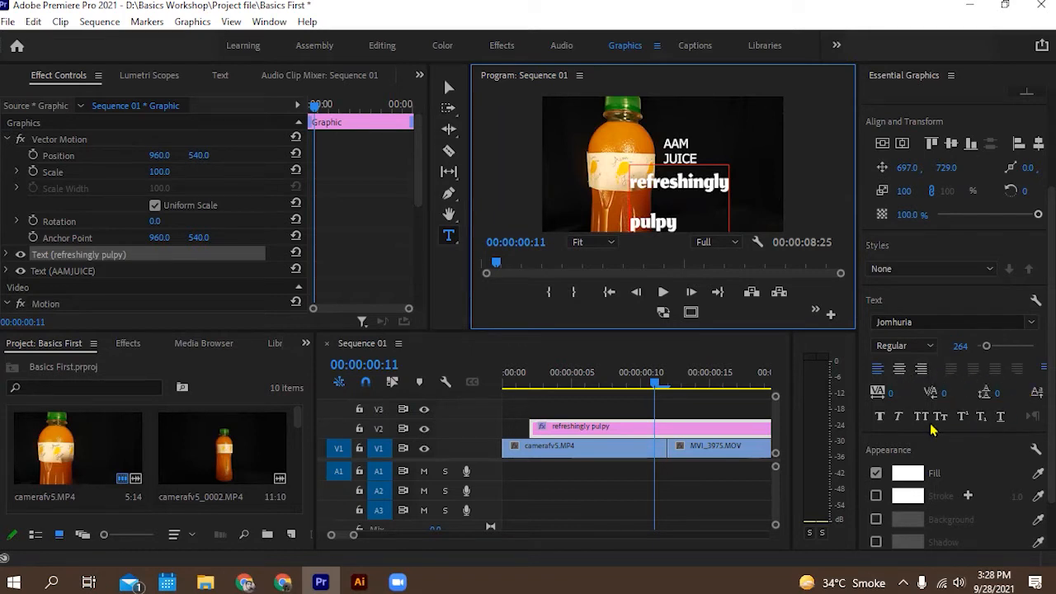
{"action": "scroll", "coordinate": [889, 396], "scroll_direction": "down", "scroll_amount": 1}
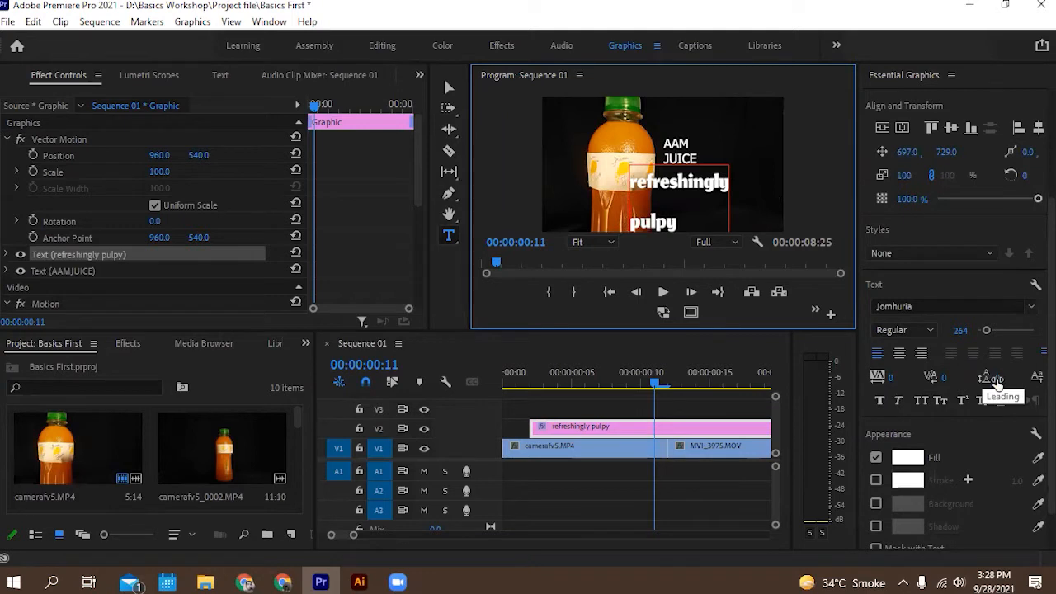
{"action": "left_click_drag", "start_coordinate": [996, 377], "coordinate": [949, 377]}
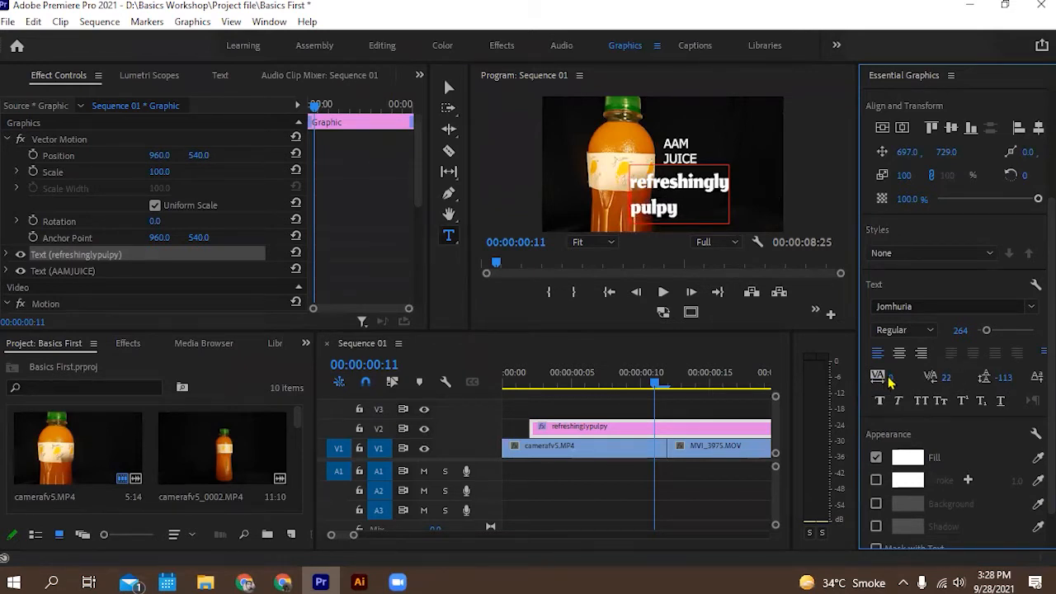
{"action": "left_click_drag", "start_coordinate": [899, 377], "coordinate": [905, 376]}
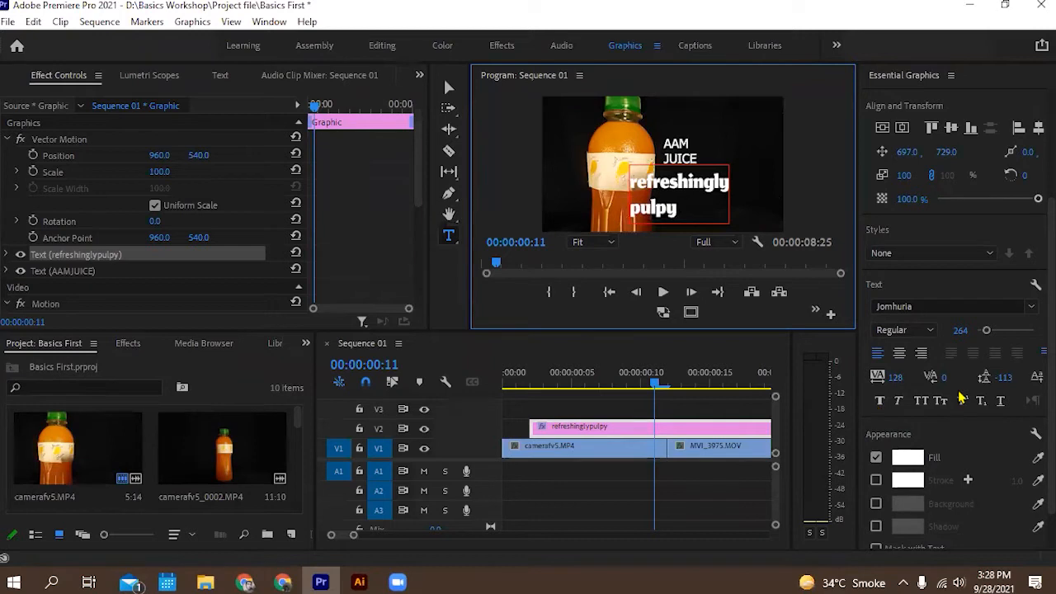
{"action": "key", "text": "ctrl+z"}
{"action": "left_click_drag", "start_coordinate": [944, 379], "coordinate": [982, 376]}
Move the two-line text beneath AAM JUICE to about 971, 767 and scale it down to 84.
{"action": "left_click", "coordinate": [448, 87]}
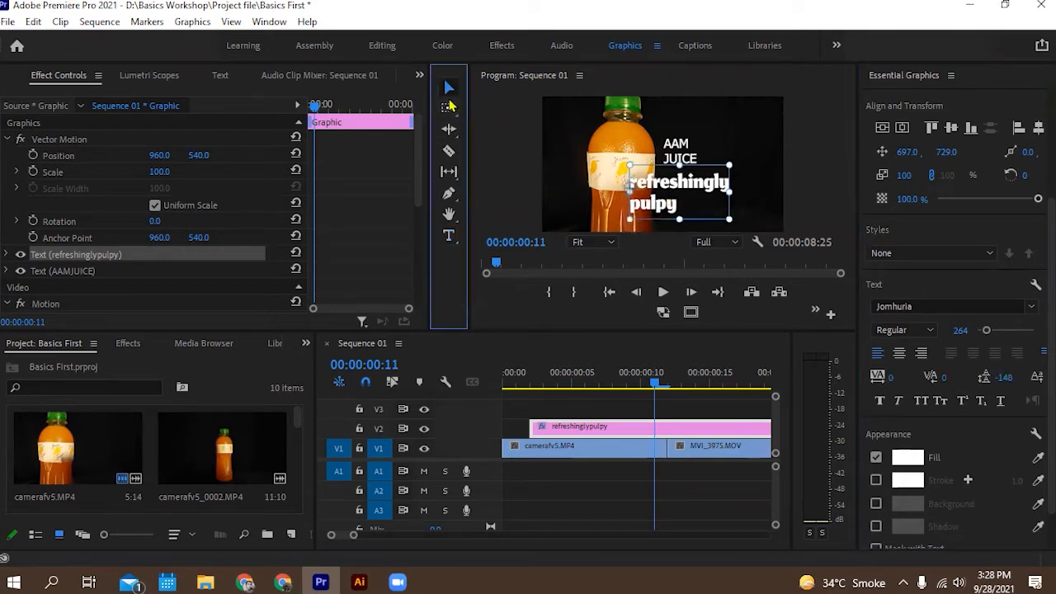
{"action": "left_click_drag", "start_coordinate": [702, 201], "coordinate": [732, 206]}
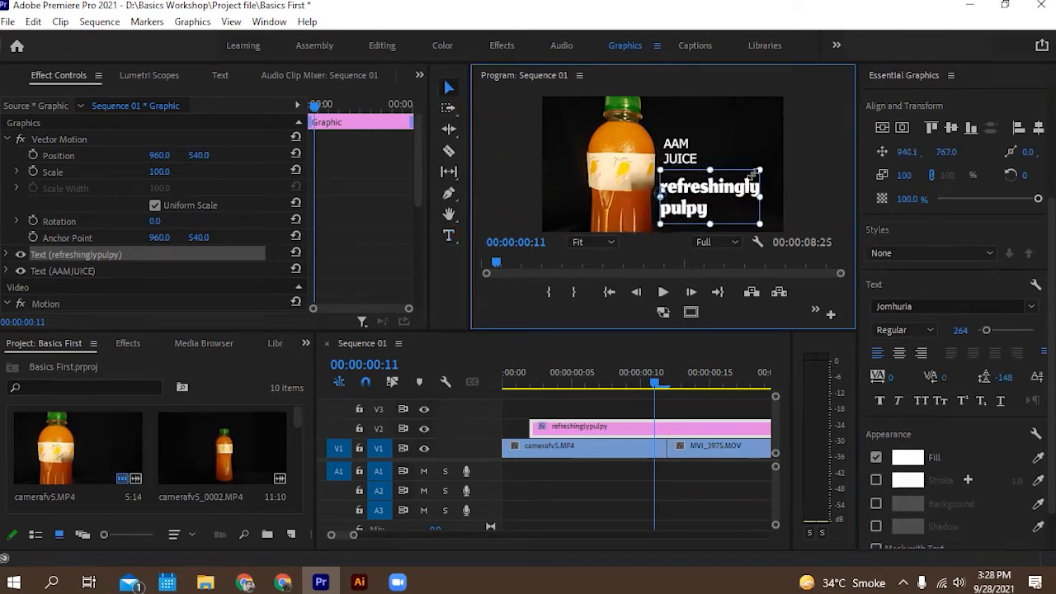
{"action": "mouse_move", "coordinate": [759, 169]}
{"action": "left_mouse_down"}
{"action": "mouse_move", "coordinate": [743, 188]}
{"action": "mouse_move", "coordinate": [764, 175]}
{"action": "mouse_move", "coordinate": [739, 187]}
{"action": "mouse_move", "coordinate": [756, 176]}
{"action": "left_mouse_up"}
{"action": "left_click_drag", "start_coordinate": [706, 206], "coordinate": [710, 207]}
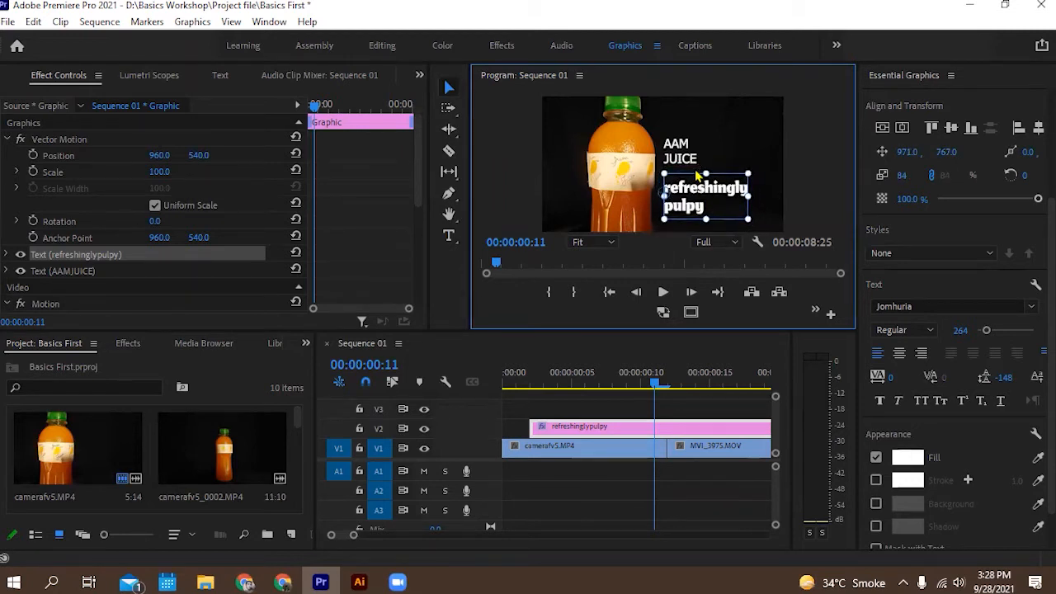
Try faux bold and faux italic on the whole "refreshingly pulpy" text and switch them off again.
{"action": "double_click", "coordinate": [706, 216]}
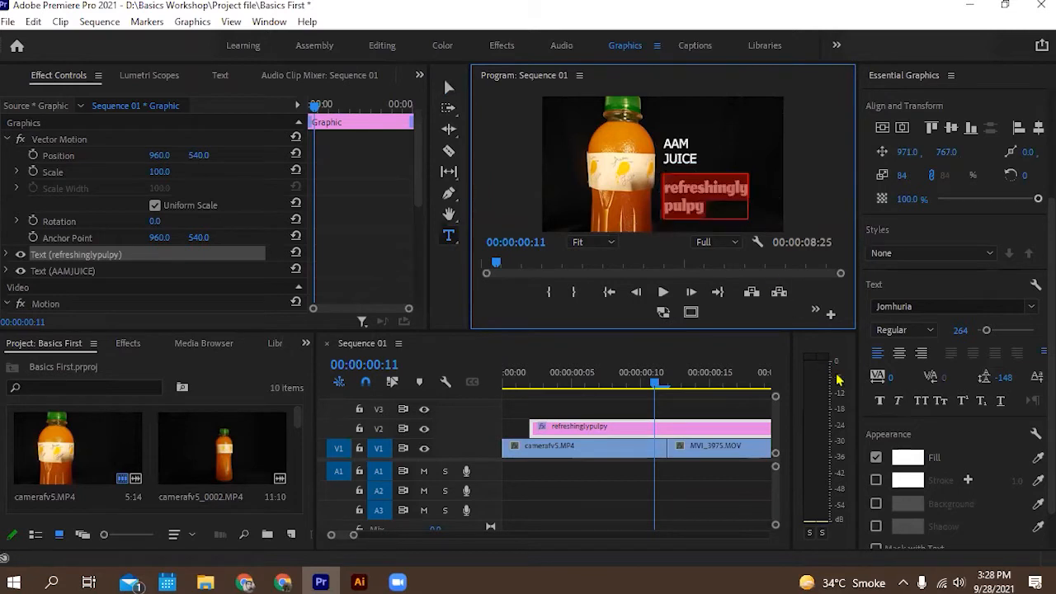
{"action": "scroll", "coordinate": [907, 404], "scroll_direction": "down", "scroll_amount": 2}
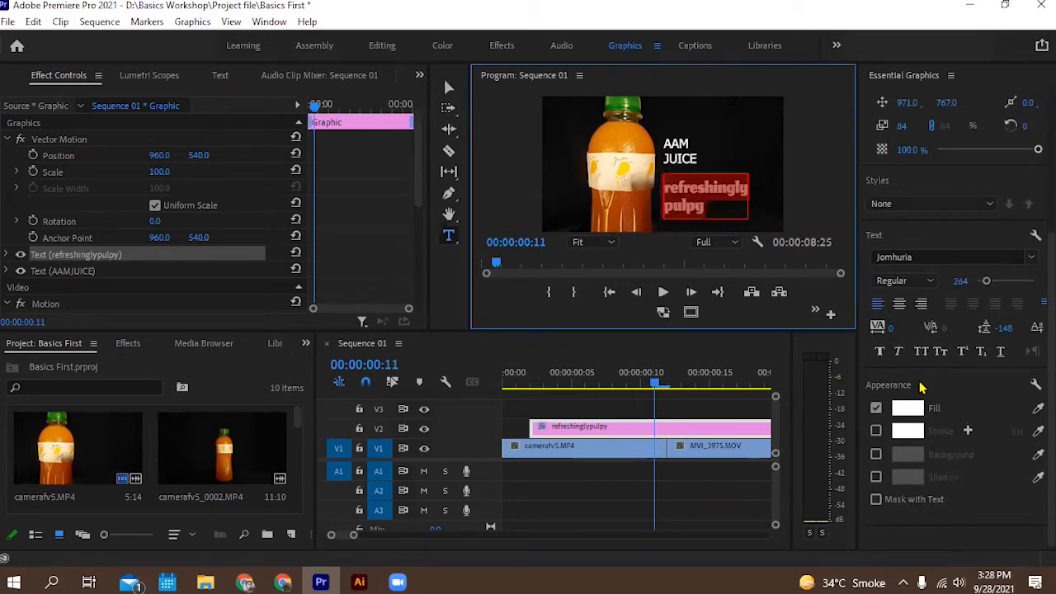
{"action": "left_click", "coordinate": [884, 375]}
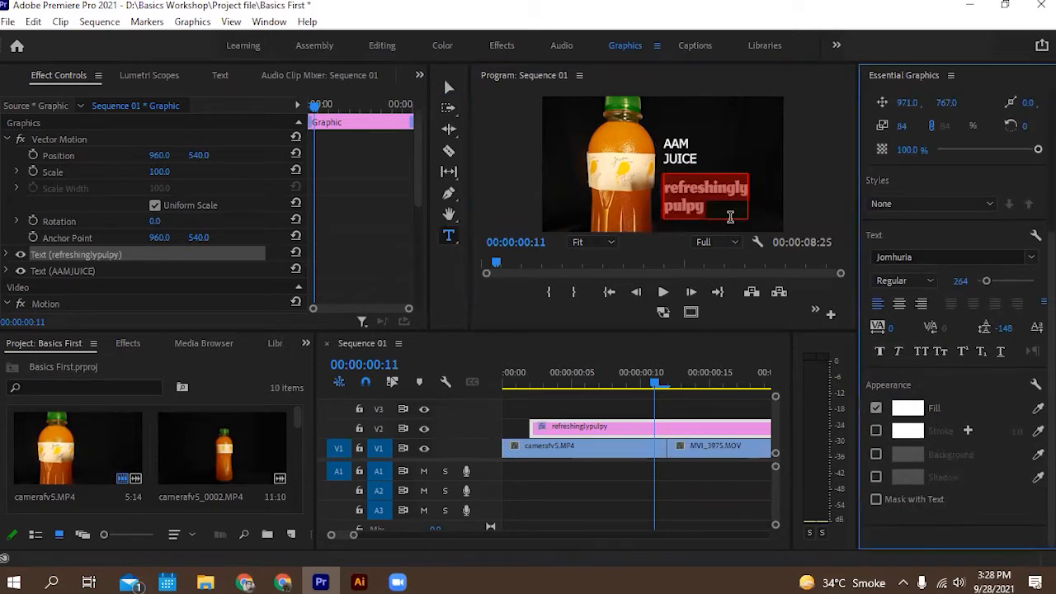
{"action": "left_click", "coordinate": [713, 192]}
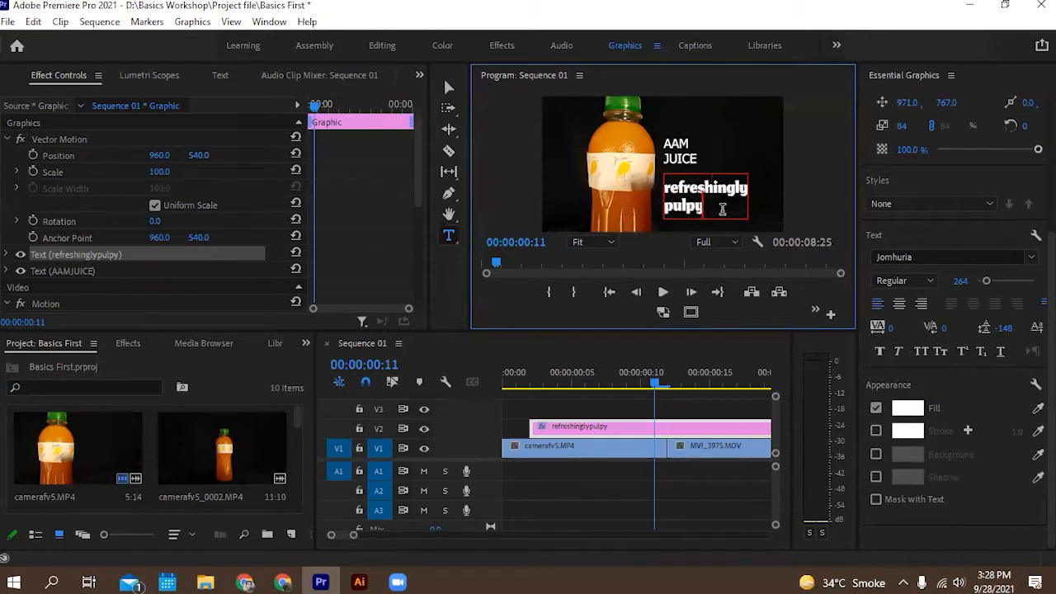
{"action": "key", "text": "ctrl+a"}
{"action": "left_click", "coordinate": [880, 355]}
{"action": "left_click", "coordinate": [880, 356]}
{"action": "left_click", "coordinate": [899, 359]}
{"action": "left_click", "coordinate": [899, 353]}
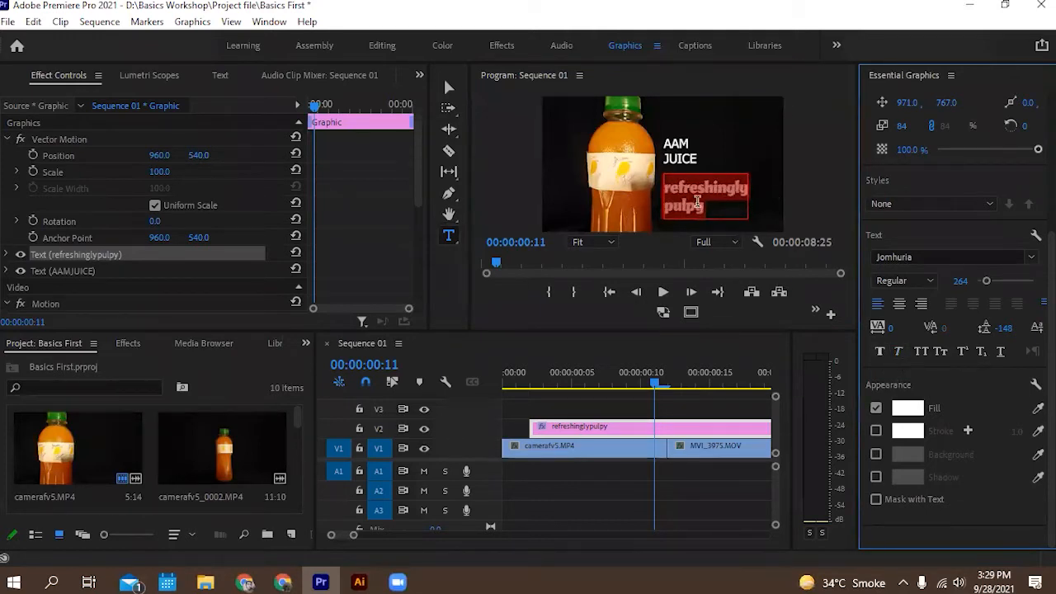
Try faux bold and faux italic on only the word "pulpy" and remove both styles again.
{"action": "left_click", "coordinate": [709, 206]}
{"action": "double_click", "coordinate": [709, 205]}
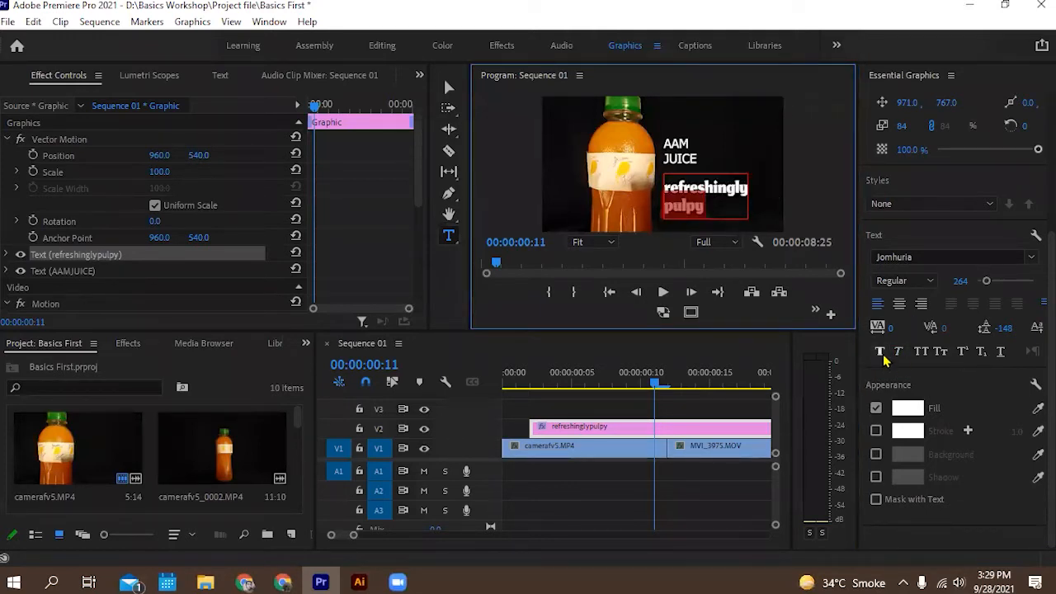
{"action": "left_click", "coordinate": [880, 354]}
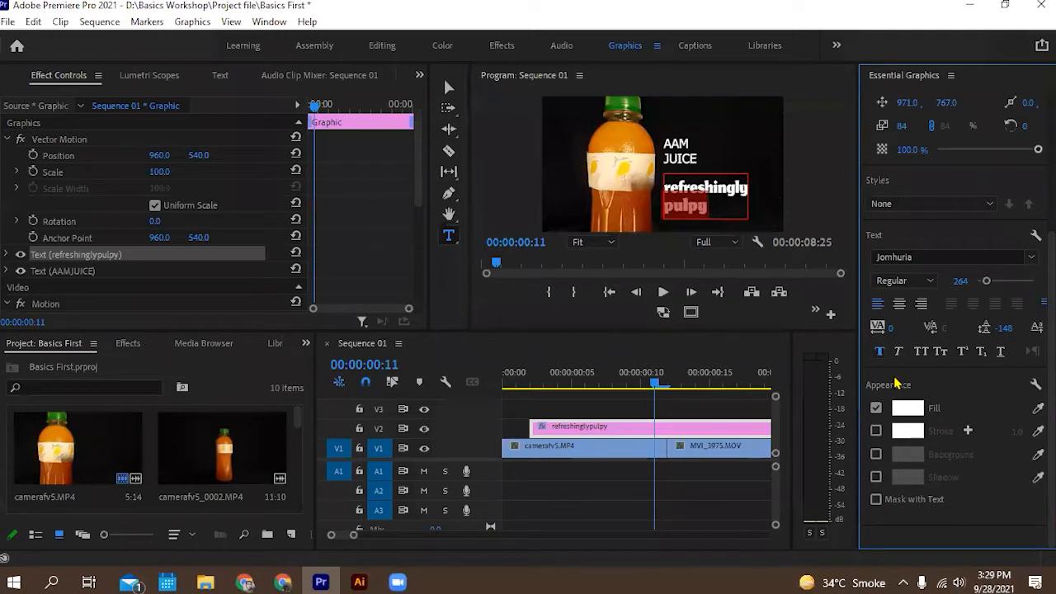
{"action": "left_click", "coordinate": [693, 204]}
{"action": "double_click", "coordinate": [717, 202]}
{"action": "left_click", "coordinate": [898, 353]}
{"action": "left_click", "coordinate": [698, 207]}
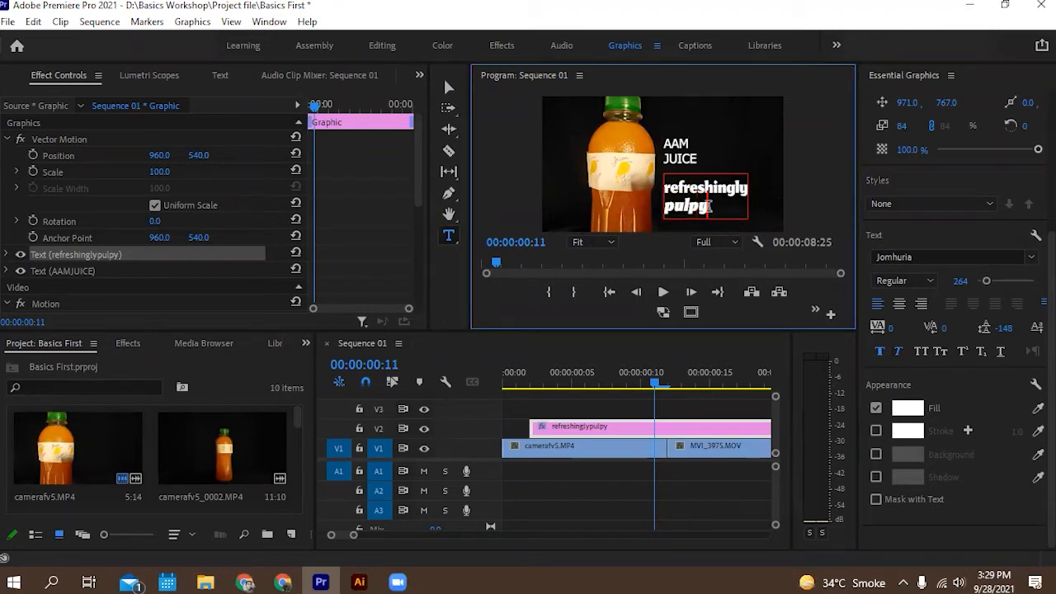
{"action": "double_click", "coordinate": [703, 206]}
{"action": "left_click", "coordinate": [899, 351]}
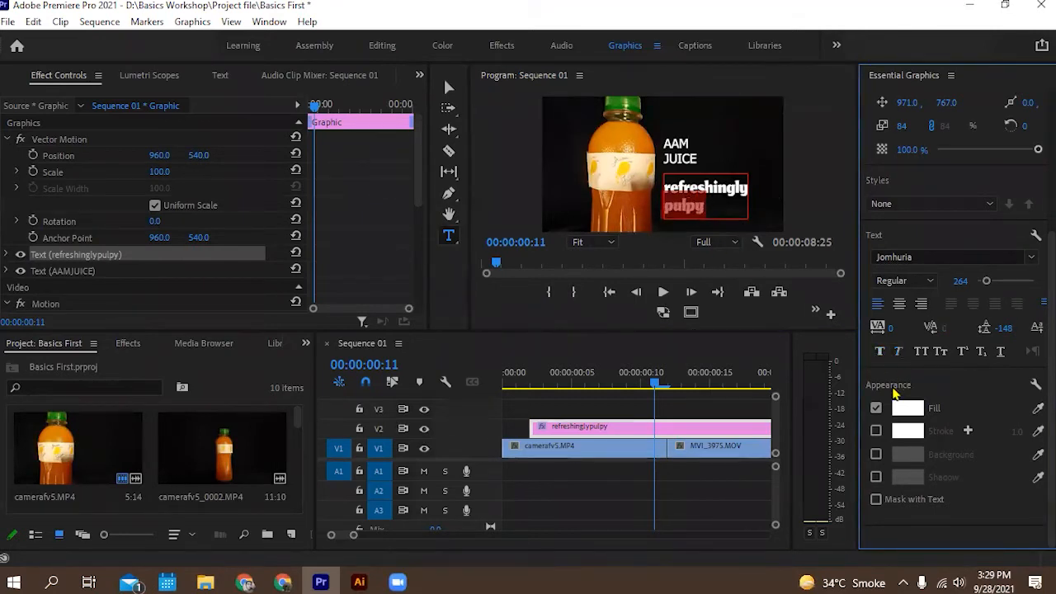
{"action": "left_click", "coordinate": [719, 211]}
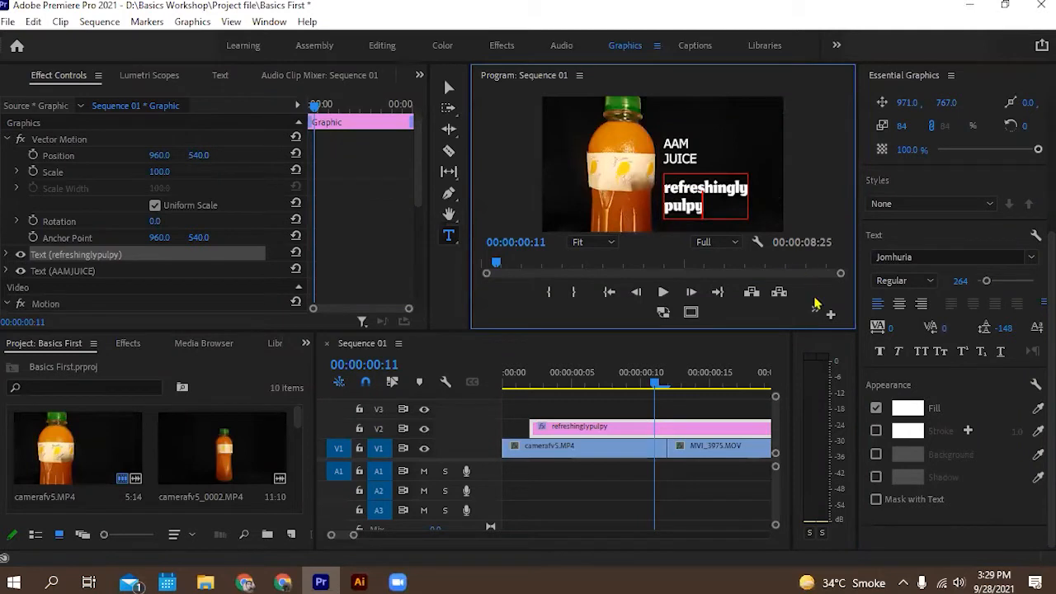
Change the fill of the whole "refreshingly pulpy" text to yellow FFFD4F.
{"action": "double_click", "coordinate": [703, 206]}
{"action": "double_click", "coordinate": [712, 191]}
{"action": "left_click_drag", "start_coordinate": [705, 209], "coordinate": [667, 195]}
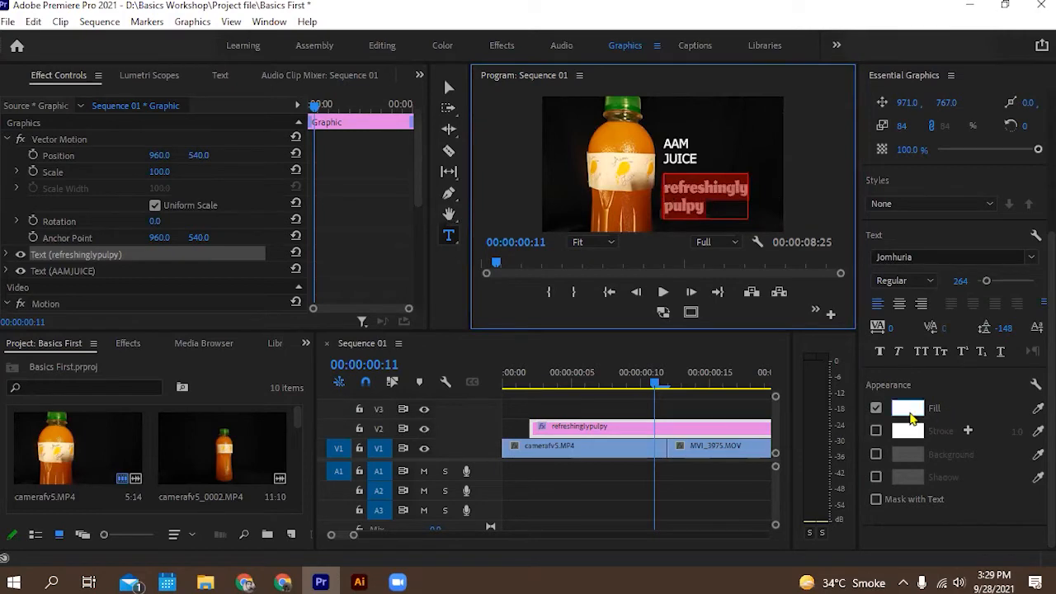
{"action": "left_click", "coordinate": [909, 412]}
{"action": "left_click", "coordinate": [558, 233]}
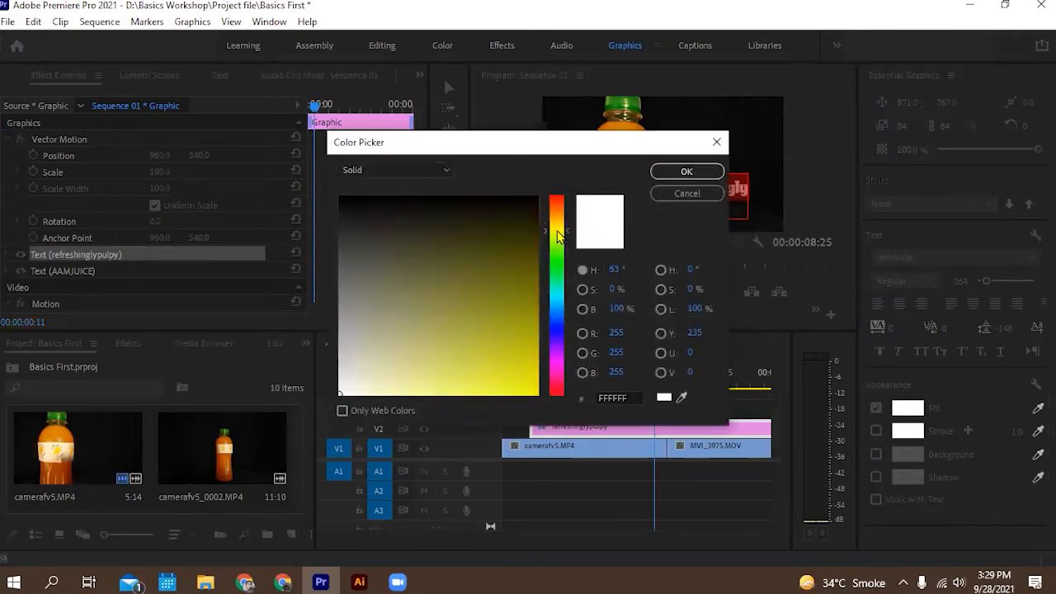
{"action": "left_click_drag", "start_coordinate": [483, 289], "coordinate": [521, 352]}
{"action": "left_click", "coordinate": [564, 223]}
{"action": "left_click_drag", "start_coordinate": [559, 229], "coordinate": [558, 229]}
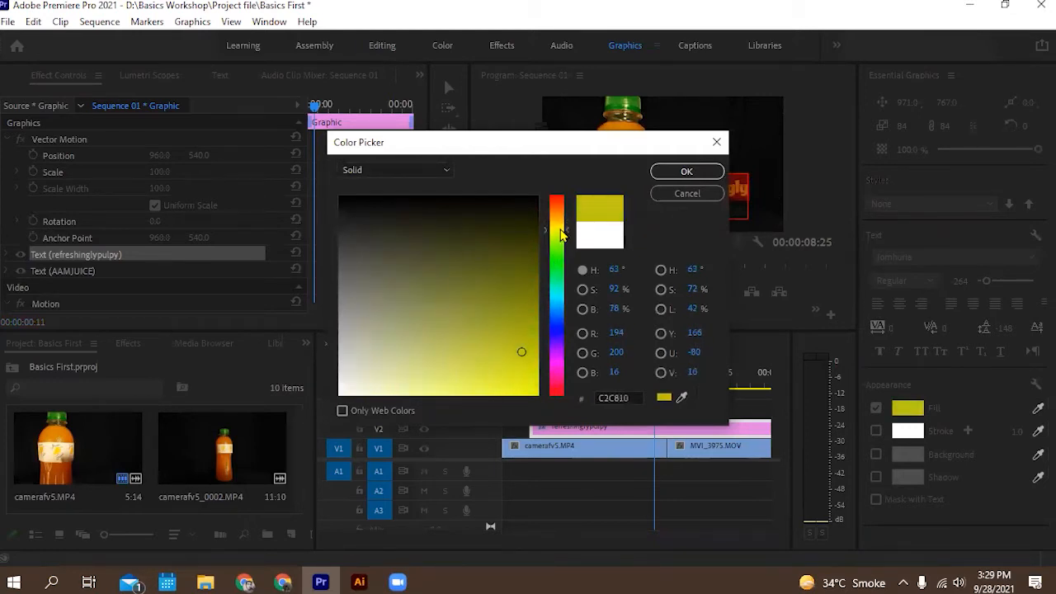
{"action": "left_click", "coordinate": [503, 370]}
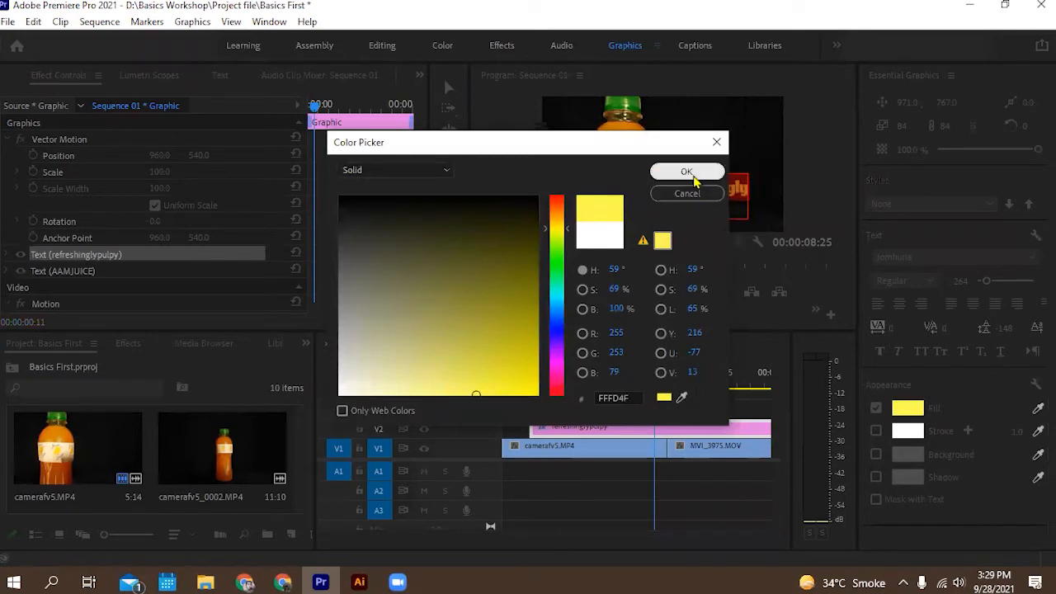
{"action": "left_click", "coordinate": [687, 171]}
{"action": "left_click", "coordinate": [830, 229]}
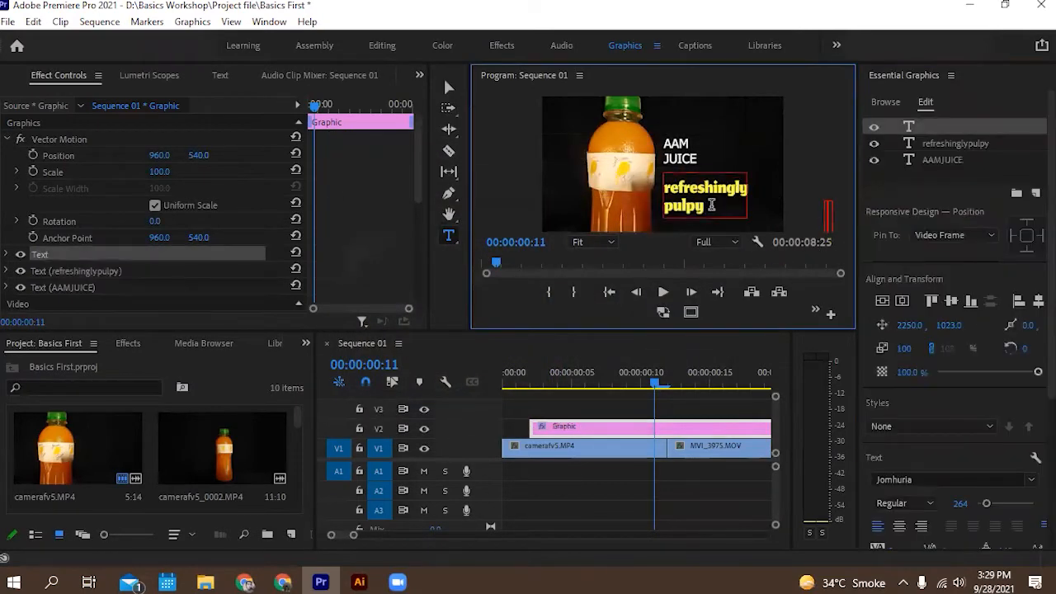
{"action": "key", "text": "Escape"}
Turn the word "pulpy" into an outline by enabling its stroke, disabling its fill and sampling the yellow fill colour for the stroke.
{"action": "left_click", "coordinate": [450, 87]}
{"action": "double_click", "coordinate": [697, 216]}
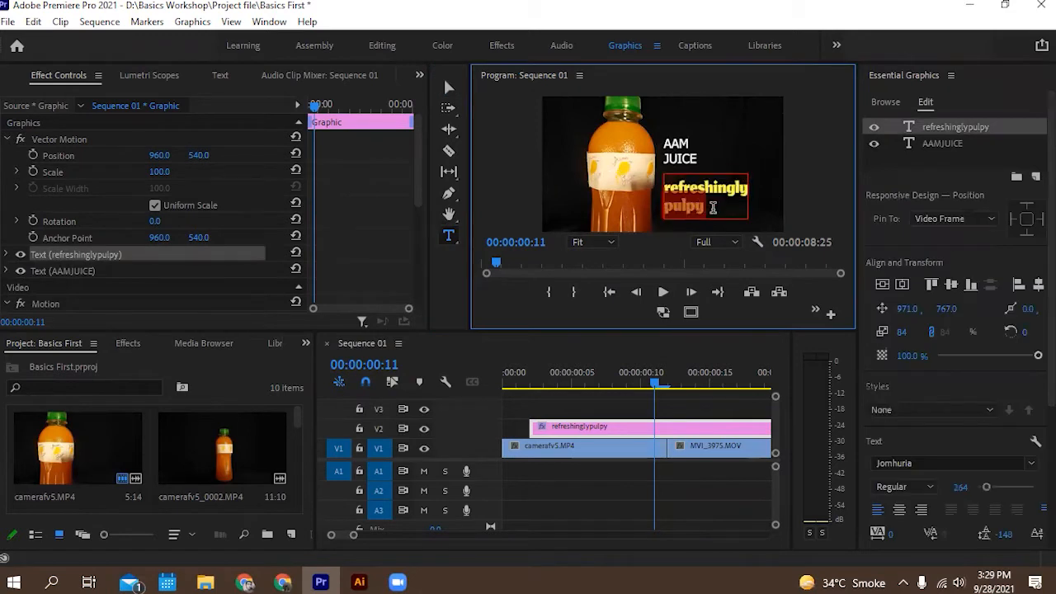
{"action": "left_click_drag", "start_coordinate": [692, 216], "coordinate": [667, 216]}
{"action": "scroll", "coordinate": [897, 448], "scroll_direction": "down", "scroll_amount": 6}
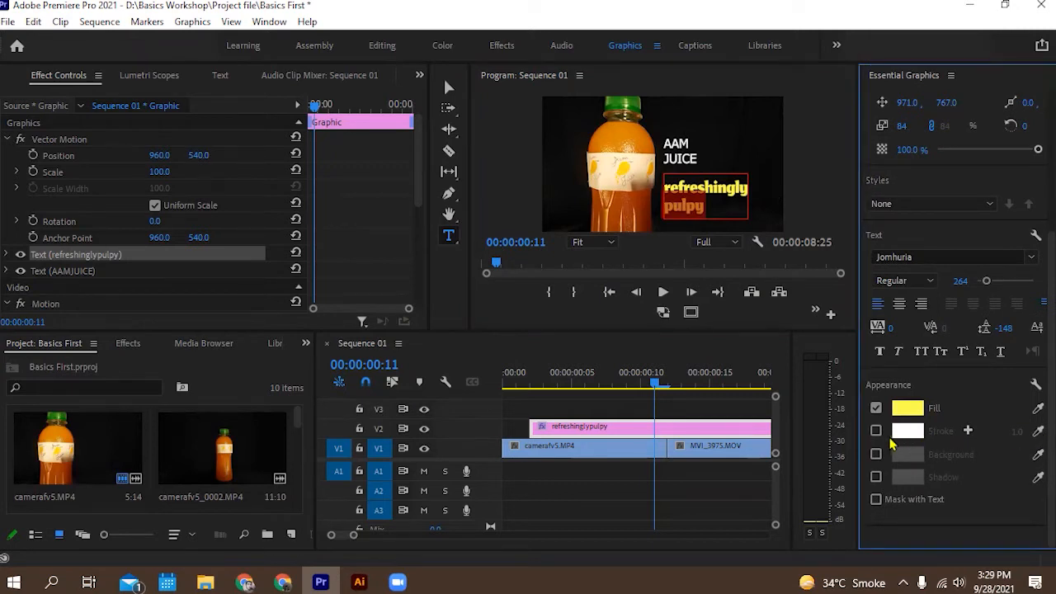
{"action": "left_click", "coordinate": [876, 429]}
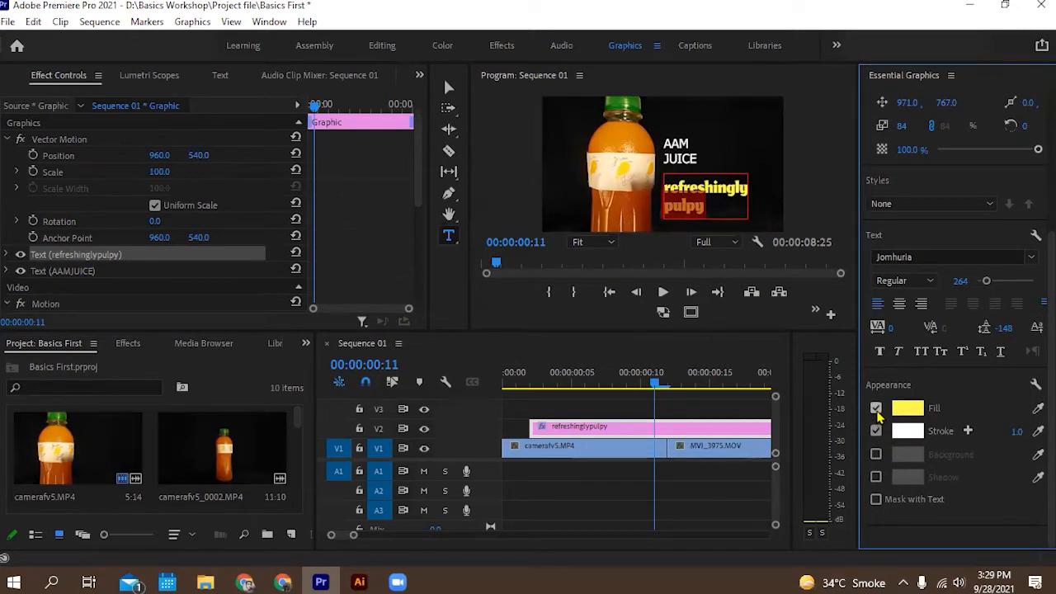
{"action": "left_click", "coordinate": [876, 407]}
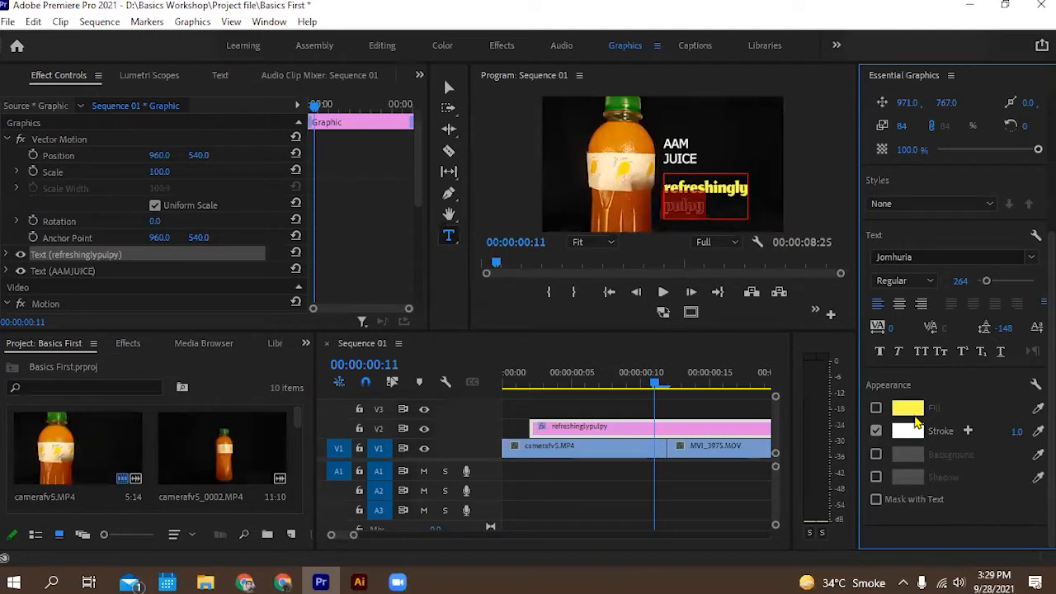
{"action": "left_click", "coordinate": [1037, 432]}
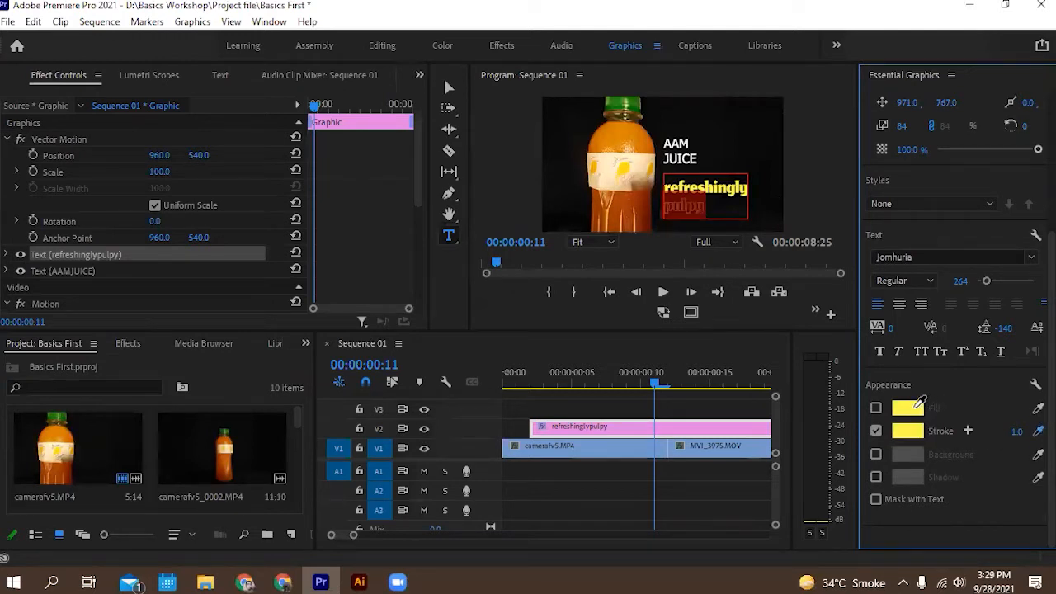
Enlarge the "refreshingly pulpy" text to a scale of 112.
{"action": "left_click", "coordinate": [448, 87]}
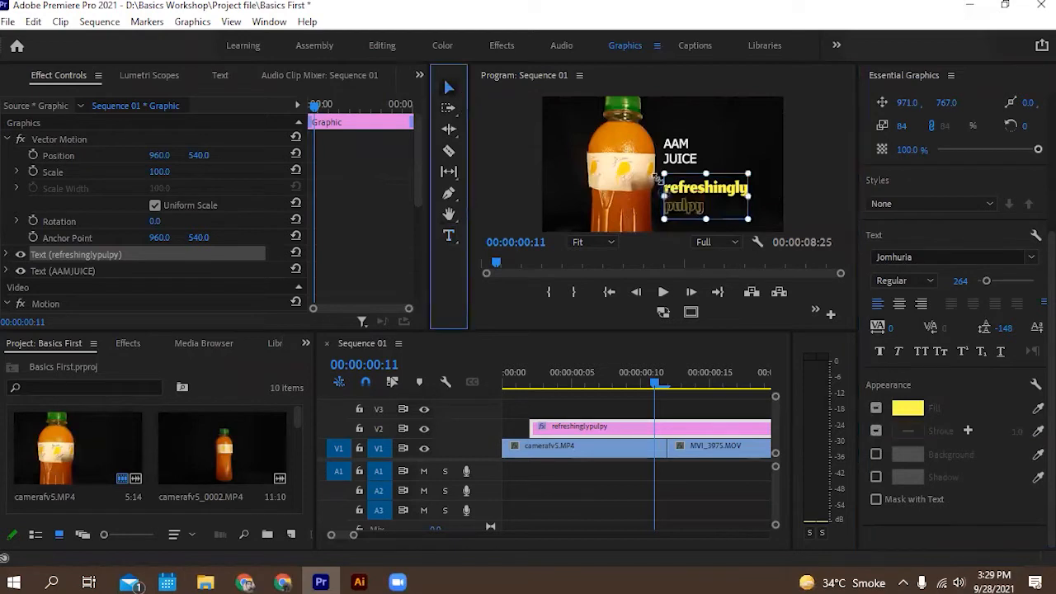
{"action": "left_click_drag", "start_coordinate": [751, 170], "coordinate": [779, 162]}
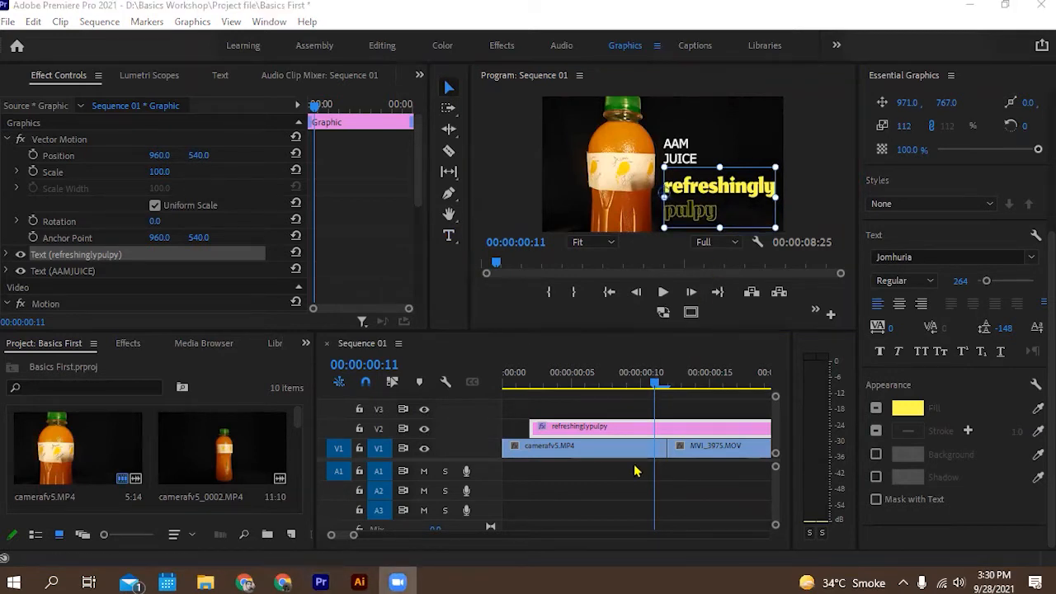
Make the word "pulpy" solid yellow again by enabling its fill and disabling its stroke.
{"action": "double_click", "coordinate": [716, 219]}
{"action": "left_click", "coordinate": [876, 430]}
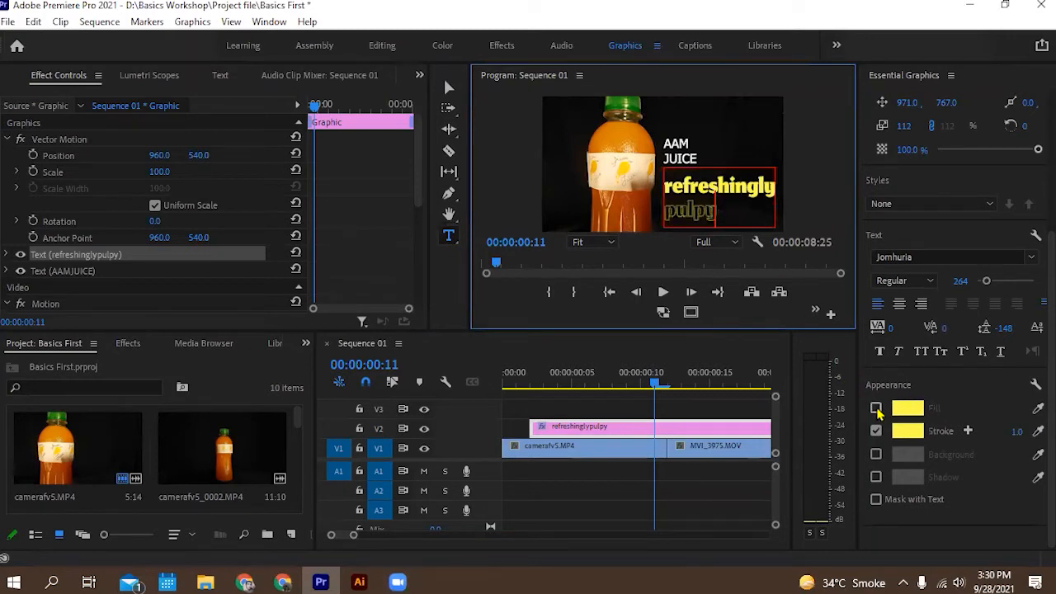
{"action": "left_click", "coordinate": [876, 410]}
{"action": "left_click", "coordinate": [876, 431]}
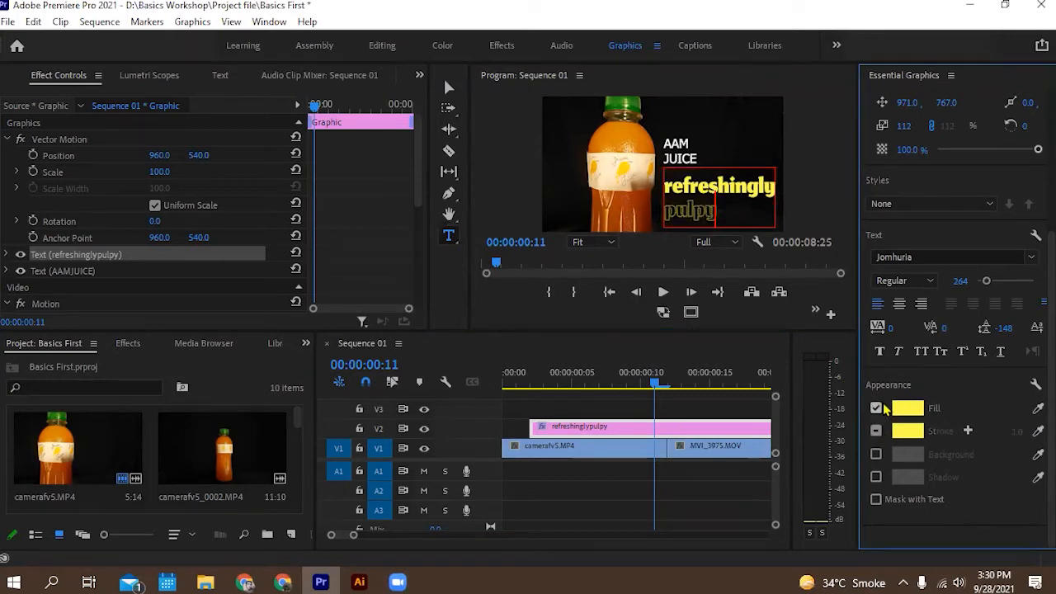
{"action": "left_click", "coordinate": [876, 430]}
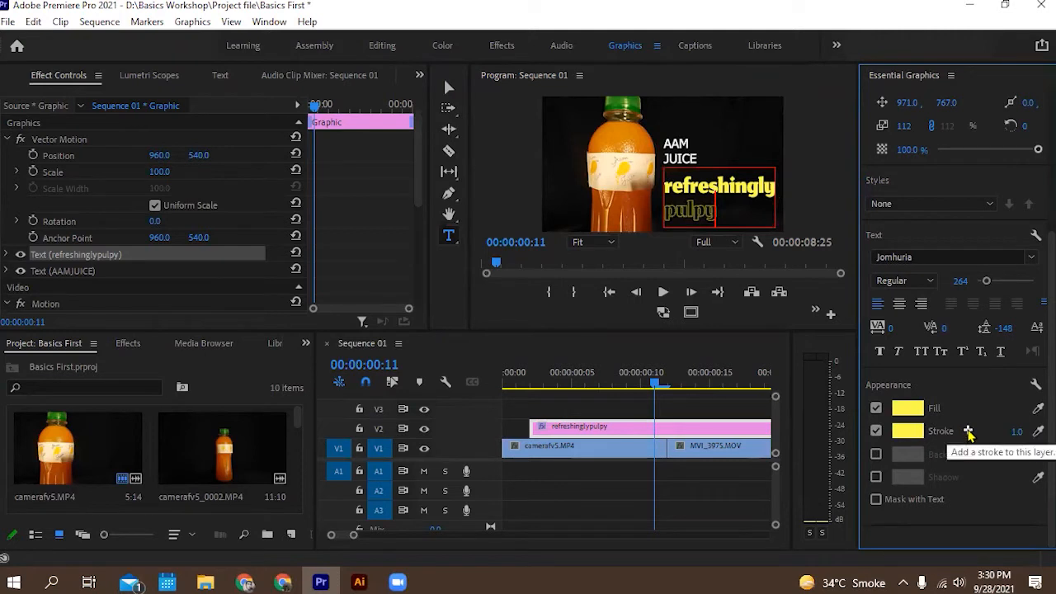
{"action": "left_click", "coordinate": [876, 429]}
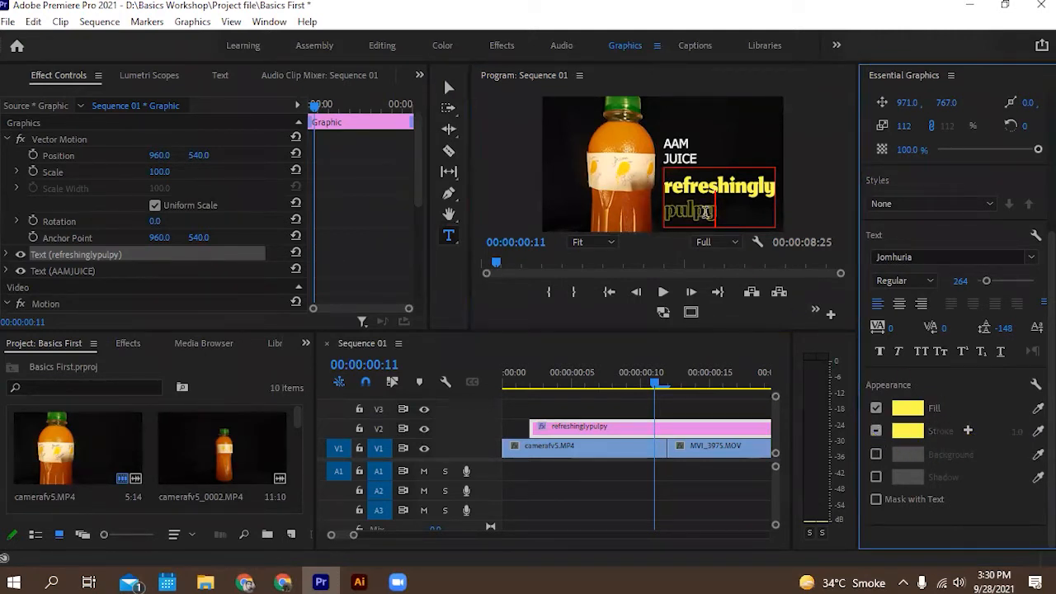
{"action": "left_click", "coordinate": [875, 408]}
{"action": "left_click", "coordinate": [875, 408]}
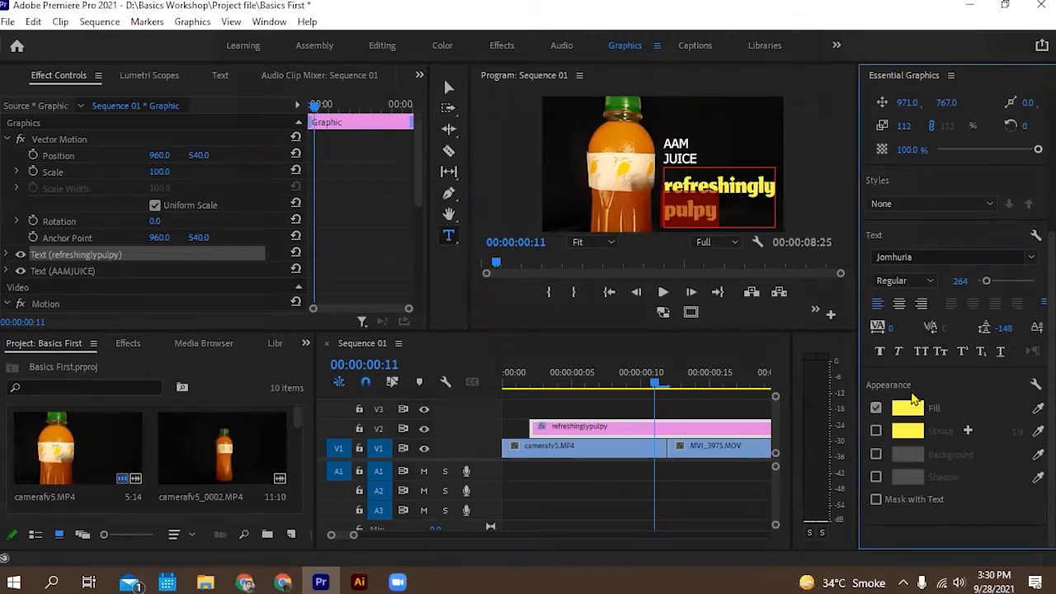
{"action": "left_click", "coordinate": [761, 214]}
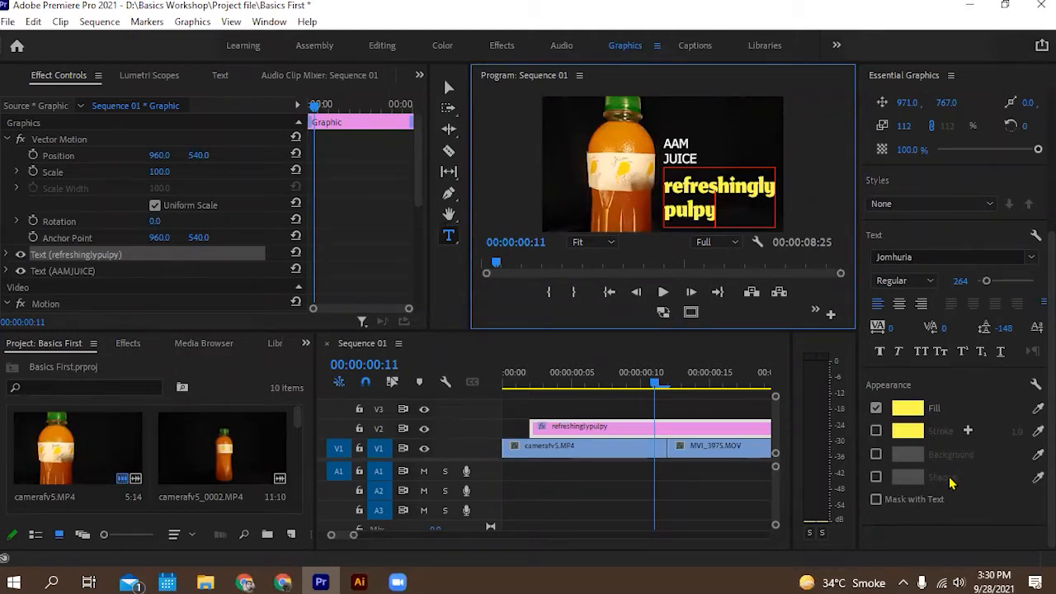
Give the word "pulpy" an outline look by enabling its yellow stroke and disabling its fill.
{"action": "key", "text": "ctrl+s"}
{"action": "left_click_drag", "start_coordinate": [666, 191], "coordinate": [721, 218]}
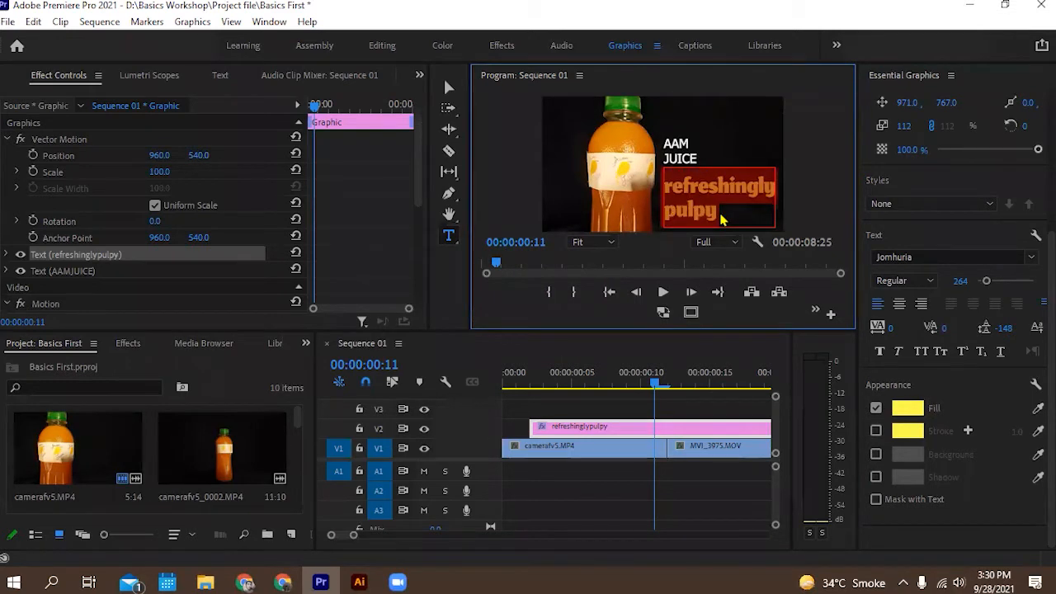
{"action": "left_click", "coordinate": [918, 372]}
{"action": "left_click", "coordinate": [726, 200]}
{"action": "left_click", "coordinate": [722, 209]}
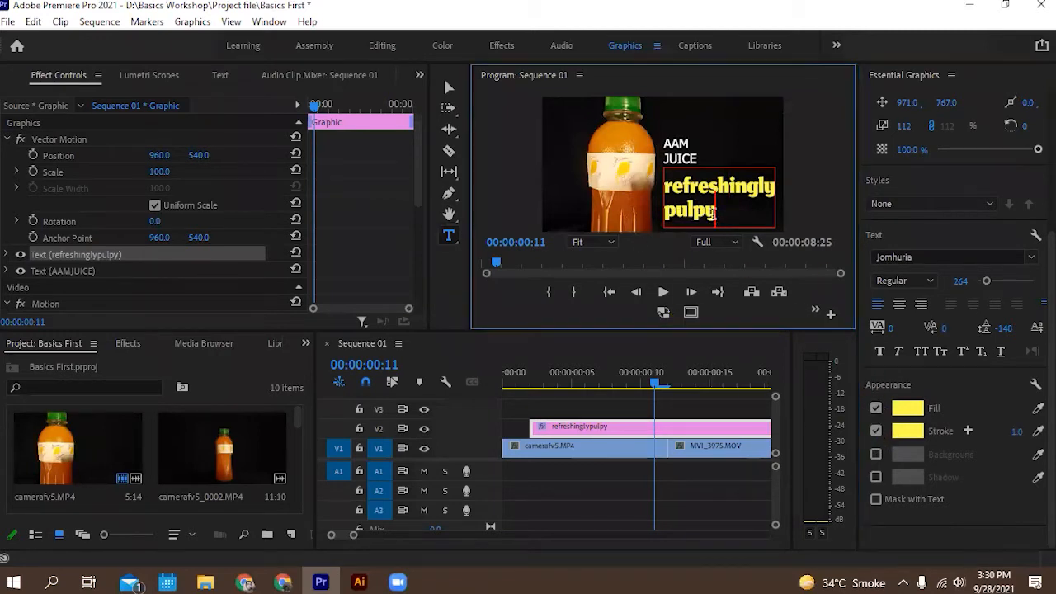
{"action": "left_click", "coordinate": [875, 407]}
{"action": "left_click", "coordinate": [876, 430]}
{"action": "left_click", "coordinate": [876, 430]}
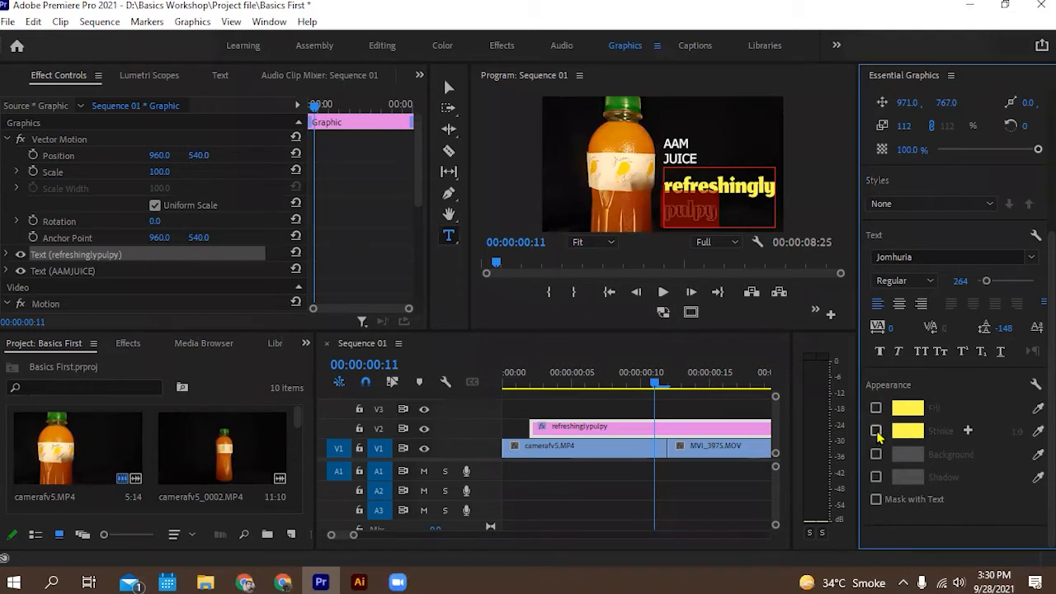
{"action": "left_click", "coordinate": [702, 213]}
{"action": "left_click_drag", "start_coordinate": [665, 223], "coordinate": [717, 218]}
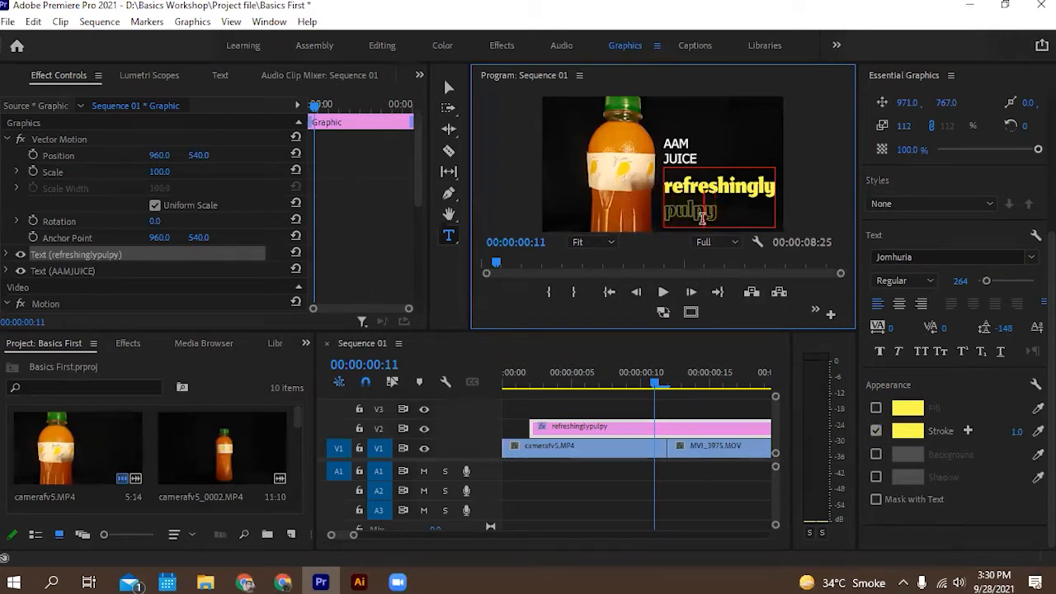
Try the word "pulpy" with both its yellow fill and its stroke enabled.
{"action": "double_click", "coordinate": [704, 221]}
{"action": "left_click", "coordinate": [875, 407]}
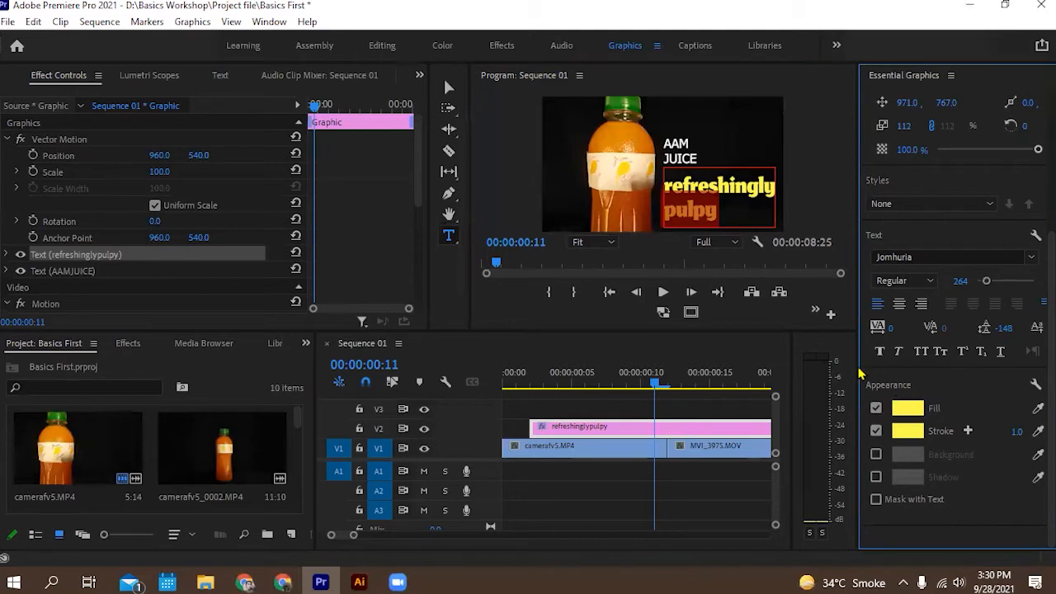
{"action": "double_click", "coordinate": [709, 212]}
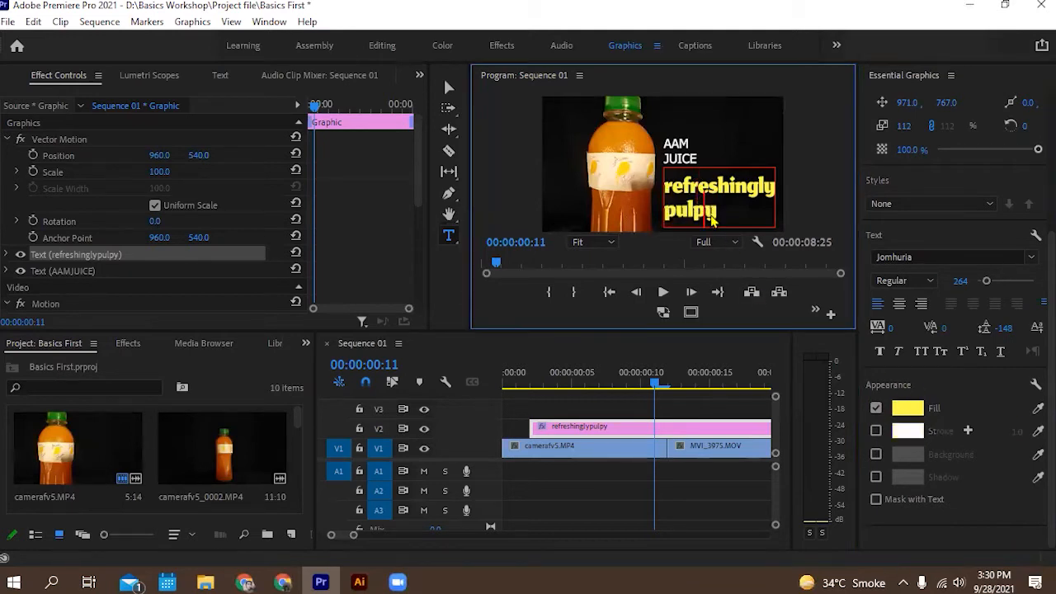
{"action": "left_click", "coordinate": [932, 393]}
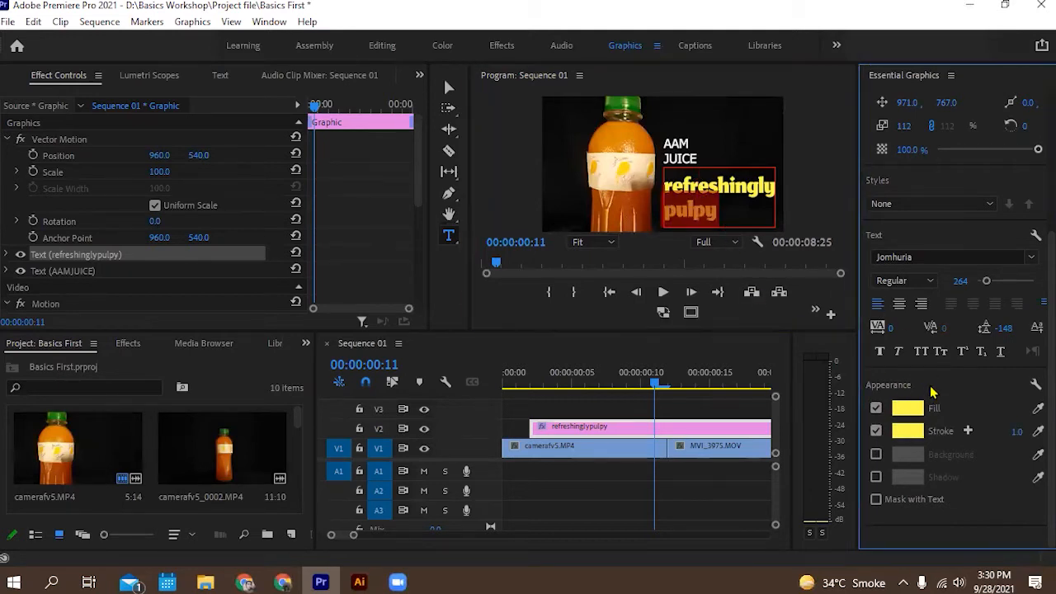
{"action": "left_click", "coordinate": [686, 213]}
{"action": "left_click", "coordinate": [714, 213]}
{"action": "key", "text": "BackSpace"}
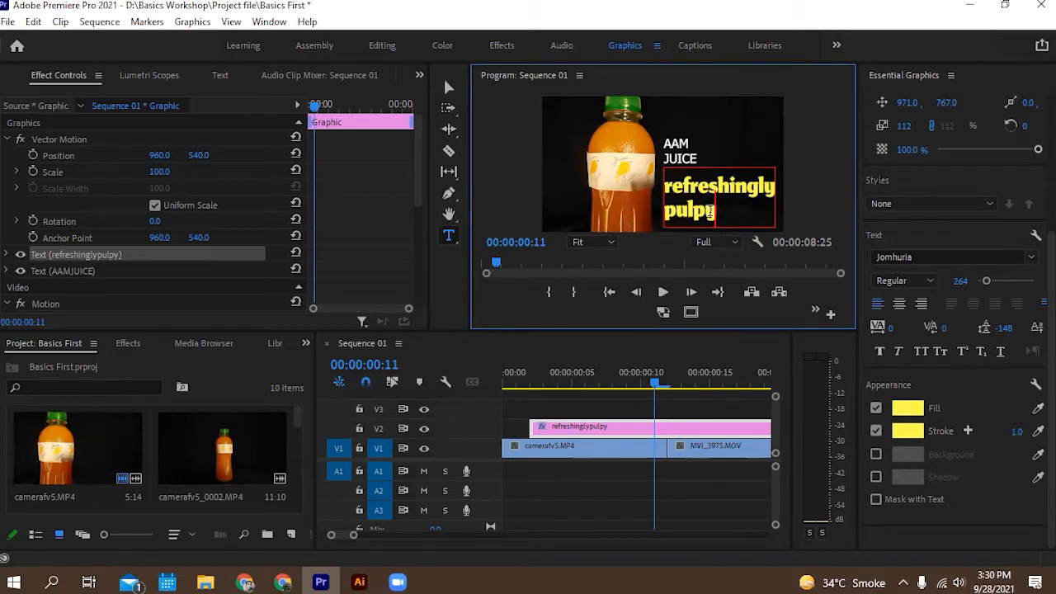
Disable the fill of the word "pulpy", keeping only its yellow stroke.
{"action": "double_click", "coordinate": [708, 212]}
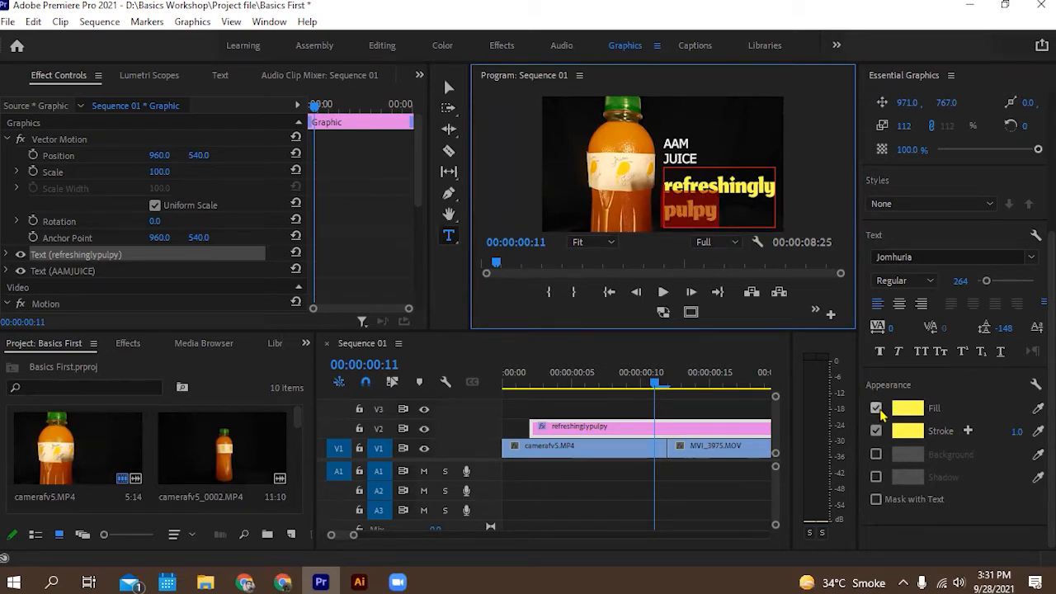
{"action": "left_click", "coordinate": [876, 407]}
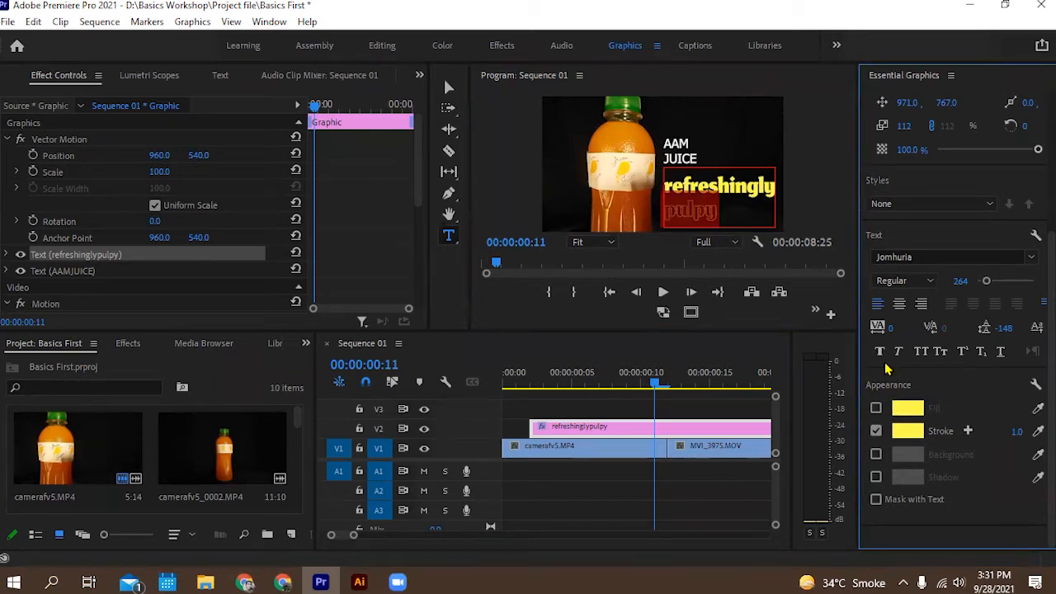
{"action": "left_click", "coordinate": [715, 213]}
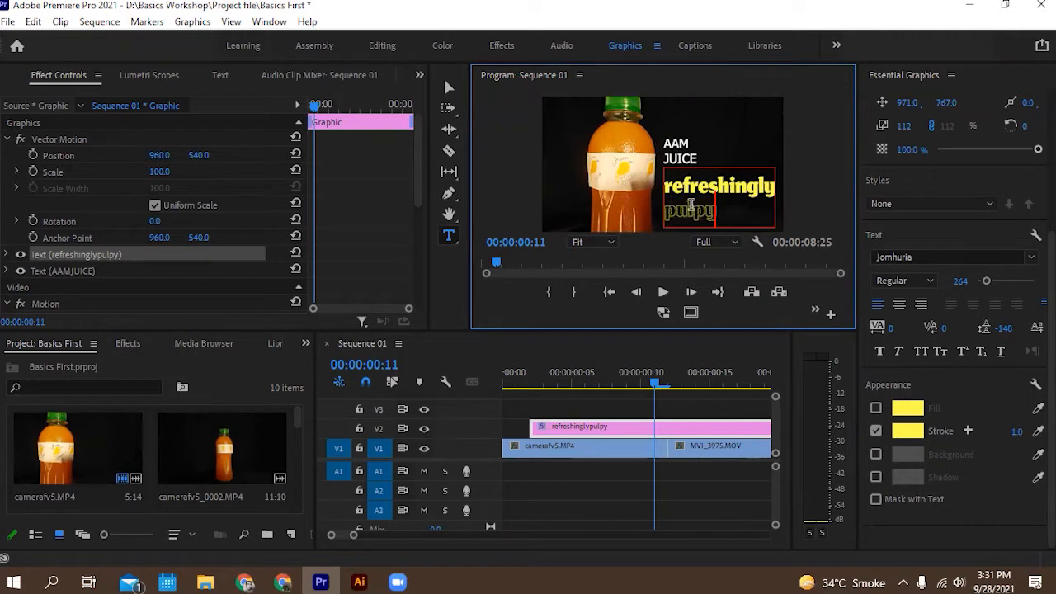
Try a background behind the "refreshingly pulpy" text with its opacity lowered to 34%.
{"action": "left_click", "coordinate": [876, 455]}
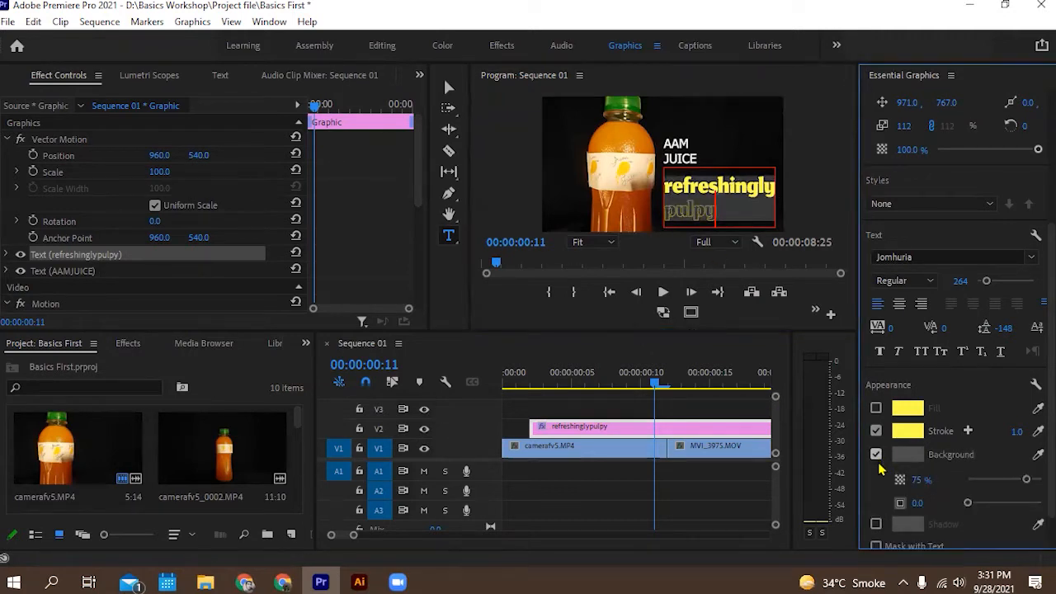
{"action": "scroll", "coordinate": [880, 469], "scroll_direction": "down", "scroll_amount": 1}
{"action": "left_click_drag", "start_coordinate": [1021, 468], "coordinate": [994, 468]}
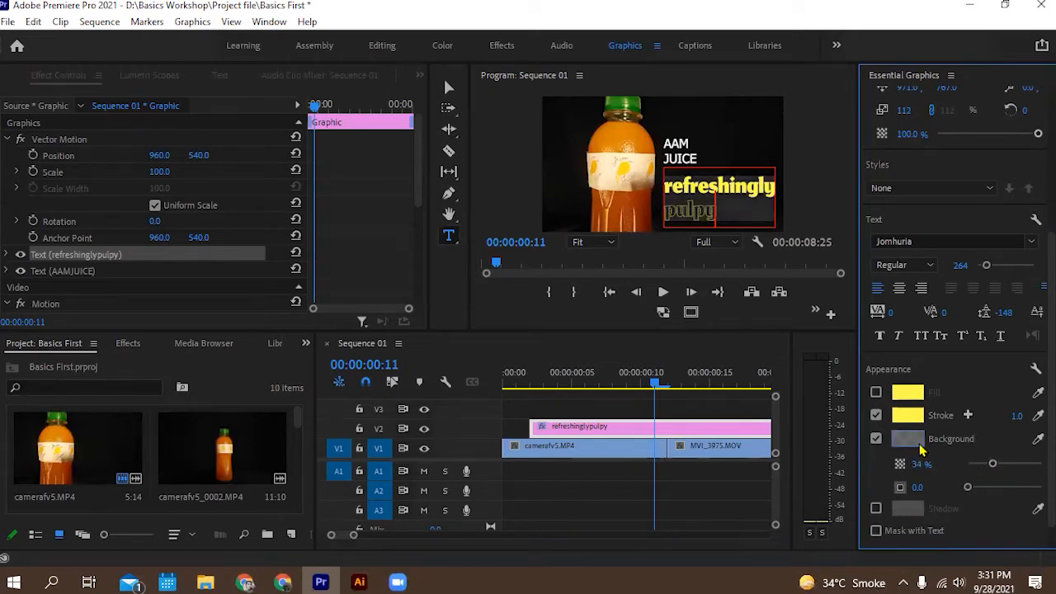
{"action": "left_click", "coordinate": [919, 445]}
{"action": "left_click", "coordinate": [716, 150]}
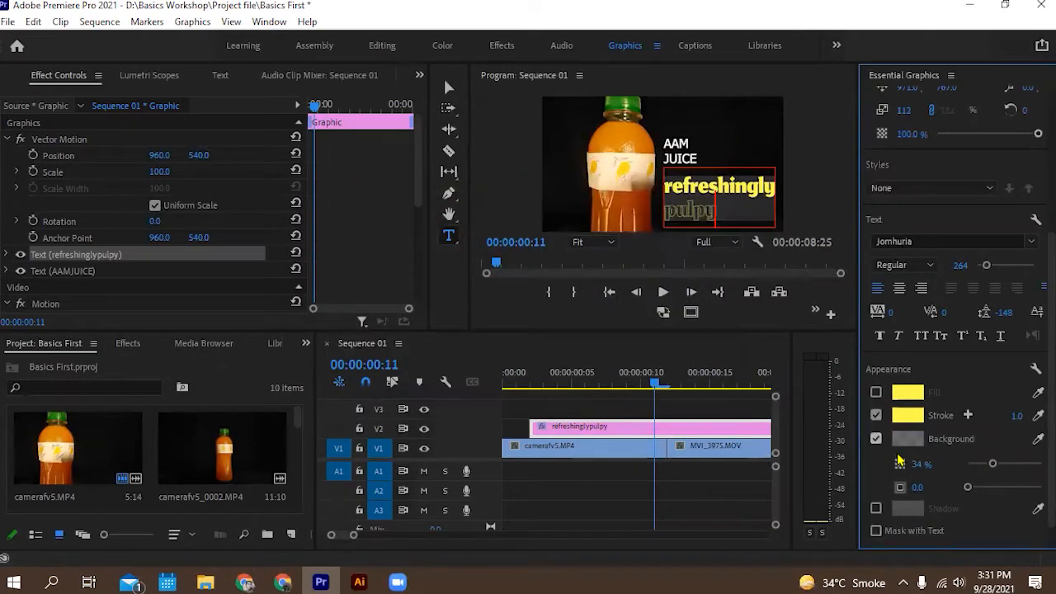
Try the sampled yellow as the background colour at a higher opacity, and switch the background off.
{"action": "left_click", "coordinate": [1037, 438]}
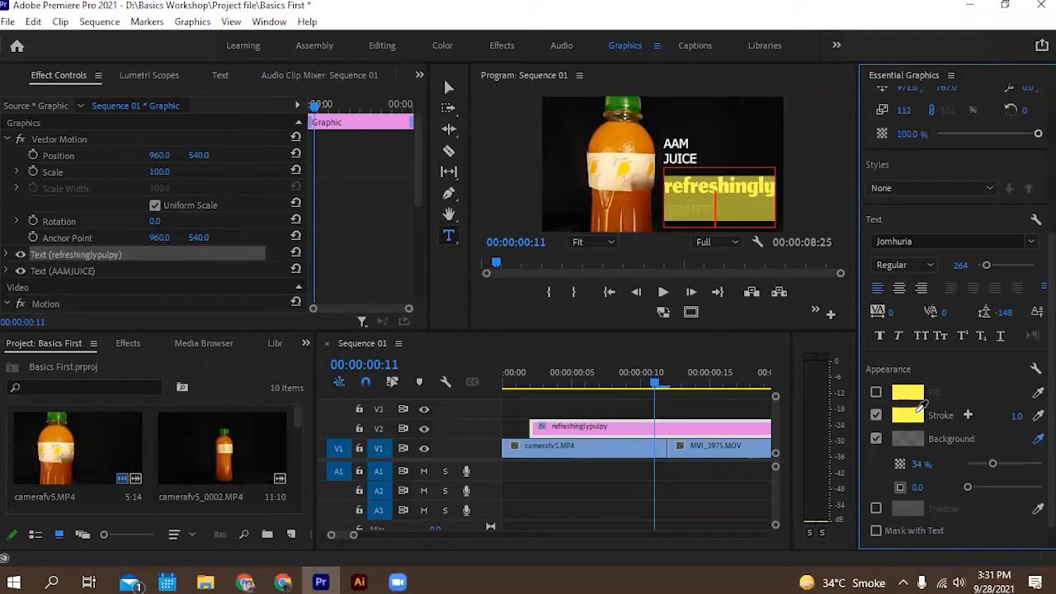
{"action": "left_click", "coordinate": [921, 405]}
{"action": "left_click_drag", "start_coordinate": [994, 464], "coordinate": [1032, 465]}
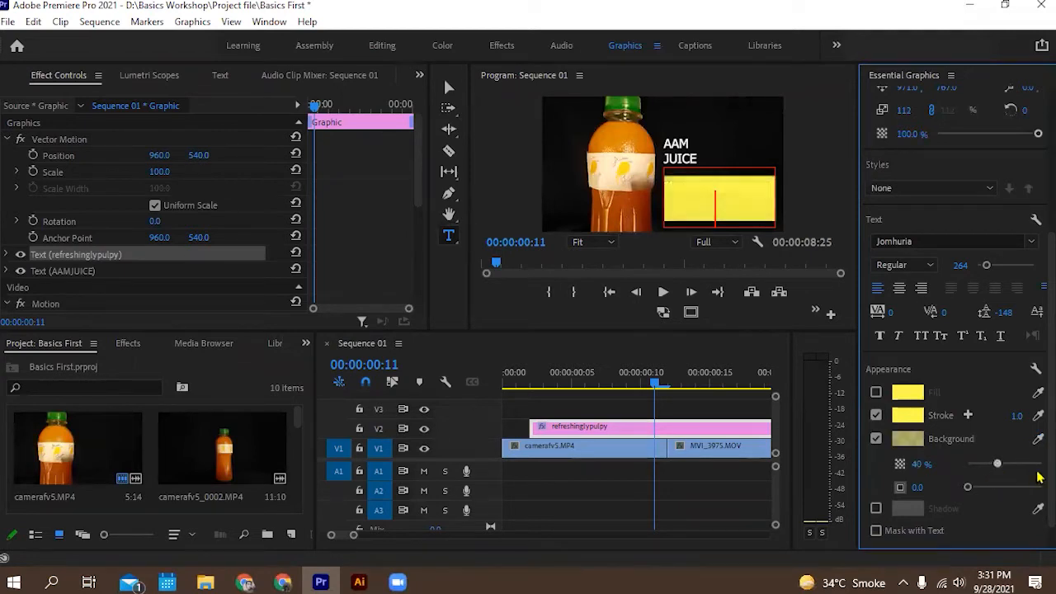
{"action": "left_click", "coordinate": [876, 439]}
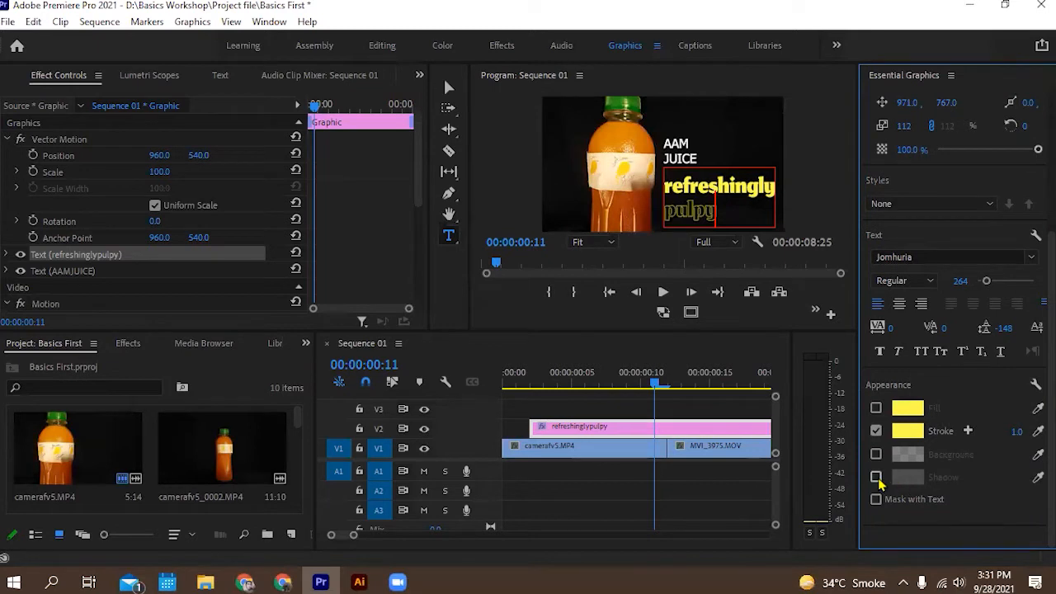
Enable a shadow for the "refreshingly pulpy" text and set its colour to F77878.
{"action": "left_click", "coordinate": [876, 479]}
{"action": "scroll", "coordinate": [905, 467], "scroll_direction": "down", "scroll_amount": 2}
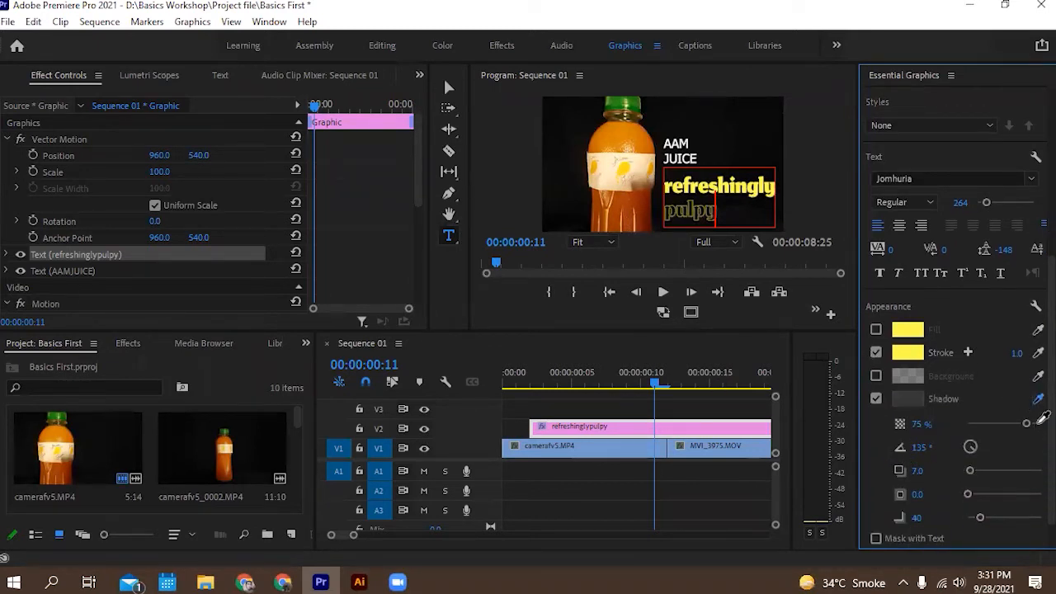
{"action": "left_click", "coordinate": [907, 398]}
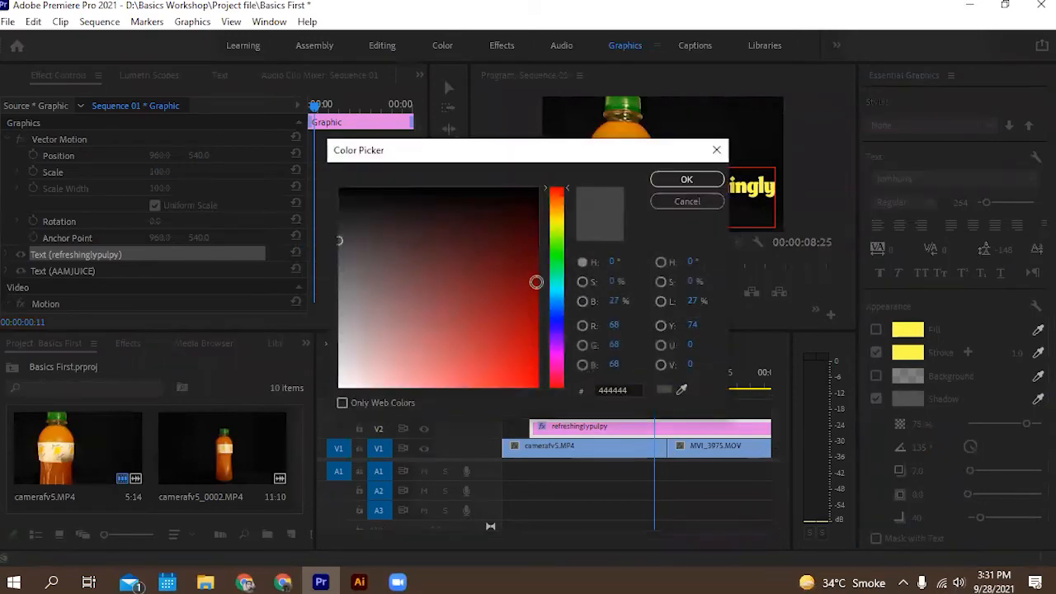
{"action": "mouse_move", "coordinate": [512, 252]}
{"action": "left_mouse_down"}
{"action": "mouse_move", "coordinate": [527, 293]}
{"action": "mouse_move", "coordinate": [484, 349]}
{"action": "mouse_move", "coordinate": [441, 380]}
{"action": "left_mouse_up"}
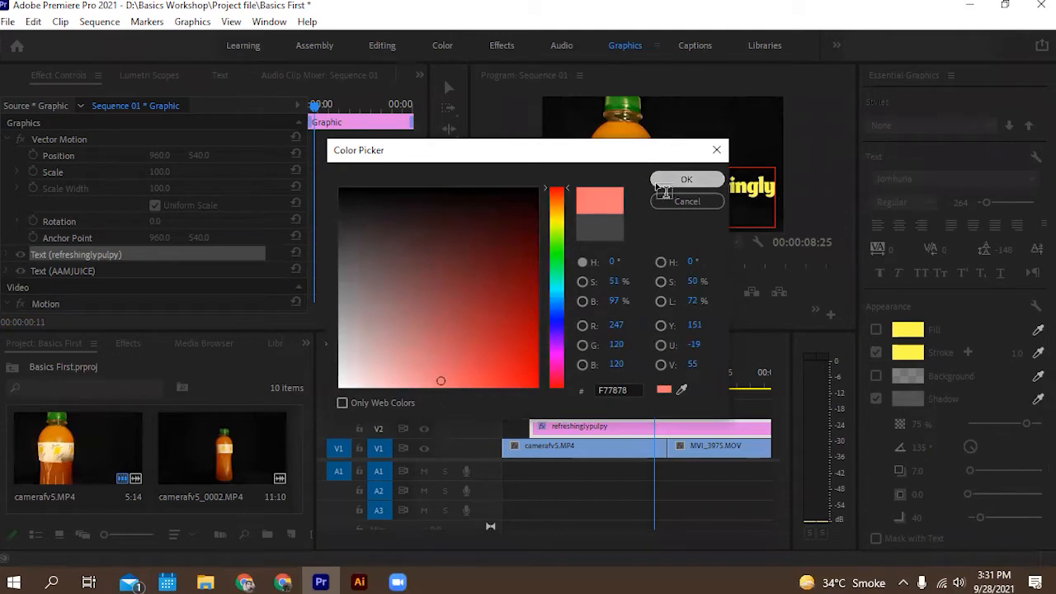
{"action": "left_click", "coordinate": [665, 184]}
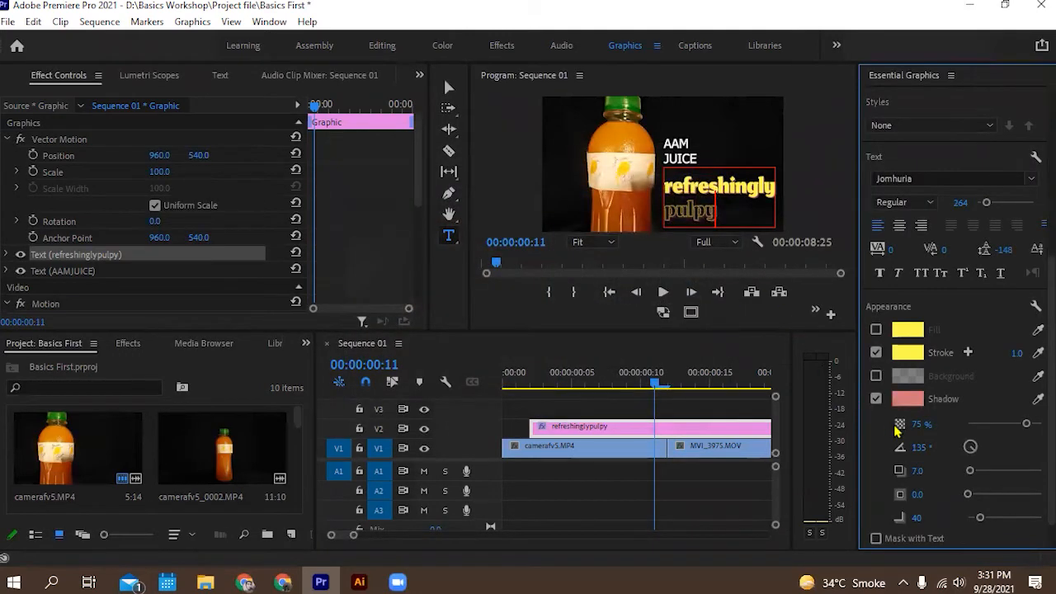
Set the shadow's angle to 142°, distance to 37.9 and blur to 0, and try an opacity of 33%.
{"action": "scroll", "coordinate": [897, 429], "scroll_direction": "down", "scroll_amount": 1}
{"action": "left_click_drag", "start_coordinate": [971, 416], "coordinate": [970, 482]}
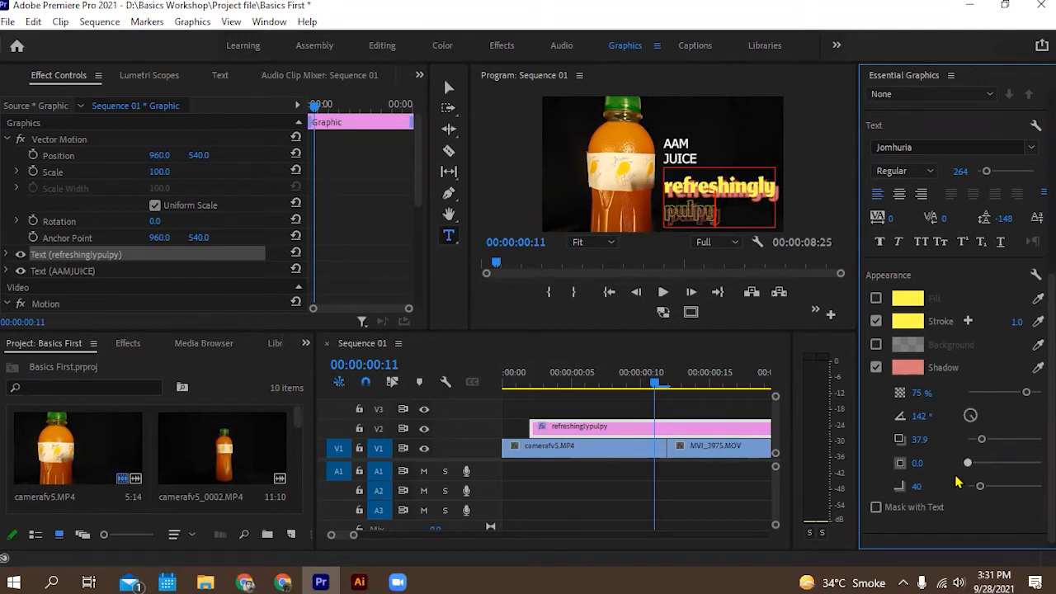
{"action": "mouse_move", "coordinate": [980, 486]}
{"action": "left_mouse_down"}
{"action": "mouse_move", "coordinate": [1022, 486]}
{"action": "mouse_move", "coordinate": [966, 485]}
{"action": "left_mouse_up"}
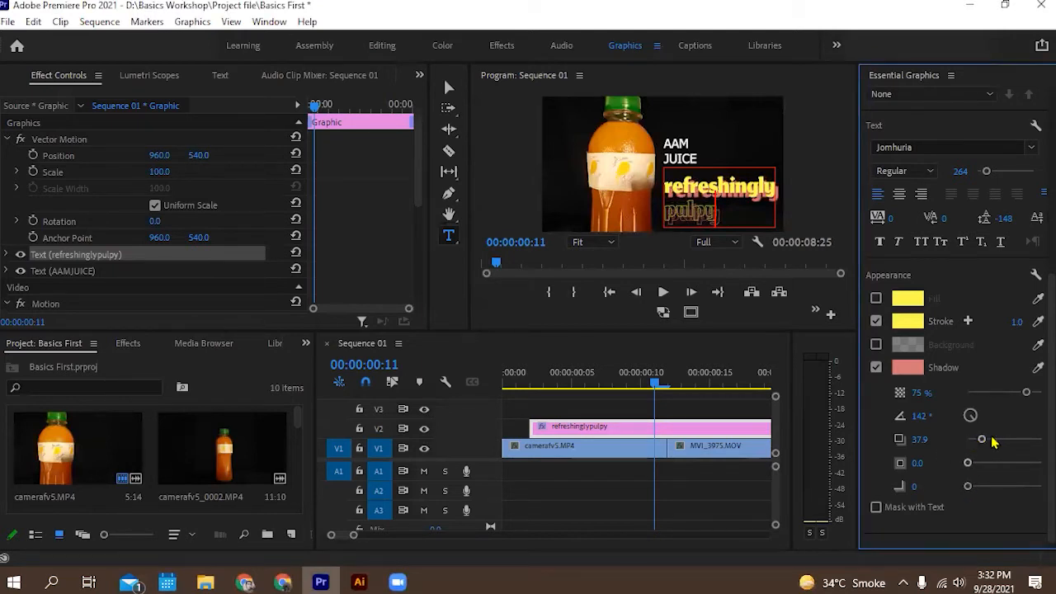
{"action": "left_click_drag", "start_coordinate": [1026, 393], "coordinate": [987, 406]}
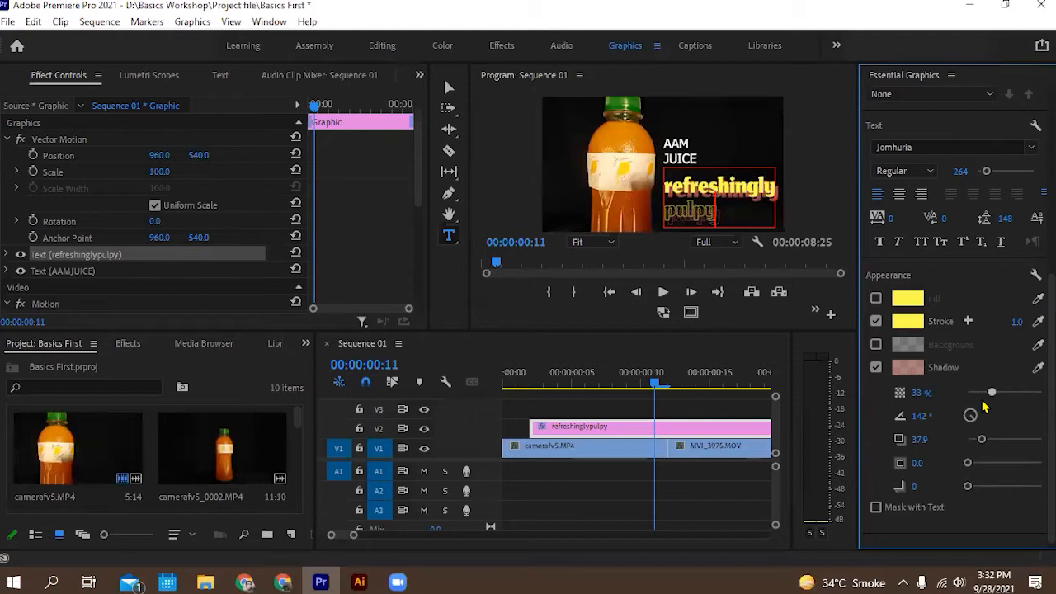
{"action": "mouse_move", "coordinate": [983, 405]}
{"action": "left_mouse_down"}
{"action": "mouse_move", "coordinate": [1039, 403]}
{"action": "mouse_move", "coordinate": [987, 396]}
{"action": "left_mouse_up"}
{"action": "key", "text": "ctrl+z"}
Show the safe margins in the Program monitor and look up their control in the Button Editor.
{"action": "left_click", "coordinate": [692, 313]}
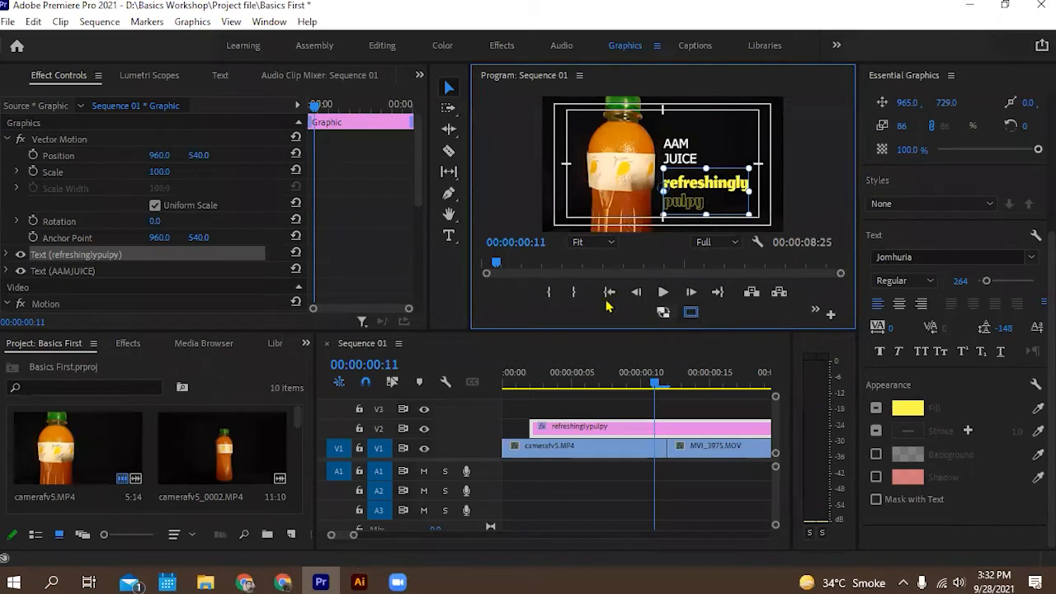
{"action": "left_click", "coordinate": [814, 314]}
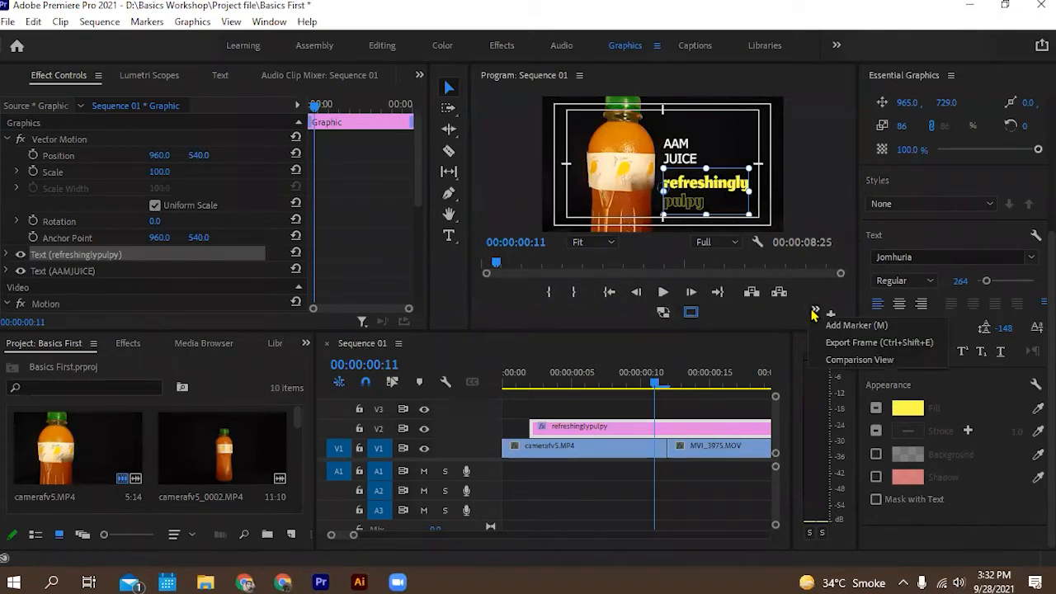
{"action": "left_click", "coordinate": [816, 315]}
{"action": "left_click", "coordinate": [830, 314]}
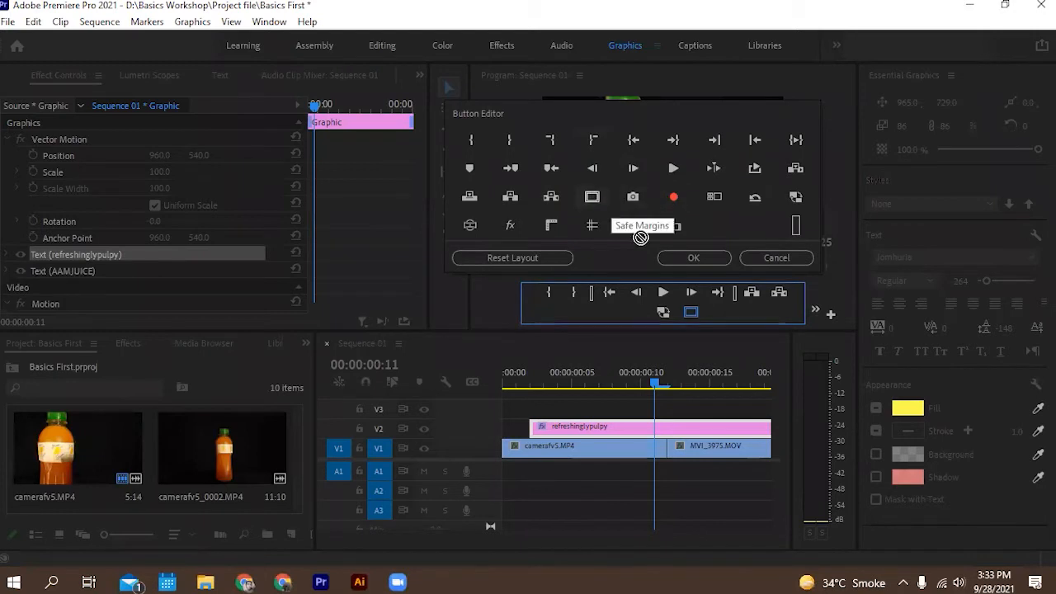
{"action": "left_click_drag", "start_coordinate": [681, 306], "coordinate": [684, 308]}
{"action": "left_click", "coordinate": [710, 265]}
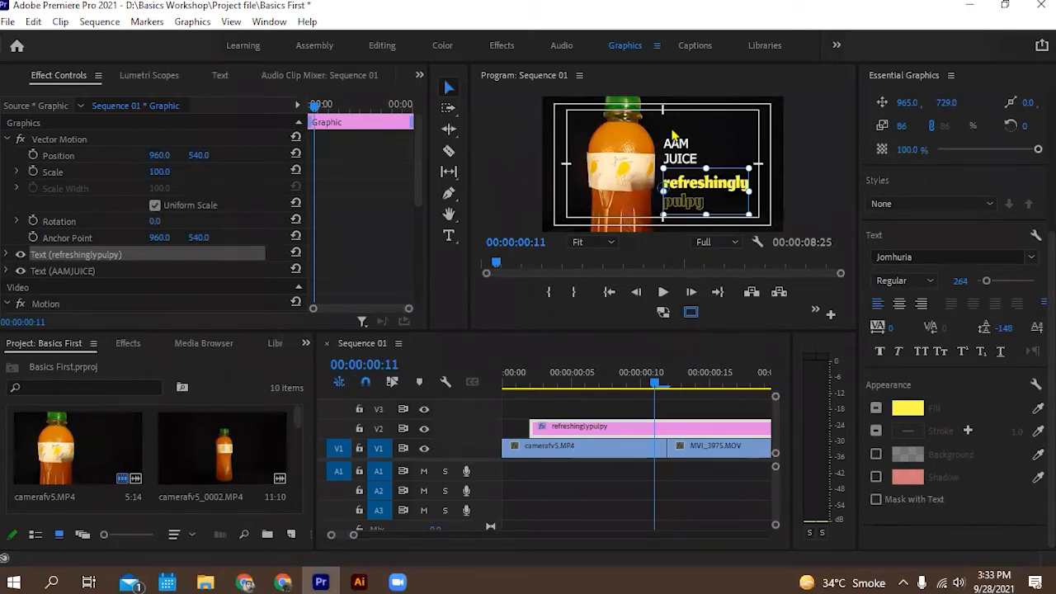
Nudge the "refreshingly pulpy" text slightly to the left in an enlarged Program monitor and check its alignment with "AAM JUICE".
{"action": "left_click", "coordinate": [693, 206]}
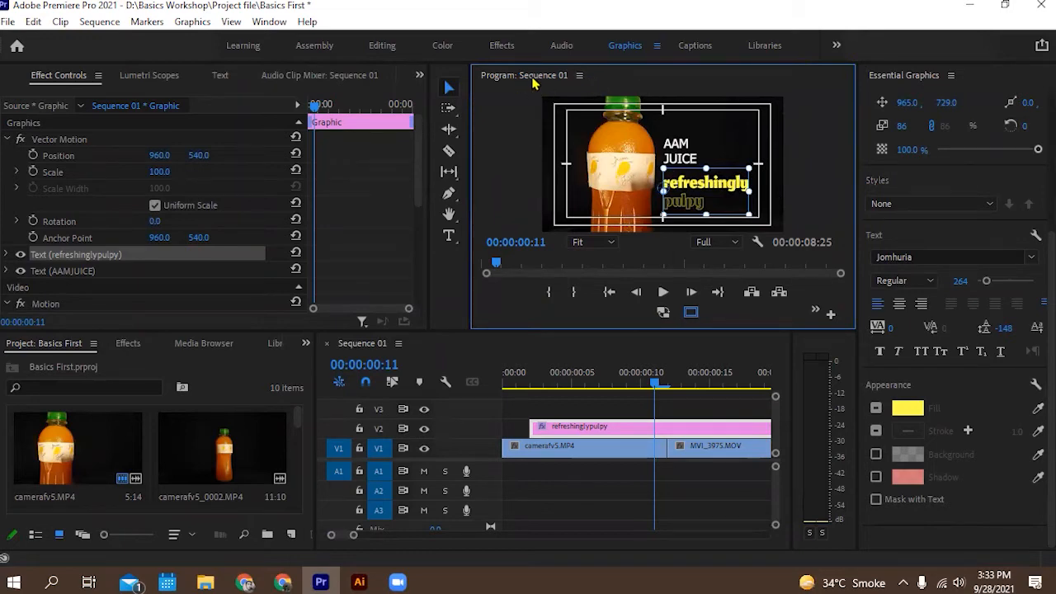
{"action": "key", "text": "grave"}
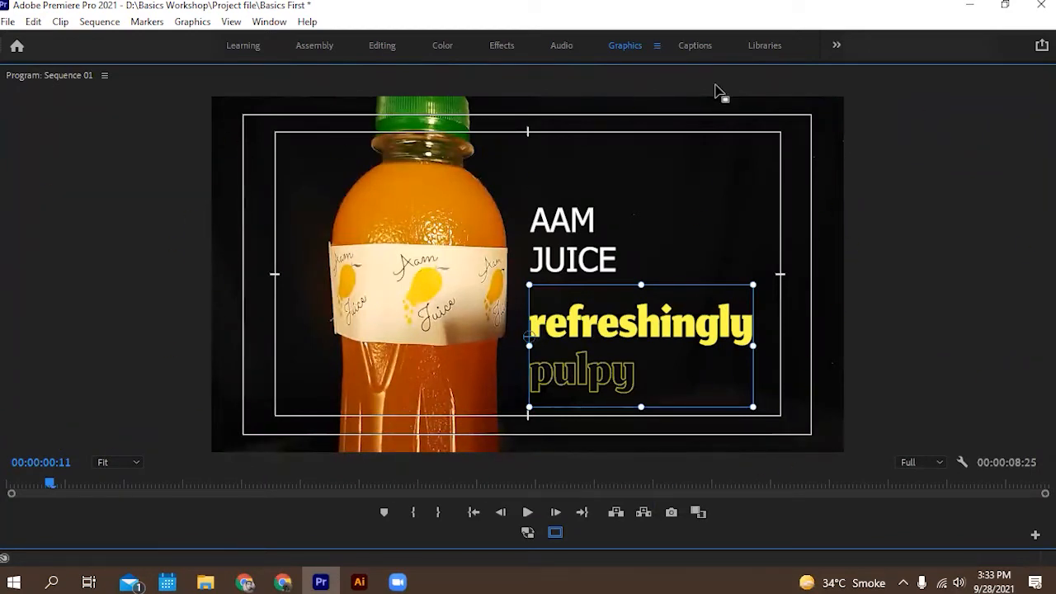
{"action": "key", "text": "ctrl+Left"}
{"action": "key", "text": "ctrl+Left"}
{"action": "key", "text": "ctrl+Left"}
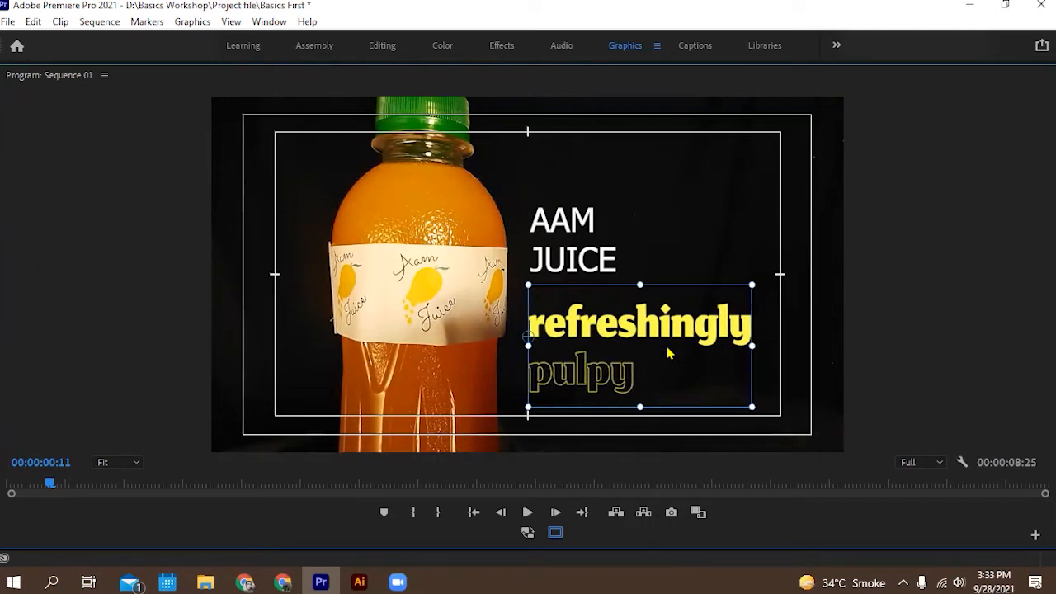
{"action": "left_click", "coordinate": [535, 167]}
{"action": "left_click_drag", "start_coordinate": [529, 104], "coordinate": [529, 472]}
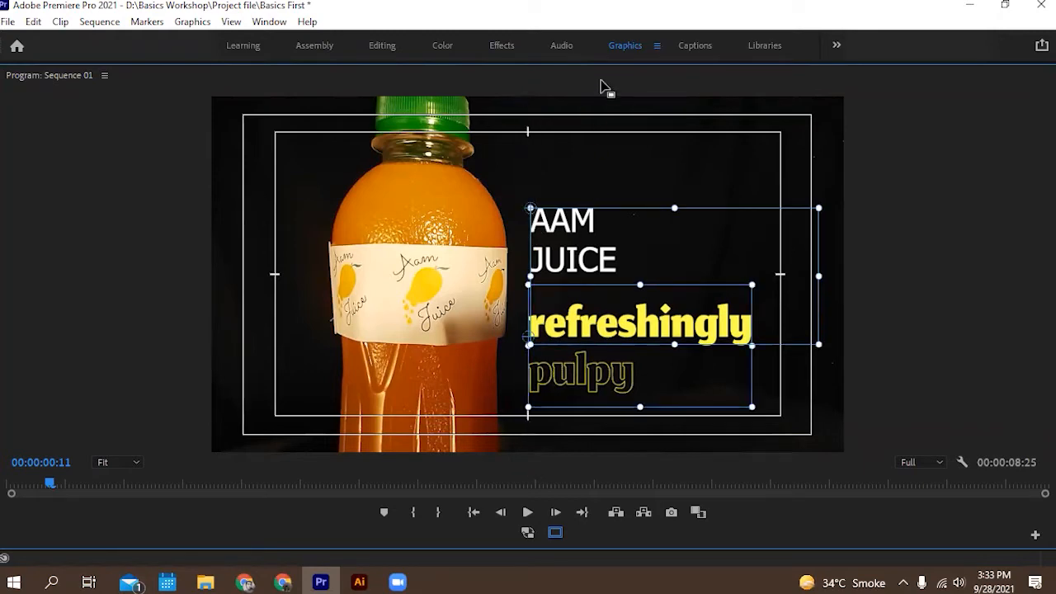
{"action": "key", "text": "grave"}
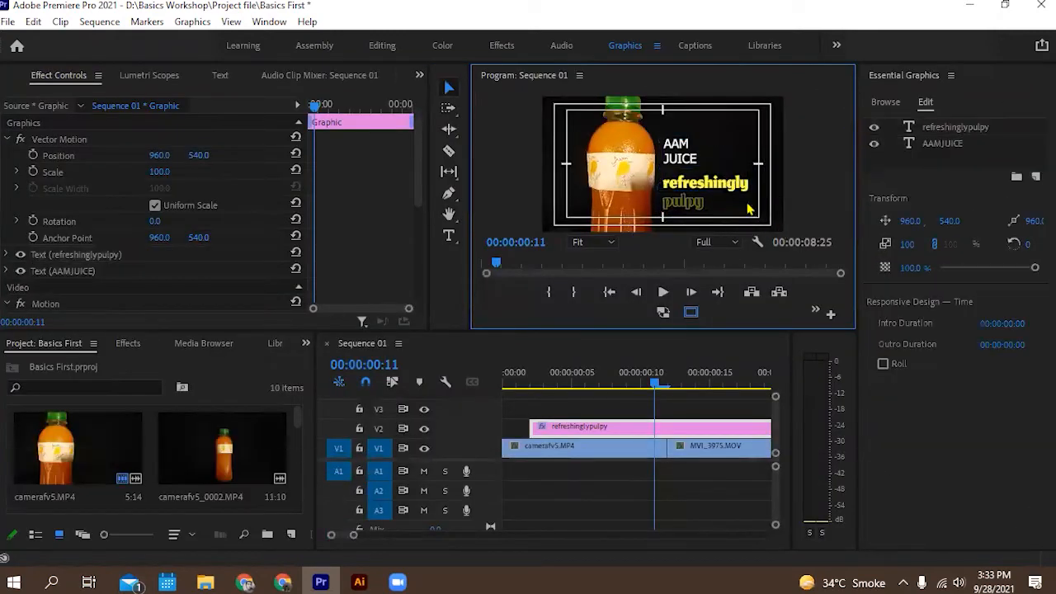
Change the "AAM JUICE" text's font to Jomhuria and its font size to 198.
{"action": "left_click", "coordinate": [686, 162]}
{"action": "double_click", "coordinate": [686, 163]}
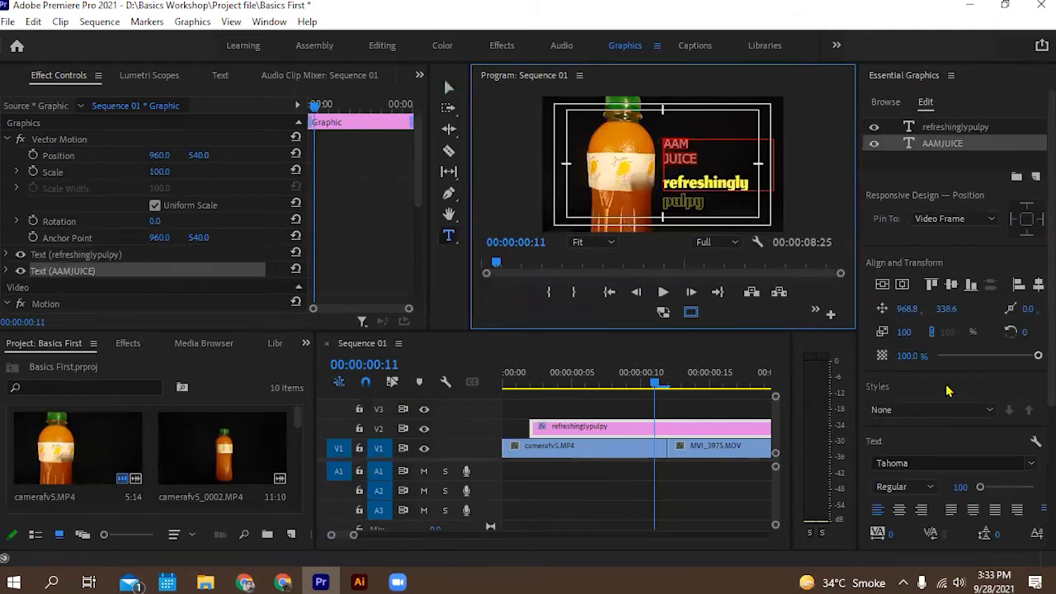
{"action": "scroll", "coordinate": [953, 423], "scroll_direction": "down", "scroll_amount": 1}
{"action": "scroll", "coordinate": [952, 422], "scroll_direction": "down", "scroll_amount": 1}
{"action": "left_click", "coordinate": [1031, 401]}
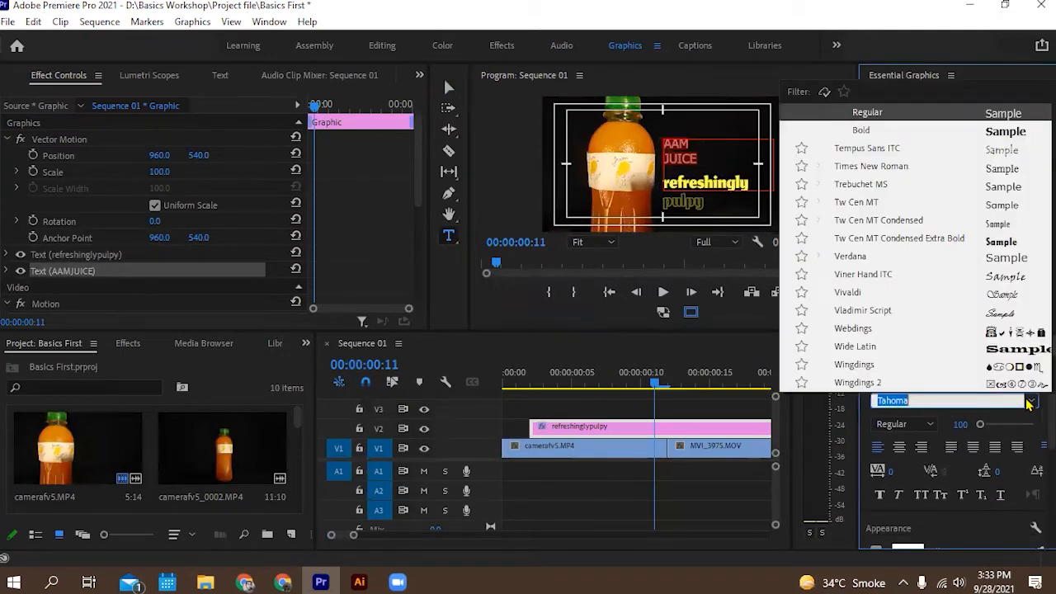
{"action": "type", "text": "jom"}
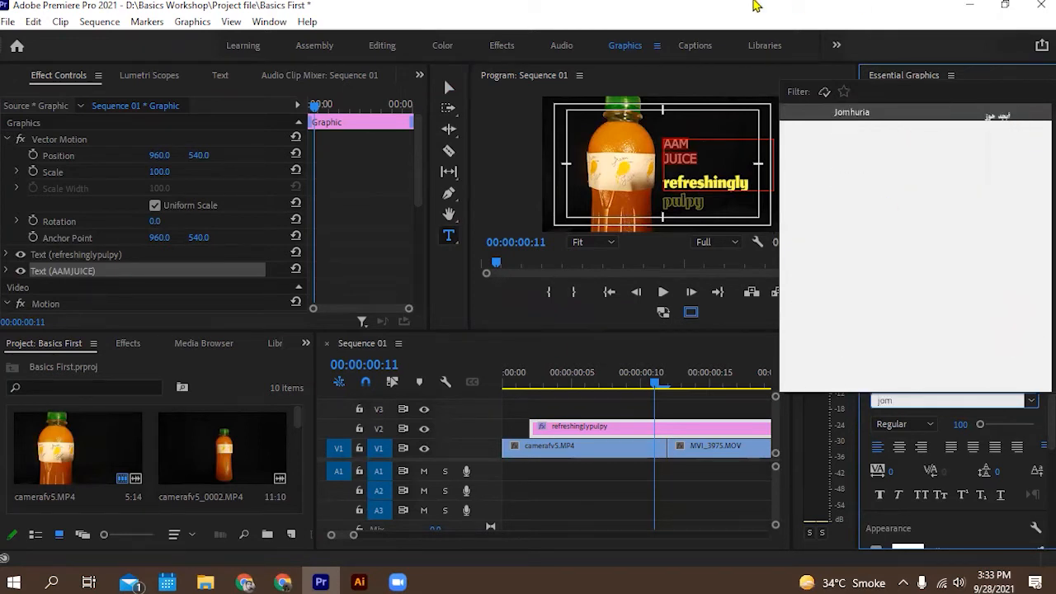
{"action": "left_click", "coordinate": [845, 115]}
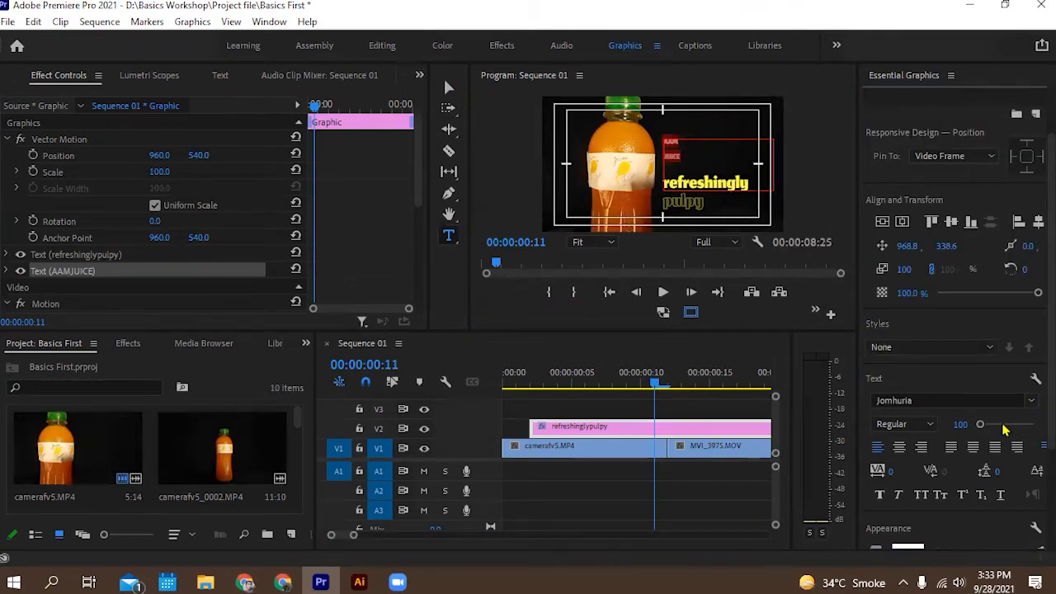
{"action": "mouse_move", "coordinate": [981, 425]}
{"action": "left_mouse_down"}
{"action": "mouse_move", "coordinate": [998, 427]}
{"action": "mouse_move", "coordinate": [984, 430]}
{"action": "left_mouse_up"}
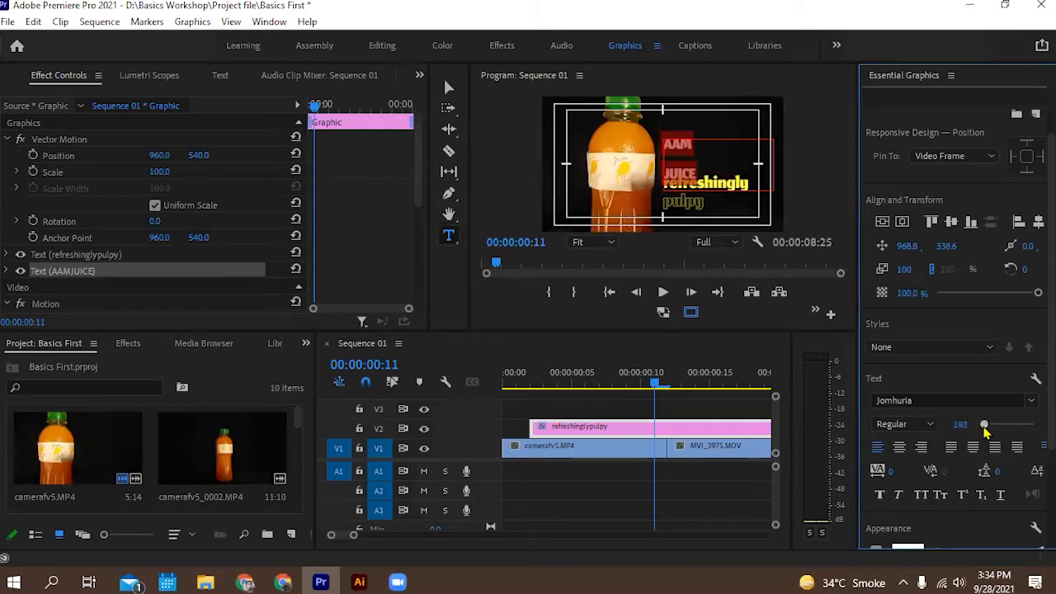
Enlarge the "AAM JUICE" text box in width and height and set the text's font size to 549.
{"action": "left_click", "coordinate": [449, 89]}
{"action": "left_click_drag", "start_coordinate": [776, 140], "coordinate": [806, 124]}
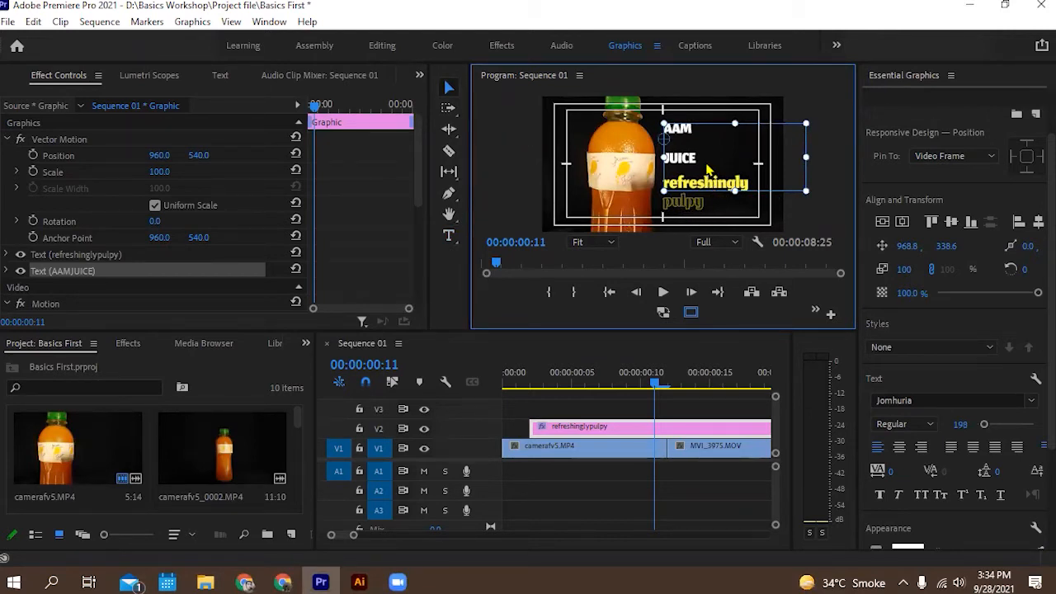
{"action": "key", "text": "t"}
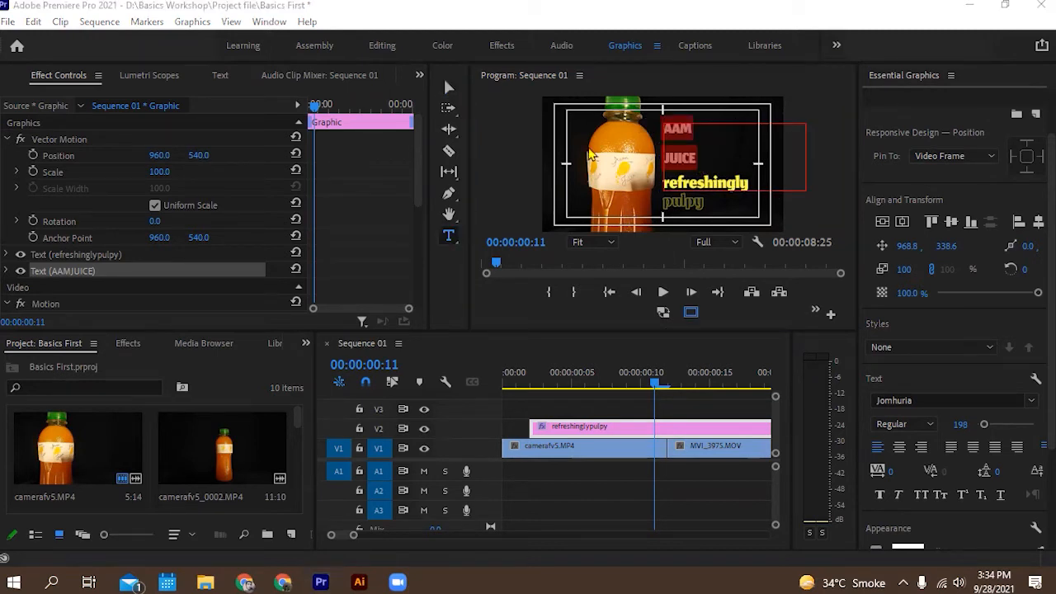
{"action": "scroll", "coordinate": [980, 435], "scroll_direction": "down", "scroll_amount": 1}
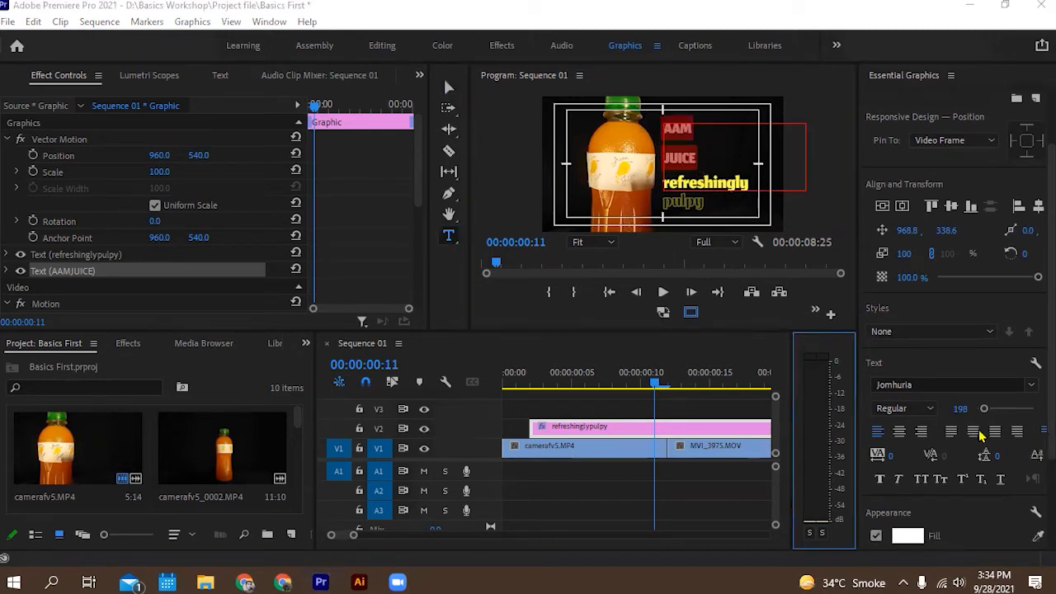
{"action": "left_click_drag", "start_coordinate": [994, 412], "coordinate": [998, 407]}
{"action": "left_click", "coordinate": [452, 83]}
{"action": "left_click", "coordinate": [446, 91]}
{"action": "left_click", "coordinate": [735, 216]}
{"action": "left_click_drag", "start_coordinate": [735, 218], "coordinate": [737, 242]}
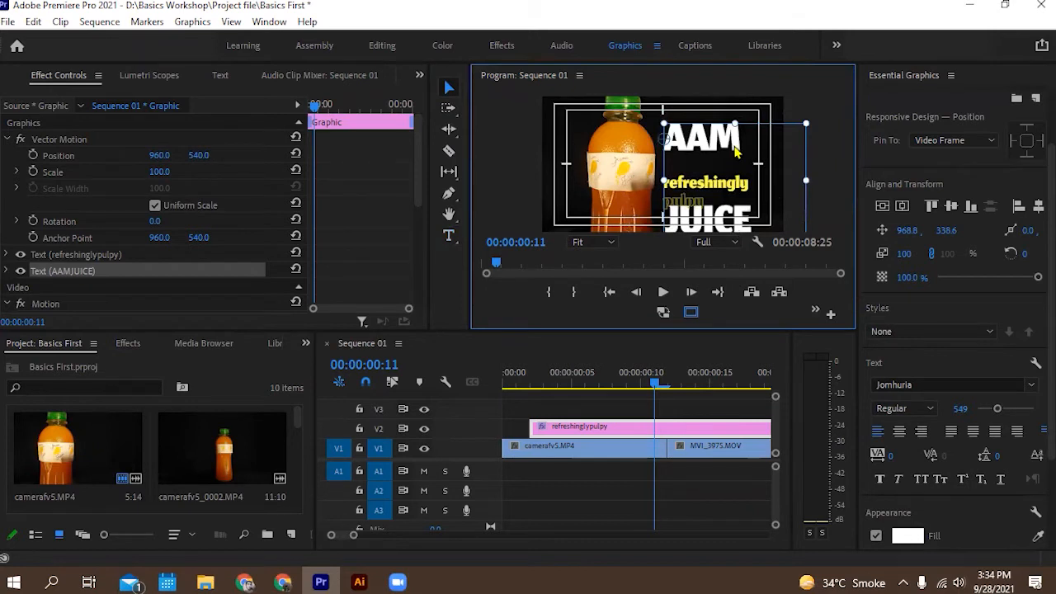
Move the "AAM JUICE" text up to a vertical position of 232.6 and set its leading to -298.
{"action": "left_click_drag", "start_coordinate": [737, 155], "coordinate": [738, 140]}
{"action": "scroll", "coordinate": [963, 487], "scroll_direction": "down", "scroll_amount": 2}
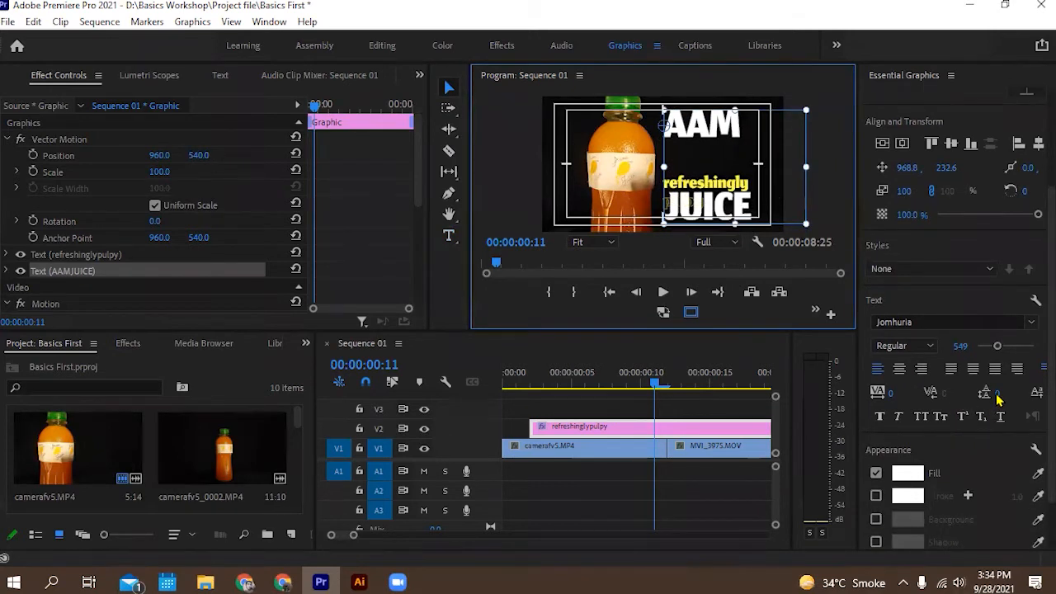
{"action": "left_click_drag", "start_coordinate": [997, 394], "coordinate": [464, 156]}
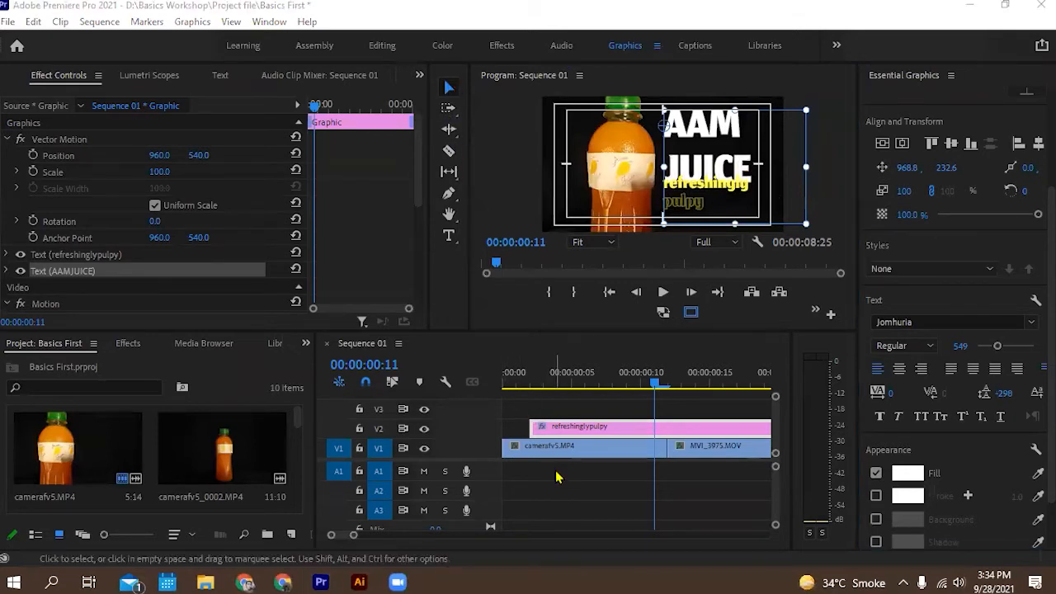
Shorten the "AAM JUICE" box, then position "refreshingly pulpy" at 956, 841 and "AAM JUICE" at 949.7, 232.6.
{"action": "left_click", "coordinate": [734, 195]}
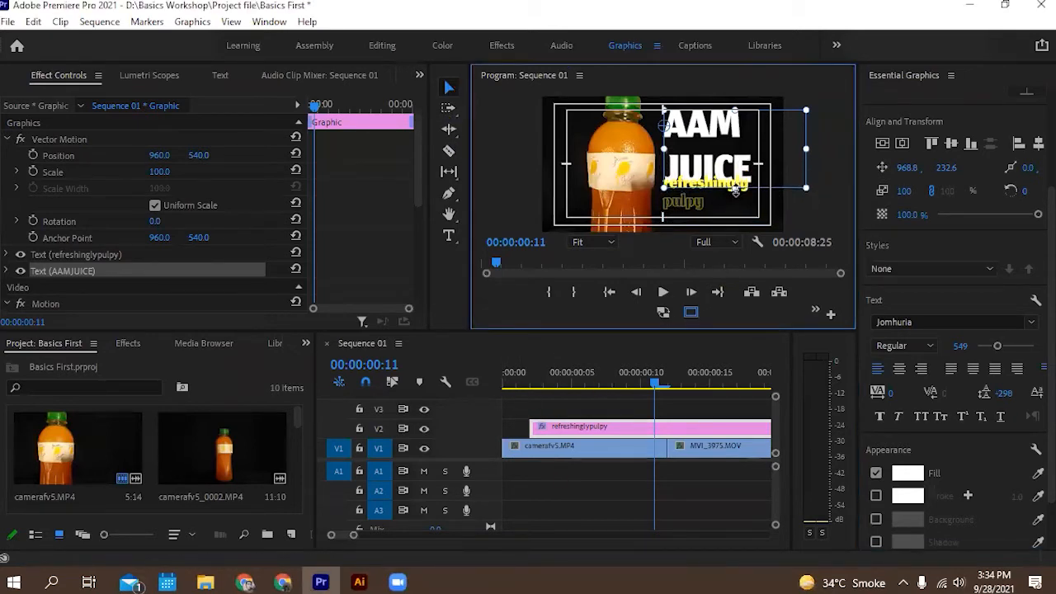
{"action": "left_click", "coordinate": [687, 213]}
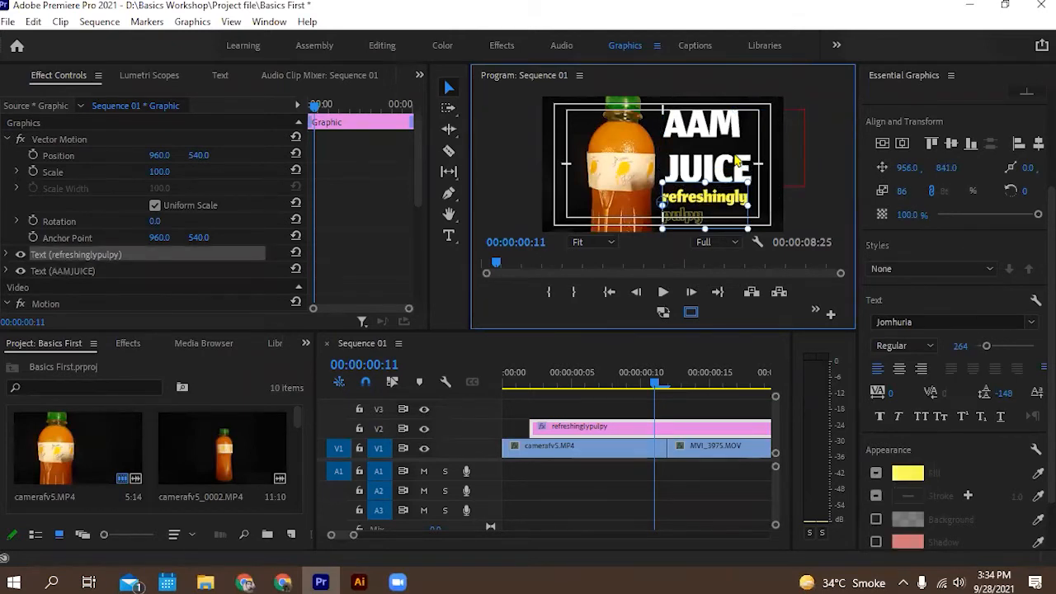
{"action": "left_click", "coordinate": [734, 161]}
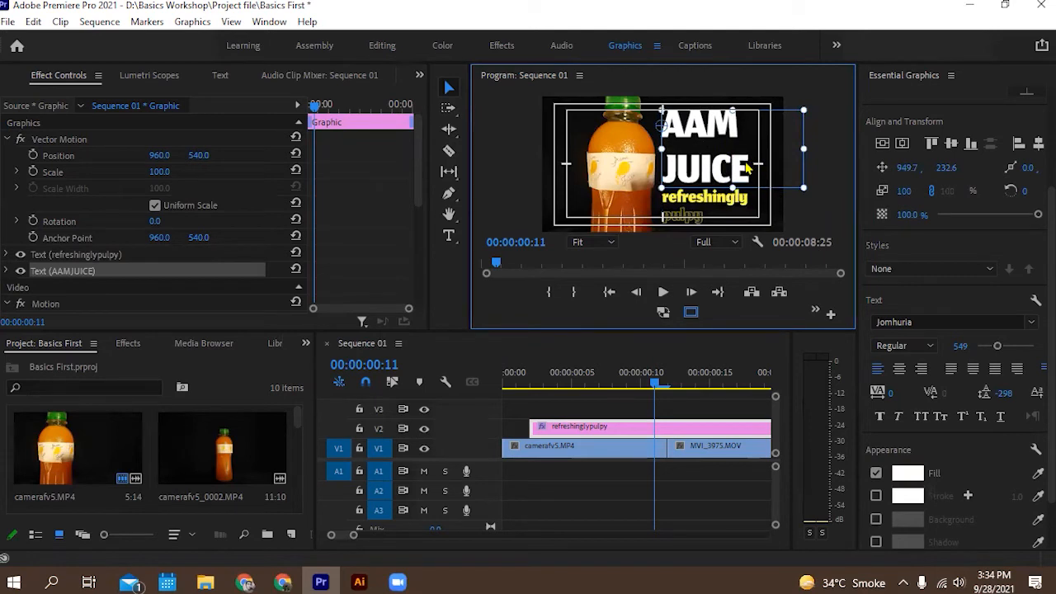
{"action": "double_click", "coordinate": [744, 163]}
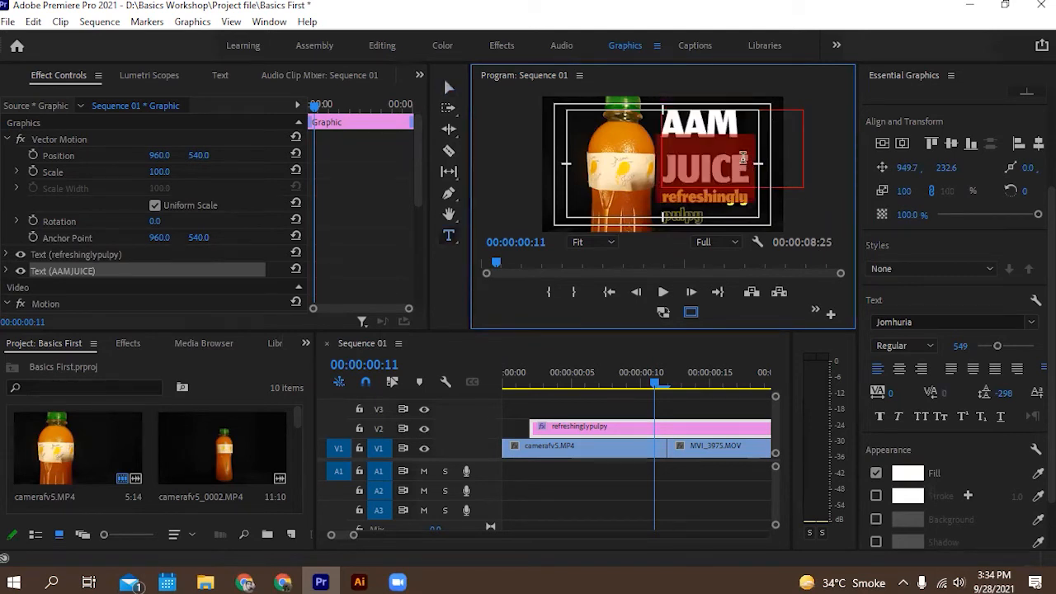
{"action": "left_click", "coordinate": [735, 135]}
{"action": "double_click", "coordinate": [721, 126]}
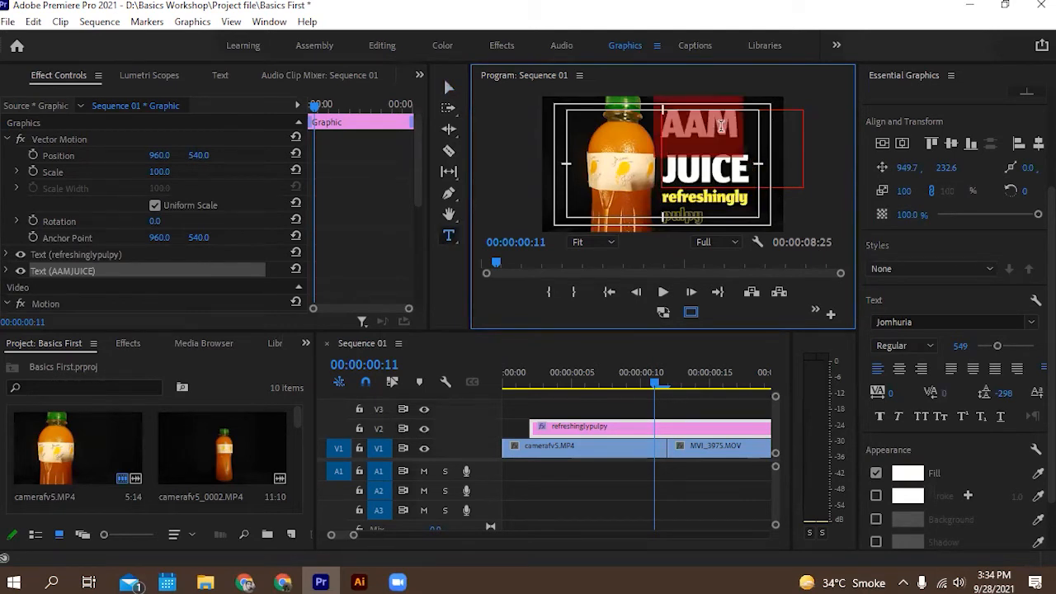
{"action": "left_click_drag", "start_coordinate": [754, 174], "coordinate": [736, 161]}
{"action": "double_click", "coordinate": [751, 164]}
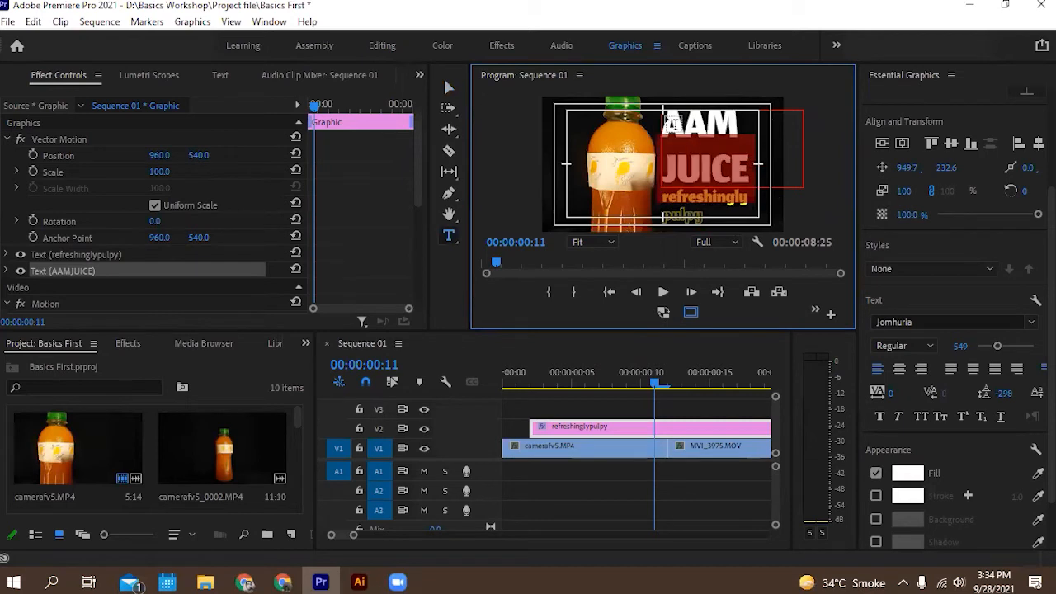
{"action": "double_click", "coordinate": [709, 146]}
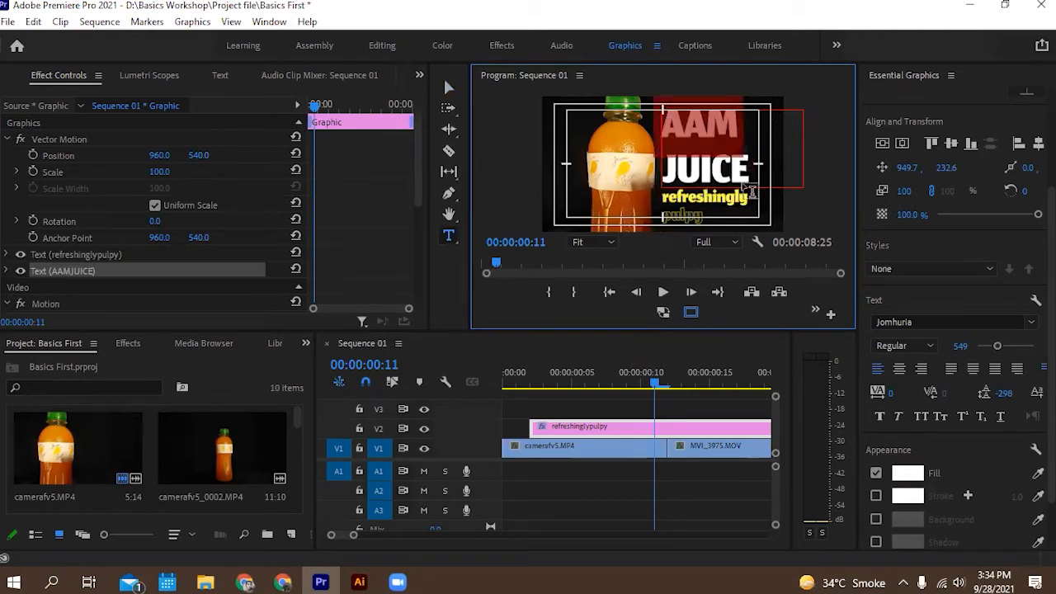
{"action": "left_click", "coordinate": [751, 190]}
{"action": "double_click", "coordinate": [743, 164]}
{"action": "double_click", "coordinate": [740, 146]}
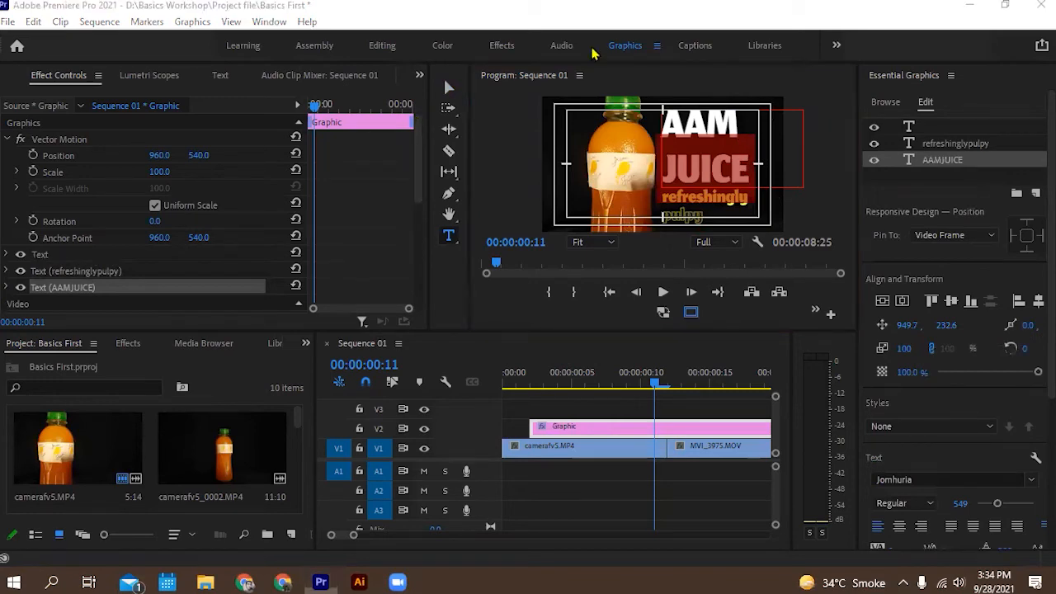
Select all of the "AAM JUICE" text in the enlarged Program monitor and set its fill to a light yellow.
{"action": "key", "text": "grave"}
{"action": "left_click", "coordinate": [766, 290]}
{"action": "key", "text": "ctrl+a"}
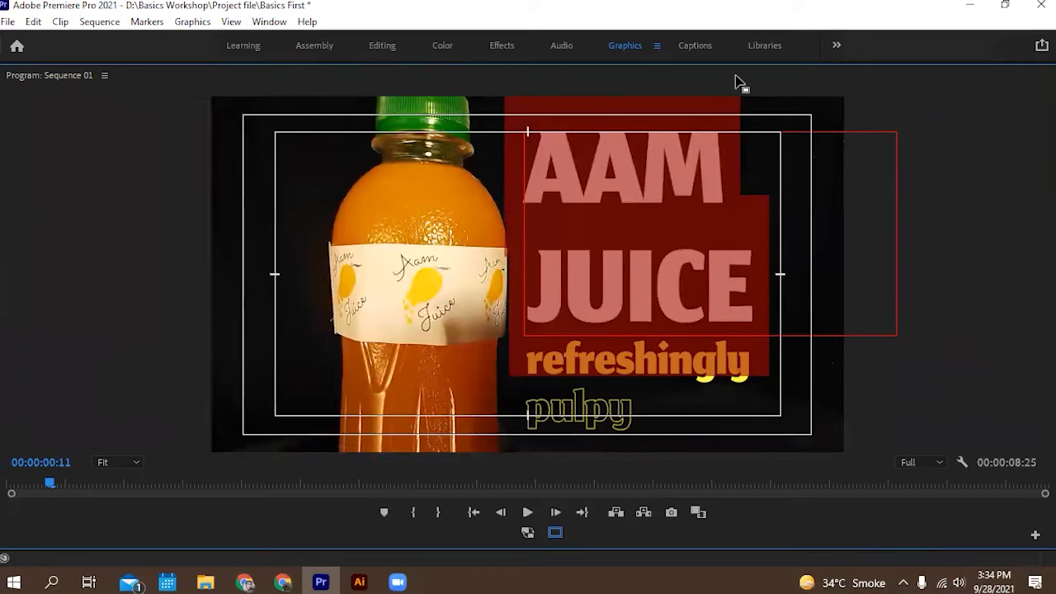
{"action": "key", "text": "grave"}
{"action": "scroll", "coordinate": [1039, 360], "scroll_direction": "down", "scroll_amount": 1}
{"action": "scroll", "coordinate": [1038, 360], "scroll_direction": "down", "scroll_amount": 4}
{"action": "left_click", "coordinate": [1038, 415]}
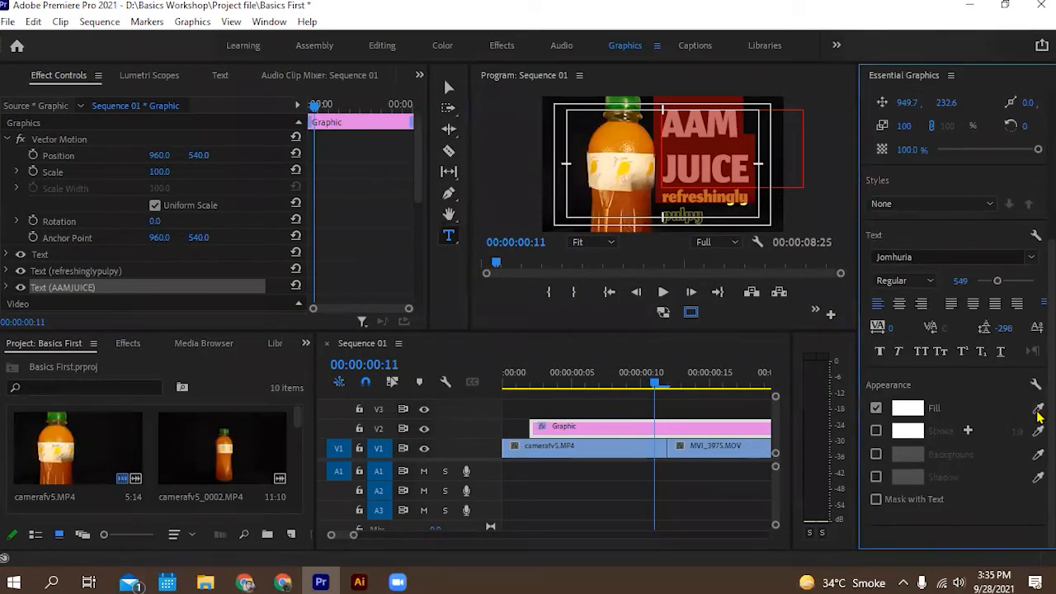
{"action": "left_click", "coordinate": [705, 210]}
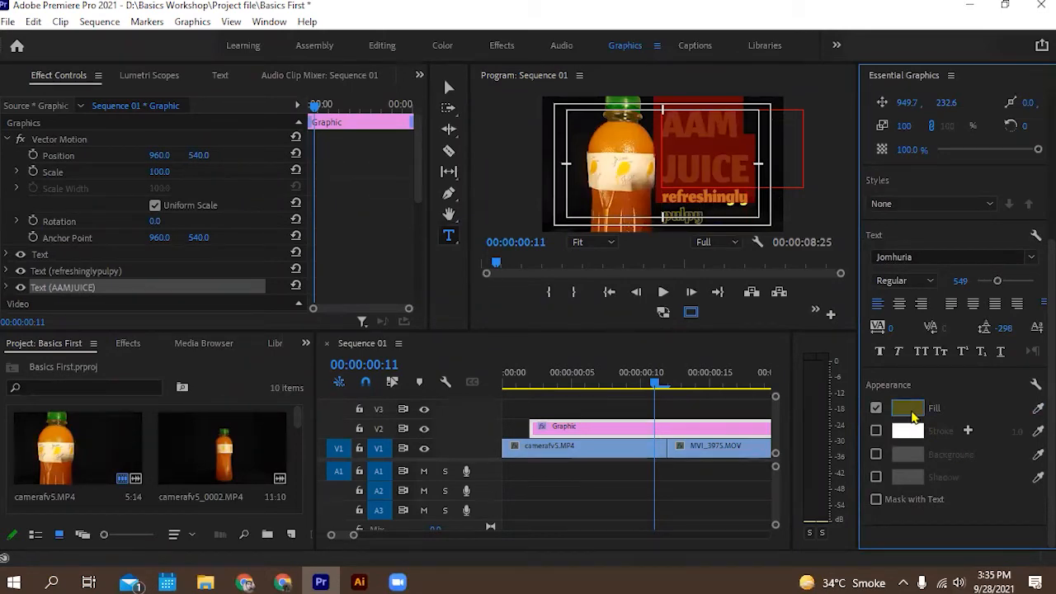
{"action": "left_click", "coordinate": [907, 408]}
{"action": "mouse_move", "coordinate": [450, 269]}
{"action": "left_mouse_down"}
{"action": "mouse_move", "coordinate": [405, 434]}
{"action": "mouse_move", "coordinate": [429, 460]}
{"action": "mouse_move", "coordinate": [454, 451]}
{"action": "left_mouse_up"}
{"action": "left_click", "coordinate": [686, 170]}
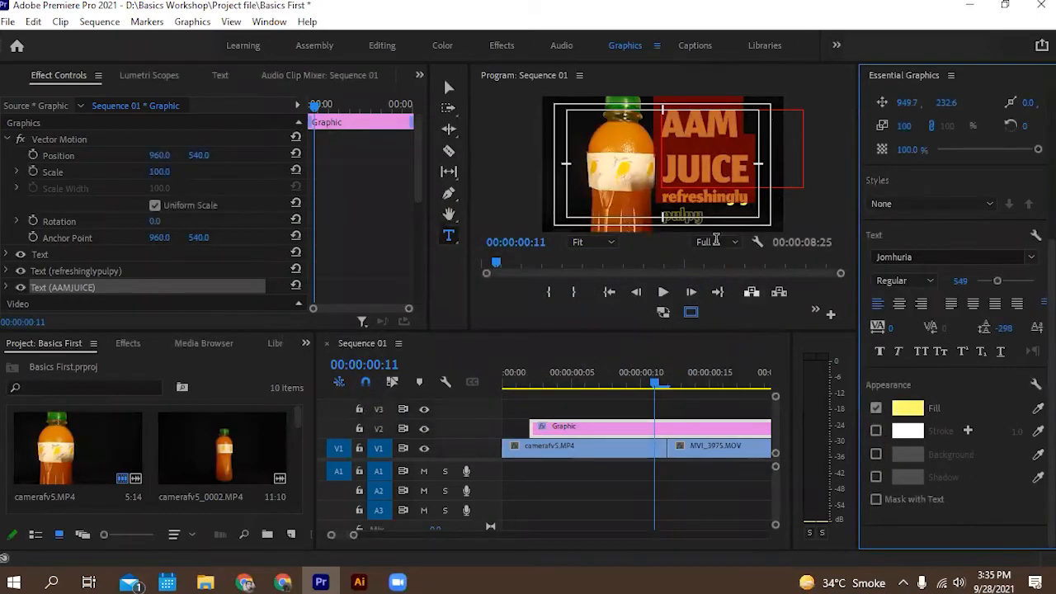
Enable a shadow for the "AAM JUICE" text and set its colour to light orange.
{"action": "left_click", "coordinate": [876, 478]}
{"action": "scroll", "coordinate": [879, 487], "scroll_direction": "down", "scroll_amount": 1}
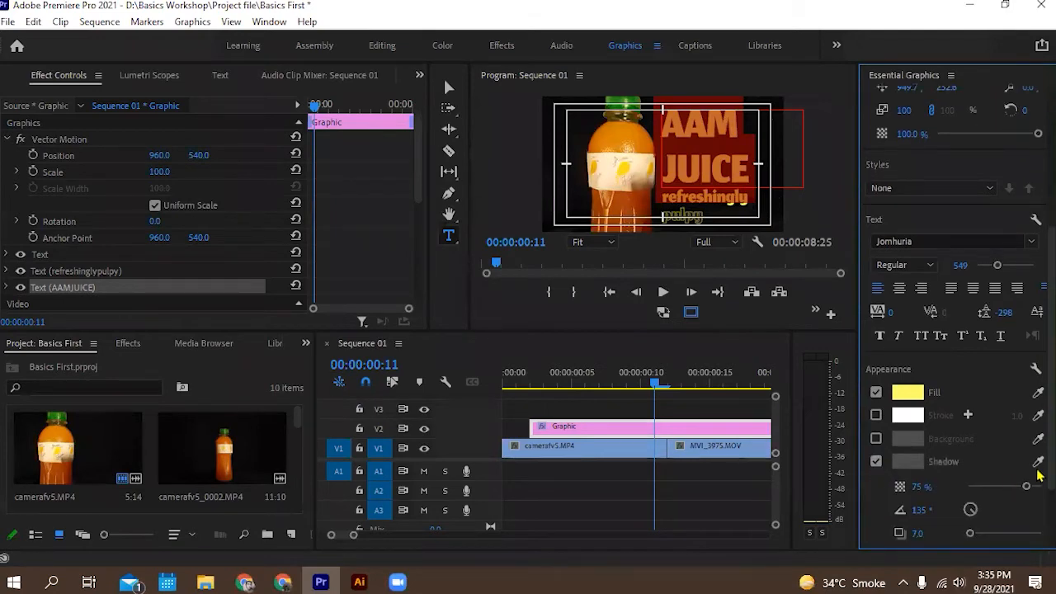
{"action": "left_click", "coordinate": [922, 462]}
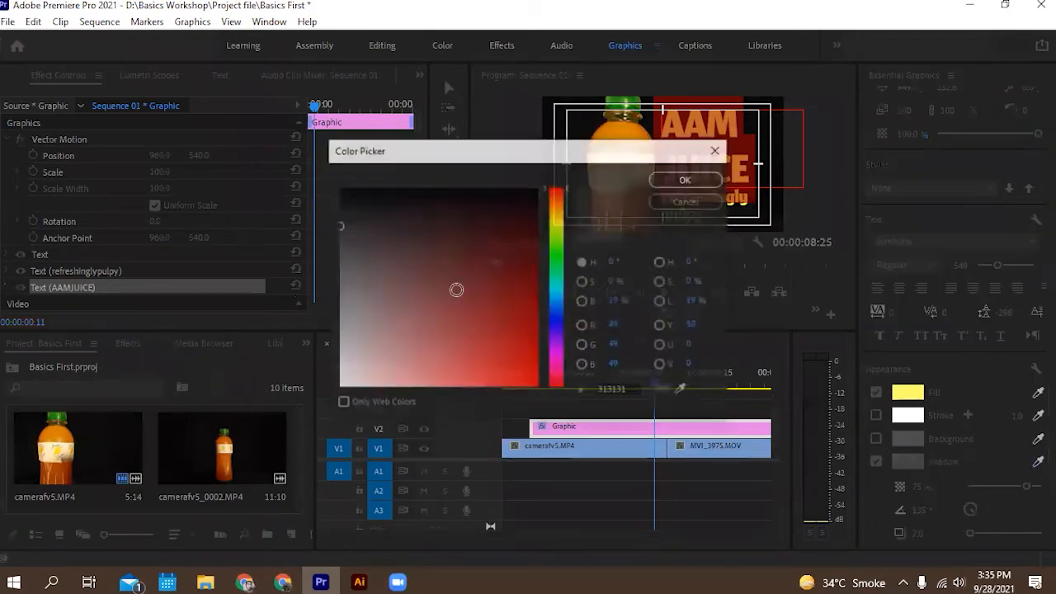
{"action": "left_click", "coordinate": [558, 211]}
{"action": "left_click_drag", "start_coordinate": [559, 210], "coordinate": [557, 204]}
{"action": "left_click_drag", "start_coordinate": [483, 339], "coordinate": [474, 426]}
{"action": "left_click", "coordinate": [659, 185]}
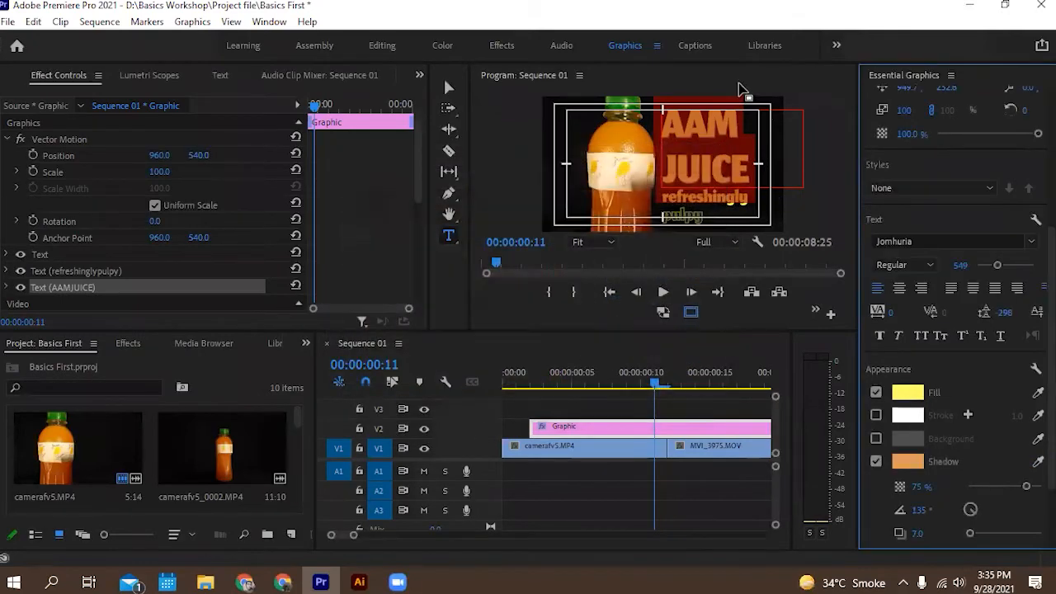
Select all of the "AAM JUICE" text and set its shadow distance to 12.6 and shadow size to 10.5.
{"action": "double_click", "coordinate": [746, 159]}
{"action": "left_click", "coordinate": [730, 131]}
{"action": "left_click_drag", "start_coordinate": [750, 169], "coordinate": [668, 132]}
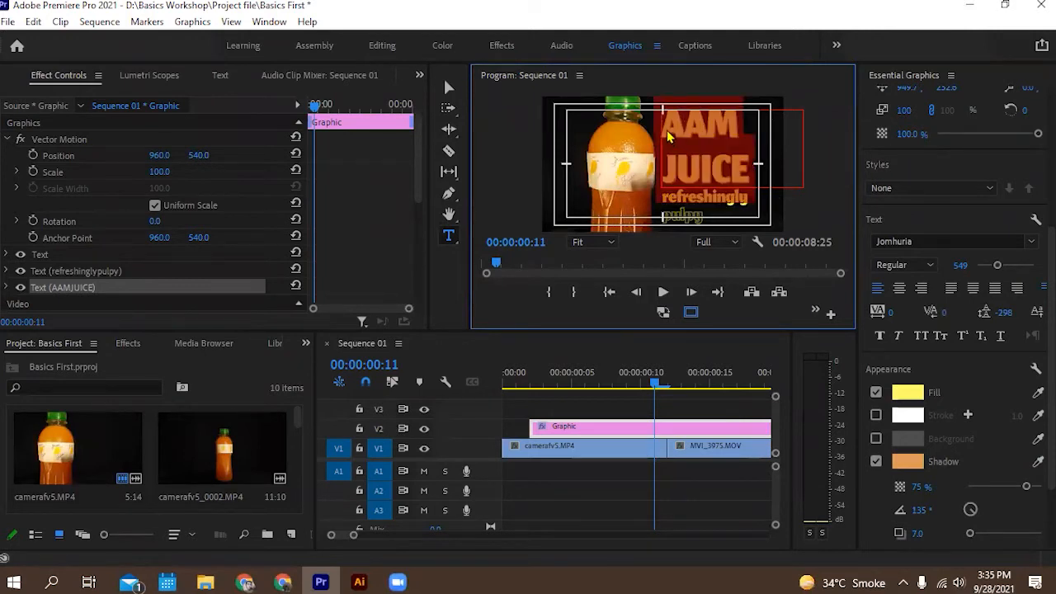
{"action": "scroll", "coordinate": [977, 450], "scroll_direction": "down", "scroll_amount": 3}
{"action": "left_click_drag", "start_coordinate": [971, 437], "coordinate": [977, 459]}
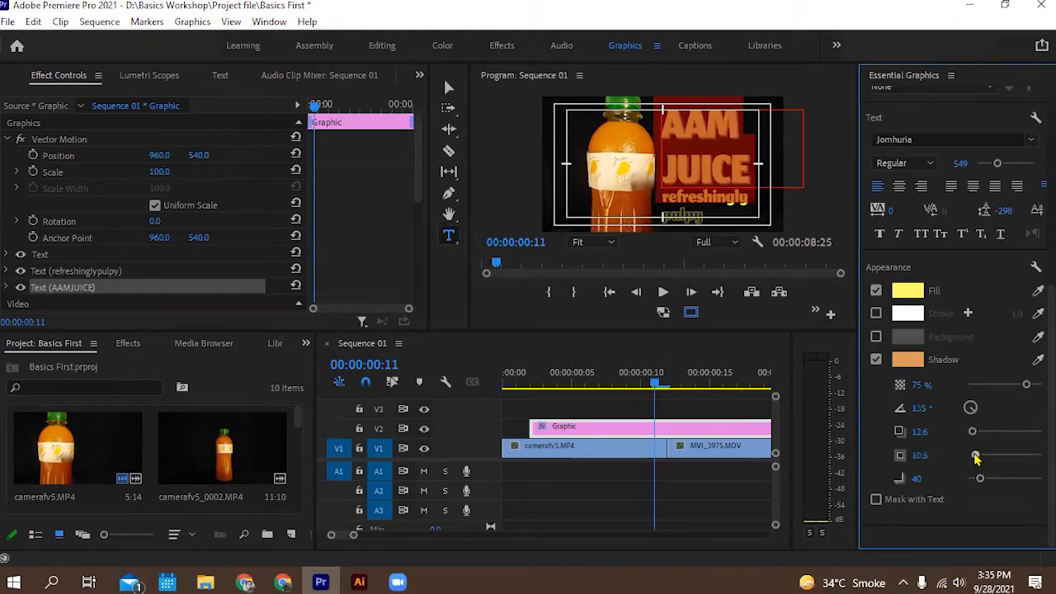
Delete the empty text layer listed above "refreshingly pulpy" in the graphic.
{"action": "left_click", "coordinate": [799, 195]}
{"action": "double_click", "coordinate": [735, 71]}
{"action": "double_click", "coordinate": [735, 71]}
{"action": "key", "text": "Delete"}
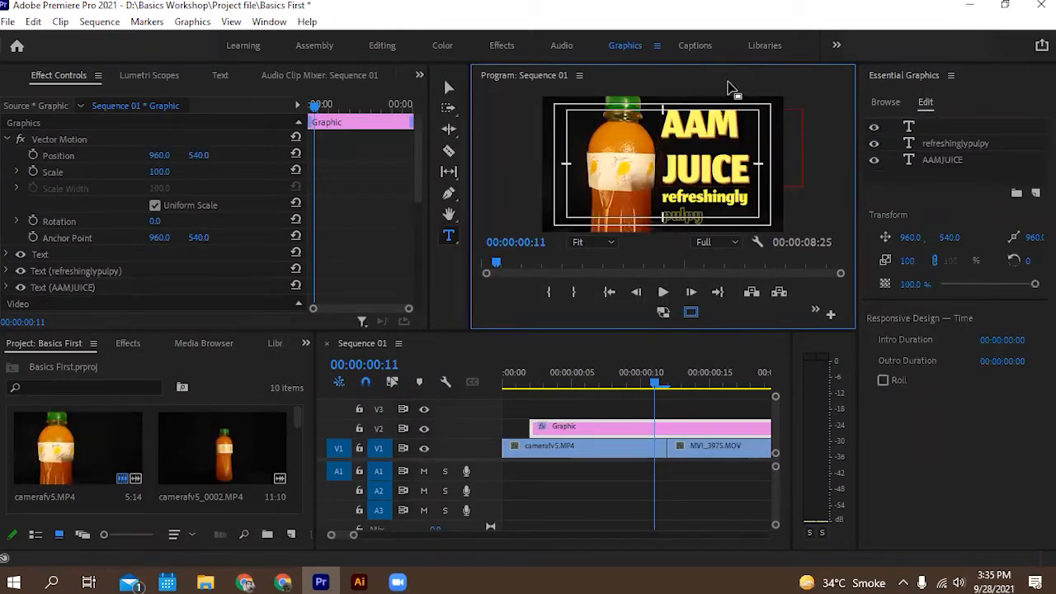
{"action": "left_click", "coordinate": [908, 128]}
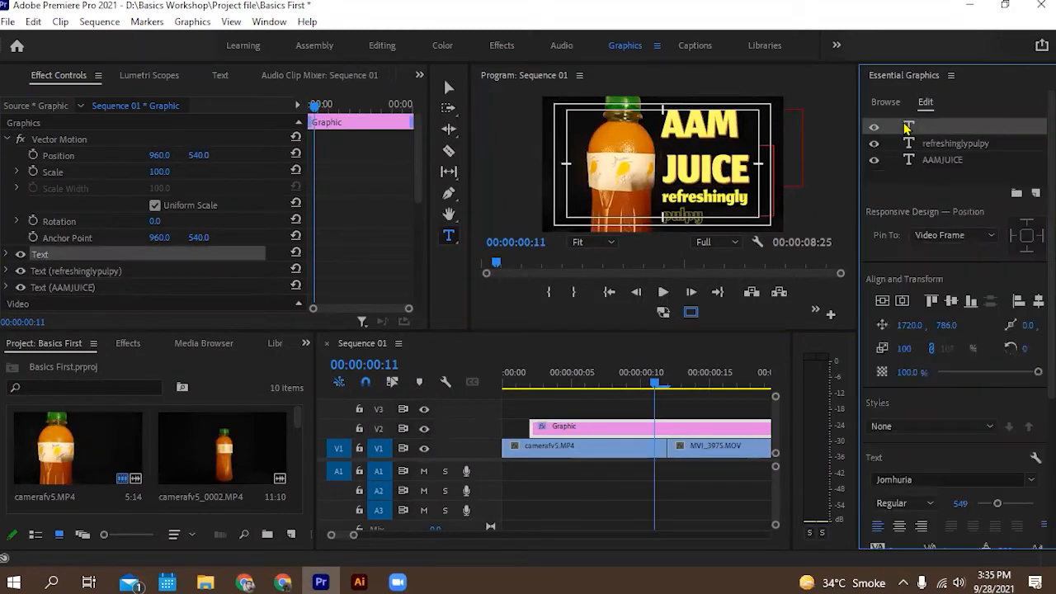
{"action": "key", "text": "Delete"}
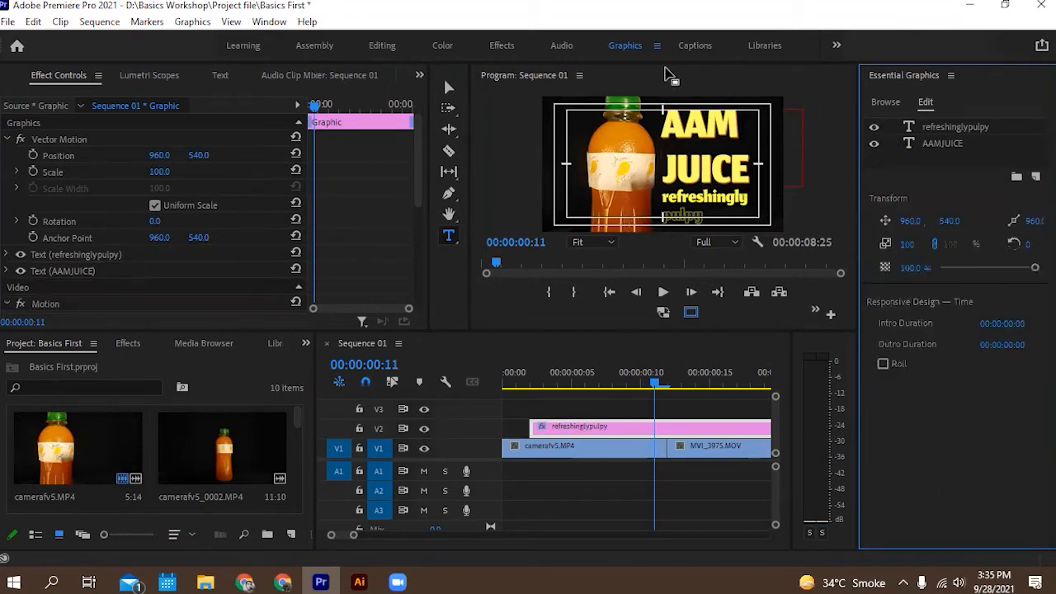
Examine the title's layout and shadow against the safe margins in the enlarged Program monitor.
{"action": "key", "text": "grave"}
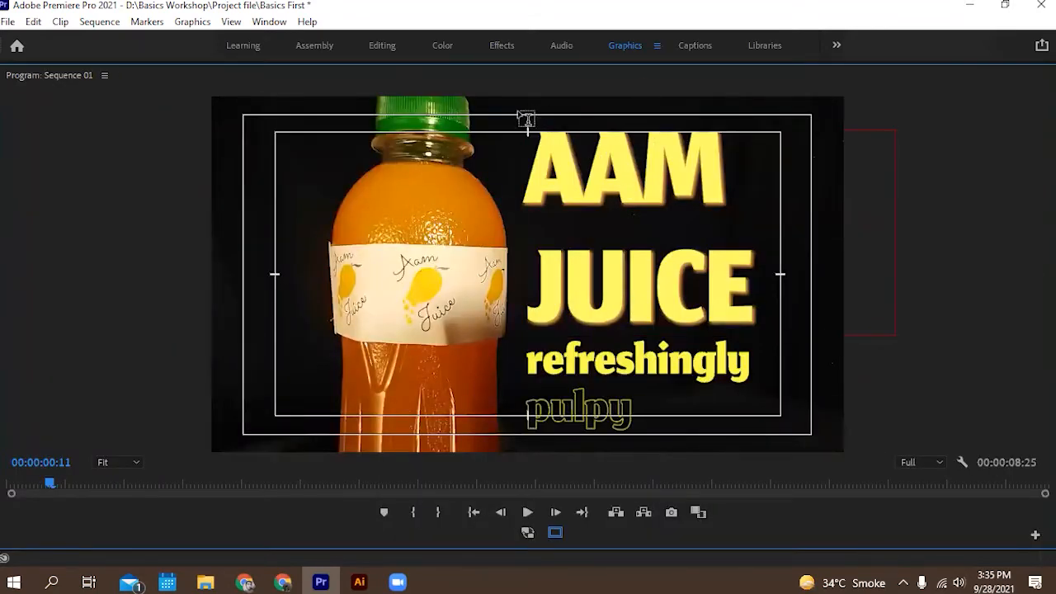
{"action": "key", "text": "grave"}
{"action": "key", "text": "grave"}
{"action": "key", "text": "grave"}
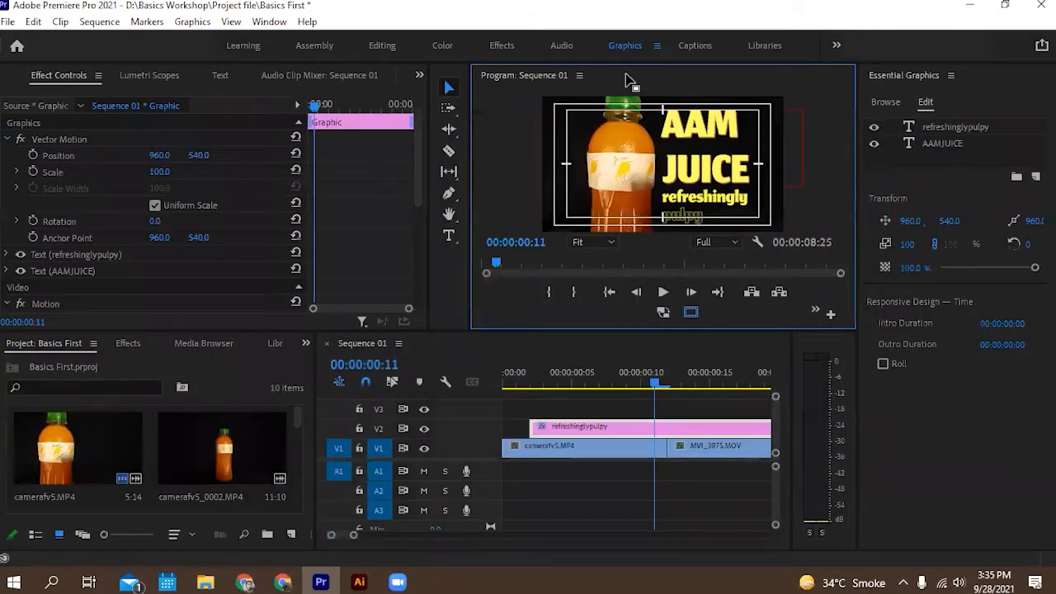
{"action": "key", "text": "grave"}
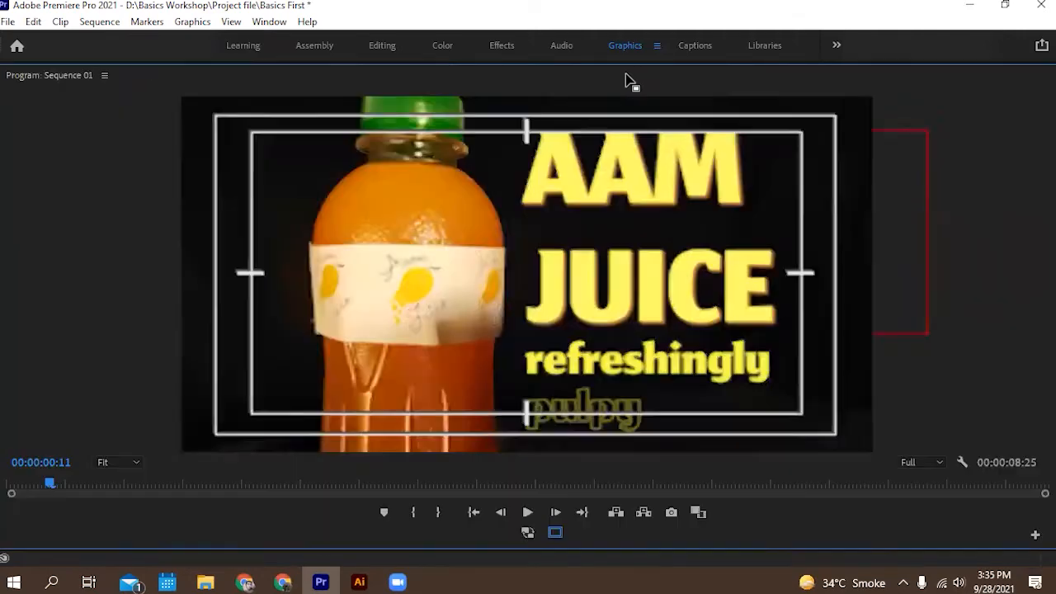
{"action": "key", "text": "grave"}
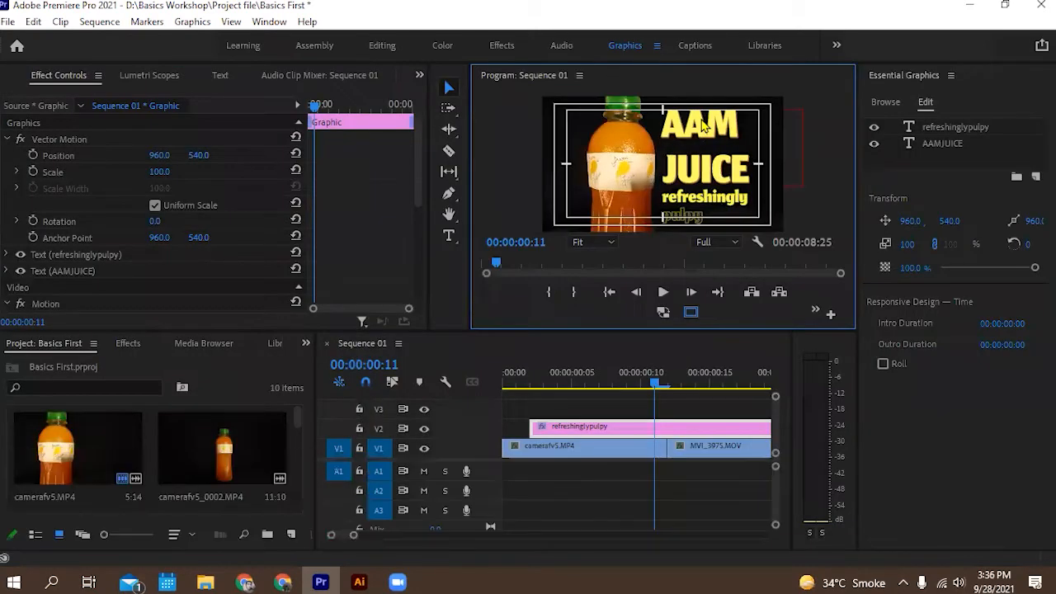
Try Bebas Neue Bold as the font for the "AAM JUICE" text.
{"action": "left_click", "coordinate": [713, 141]}
{"action": "scroll", "coordinate": [946, 248], "scroll_direction": "down", "scroll_amount": 5}
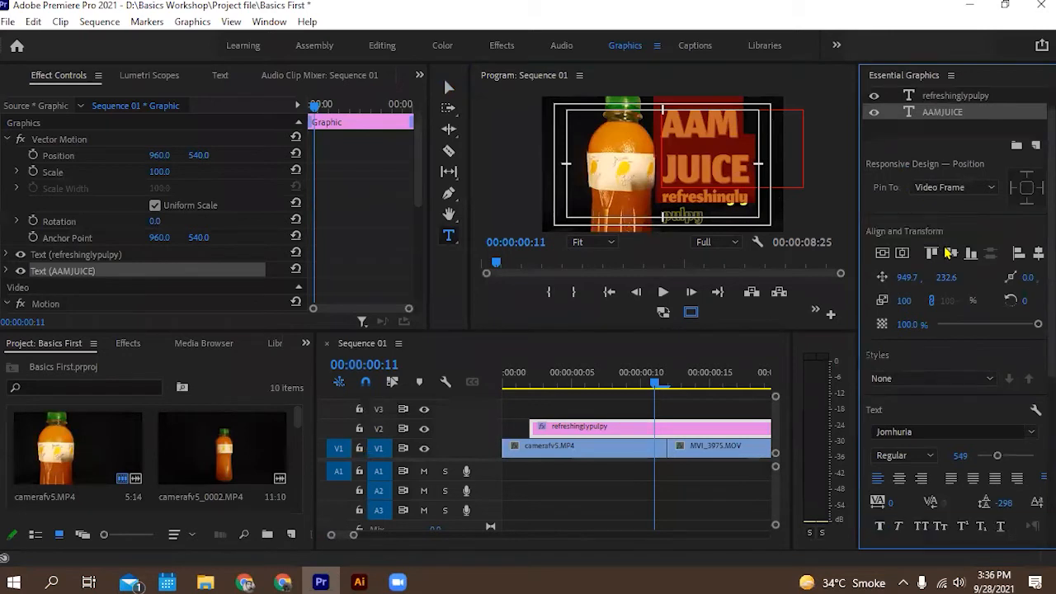
{"action": "left_click", "coordinate": [930, 284]}
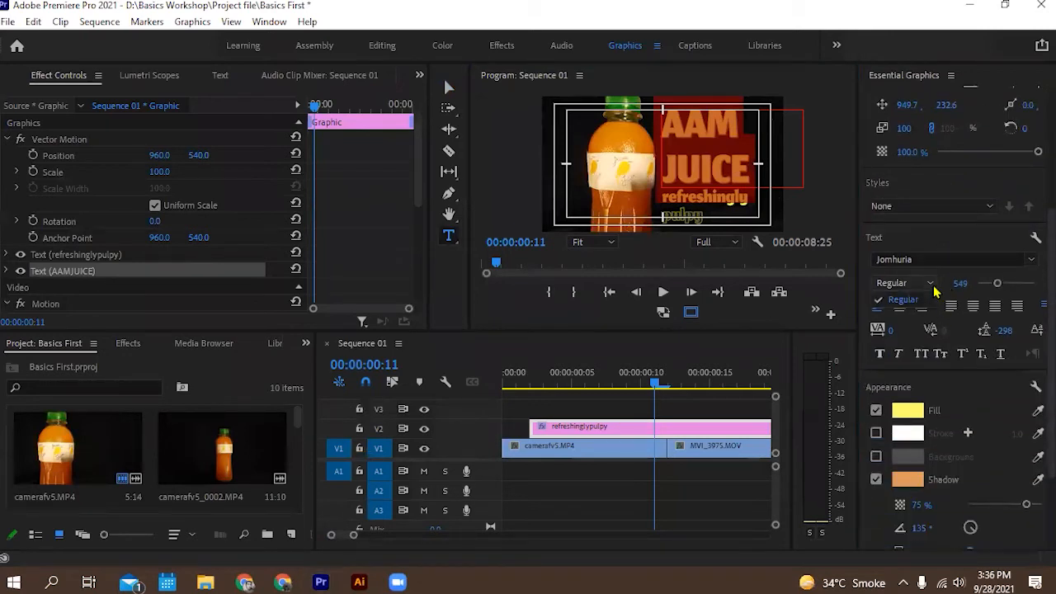
{"action": "left_click", "coordinate": [977, 259]}
{"action": "scroll", "coordinate": [910, 351], "scroll_direction": "up", "scroll_amount": 3}
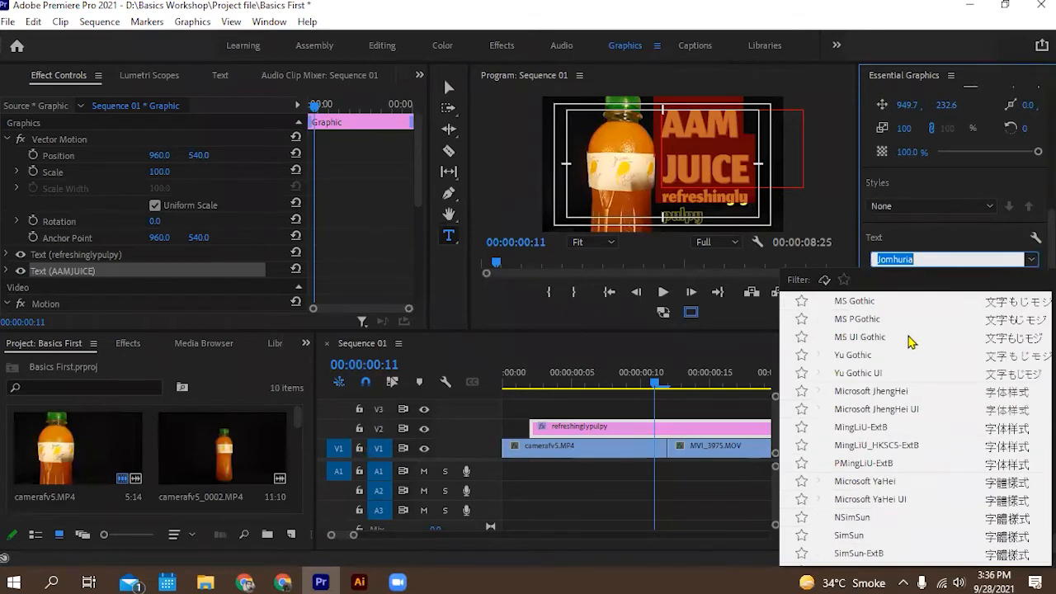
{"action": "type", "text": "bv"}
{"action": "key", "text": "BackSpace"}
{"action": "type", "text": "eb"}
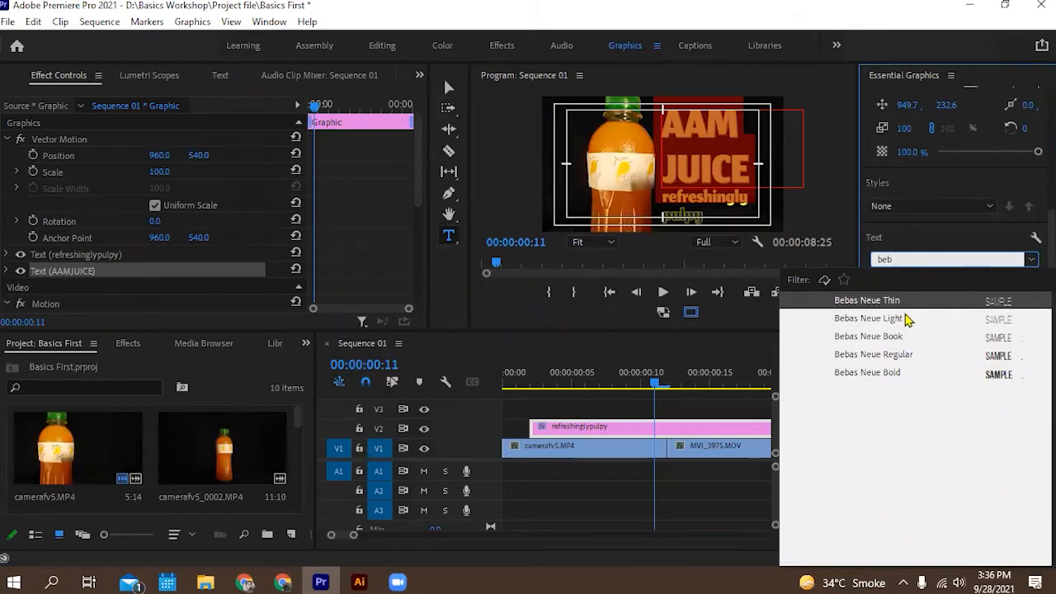
{"action": "left_click", "coordinate": [907, 373]}
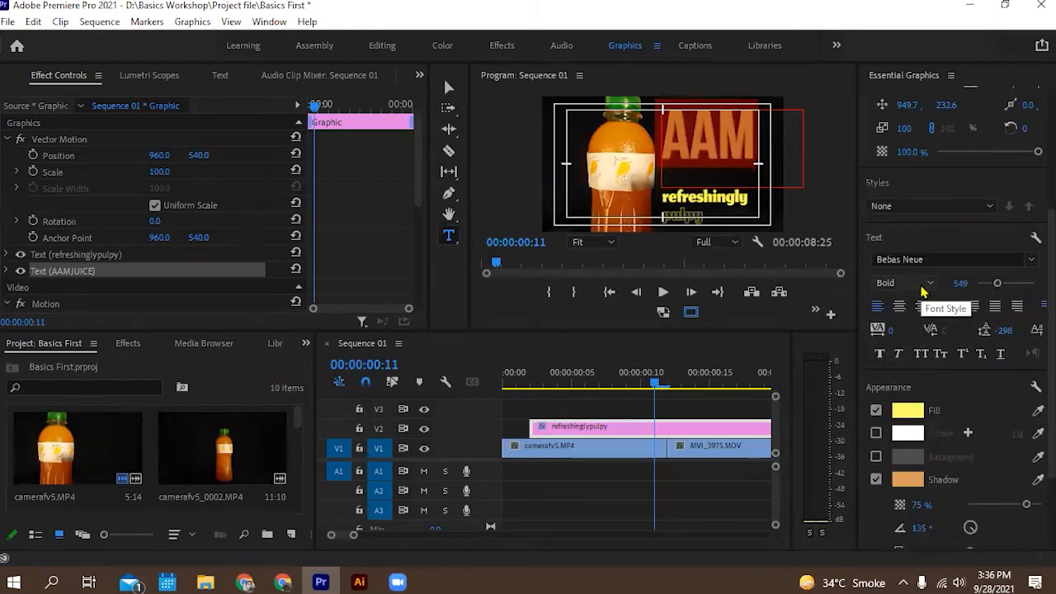
Try the Regular, Book, Light and Thin styles of Bebas Neue on the "AAM JUICE" text.
{"action": "left_click", "coordinate": [923, 292]}
{"action": "left_click", "coordinate": [904, 351]}
{"action": "left_click", "coordinate": [919, 285]}
{"action": "left_click", "coordinate": [911, 337]}
{"action": "left_click", "coordinate": [920, 286]}
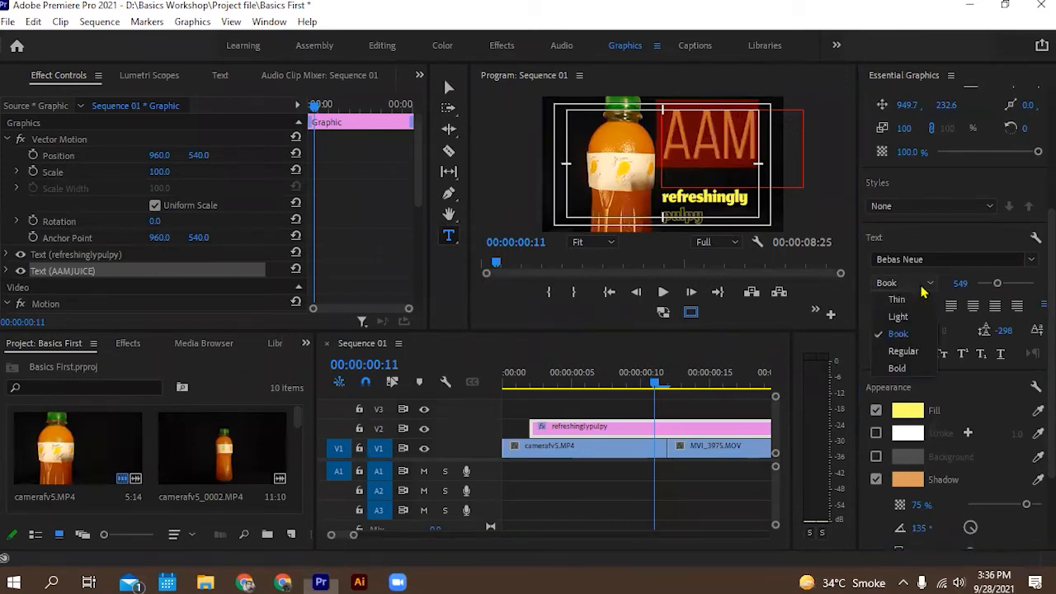
{"action": "left_click", "coordinate": [903, 317]}
{"action": "left_click", "coordinate": [913, 283]}
{"action": "left_click", "coordinate": [908, 303]}
{"action": "left_click", "coordinate": [917, 287]}
{"action": "left_click", "coordinate": [651, 117]}
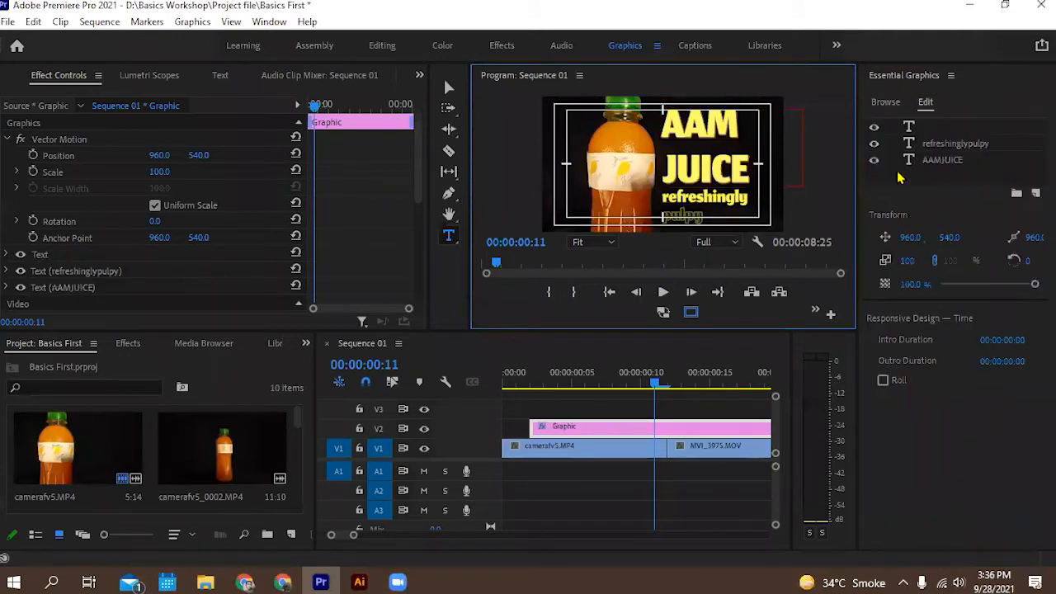
Remove the stray empty text layer from the graphic and move the playhead to 00:00:00:04.
{"action": "left_click", "coordinate": [911, 128]}
{"action": "key", "text": "Delete"}
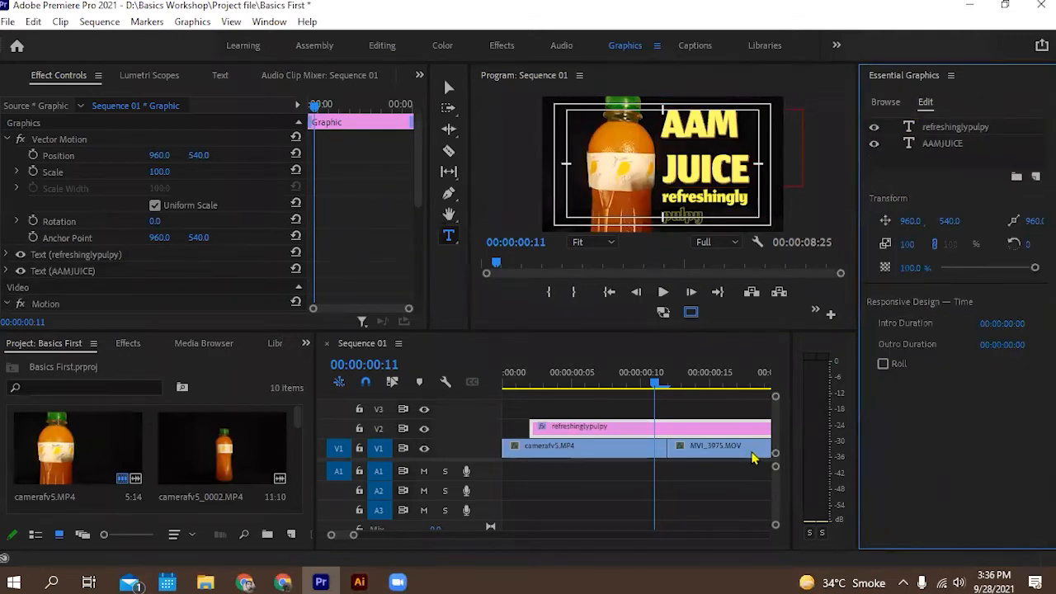
{"action": "left_click", "coordinate": [582, 386]}
{"action": "mouse_move", "coordinate": [574, 391]}
{"action": "left_mouse_down"}
{"action": "mouse_move", "coordinate": [533, 384]}
{"action": "mouse_move", "coordinate": [558, 385]}
{"action": "left_mouse_up"}
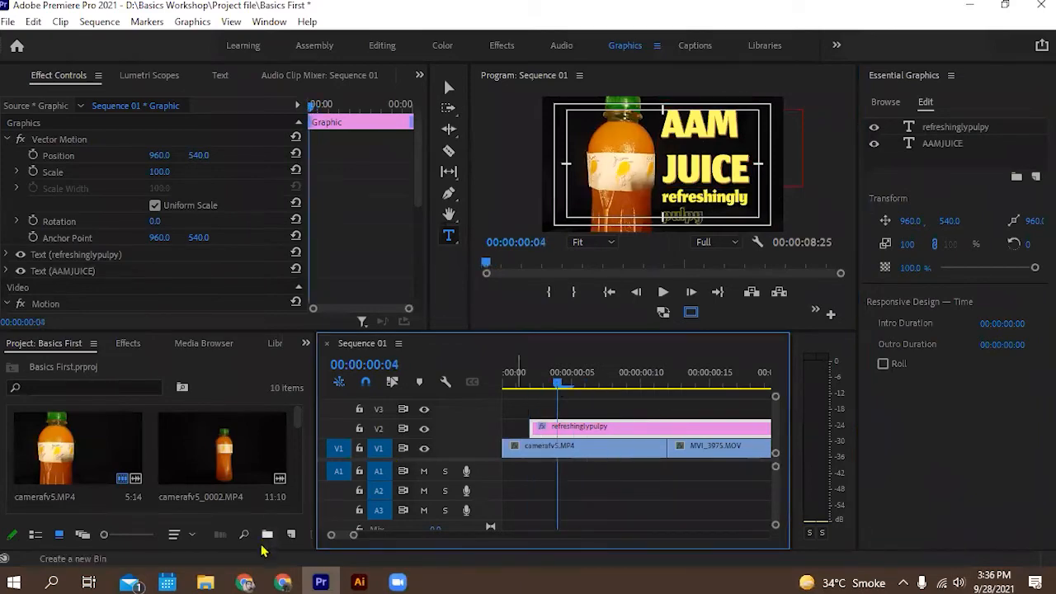
Check the "day 1 tasks" document in Chrome, return to Premiere Pro and move the playhead to 00:00:00:02.
{"action": "left_click", "coordinate": [245, 581]}
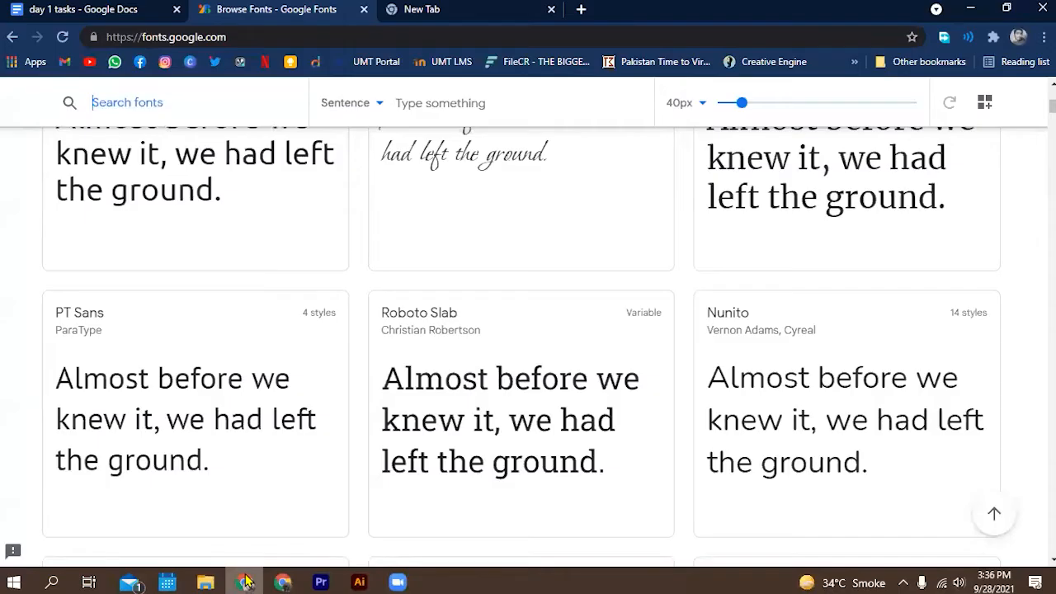
{"action": "left_click", "coordinate": [132, 10]}
{"action": "left_click", "coordinate": [260, 582]}
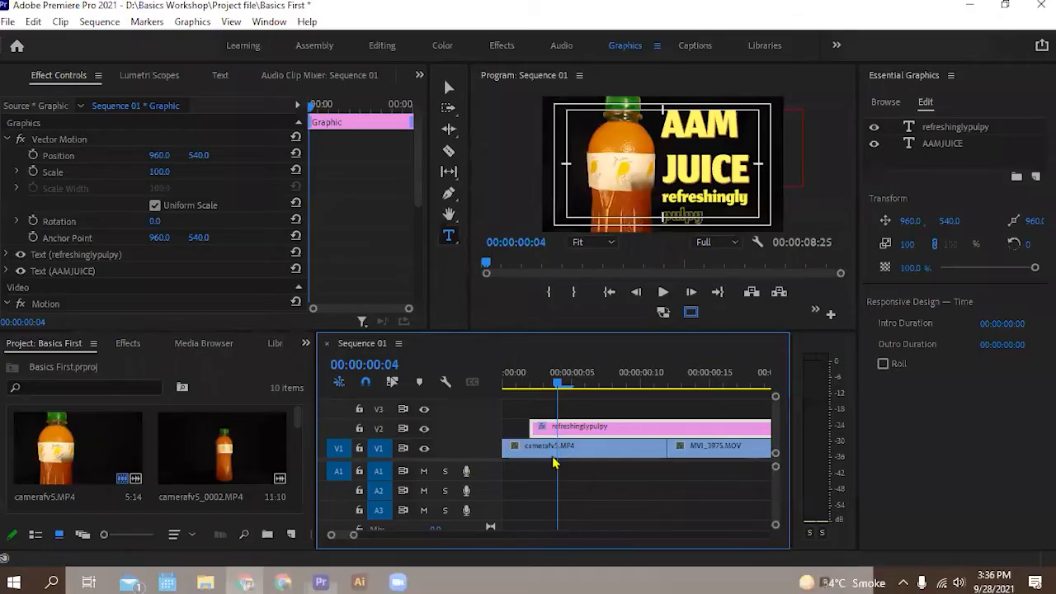
{"action": "left_click", "coordinate": [542, 389]}
{"action": "left_click_drag", "start_coordinate": [542, 388], "coordinate": [531, 387]}
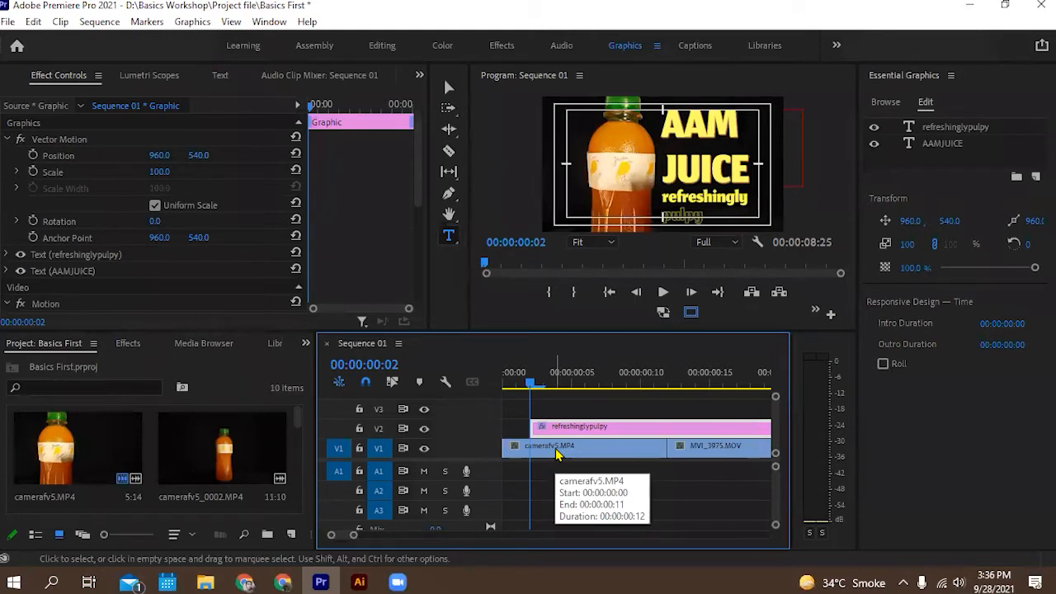
Switch to the Editing workspace and view the graphic's effect controls and the MVI_3975.MOV source.
{"action": "left_click", "coordinate": [390, 50]}
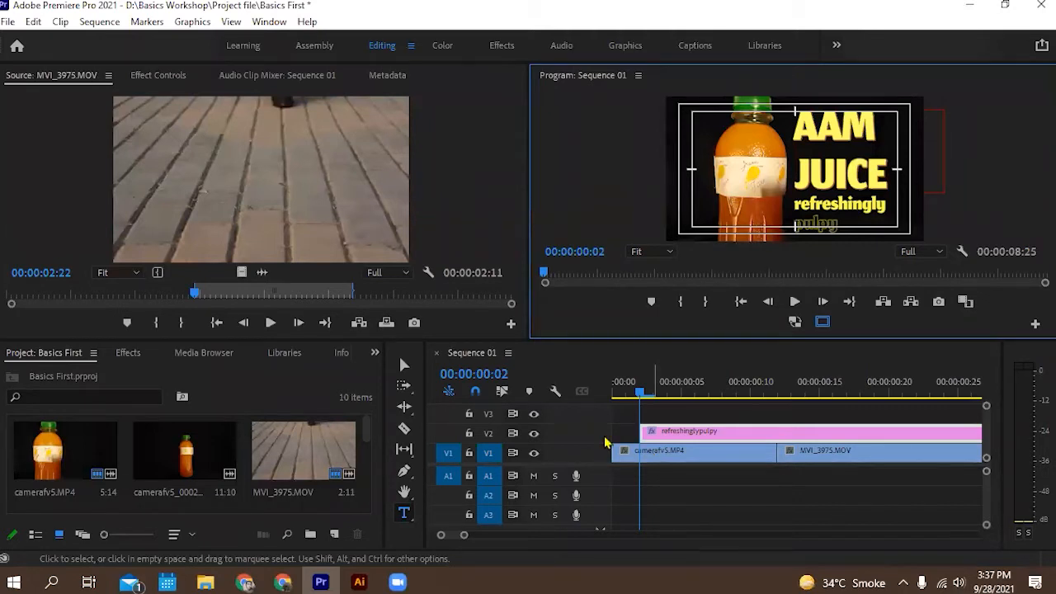
{"action": "left_click", "coordinate": [160, 76]}
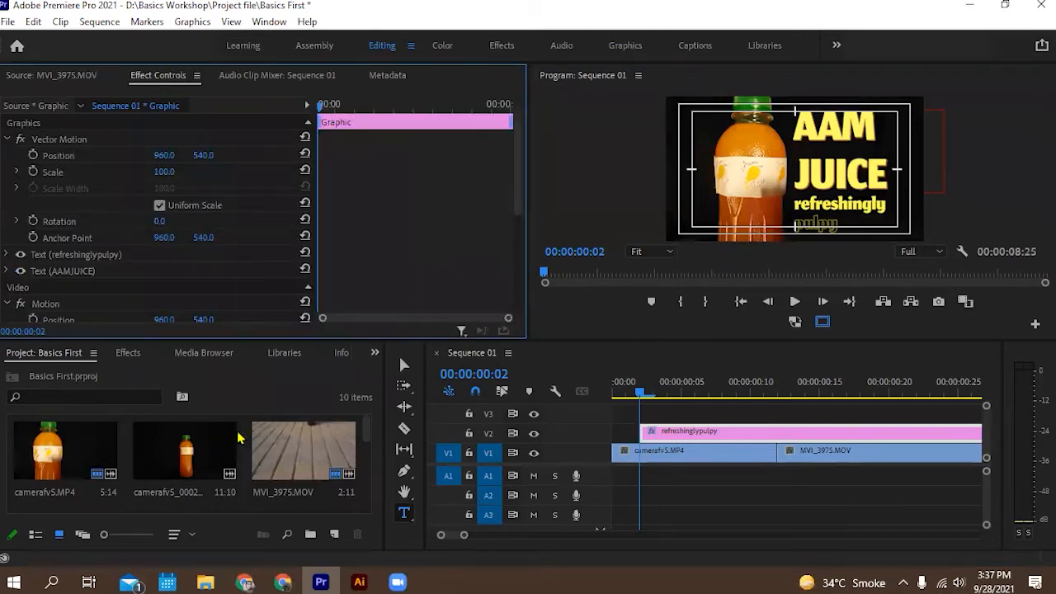
{"action": "left_click", "coordinate": [89, 77]}
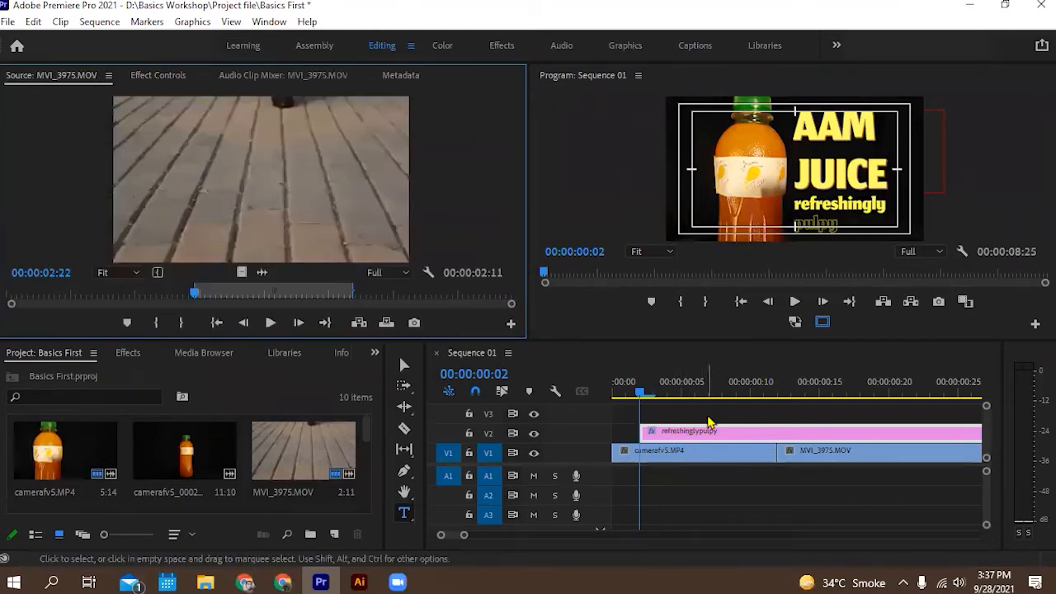
Select the camerafv5.MP4 clip in the timeline, view its effect controls and load it into the Source monitor.
{"action": "left_click", "coordinate": [678, 459]}
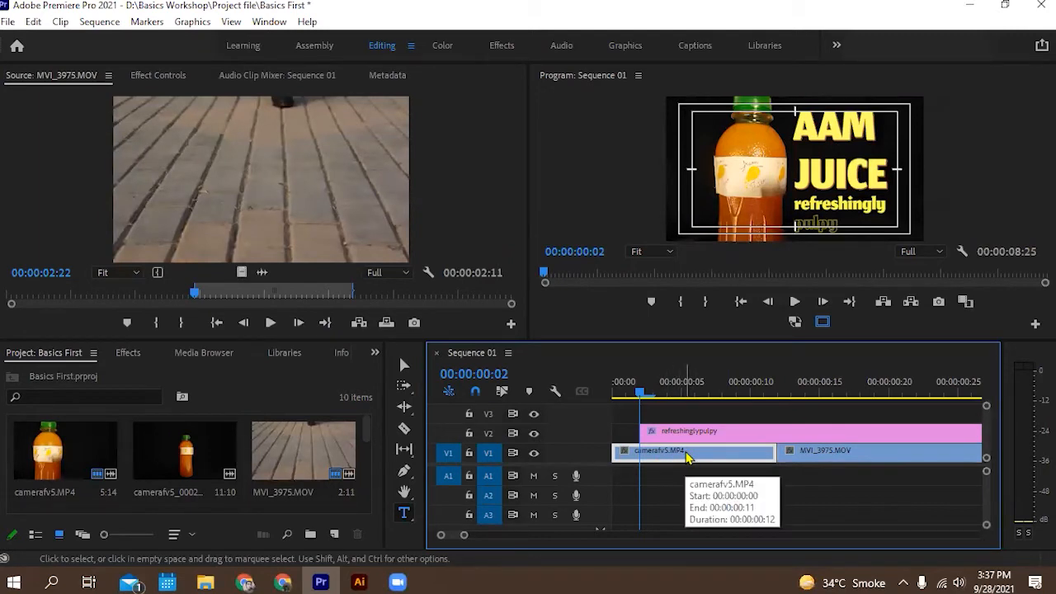
{"action": "left_click", "coordinate": [164, 80]}
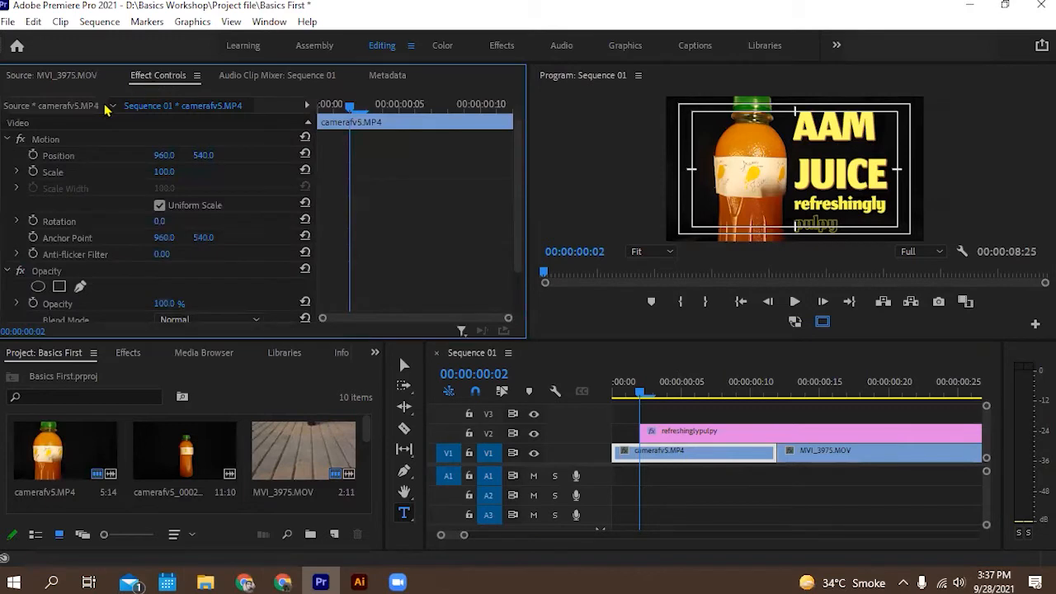
{"action": "left_click", "coordinate": [69, 78]}
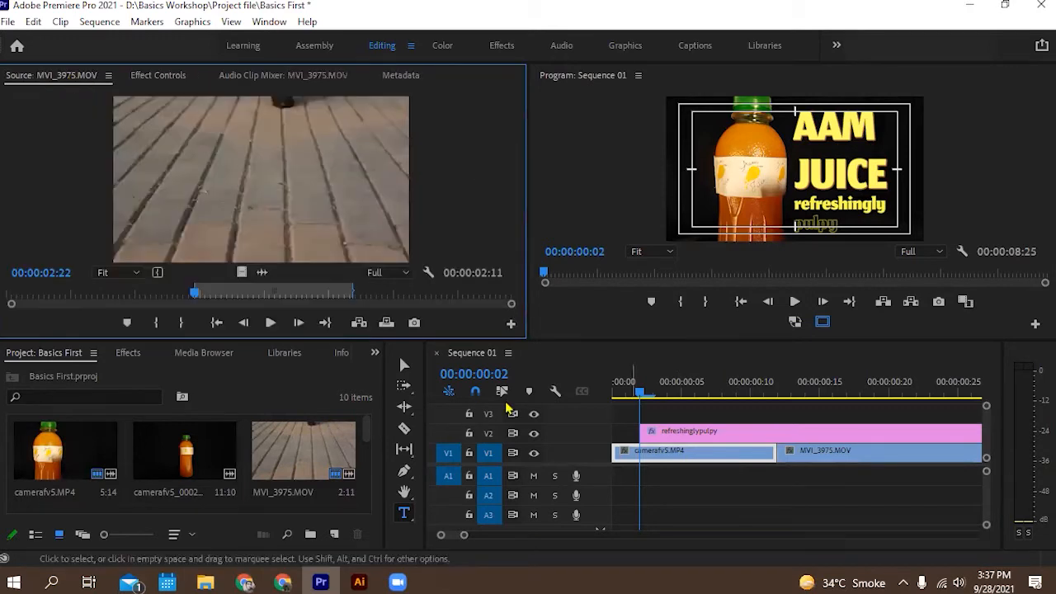
{"action": "double_click", "coordinate": [682, 453]}
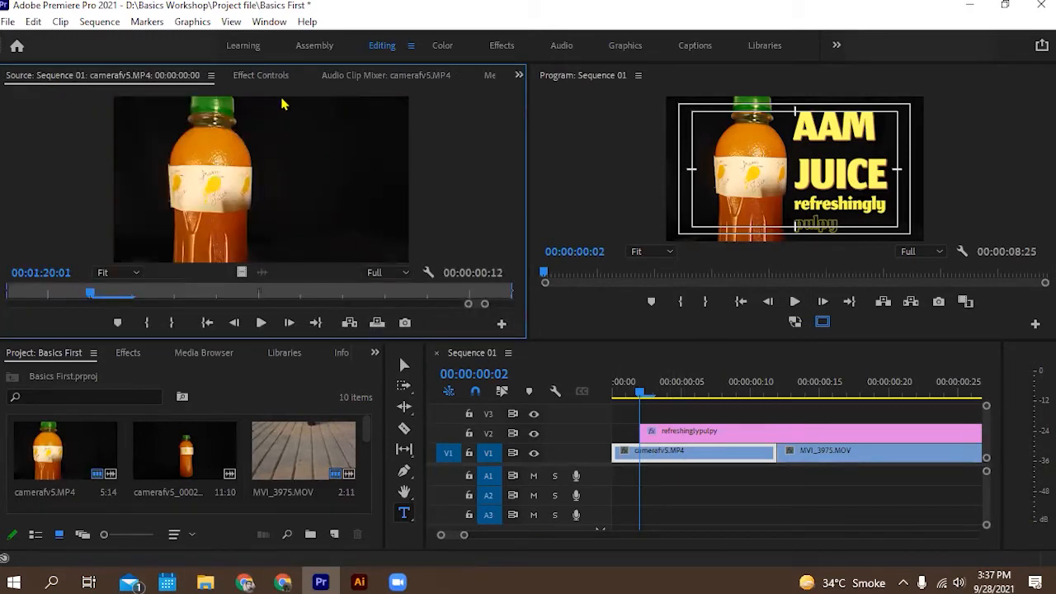
Examine the Motion, Opacity and Time Remapping properties in the effect controls of the camerafv5.MP4 clip.
{"action": "left_click", "coordinate": [264, 75]}
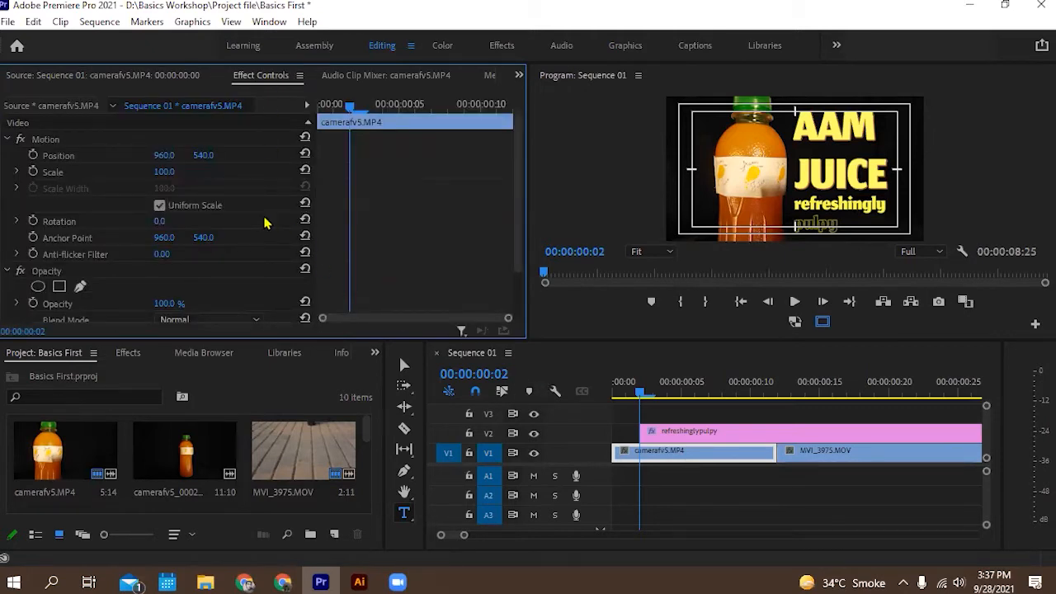
{"action": "scroll", "coordinate": [255, 223], "scroll_direction": "down", "scroll_amount": 1}
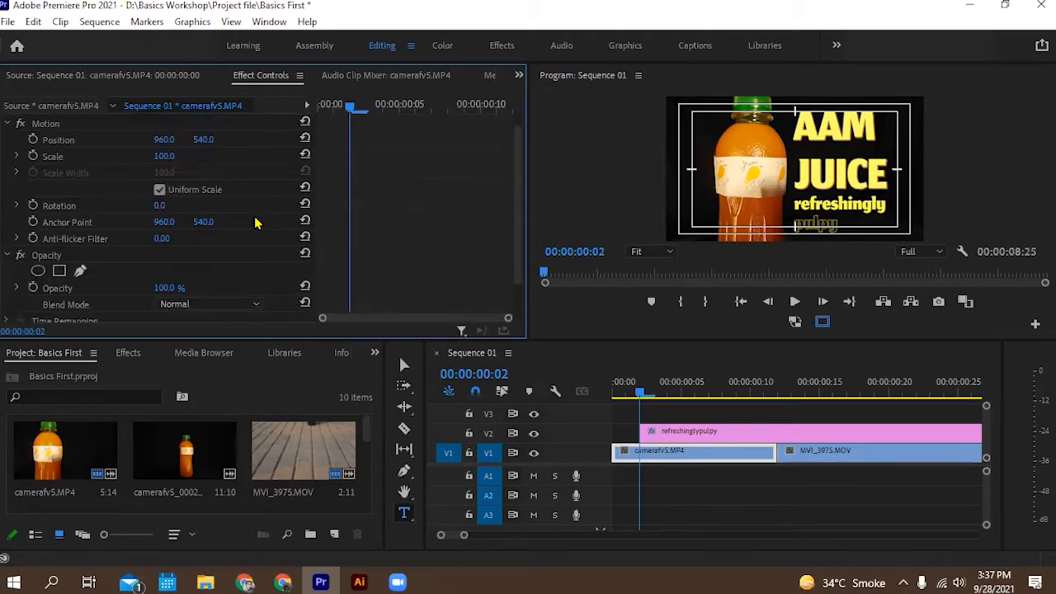
{"action": "scroll", "coordinate": [256, 223], "scroll_direction": "up", "scroll_amount": 1}
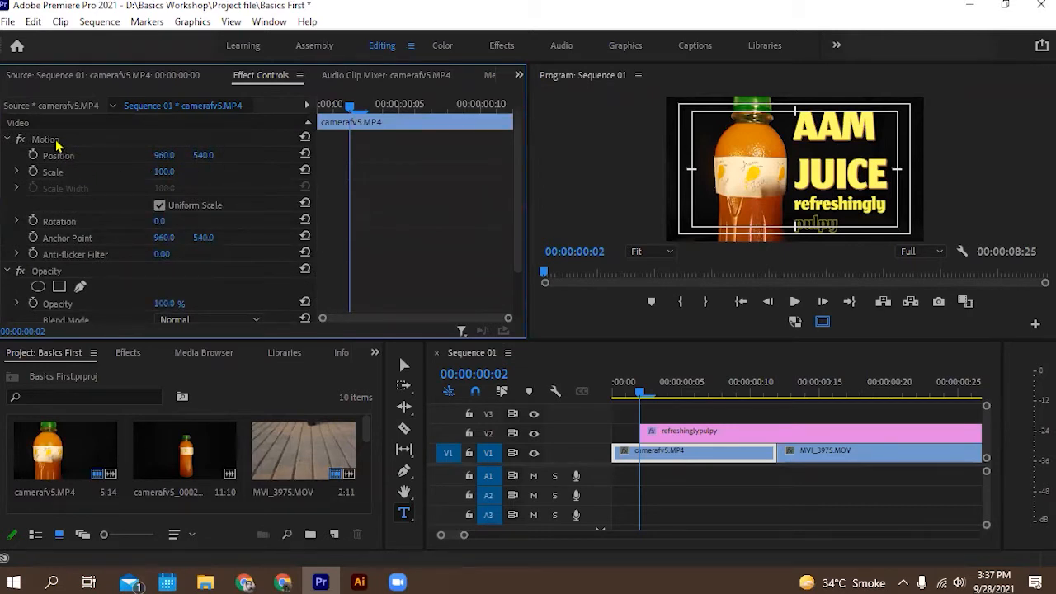
{"action": "scroll", "coordinate": [62, 175], "scroll_direction": "down", "scroll_amount": 1}
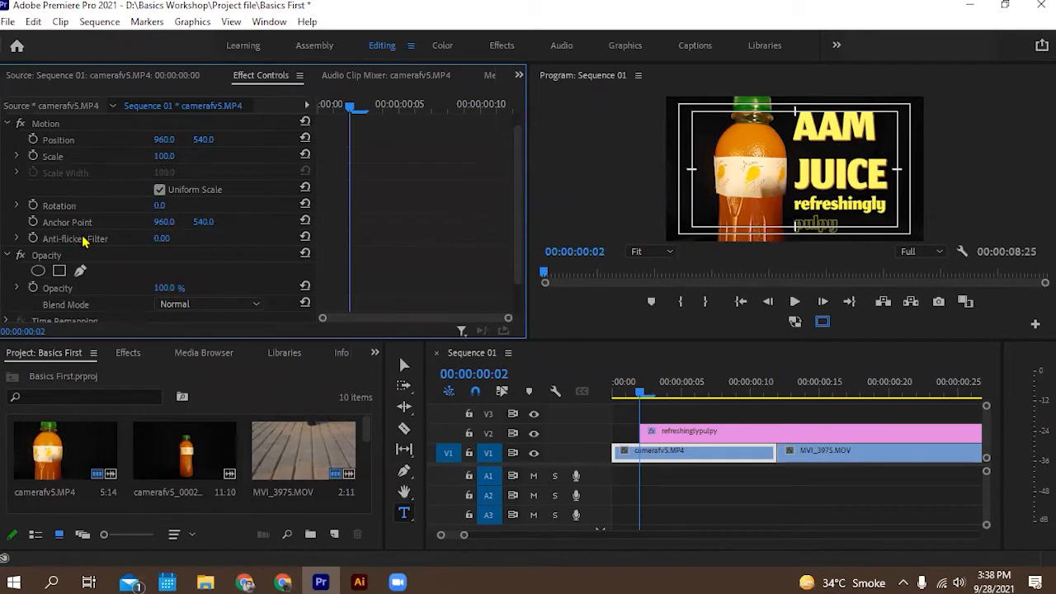
{"action": "scroll", "coordinate": [86, 241], "scroll_direction": "down", "scroll_amount": 1}
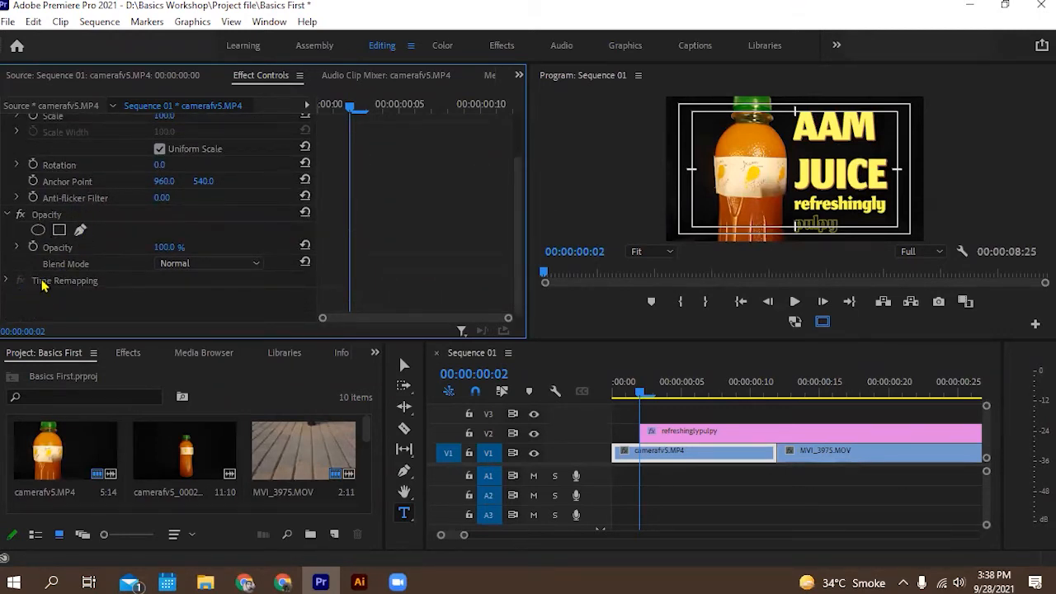
{"action": "scroll", "coordinate": [72, 280], "scroll_direction": "up", "scroll_amount": 2}
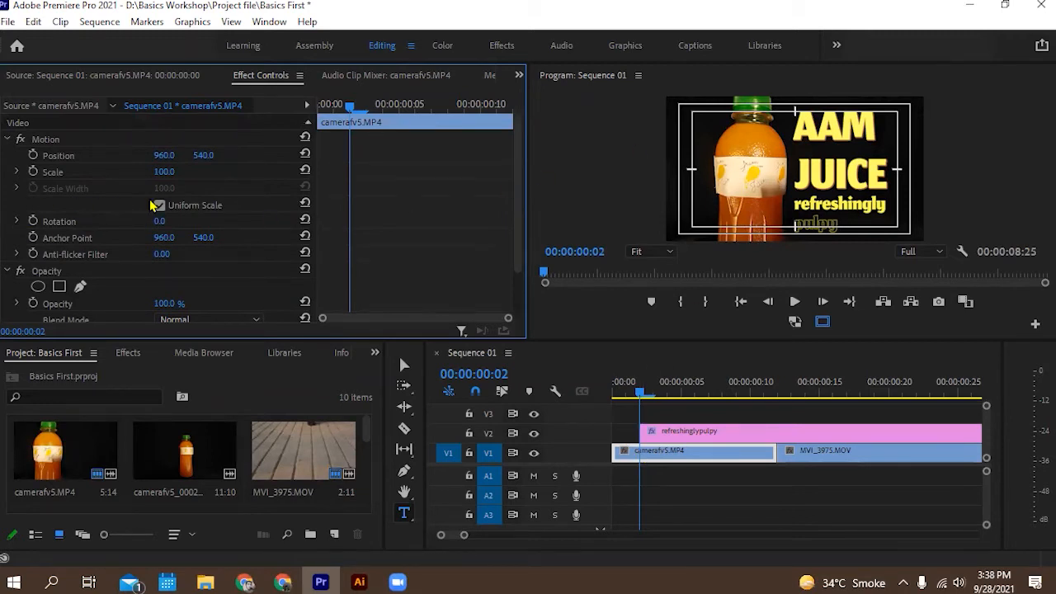
{"action": "scroll", "coordinate": [124, 244], "scroll_direction": "down", "scroll_amount": 1}
{"action": "scroll", "coordinate": [122, 245], "scroll_direction": "down", "scroll_amount": 2}
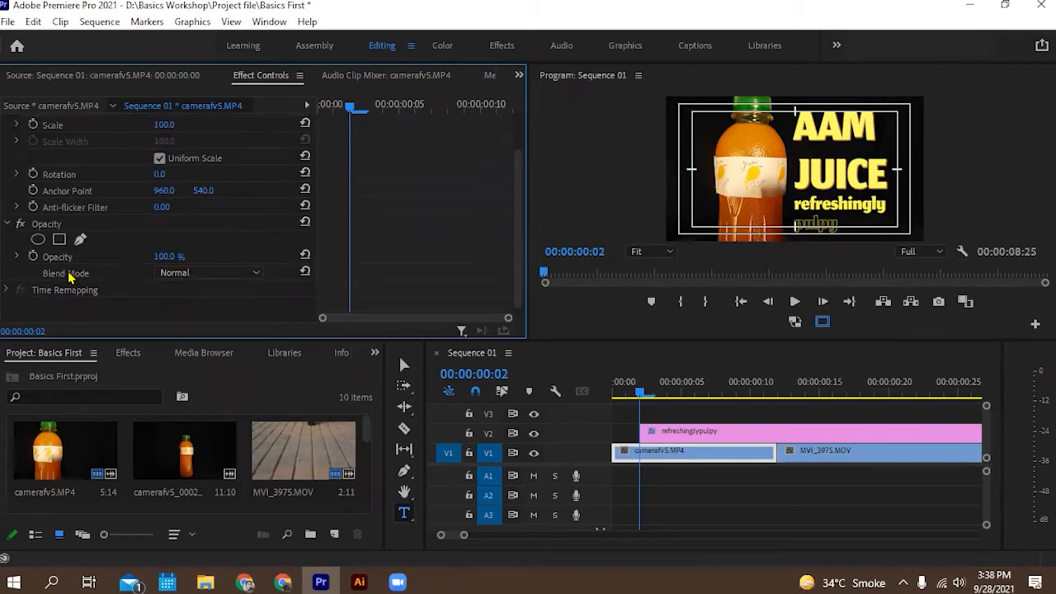
At 00:00:00:00, set the camerafv5.MP4 clip's opacity to 0% and start an opacity keyframe there.
{"action": "left_click_drag", "start_coordinate": [642, 393], "coordinate": [598, 402]}
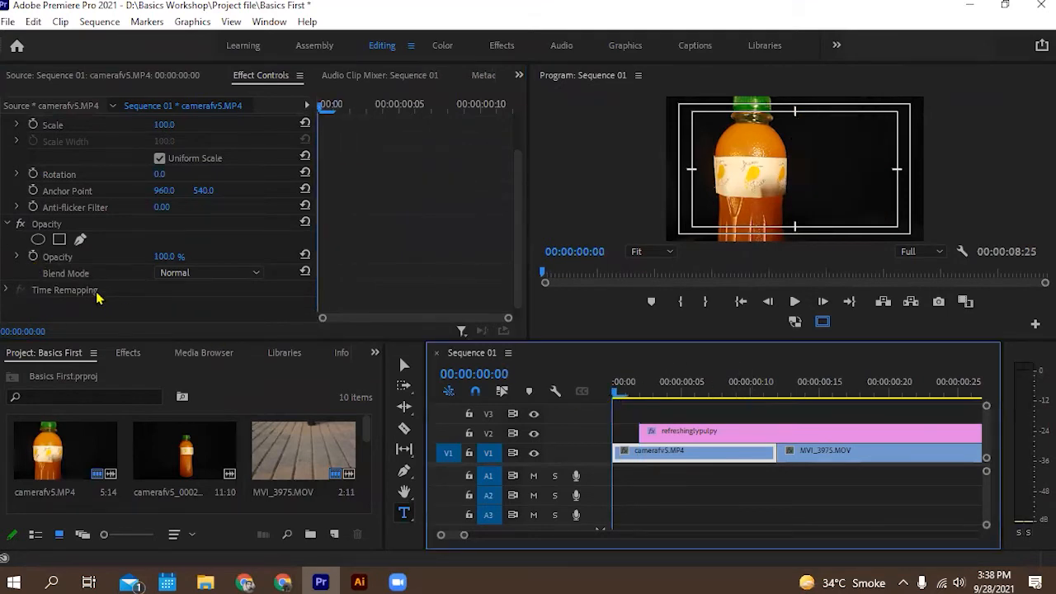
{"action": "left_click", "coordinate": [33, 257]}
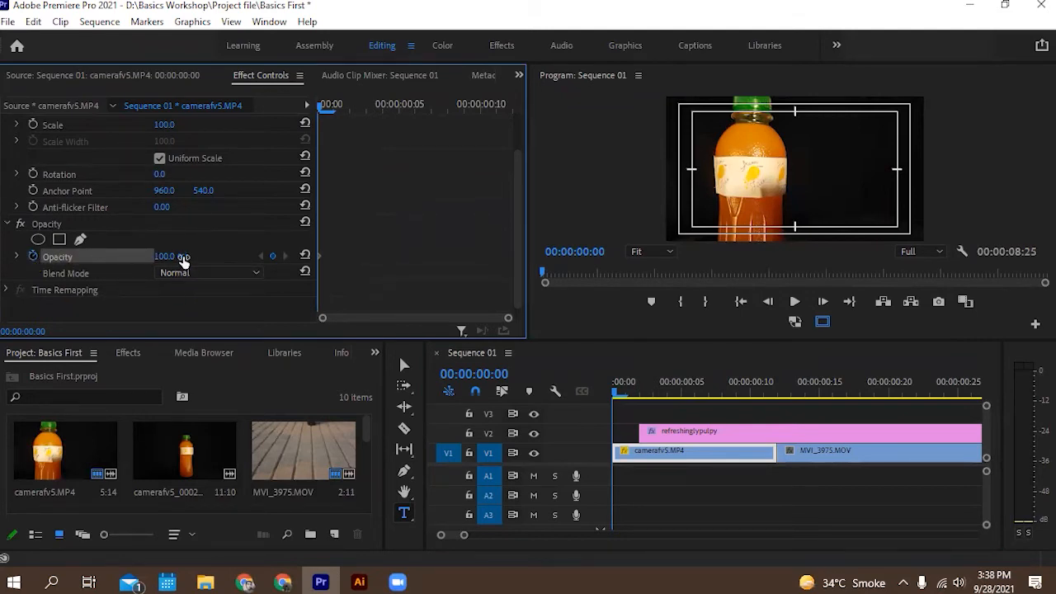
{"action": "left_click", "coordinate": [34, 257]}
{"action": "left_click", "coordinate": [569, 305]}
{"action": "left_click_drag", "start_coordinate": [180, 258], "coordinate": [124, 259]}
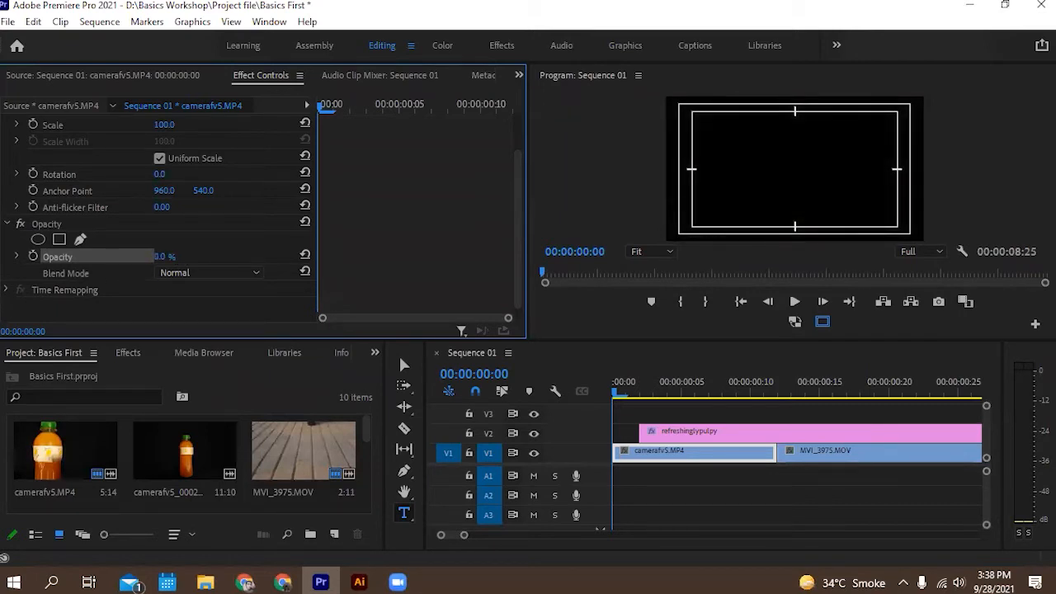
{"action": "left_click", "coordinate": [34, 257]}
Try shifting the opacity keyframe about two frames away from the clip's start, and return it to 00:00:00:00.
{"action": "left_click_drag", "start_coordinate": [508, 319], "coordinate": [541, 326]}
{"action": "left_click_drag", "start_coordinate": [321, 256], "coordinate": [353, 257]}
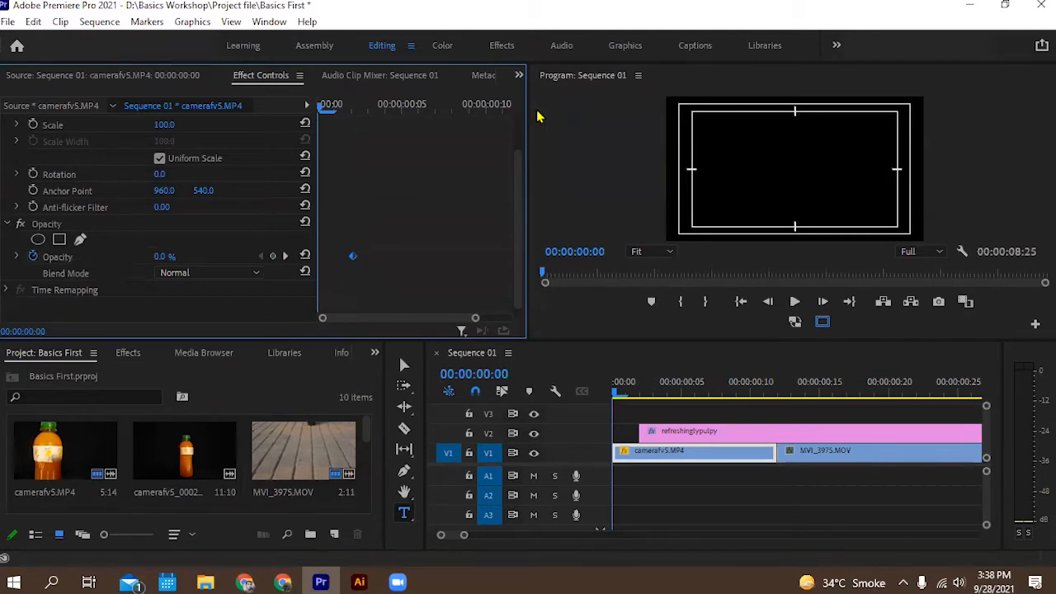
{"action": "left_click", "coordinate": [353, 257]}
{"action": "left_click_drag", "start_coordinate": [353, 257], "coordinate": [318, 262]}
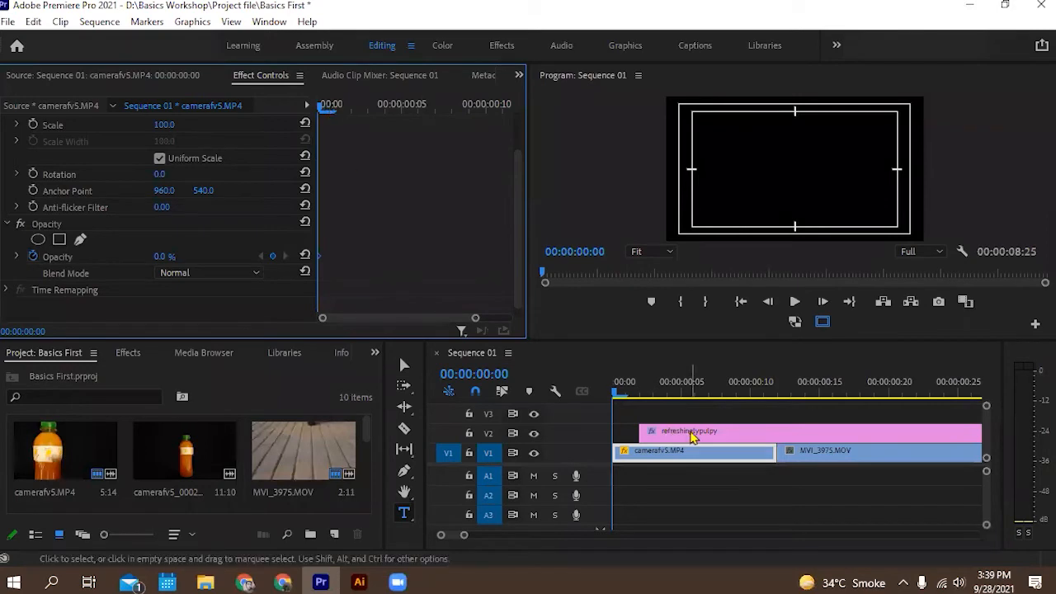
Advance the playhead four frames to 00:00:00:04 and make the title graphic on V2 start there.
{"action": "left_click", "coordinate": [637, 365]}
{"action": "key", "text": "Right"}
{"action": "key", "text": "Right"}
{"action": "key", "text": "Right"}
{"action": "key", "text": "Right"}
{"action": "left_click_drag", "start_coordinate": [691, 445], "coordinate": [715, 443]}
Add an opacity keyframe of 100% to the camerafv5.MP4 clip at 00:00:00:04.
{"action": "left_click", "coordinate": [656, 457]}
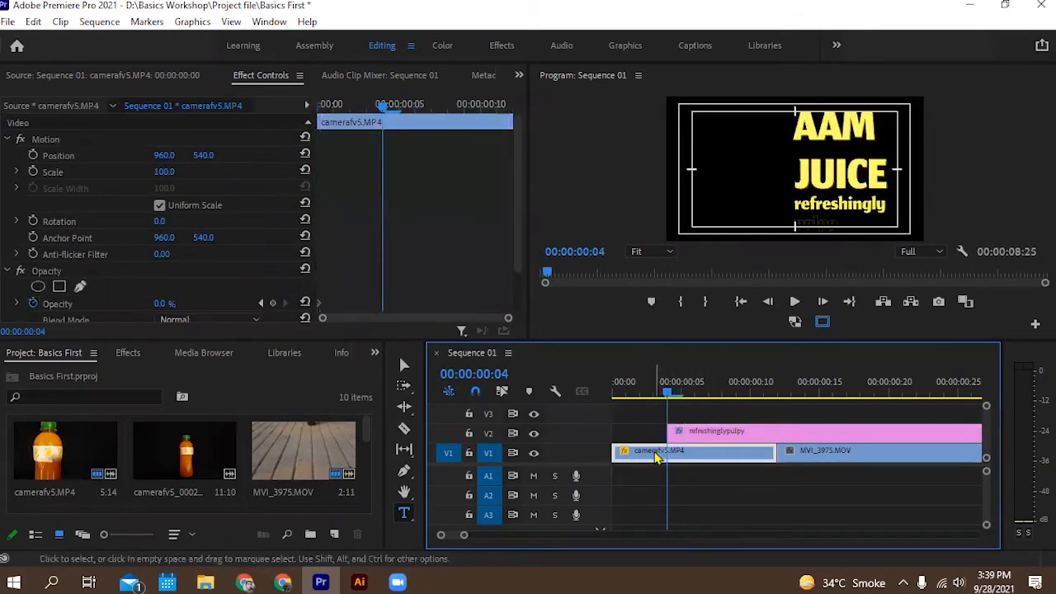
{"action": "scroll", "coordinate": [235, 227], "scroll_direction": "down", "scroll_amount": 2}
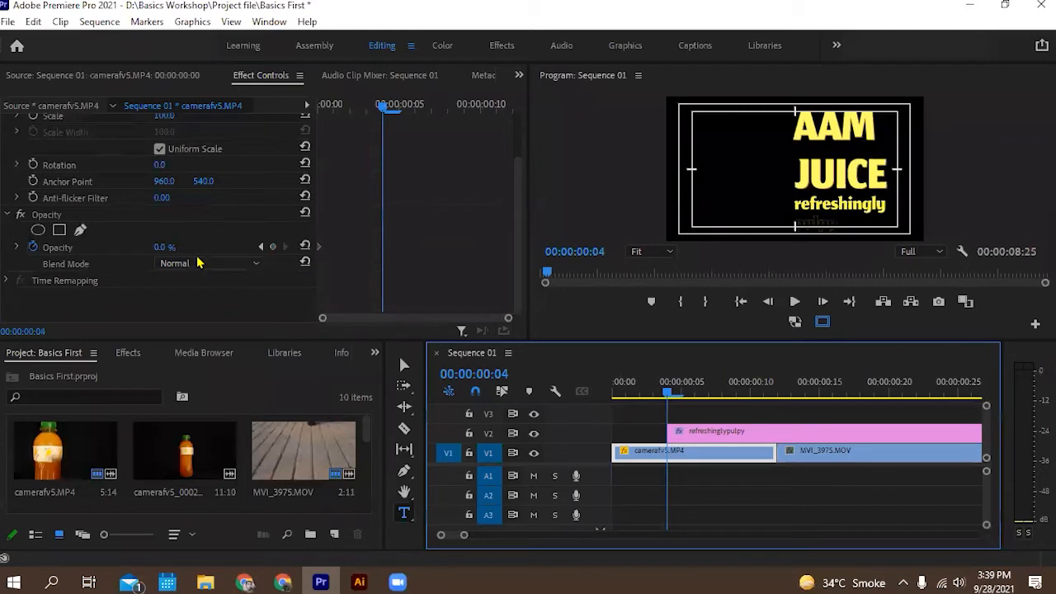
{"action": "left_click_drag", "start_coordinate": [159, 251], "coordinate": [398, 353]}
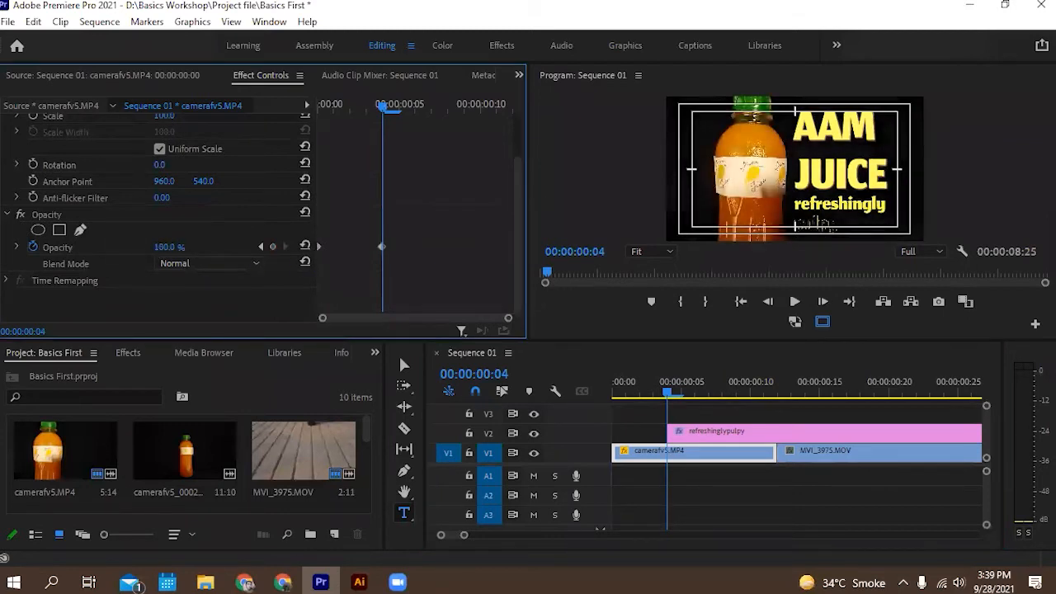
Play the sequence from its beginning to preview the fade-in of the bottle clip.
{"action": "left_click_drag", "start_coordinate": [386, 111], "coordinate": [305, 126]}
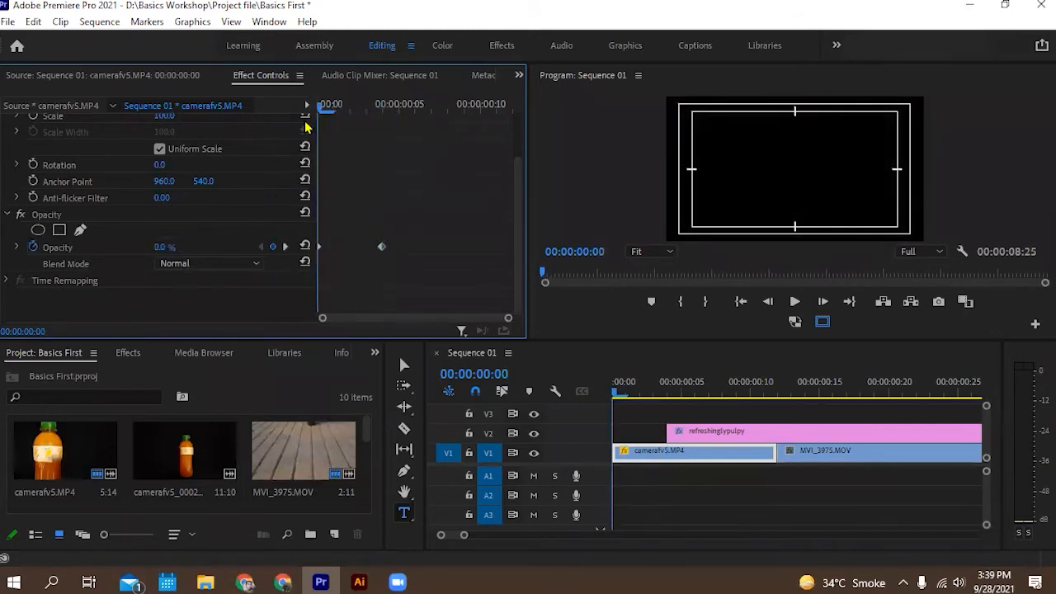
{"action": "left_click", "coordinate": [795, 301]}
{"action": "left_click", "coordinate": [794, 301]}
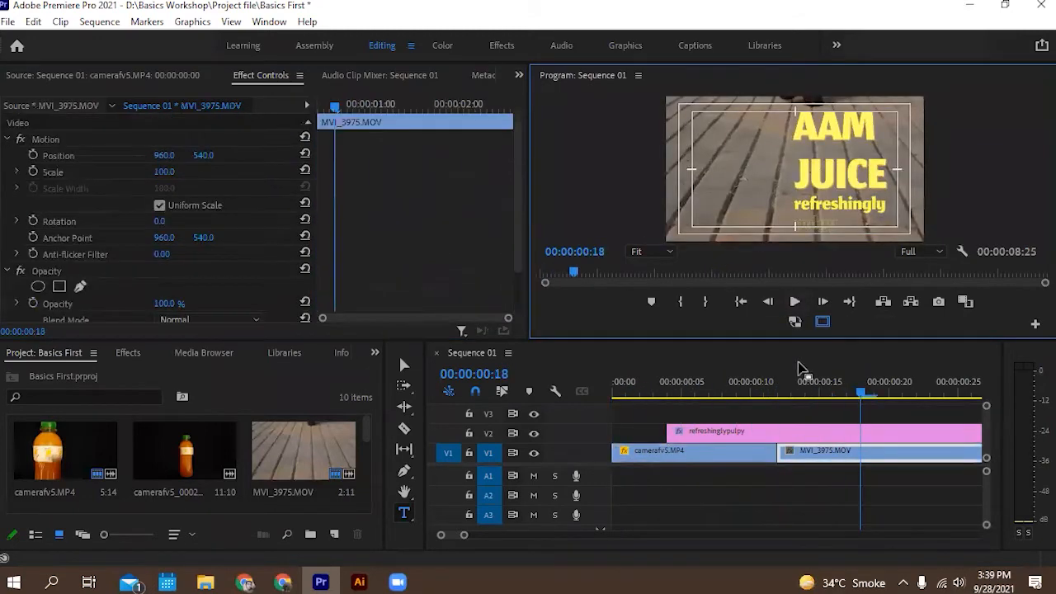
Move the 100% opacity keyframe to 00:00:00:06, make the title graphic start at the same frame and return the playhead to the beginning.
{"action": "left_click_drag", "start_coordinate": [863, 393], "coordinate": [611, 402]}
{"action": "scroll", "coordinate": [345, 238], "scroll_direction": "down", "scroll_amount": 3}
{"action": "left_click_drag", "start_coordinate": [383, 257], "coordinate": [415, 256]}
{"action": "left_click", "coordinate": [414, 109]}
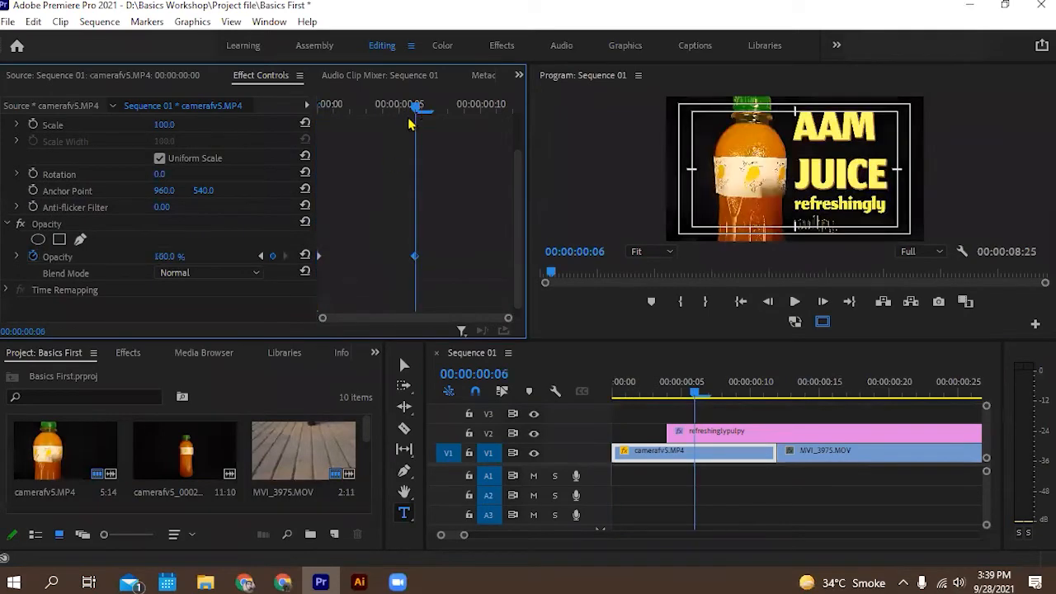
{"action": "left_click_drag", "start_coordinate": [712, 429], "coordinate": [578, 391]}
{"action": "scroll", "coordinate": [330, 198], "scroll_direction": "down", "scroll_amount": 3}
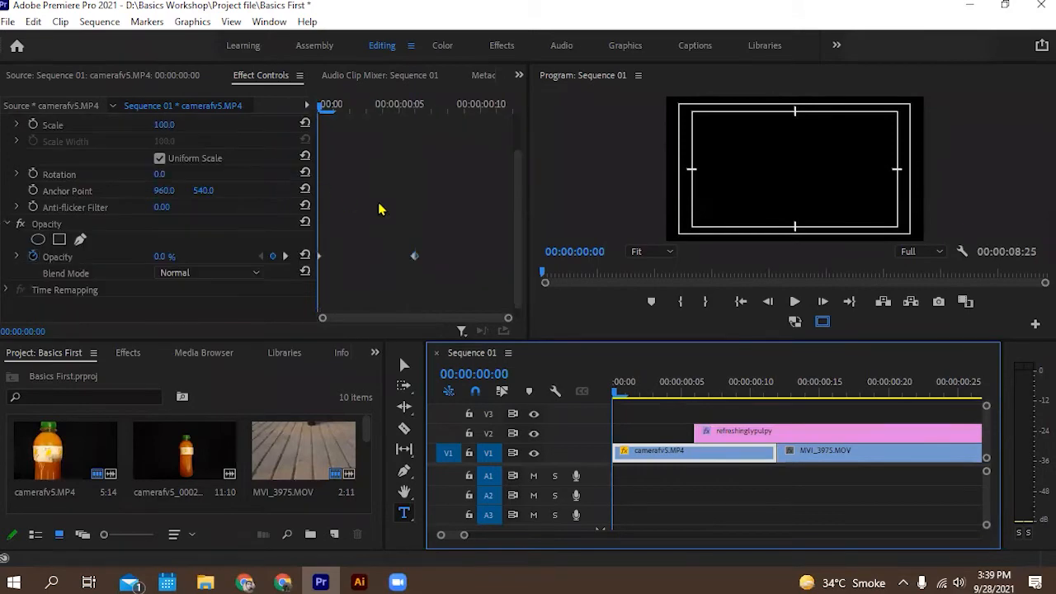
Replay the opening from 00:00:00:00 several times to review the slower fade-in and the title's entry.
{"action": "left_click", "coordinate": [795, 302]}
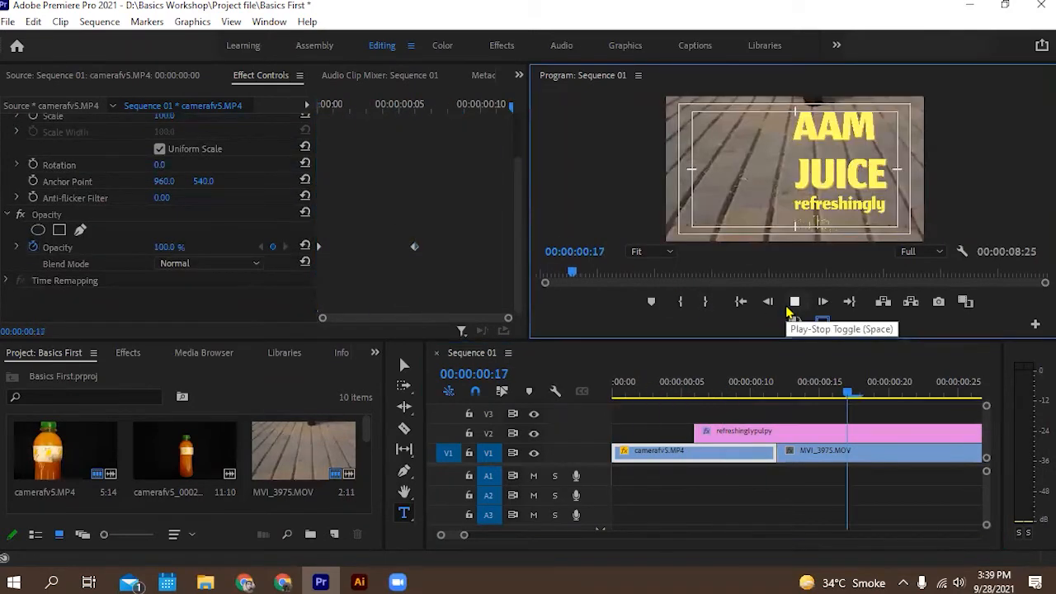
{"action": "key", "text": "Home"}
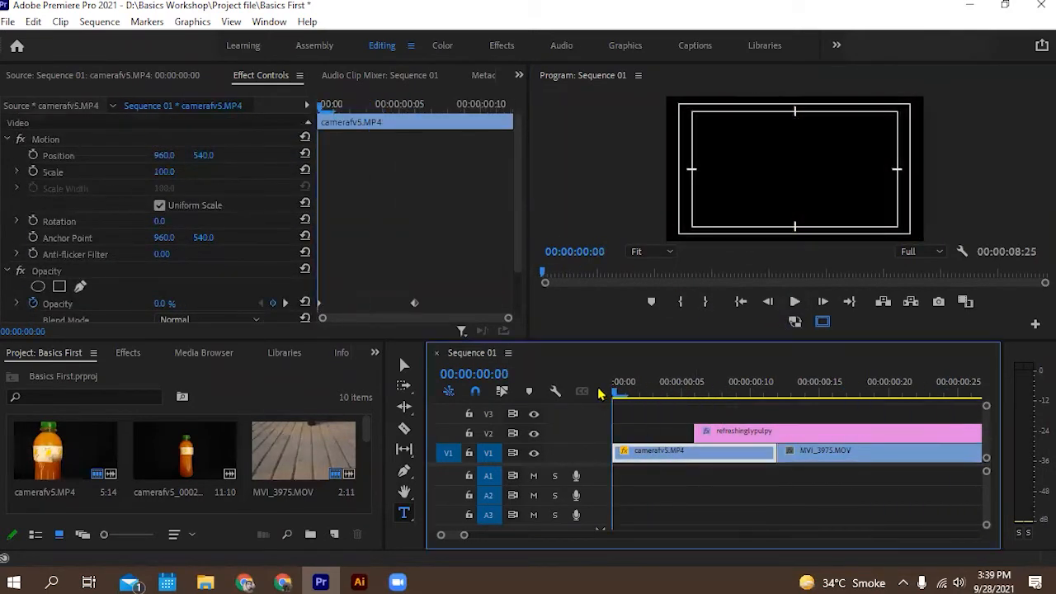
{"action": "left_click", "coordinate": [796, 302]}
{"action": "left_click_drag", "start_coordinate": [802, 391], "coordinate": [576, 406]}
{"action": "left_click", "coordinate": [792, 303]}
{"action": "left_click_drag", "start_coordinate": [752, 387], "coordinate": [606, 399]}
Select the title graphic on V2, view its effect controls and place the playhead at its first frame, 00:00:00:06.
{"action": "left_click", "coordinate": [731, 432]}
{"action": "scroll", "coordinate": [266, 191], "scroll_direction": "down", "scroll_amount": 3}
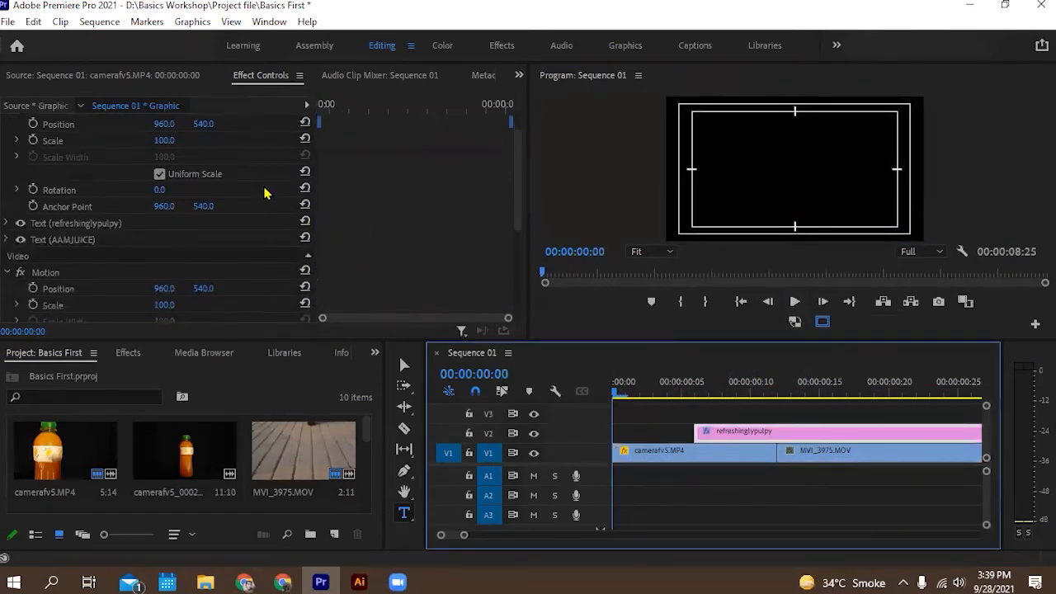
{"action": "scroll", "coordinate": [266, 200], "scroll_direction": "down", "scroll_amount": 4}
{"action": "left_click", "coordinate": [697, 394]}
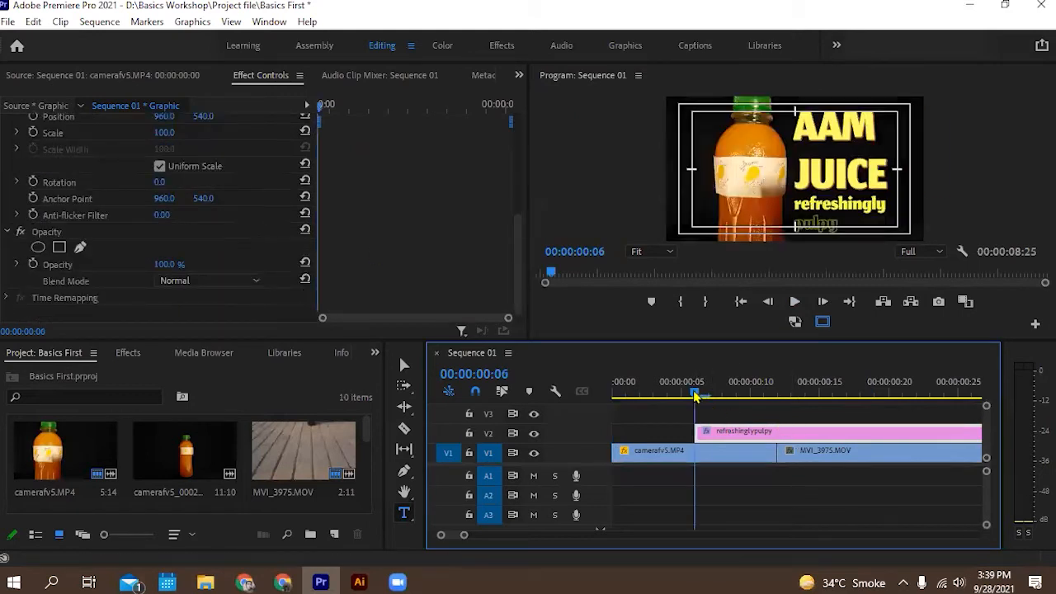
{"action": "scroll", "coordinate": [248, 255], "scroll_direction": "up", "scroll_amount": 7}
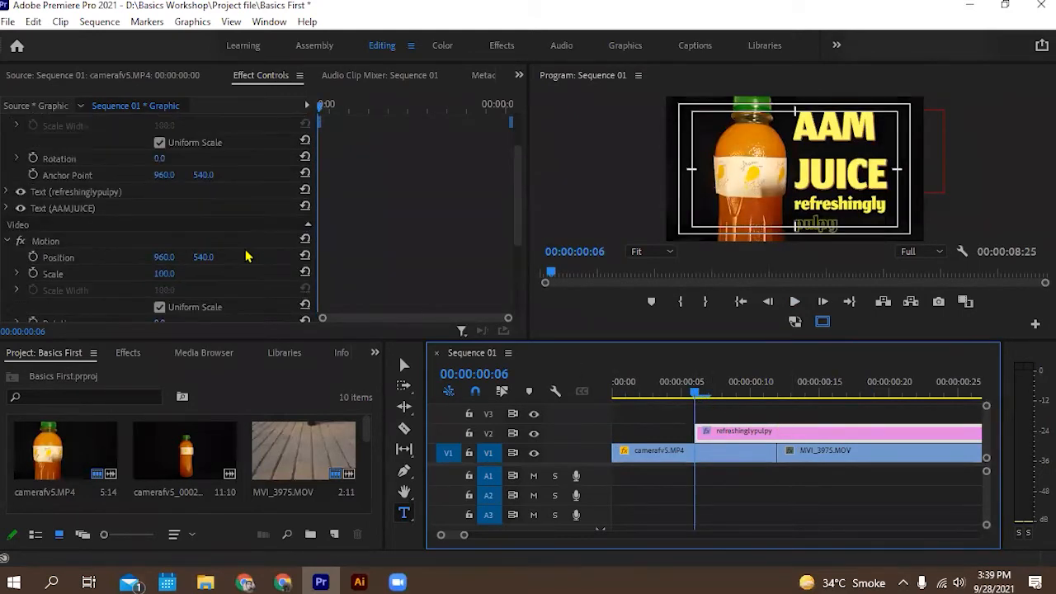
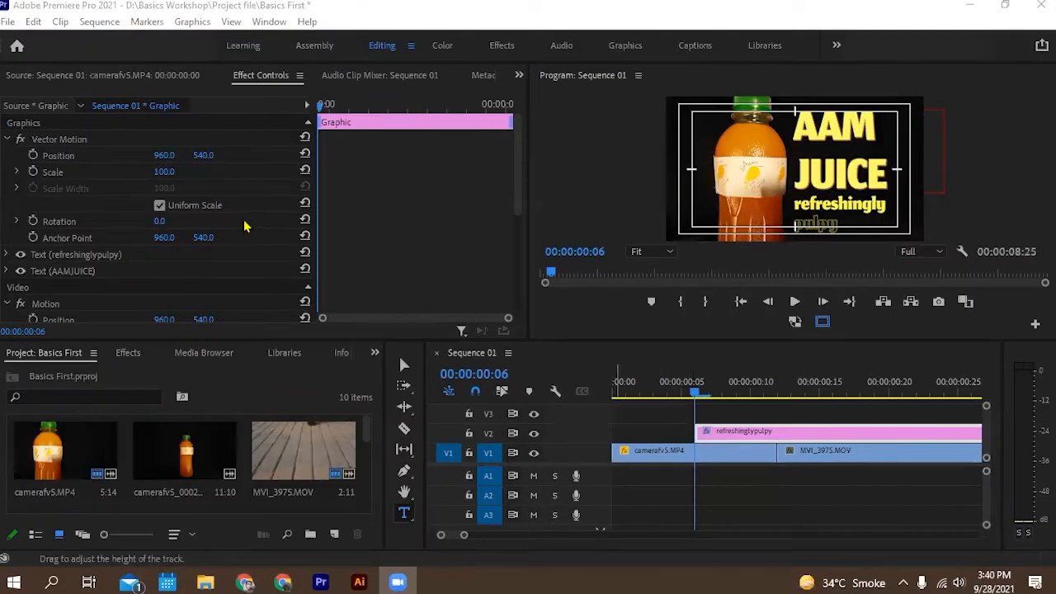
Try changing the graphic's horizontal Vector Motion position, and undo the change.
{"action": "left_click", "coordinate": [747, 444]}
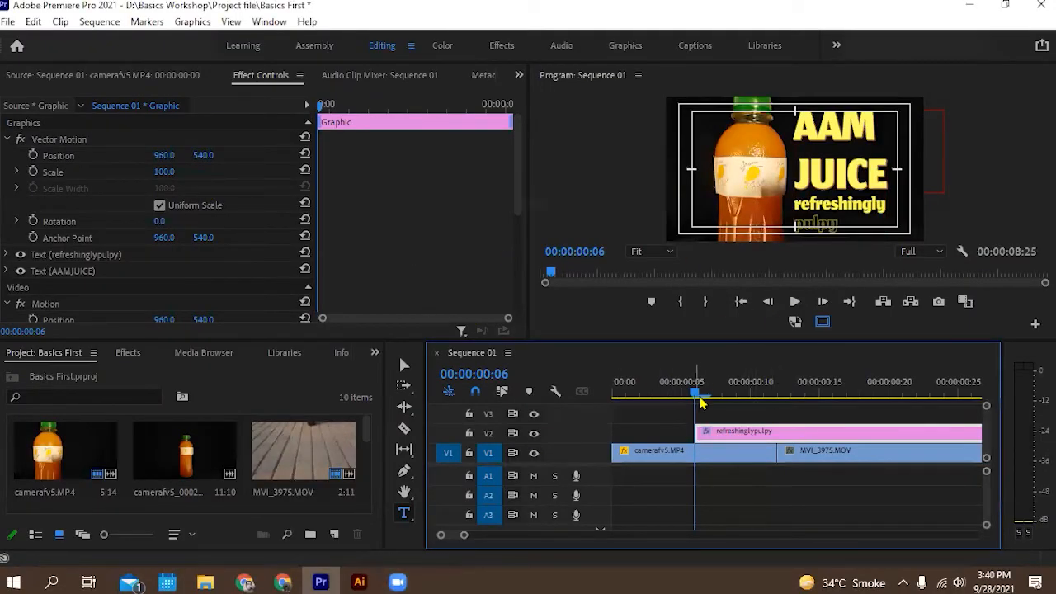
{"action": "scroll", "coordinate": [216, 245], "scroll_direction": "down", "scroll_amount": 1}
{"action": "scroll", "coordinate": [216, 244], "scroll_direction": "up", "scroll_amount": 1}
{"action": "left_click_drag", "start_coordinate": [164, 159], "coordinate": [170, 156]}
{"action": "key", "text": "ctrl+z"}
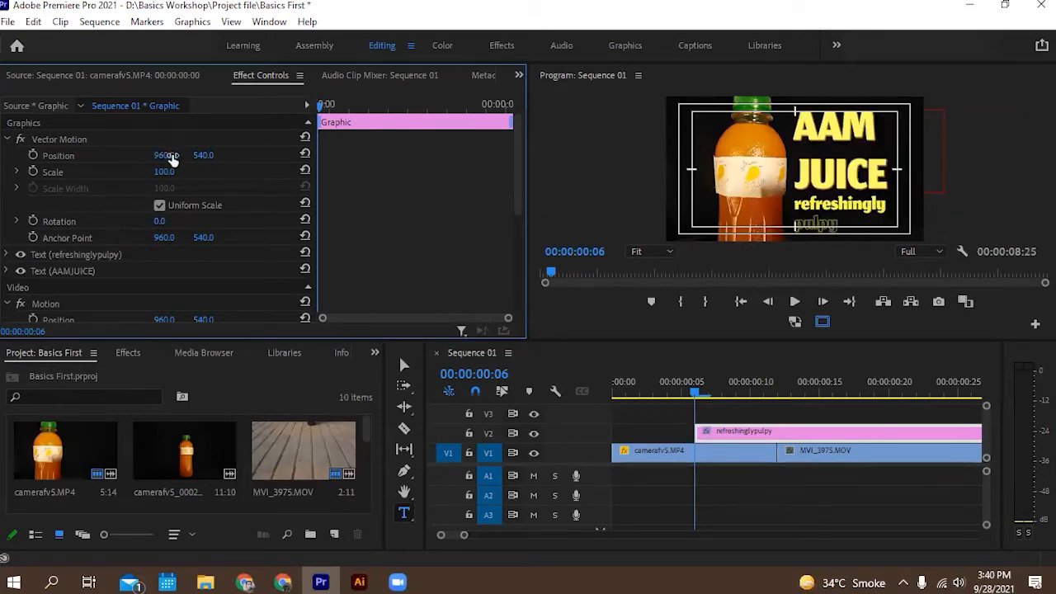
Expand the Text (AAMJUICE) layer's properties and examine its source text, appearance and transform settings.
{"action": "scroll", "coordinate": [216, 204], "scroll_direction": "down", "scroll_amount": 6}
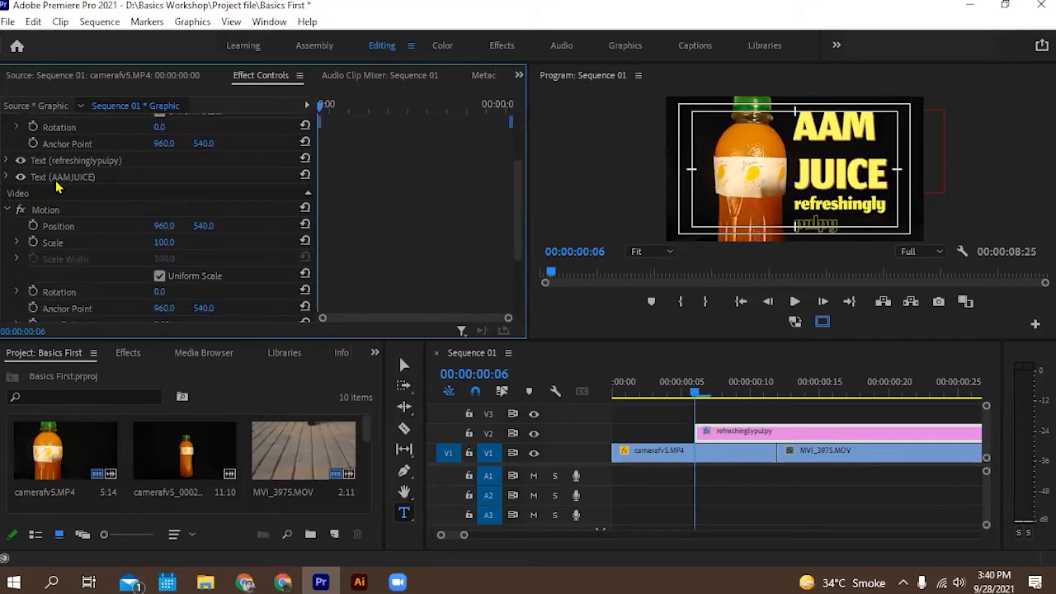
{"action": "left_click", "coordinate": [58, 179]}
{"action": "scroll", "coordinate": [245, 246], "scroll_direction": "up", "scroll_amount": 2}
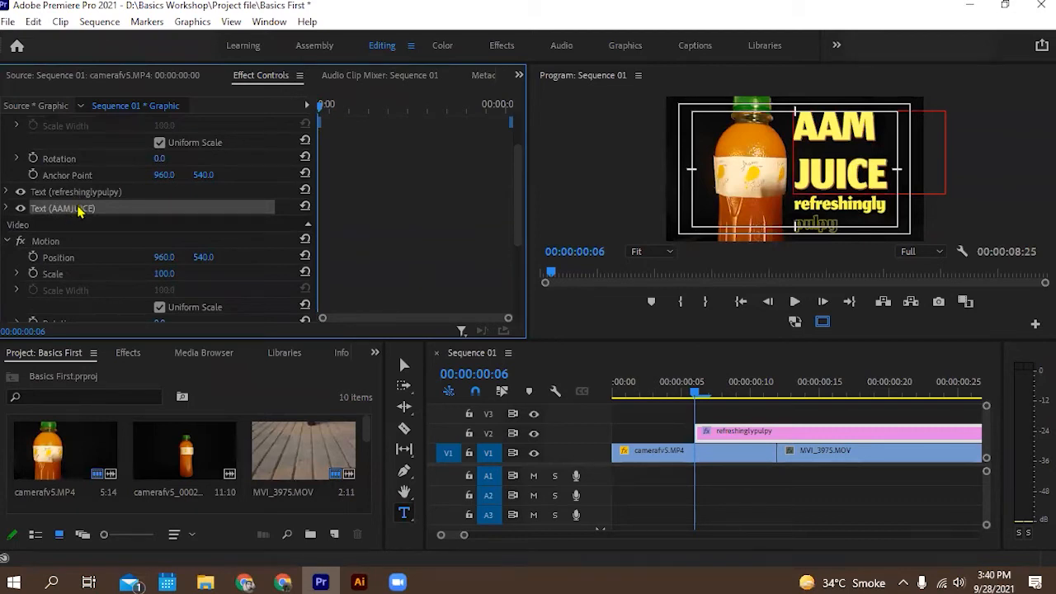
{"action": "left_click", "coordinate": [7, 209]}
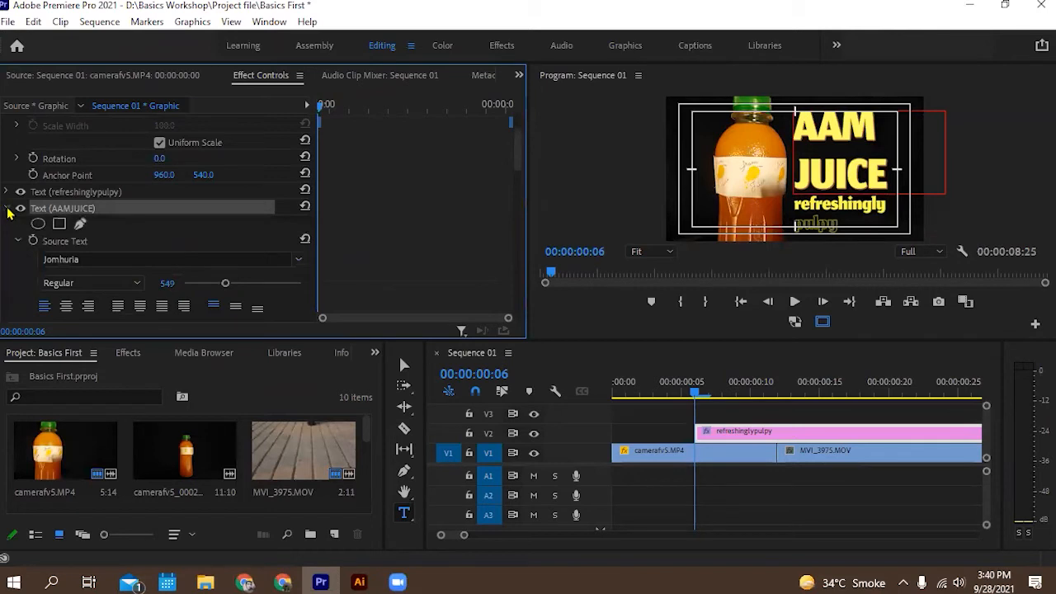
{"action": "scroll", "coordinate": [90, 239], "scroll_direction": "down", "scroll_amount": 3}
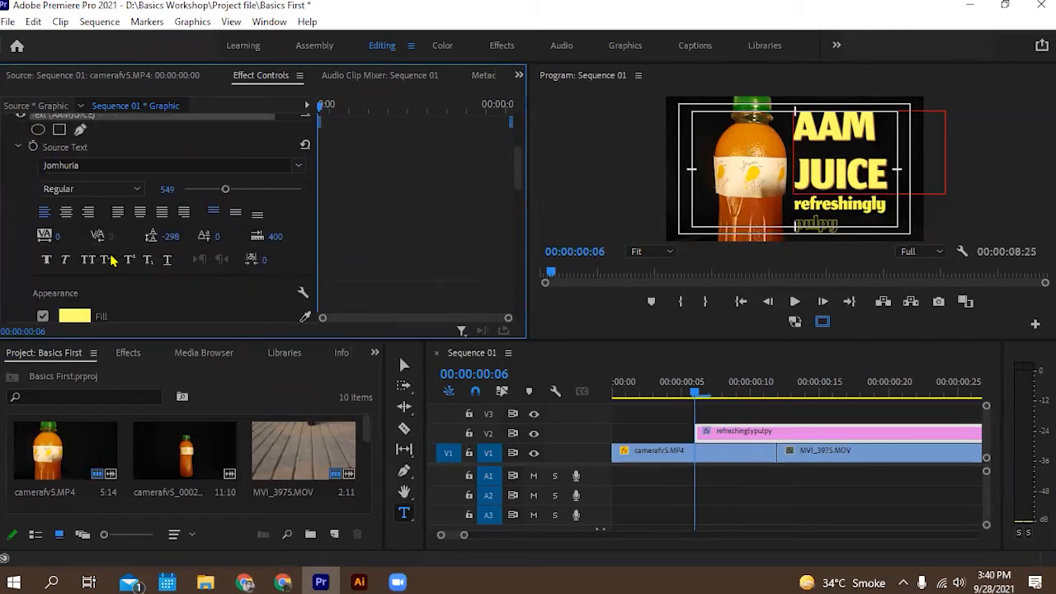
{"action": "scroll", "coordinate": [154, 165], "scroll_direction": "down", "scroll_amount": 10}
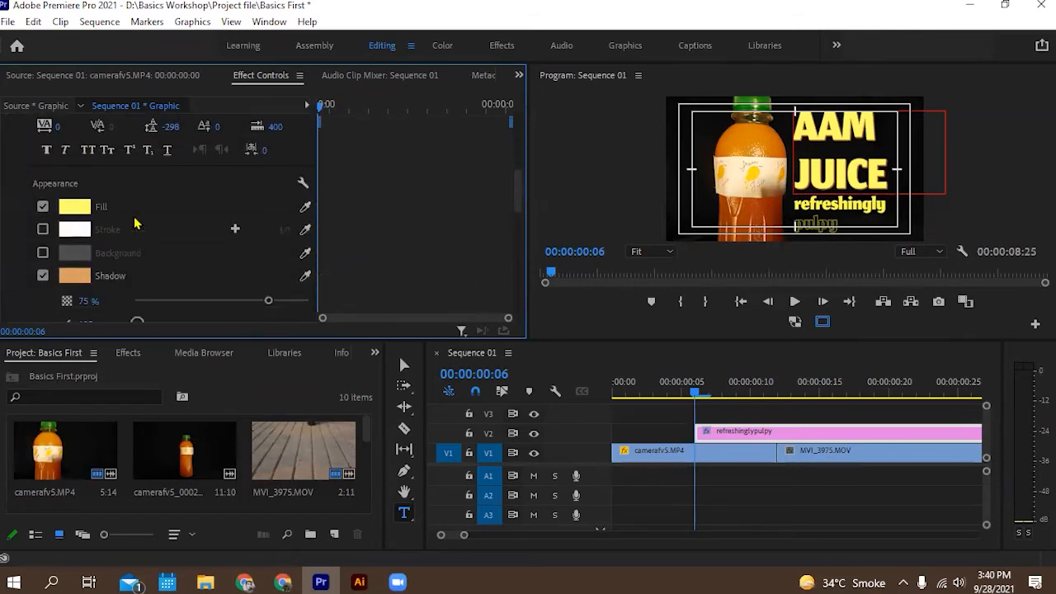
{"action": "scroll", "coordinate": [107, 223], "scroll_direction": "down", "scroll_amount": 2}
{"action": "scroll", "coordinate": [62, 181], "scroll_direction": "down", "scroll_amount": 2}
{"action": "scroll", "coordinate": [76, 177], "scroll_direction": "down", "scroll_amount": 4}
{"action": "scroll", "coordinate": [74, 181], "scroll_direction": "up", "scroll_amount": 6}
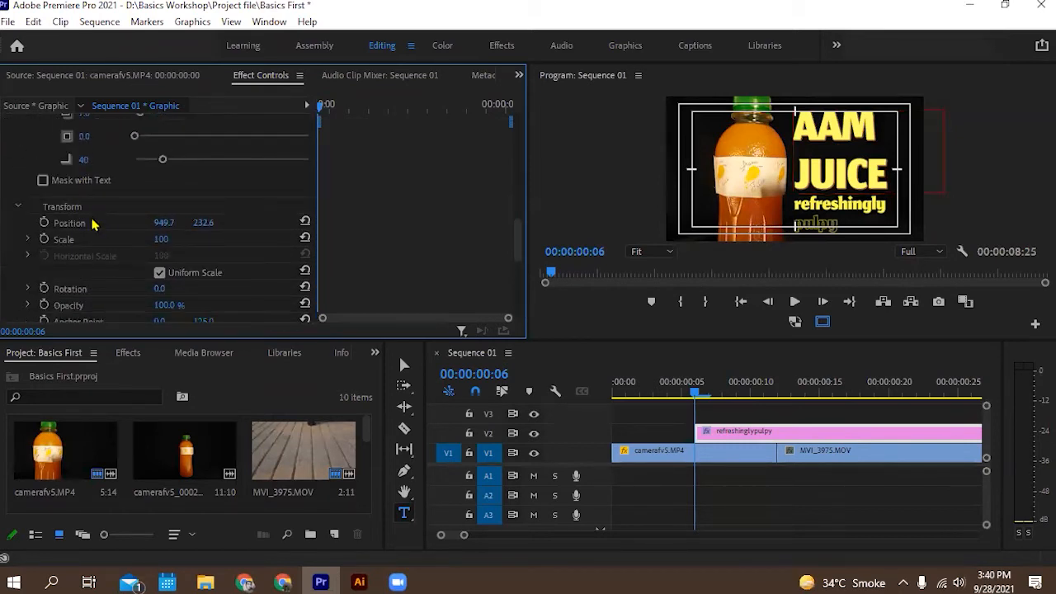
Shift the AAMJUICE text toward the right outside the frame by setting its horizontal transform position to 1893.7.
{"action": "scroll", "coordinate": [88, 220], "scroll_direction": "down", "scroll_amount": 1}
{"action": "left_click_drag", "start_coordinate": [151, 212], "coordinate": [437, 212]}
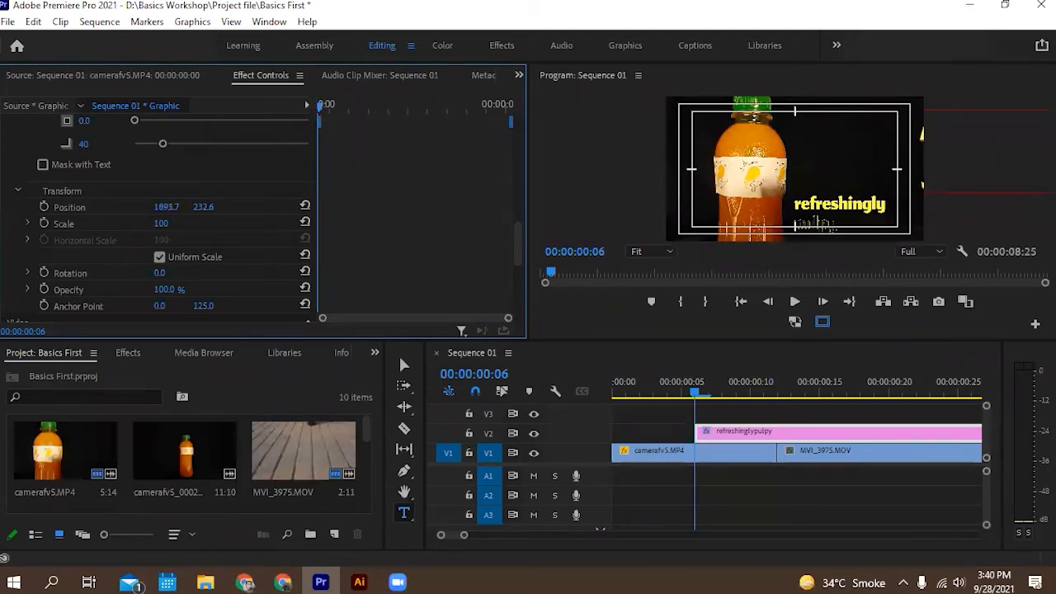
Start Position keyframing for the AAM JUICE text at frame 6 with the text off-screen at 1925.7, 232.6.
{"action": "left_click", "coordinate": [43, 210]}
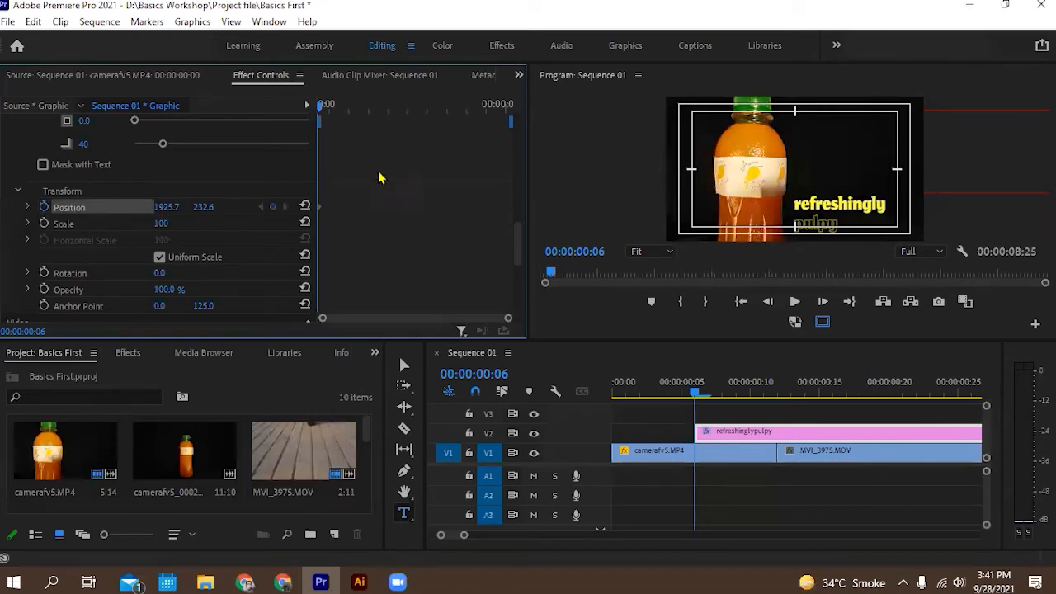
{"action": "left_click_drag", "start_coordinate": [699, 396], "coordinate": [790, 416]}
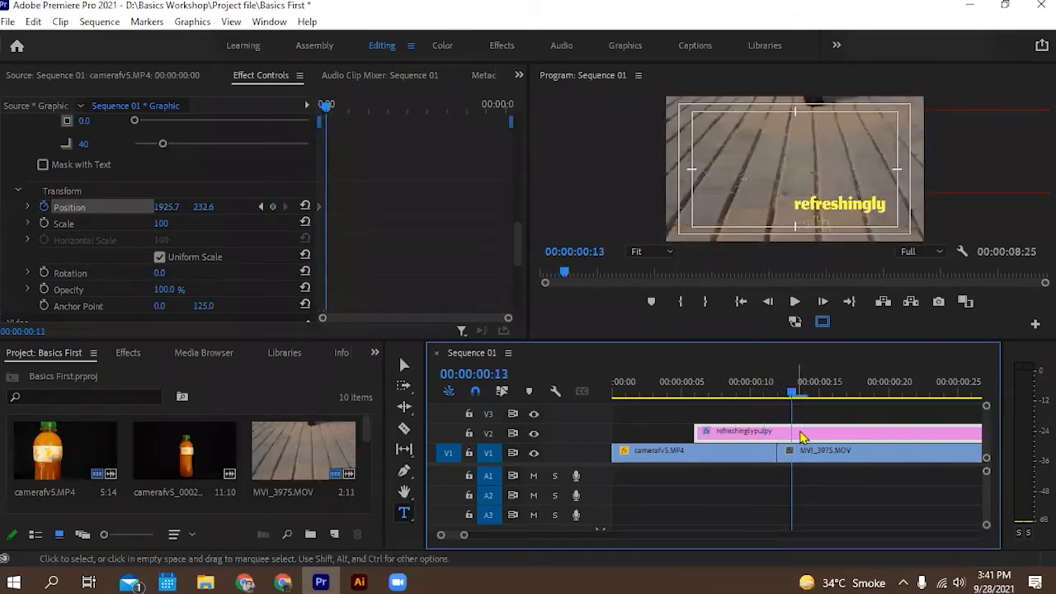
Move the MVI_3975.MOV clip to start at about frame 21 and extend camerafv5.MP4 to about frame 16.
{"action": "left_click", "coordinate": [801, 455]}
{"action": "left_click_drag", "start_coordinate": [933, 452], "coordinate": [931, 453]}
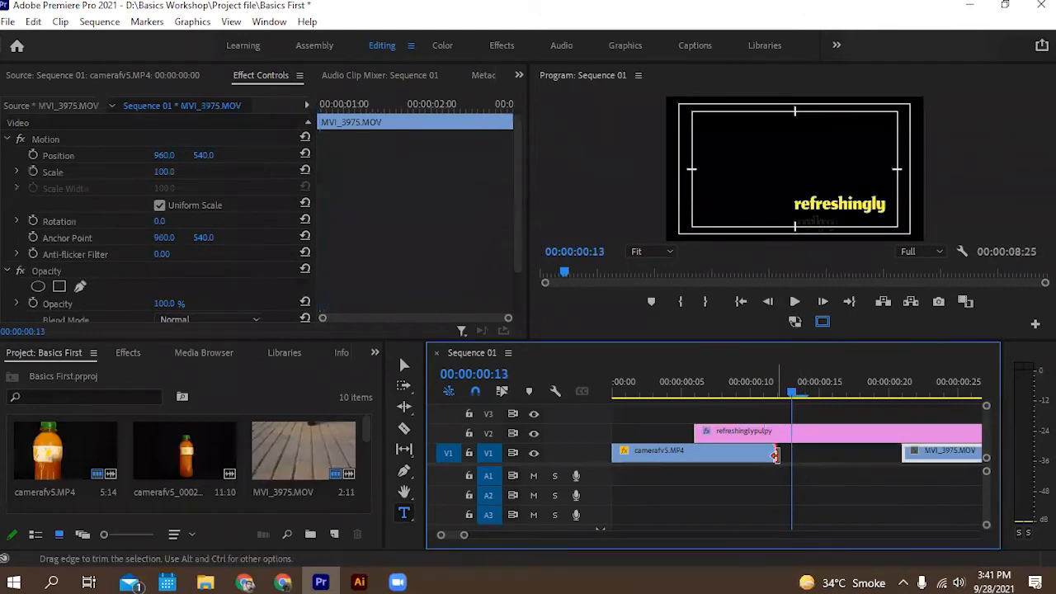
{"action": "left_click_drag", "start_coordinate": [776, 455], "coordinate": [832, 455]}
Add a second Position keyframe at frame 11 that brings the AAM JUICE text horizontally into the frame beside the bottle.
{"action": "left_click_drag", "start_coordinate": [792, 400], "coordinate": [768, 409]}
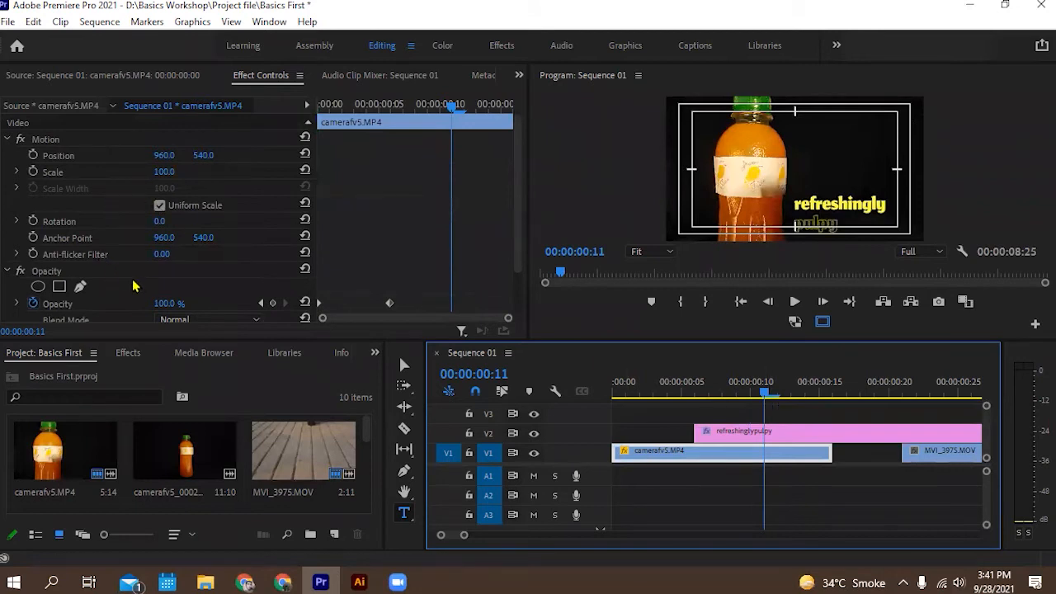
{"action": "scroll", "coordinate": [128, 284], "scroll_direction": "down", "scroll_amount": 3}
{"action": "left_click", "coordinate": [746, 436]}
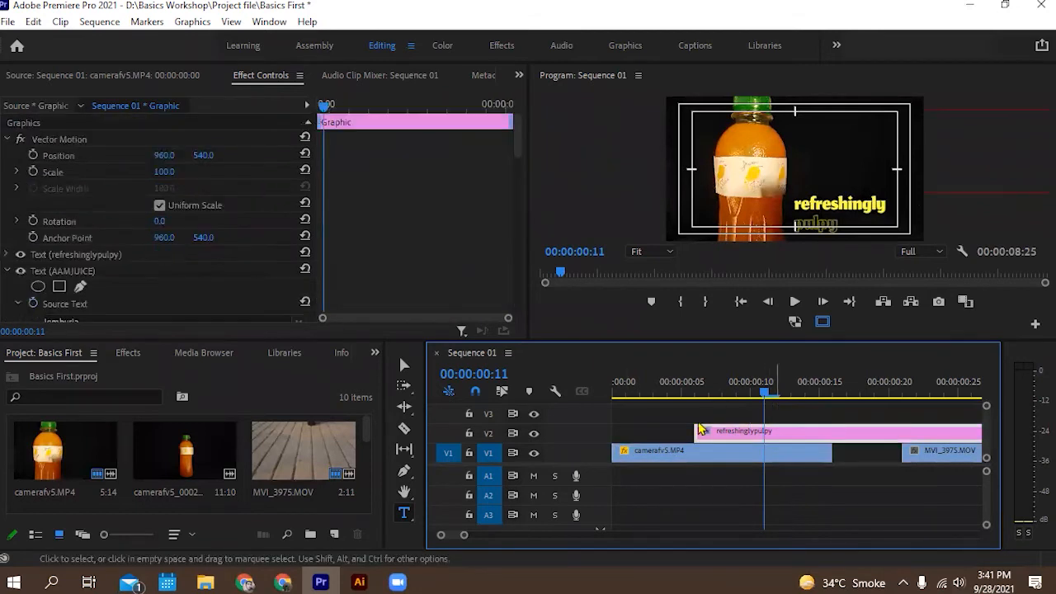
{"action": "scroll", "coordinate": [103, 216], "scroll_direction": "down", "scroll_amount": 10}
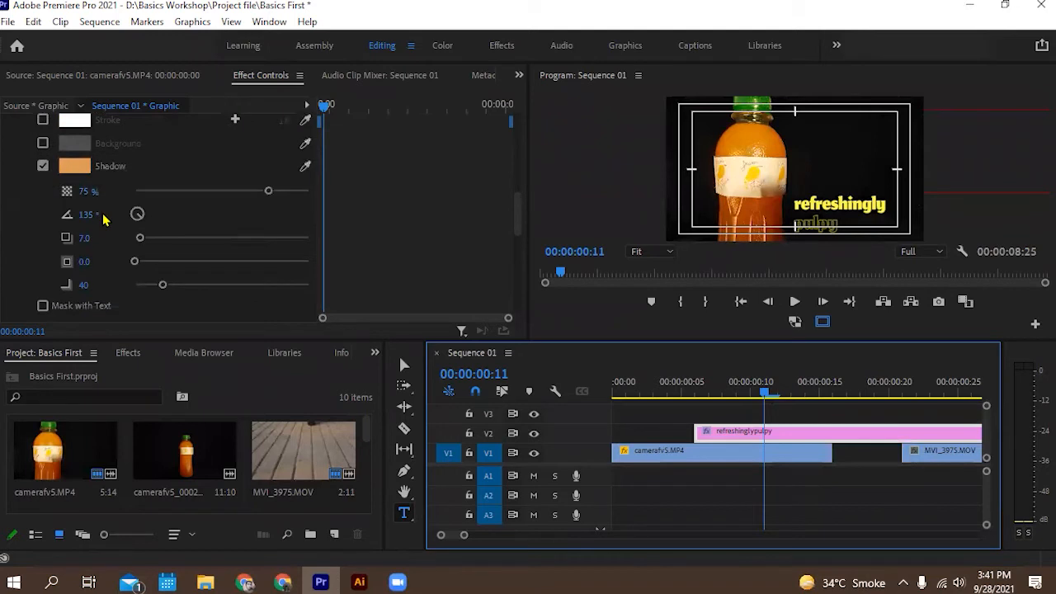
{"action": "scroll", "coordinate": [103, 218], "scroll_direction": "down", "scroll_amount": 3}
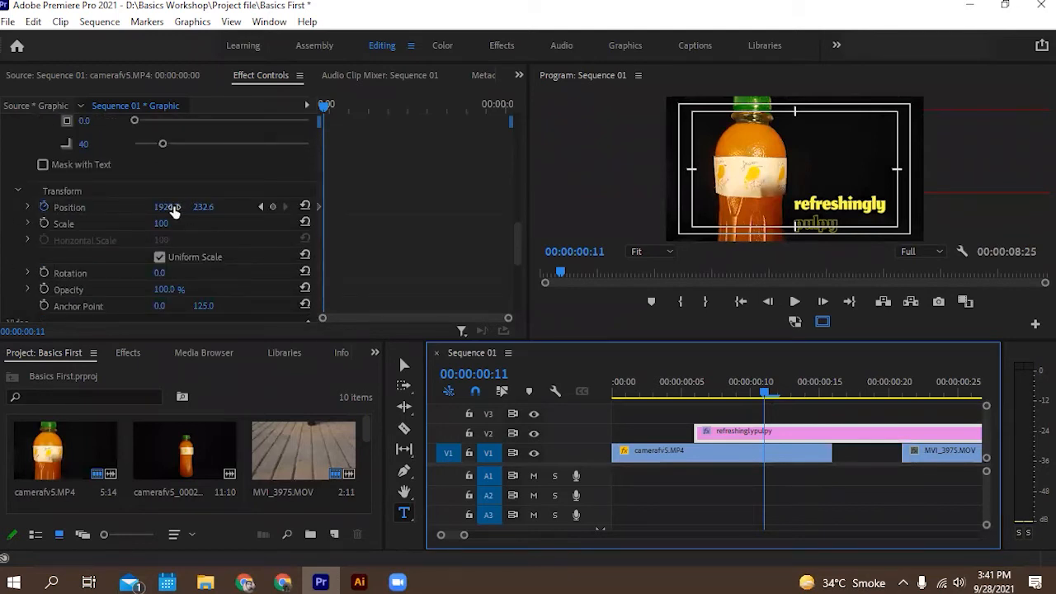
{"action": "left_click_drag", "start_coordinate": [172, 208], "coordinate": [81, 208]}
Play the opening of the sequence several times to review the AAM JUICE text's slide-in.
{"action": "left_click_drag", "start_coordinate": [699, 392], "coordinate": [587, 400]}
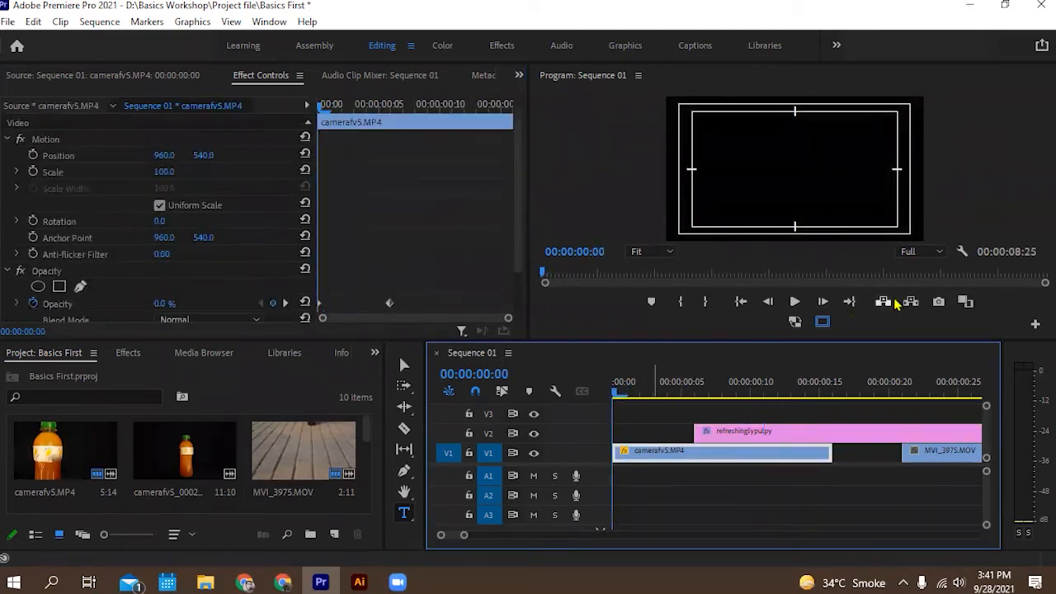
{"action": "left_click", "coordinate": [793, 301]}
{"action": "left_click", "coordinate": [626, 392]}
{"action": "left_click", "coordinate": [794, 302]}
{"action": "left_click", "coordinate": [793, 306]}
{"action": "left_click_drag", "start_coordinate": [820, 392], "coordinate": [620, 417]}
{"action": "left_click", "coordinate": [800, 305]}
{"action": "left_click", "coordinate": [800, 305]}
Set the temporal interpolation of the AAM JUICE text's second Position keyframe to Continuous Bezier.
{"action": "left_click_drag", "start_coordinate": [786, 391], "coordinate": [690, 410]}
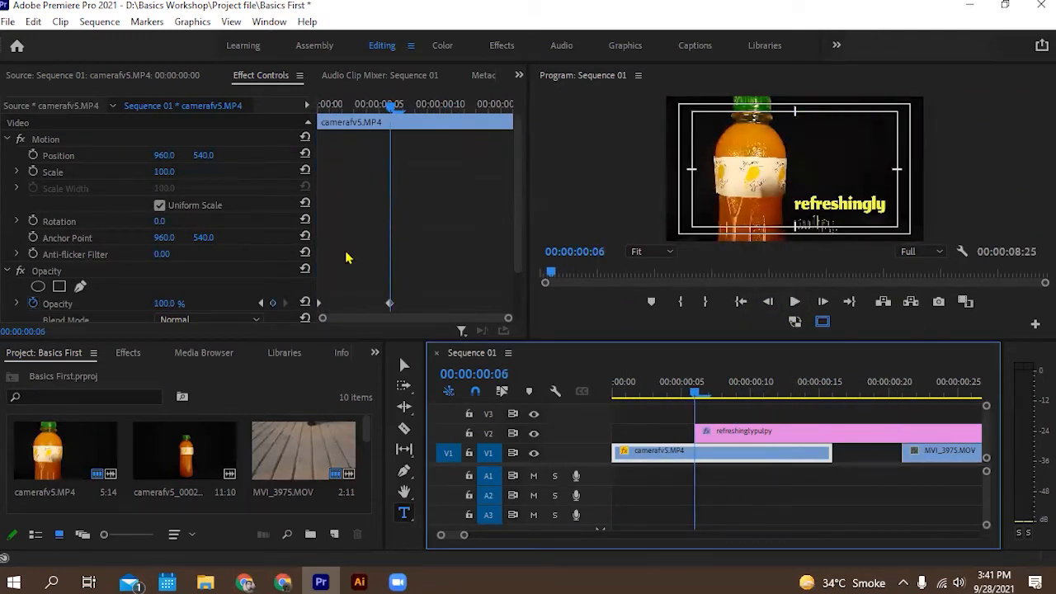
{"action": "scroll", "coordinate": [346, 258], "scroll_direction": "down", "scroll_amount": 2}
{"action": "left_click", "coordinate": [701, 432]}
{"action": "scroll", "coordinate": [245, 269], "scroll_direction": "down", "scroll_amount": 1}
{"action": "scroll", "coordinate": [235, 268], "scroll_direction": "down", "scroll_amount": 8}
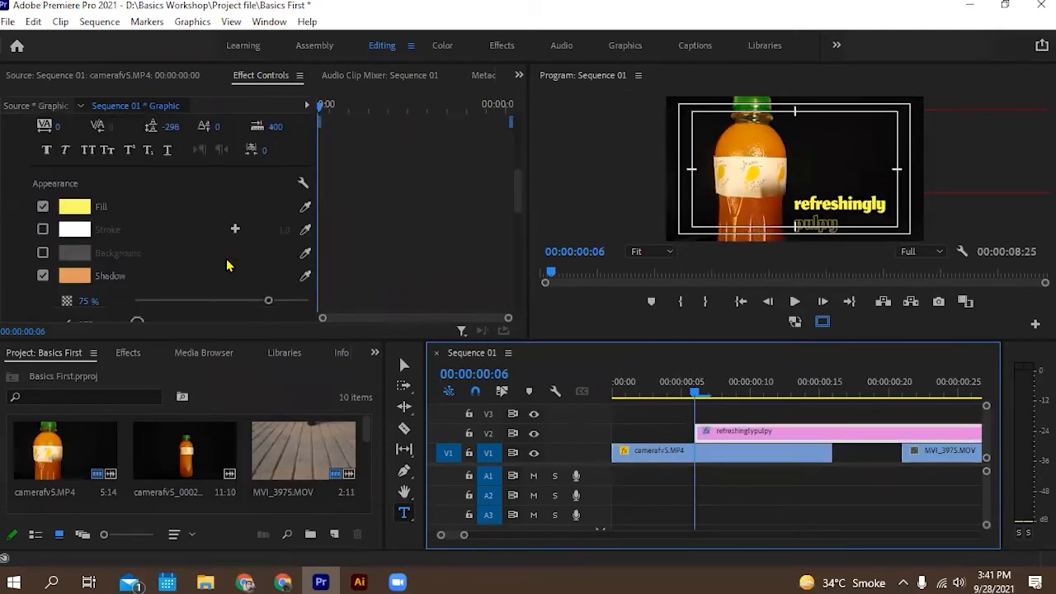
{"action": "scroll", "coordinate": [231, 251], "scroll_direction": "down", "scroll_amount": 4}
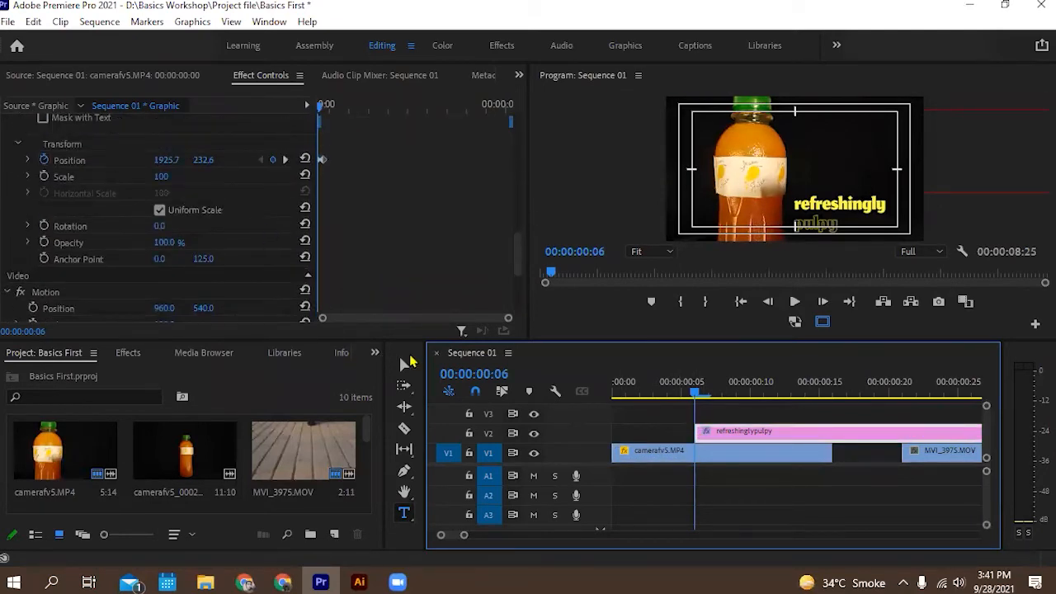
{"action": "left_click_drag", "start_coordinate": [505, 319], "coordinate": [356, 318]}
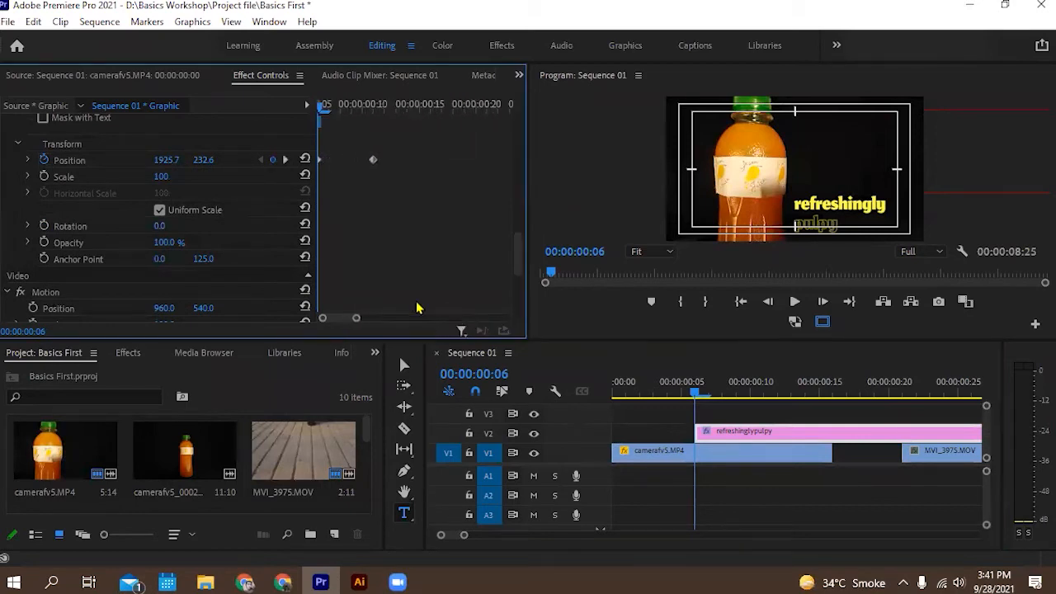
{"action": "right_click", "coordinate": [374, 160]}
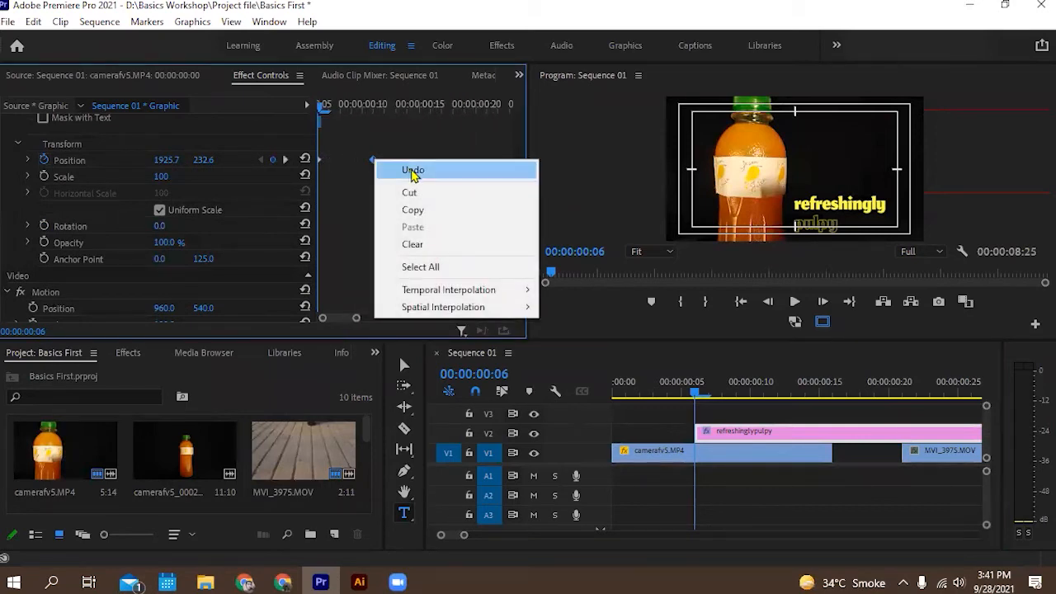
{"action": "mouse_move", "coordinate": [423, 295]}
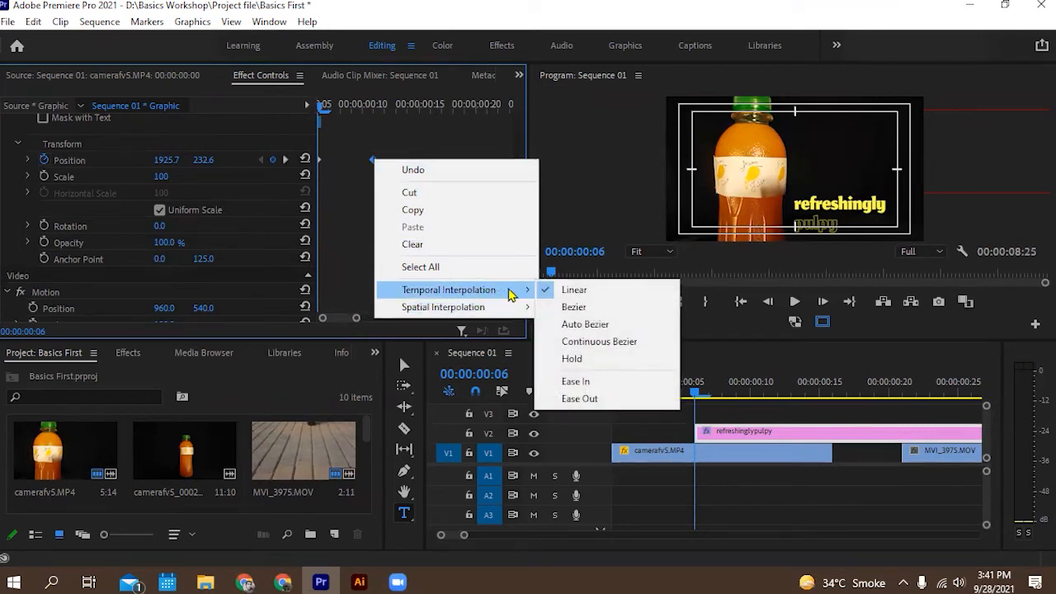
{"action": "left_click", "coordinate": [578, 340]}
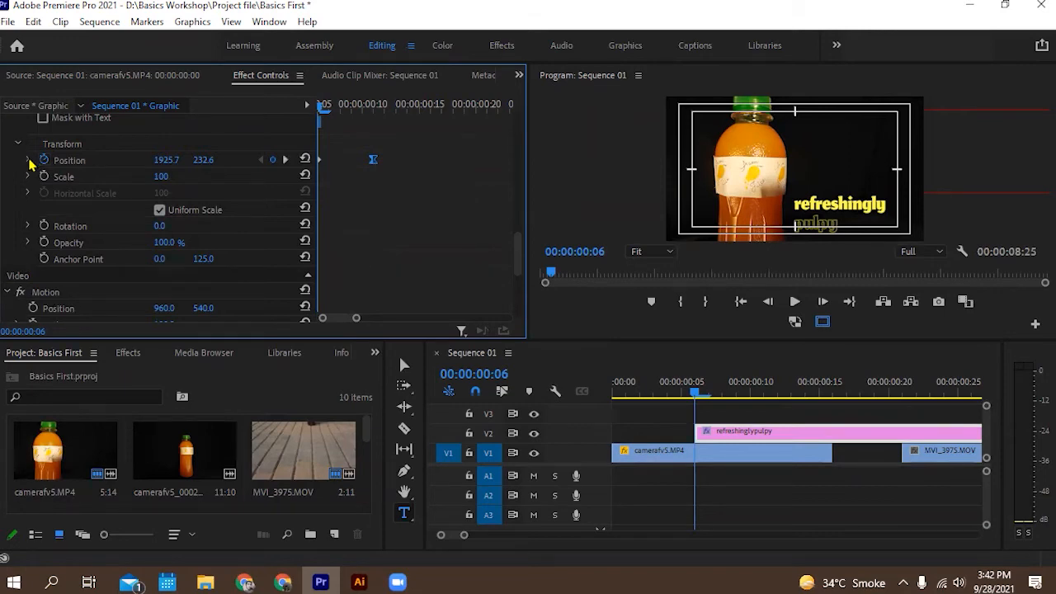
Play the opening of the sequence to check the text's motion with the Bezier keyframe.
{"action": "left_click", "coordinate": [627, 386]}
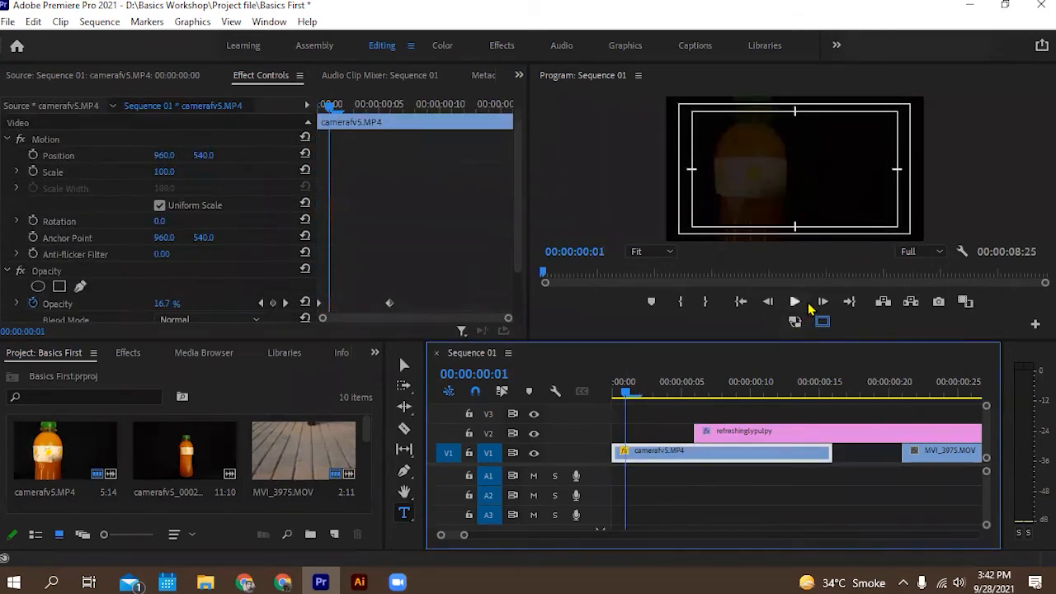
{"action": "left_click", "coordinate": [807, 304]}
{"action": "left_click", "coordinate": [667, 393]}
{"action": "left_click", "coordinate": [794, 304]}
{"action": "left_click", "coordinate": [795, 305]}
Expand the AAM JUICE text's Position velocity graph and pull the second keyframe's handle down and back so the slide decelerates.
{"action": "left_click_drag", "start_coordinate": [820, 393], "coordinate": [701, 401]}
{"action": "left_click", "coordinate": [704, 429]}
{"action": "scroll", "coordinate": [247, 222], "scroll_direction": "down", "scroll_amount": 10}
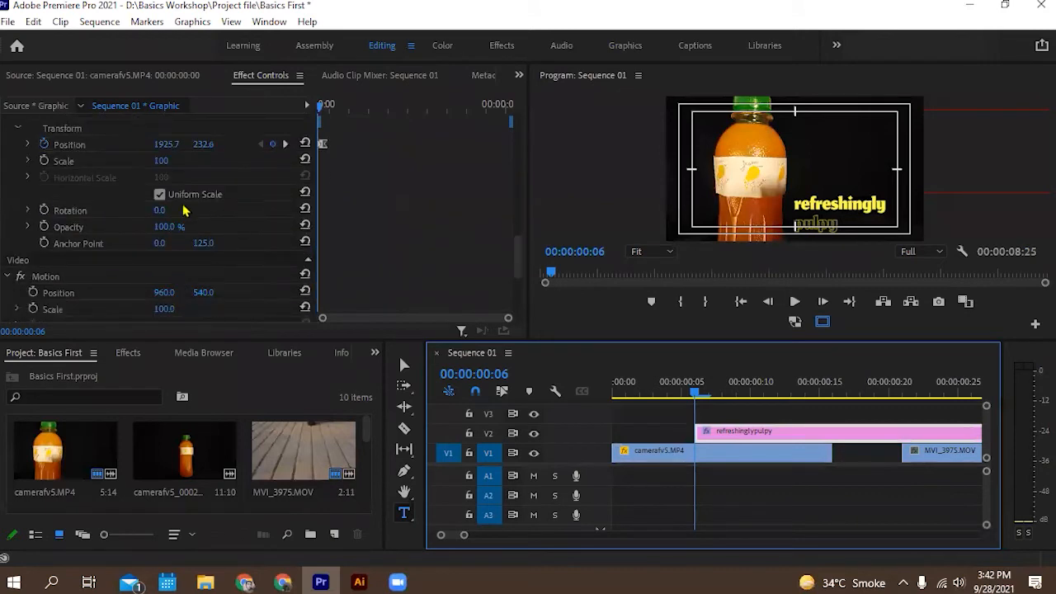
{"action": "scroll", "coordinate": [124, 208], "scroll_direction": "up", "scroll_amount": 1}
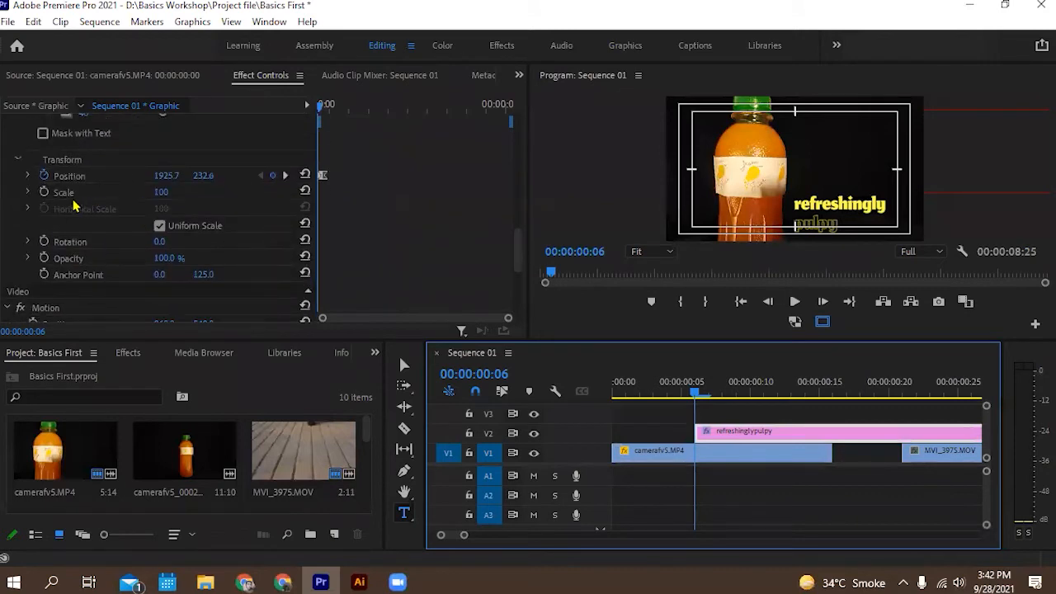
{"action": "left_click", "coordinate": [28, 176]}
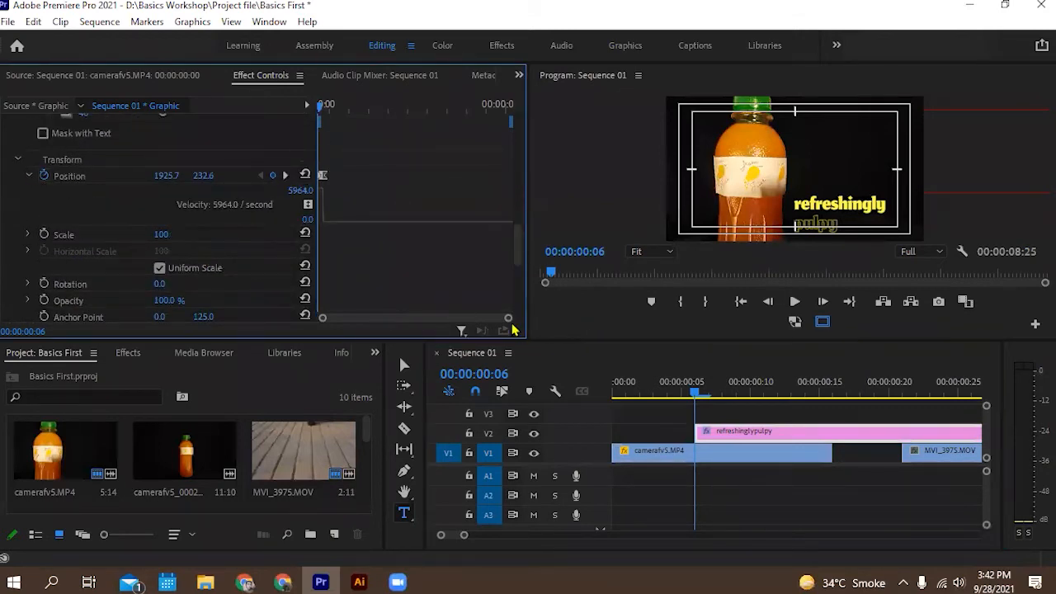
{"action": "left_click_drag", "start_coordinate": [509, 320], "coordinate": [429, 328]}
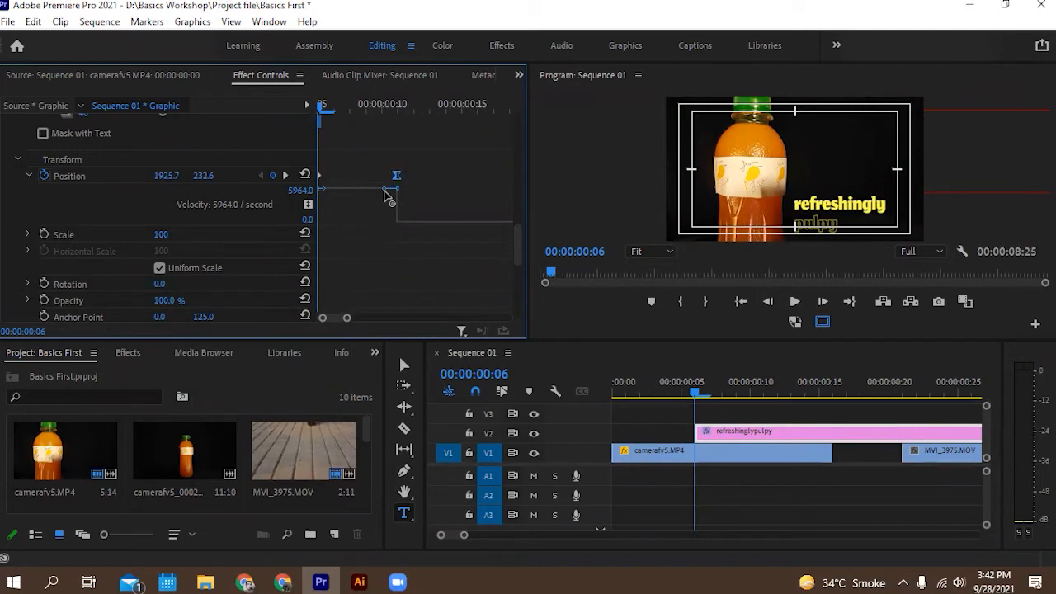
{"action": "left_click_drag", "start_coordinate": [385, 194], "coordinate": [360, 259]}
Play the opening of the sequence to check the decelerating slide-in of the text.
{"action": "left_click_drag", "start_coordinate": [657, 389], "coordinate": [618, 391]}
{"action": "left_click", "coordinate": [793, 301]}
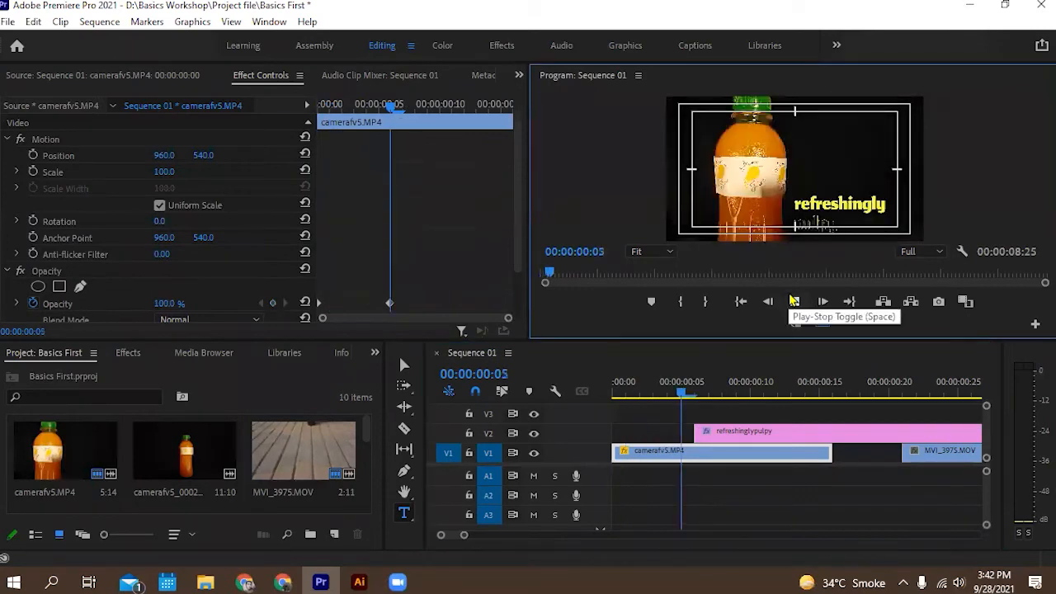
{"action": "left_click_drag", "start_coordinate": [678, 391], "coordinate": [643, 404]}
{"action": "left_click", "coordinate": [801, 304]}
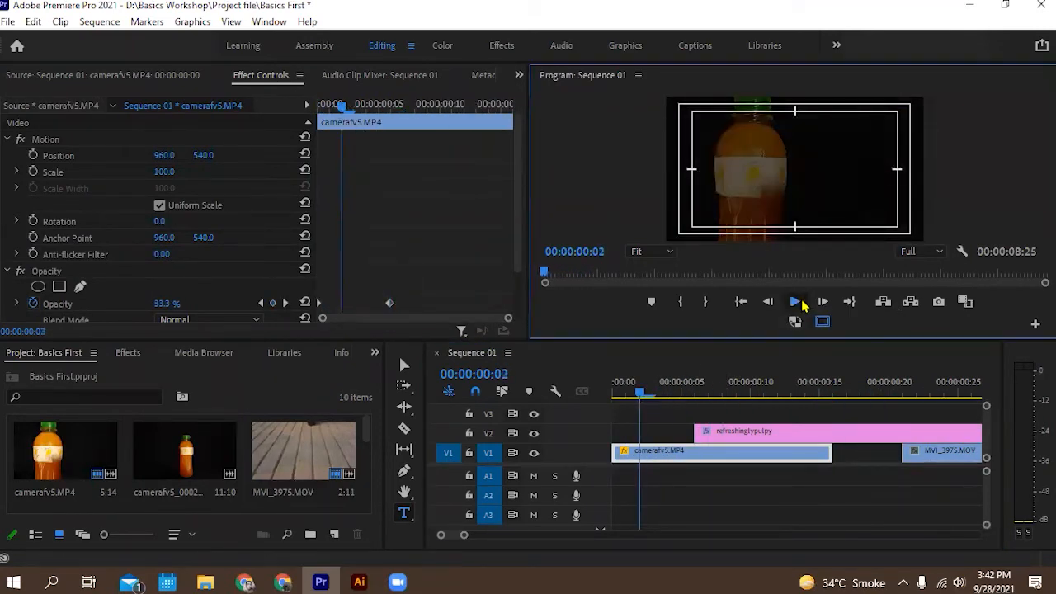
{"action": "left_click", "coordinate": [801, 304]}
{"action": "left_click_drag", "start_coordinate": [859, 393], "coordinate": [778, 405]}
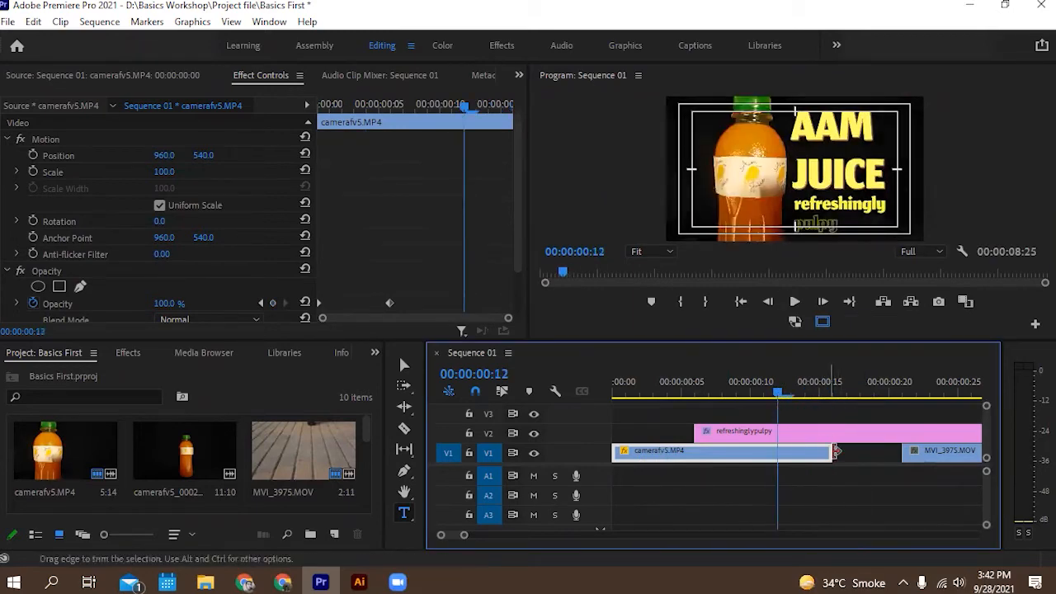
Delete the MVI_3975.MOV clip and extend camerafv5.MP4 to about frame 24.
{"action": "left_click_drag", "start_coordinate": [835, 451], "coordinate": [899, 456]}
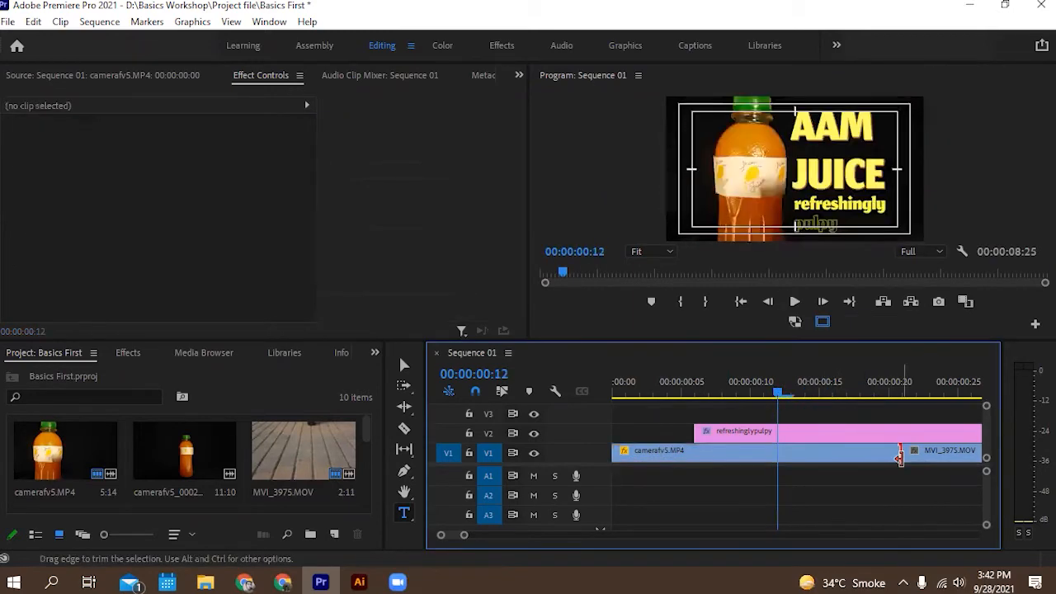
{"action": "left_click", "coordinate": [920, 458]}
{"action": "key", "text": "Delete"}
{"action": "left_click_drag", "start_coordinate": [902, 454], "coordinate": [941, 454]}
Move the AAM JUICE text's second Position keyframe later in time to lengthen the slide-in.
{"action": "left_click_drag", "start_coordinate": [784, 395], "coordinate": [707, 423]}
{"action": "left_click", "coordinate": [717, 430]}
{"action": "scroll", "coordinate": [293, 170], "scroll_direction": "down", "scroll_amount": 10}
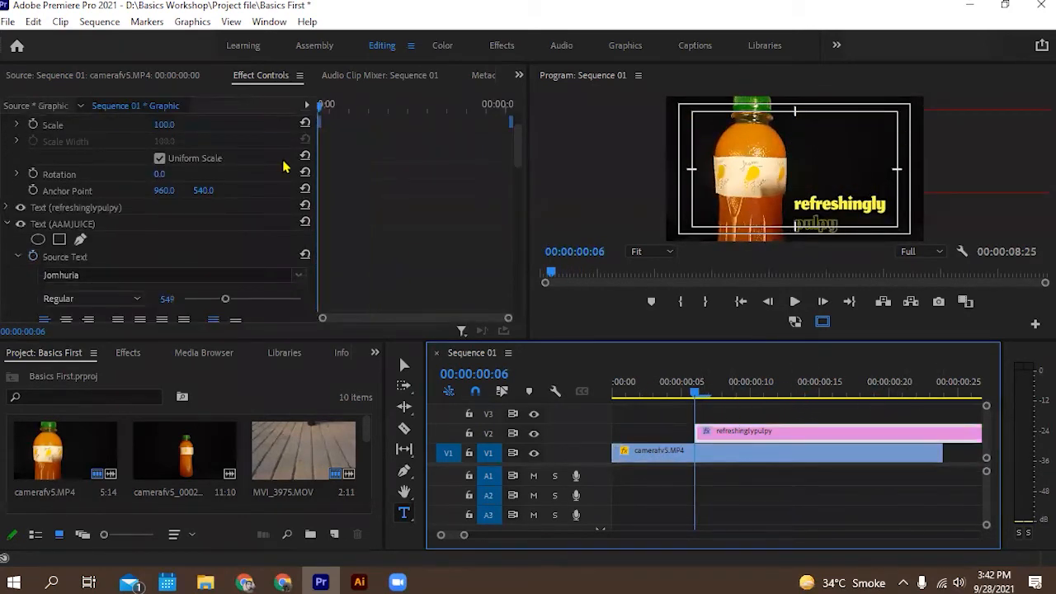
{"action": "scroll", "coordinate": [313, 185], "scroll_direction": "down", "scroll_amount": 5}
{"action": "left_click_drag", "start_coordinate": [323, 191], "coordinate": [340, 191]}
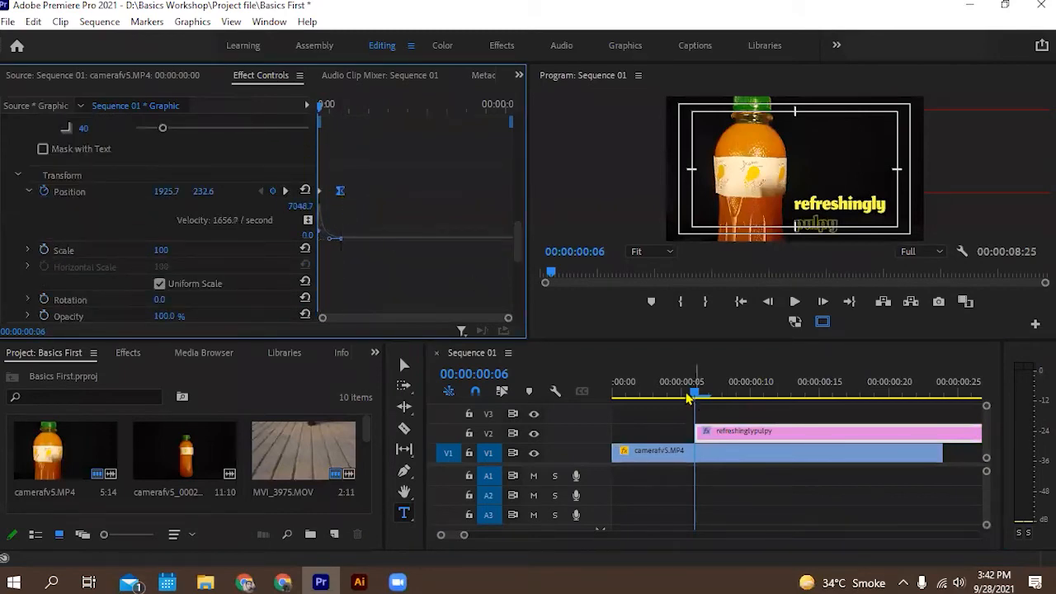
Play the sequence from its beginning to review the lengthened slide-in, and return to the start.
{"action": "key", "text": "Home"}
{"action": "left_click", "coordinate": [794, 302]}
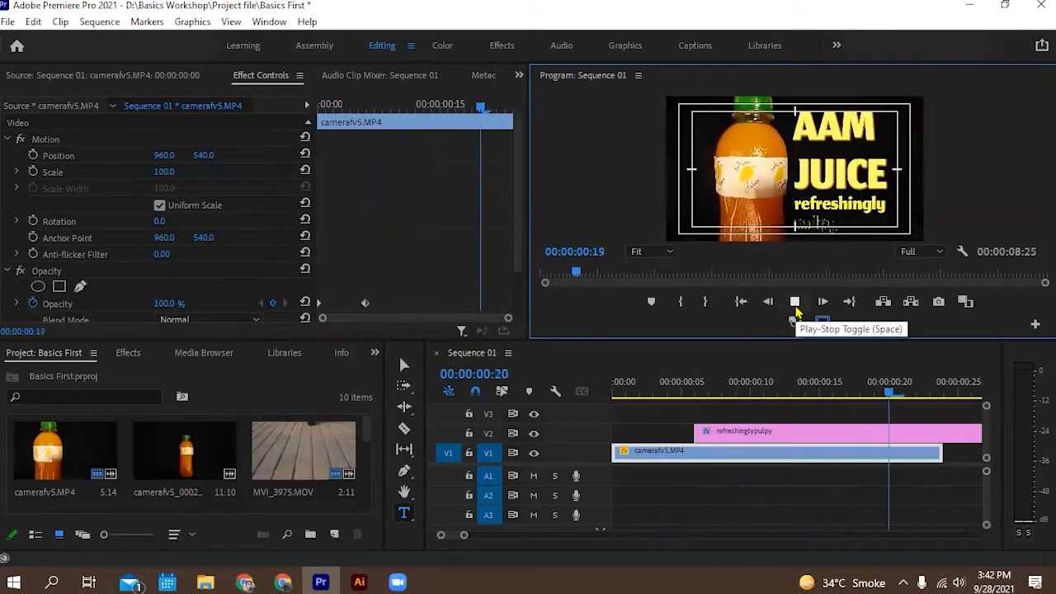
{"action": "left_click", "coordinate": [796, 308]}
{"action": "left_click_drag", "start_coordinate": [647, 391], "coordinate": [622, 364]}
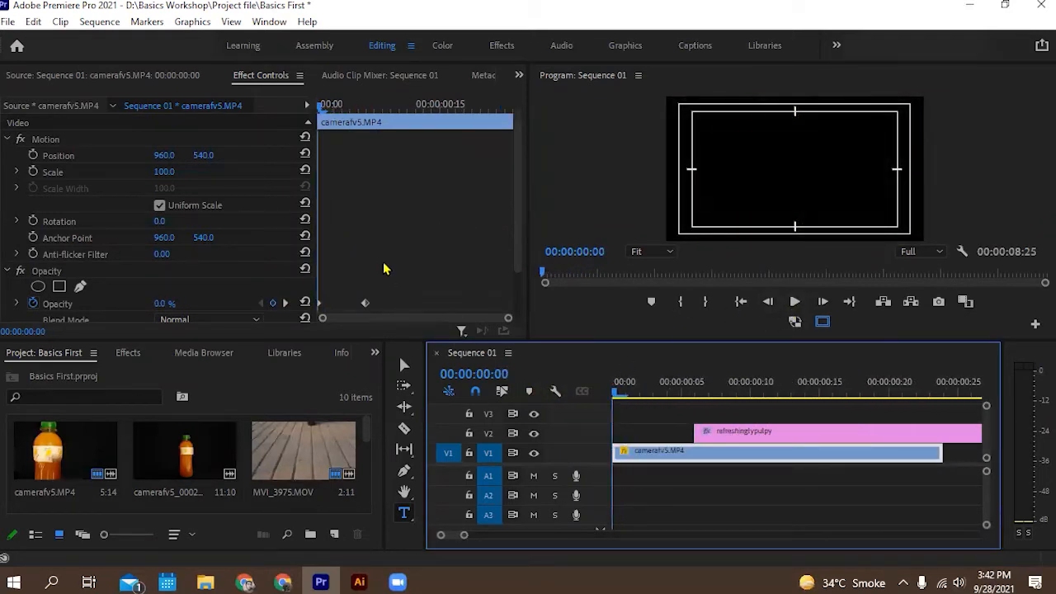
Set the temporal interpolation of the AAM JUICE text's second Position keyframe to Linear.
{"action": "scroll", "coordinate": [383, 268], "scroll_direction": "down", "scroll_amount": 2}
{"action": "left_click", "coordinate": [733, 437]}
{"action": "scroll", "coordinate": [371, 195], "scroll_direction": "down", "scroll_amount": 10}
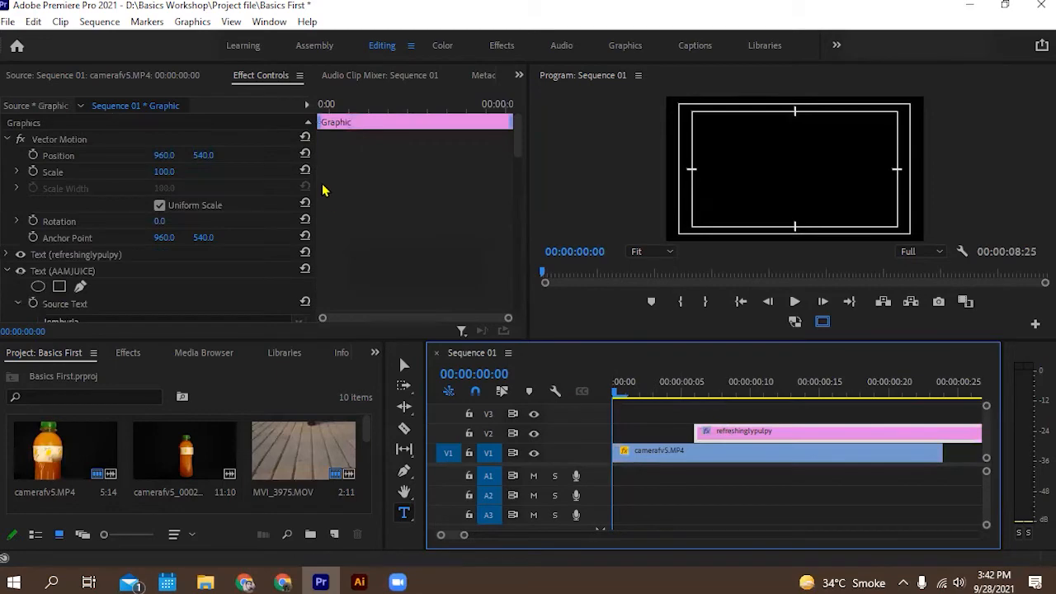
{"action": "scroll", "coordinate": [384, 225], "scroll_direction": "down", "scroll_amount": 5}
{"action": "left_click", "coordinate": [317, 280]}
{"action": "scroll", "coordinate": [376, 227], "scroll_direction": "down", "scroll_amount": 2}
{"action": "right_click", "coordinate": [339, 224]}
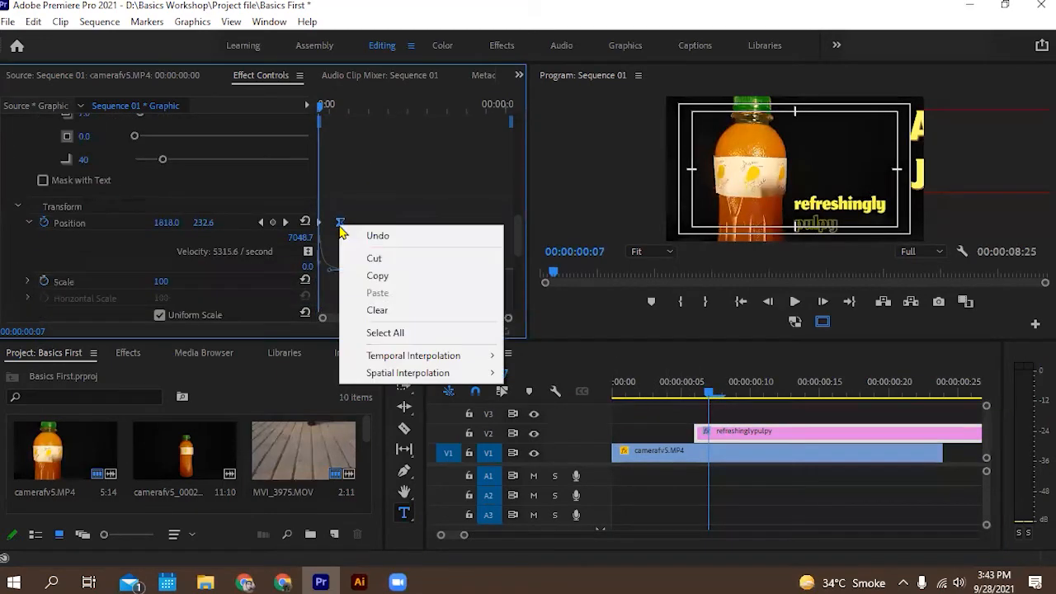
{"action": "mouse_move", "coordinate": [412, 357]}
{"action": "left_click", "coordinate": [536, 356]}
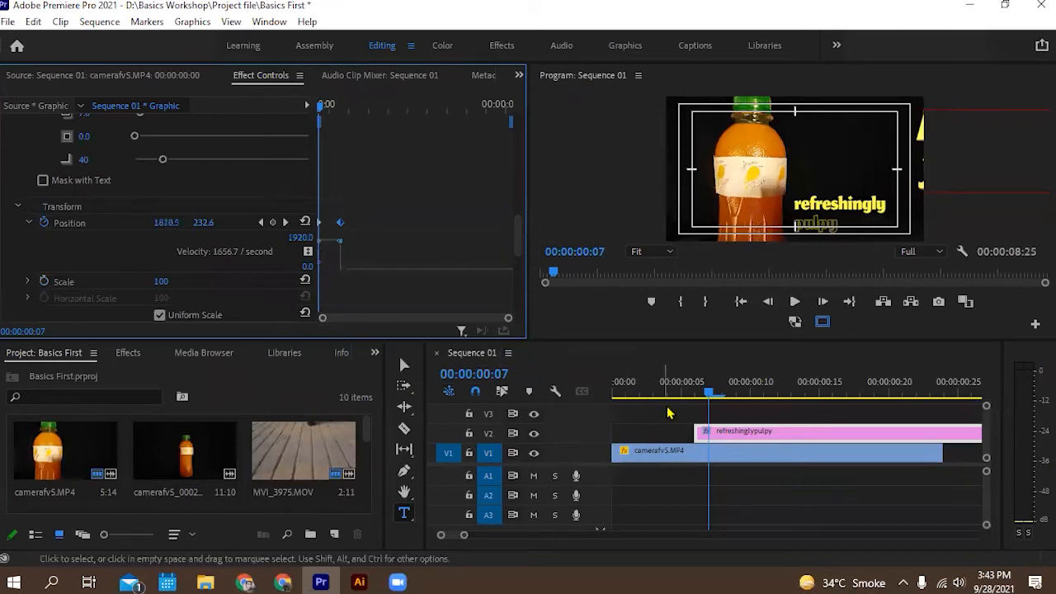
Play the text's entrance repeatedly to compare the motion with linear interpolation.
{"action": "left_click_drag", "start_coordinate": [667, 393], "coordinate": [658, 396]}
{"action": "left_click", "coordinate": [794, 302]}
{"action": "left_click", "coordinate": [789, 308]}
{"action": "mouse_move", "coordinate": [674, 390]}
{"action": "left_mouse_down"}
{"action": "mouse_move", "coordinate": [537, 397]}
{"action": "mouse_move", "coordinate": [691, 392]}
{"action": "mouse_move", "coordinate": [668, 393]}
{"action": "left_mouse_up"}
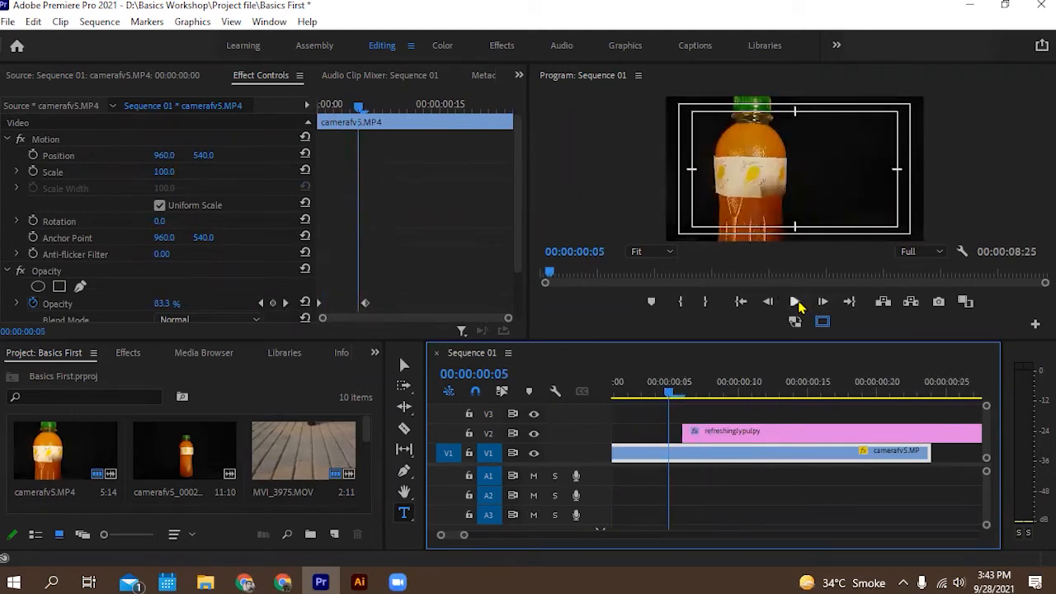
{"action": "left_click", "coordinate": [798, 306]}
{"action": "left_click", "coordinate": [796, 306]}
{"action": "left_click_drag", "start_coordinate": [633, 395], "coordinate": [711, 437]}
Set the temporal interpolation of the AAM JUICE text's second Position keyframe to Continuous Bezier.
{"action": "left_click", "coordinate": [721, 439]}
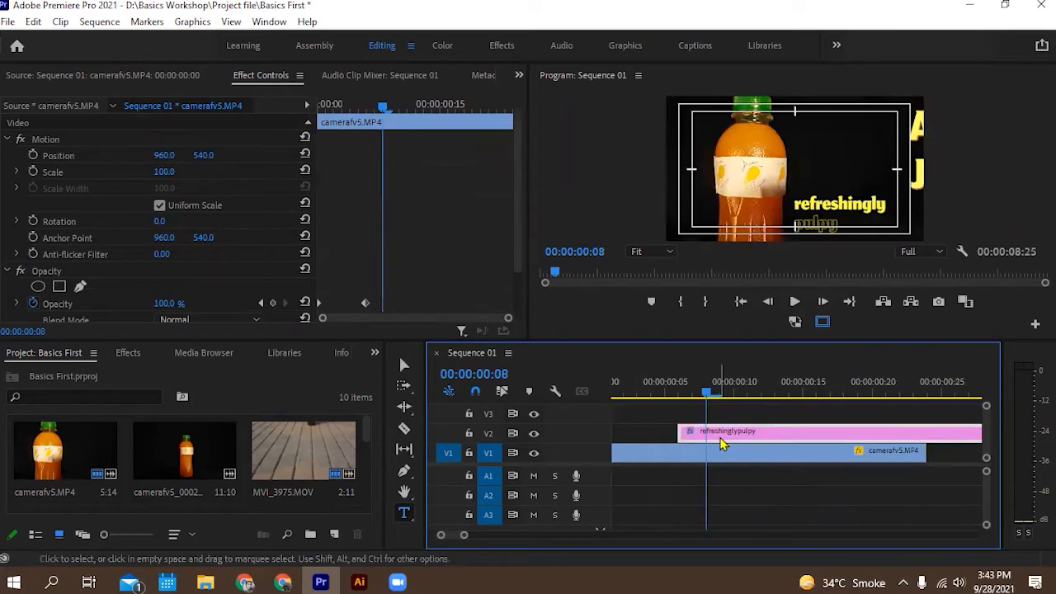
{"action": "scroll", "coordinate": [388, 227], "scroll_direction": "down", "scroll_amount": 10}
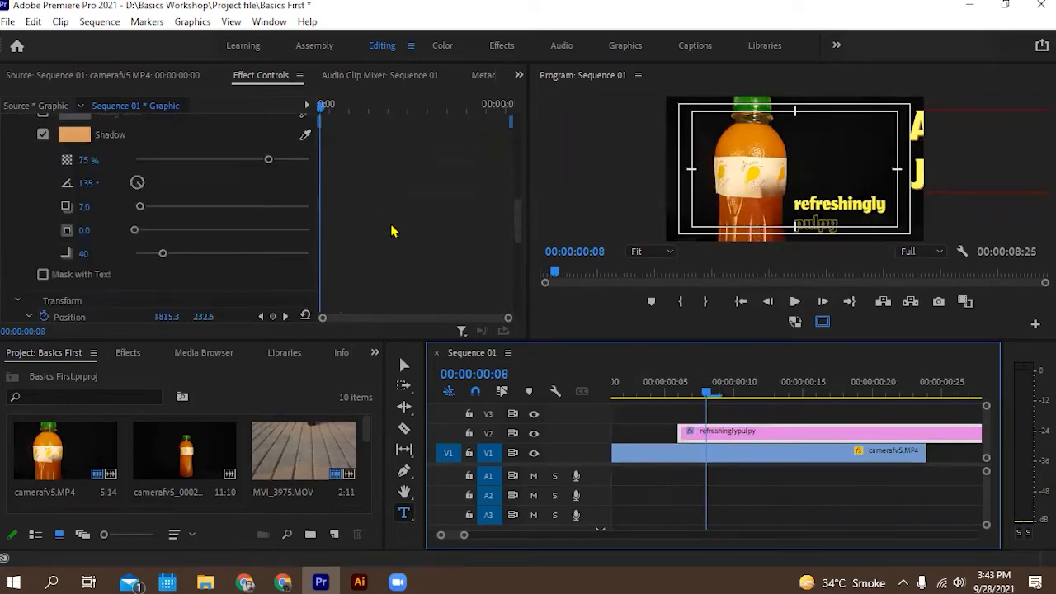
{"action": "scroll", "coordinate": [379, 221], "scroll_direction": "down", "scroll_amount": 5}
{"action": "right_click", "coordinate": [339, 146]}
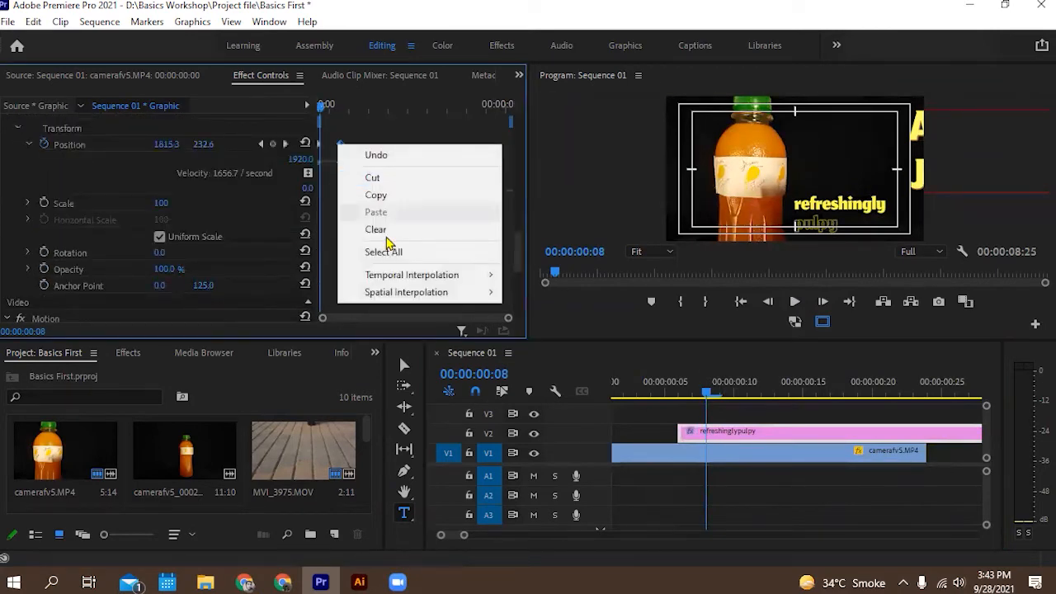
{"action": "left_click", "coordinate": [28, 144]}
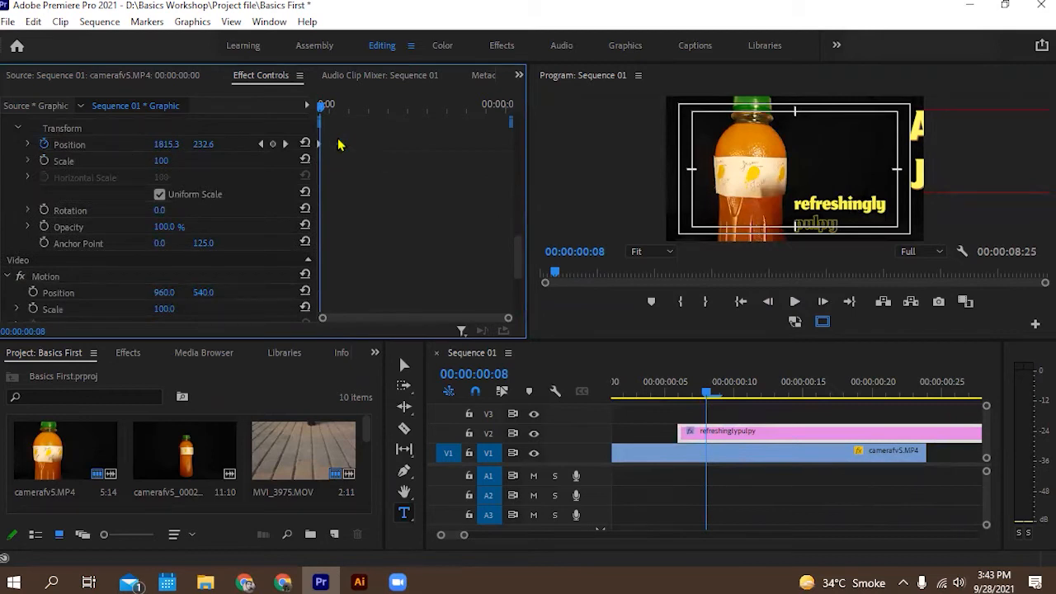
{"action": "right_click", "coordinate": [338, 145]}
{"action": "mouse_move", "coordinate": [413, 270]}
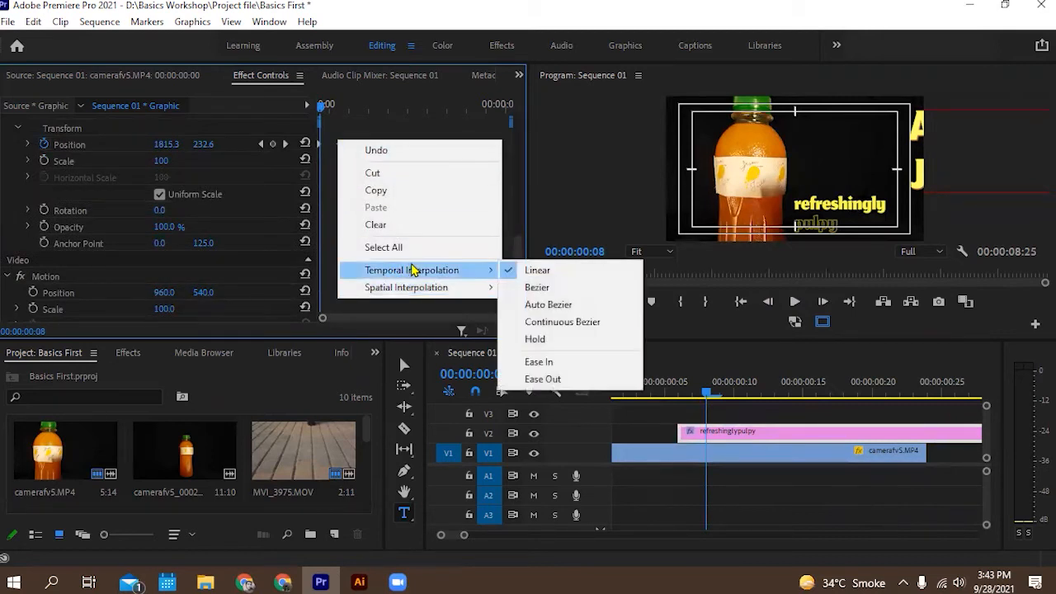
{"action": "left_click", "coordinate": [553, 322]}
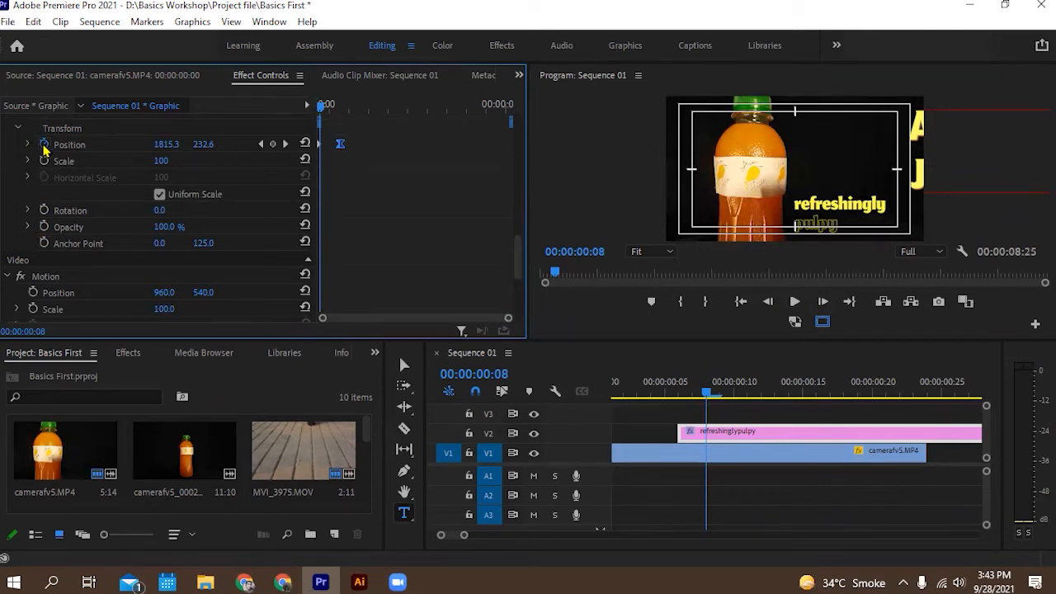
Reshape the AAM JUICE text's Position velocity curve so the slide-in starts fast and slows gradually toward the second keyframe.
{"action": "left_click", "coordinate": [28, 145]}
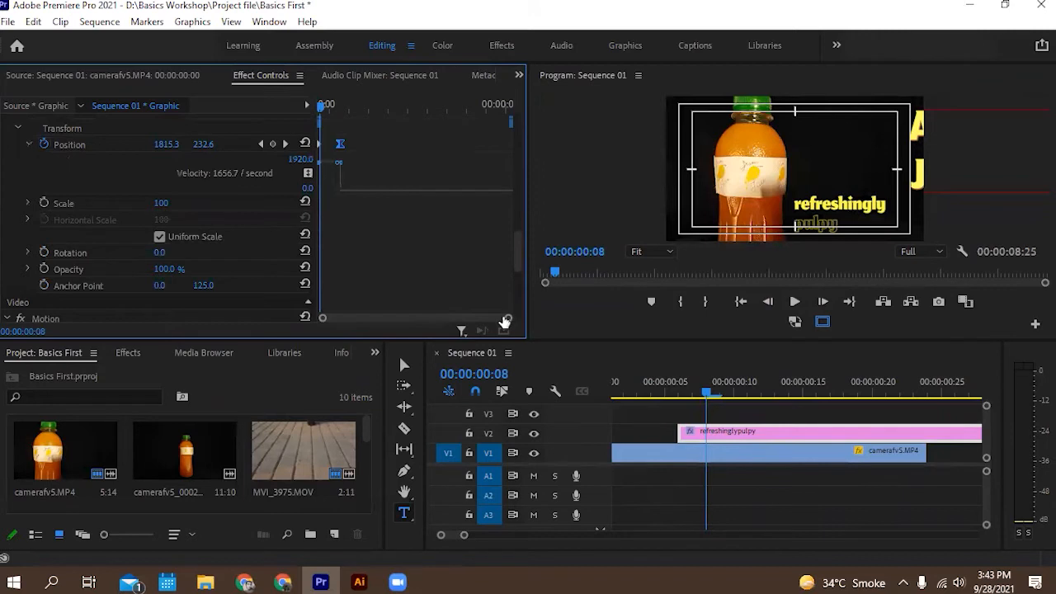
{"action": "left_click_drag", "start_coordinate": [508, 321], "coordinate": [371, 321]}
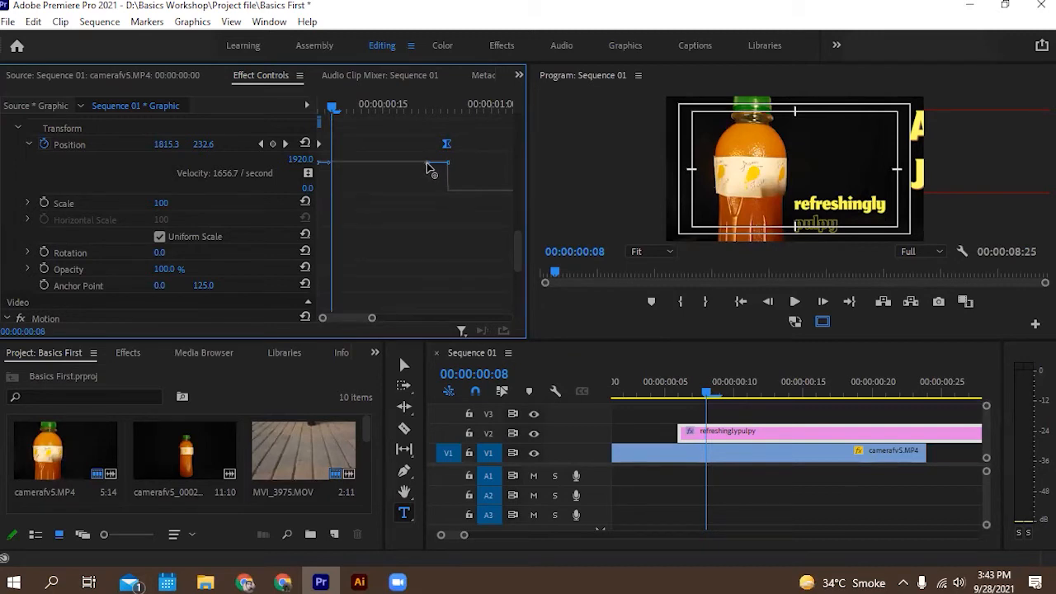
{"action": "left_click_drag", "start_coordinate": [426, 173], "coordinate": [360, 211]}
{"action": "scroll", "coordinate": [396, 217], "scroll_direction": "up", "scroll_amount": 1}
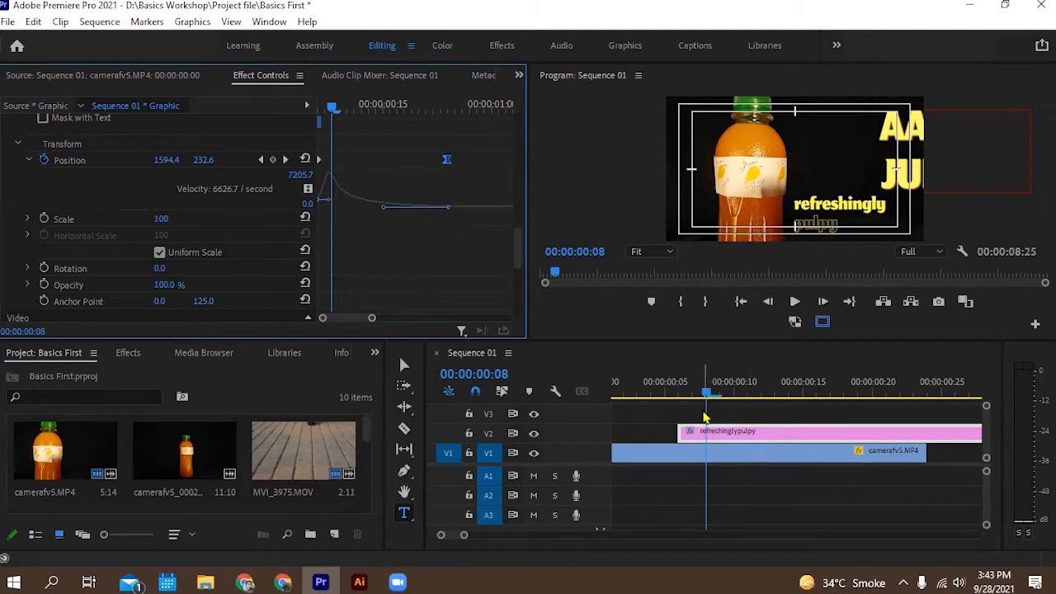
Play the opening of the sequence repeatedly to review the AAM JUICE title's eased slide-in.
{"action": "left_click_drag", "start_coordinate": [700, 391], "coordinate": [658, 396]}
{"action": "left_click", "coordinate": [794, 302]}
{"action": "left_click", "coordinate": [790, 302]}
{"action": "left_click_drag", "start_coordinate": [823, 396], "coordinate": [507, 394]}
{"action": "left_click", "coordinate": [793, 302]}
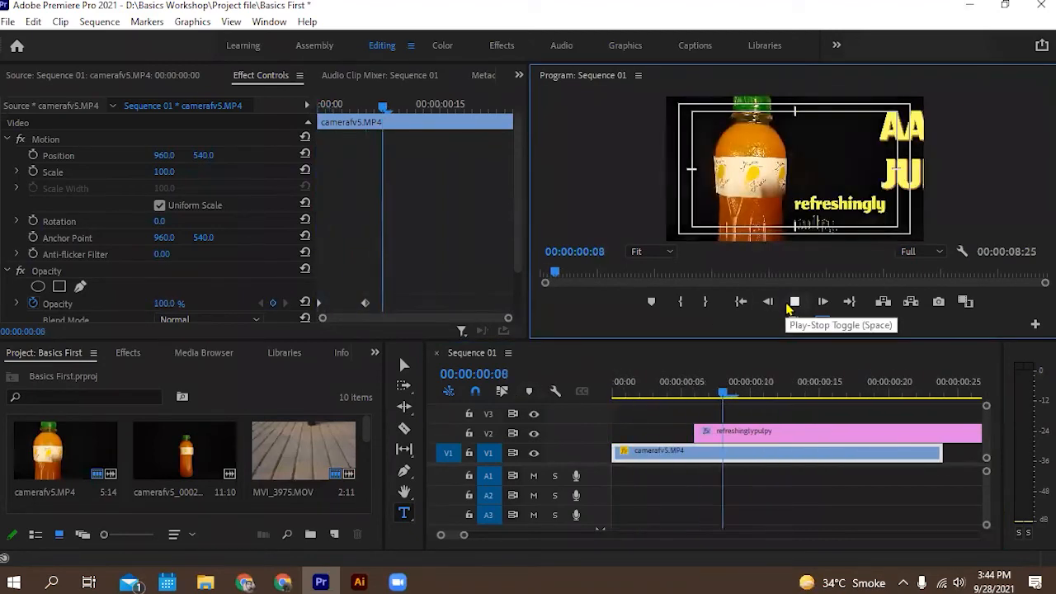
{"action": "left_click", "coordinate": [654, 397]}
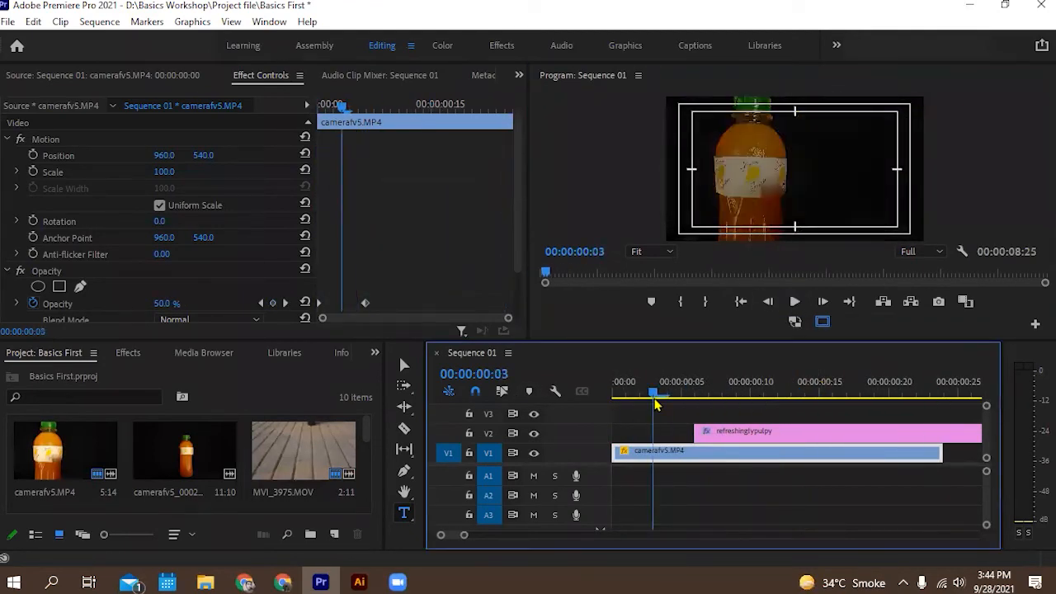
{"action": "left_click", "coordinate": [793, 302]}
{"action": "left_click", "coordinate": [793, 302]}
At 00:00:00:06, place the refreshingly pulpy text below the frame at vertical position 1183 and enable Position keyframing for it.
{"action": "left_click_drag", "start_coordinate": [808, 409], "coordinate": [695, 416]}
{"action": "left_click", "coordinate": [721, 433]}
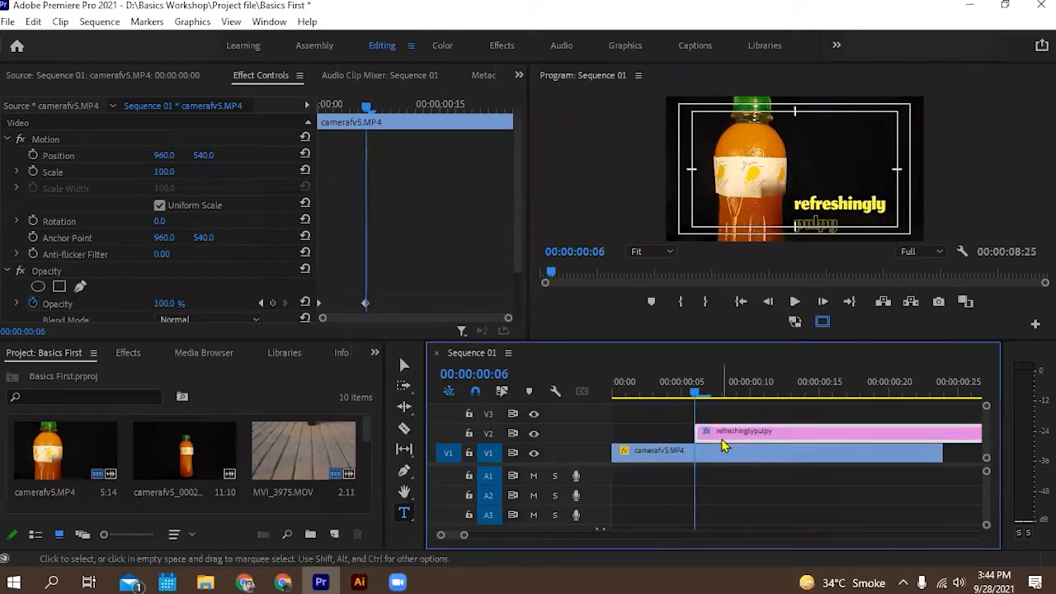
{"action": "scroll", "coordinate": [187, 210], "scroll_direction": "down", "scroll_amount": 5}
{"action": "scroll", "coordinate": [184, 210], "scroll_direction": "up", "scroll_amount": 3}
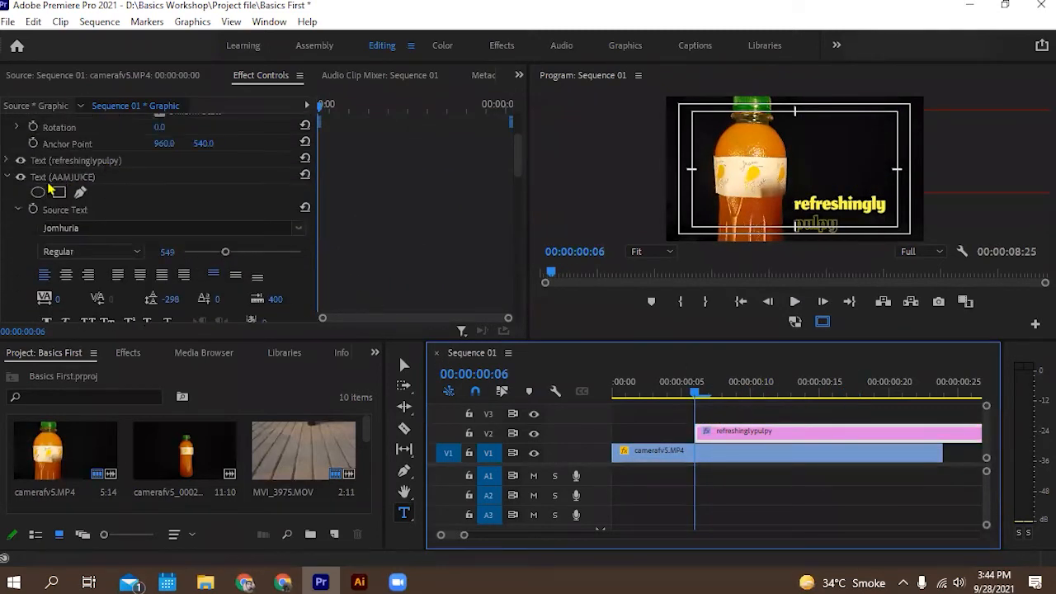
{"action": "left_click", "coordinate": [7, 178]}
{"action": "left_click", "coordinate": [7, 161]}
{"action": "scroll", "coordinate": [89, 202], "scroll_direction": "down", "scroll_amount": 3}
{"action": "scroll", "coordinate": [90, 202], "scroll_direction": "down", "scroll_amount": 6}
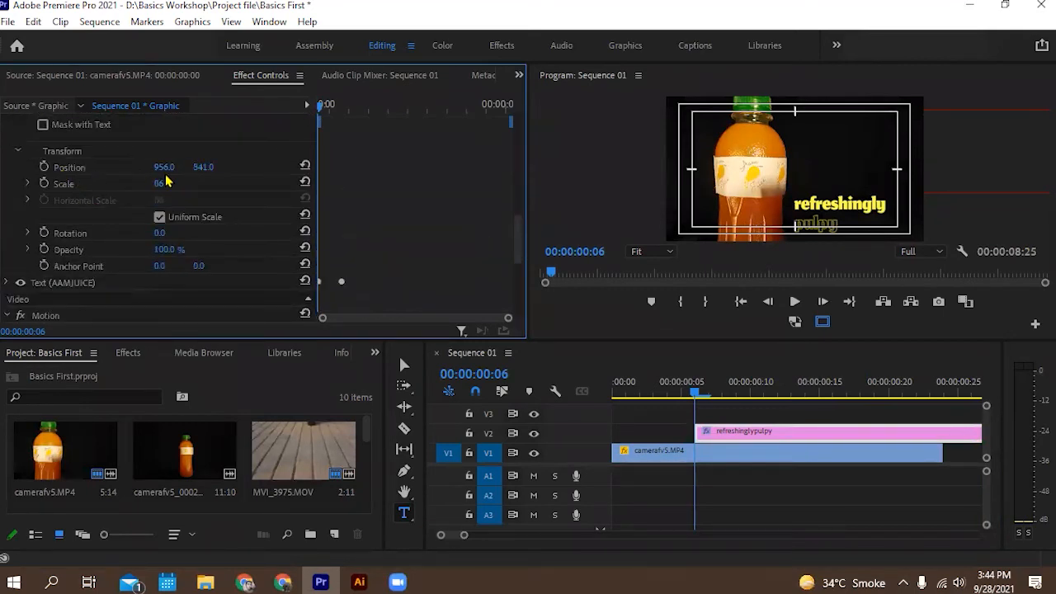
{"action": "left_click_drag", "start_coordinate": [171, 169], "coordinate": [169, 167]}
{"action": "key", "text": "ctrl+s"}
{"action": "left_click_drag", "start_coordinate": [202, 171], "coordinate": [413, 171]}
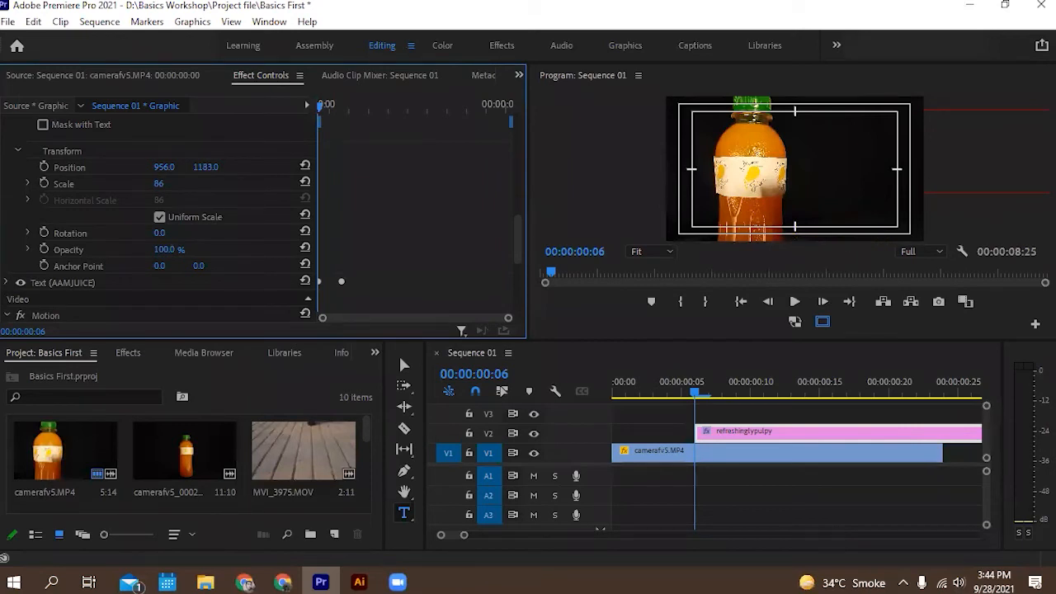
{"action": "left_click", "coordinate": [44, 167]}
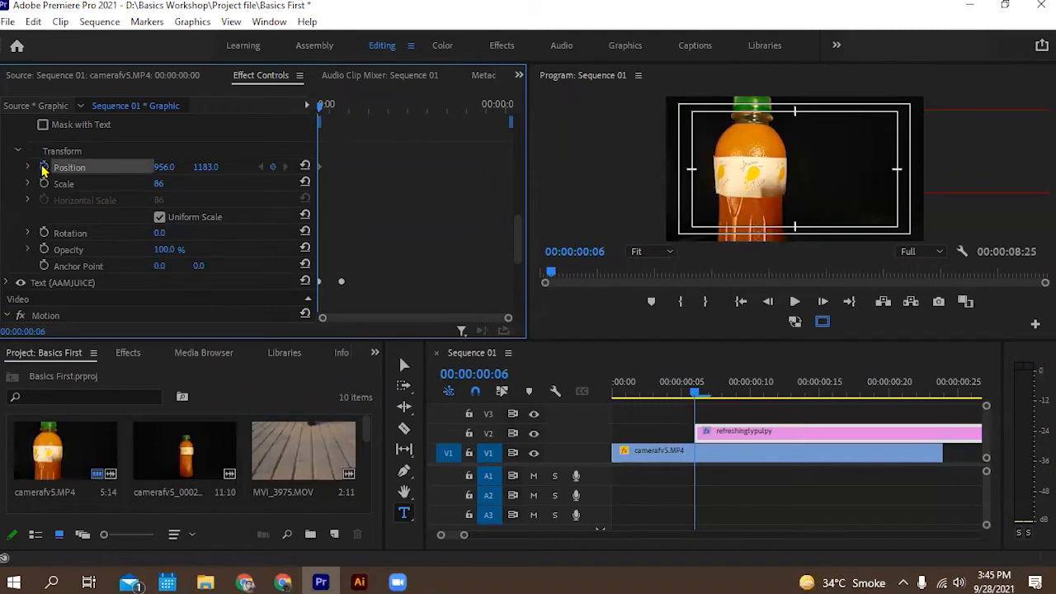
At 00:00:00:25, keyframe the refreshingly pulpy text's vertical position at 840 and extend the camerafv5.MP4 clip to that frame.
{"action": "left_click_drag", "start_coordinate": [701, 396], "coordinate": [896, 402]}
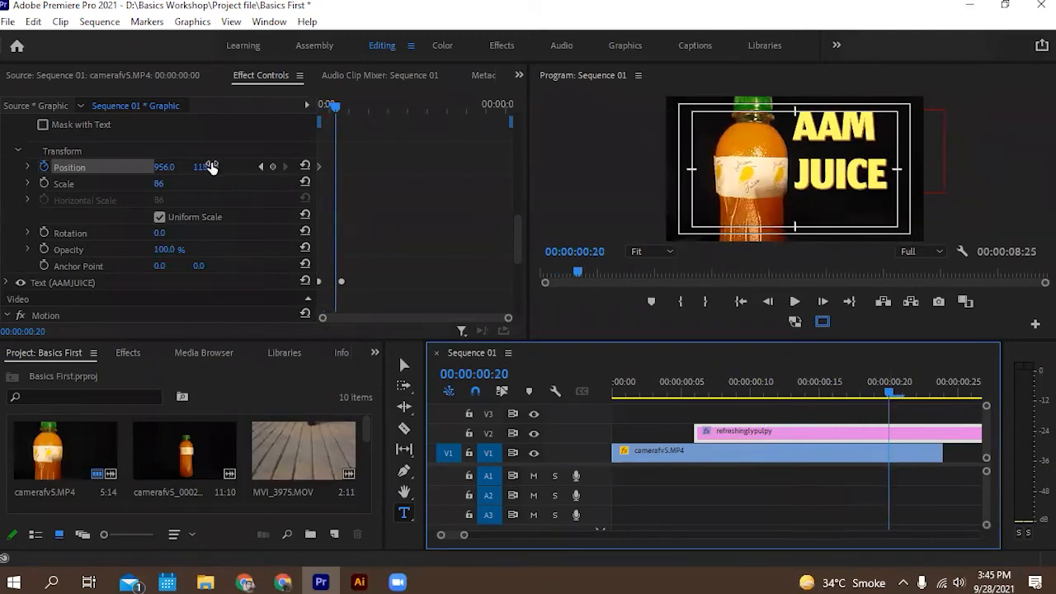
{"action": "left_click_drag", "start_coordinate": [338, 106], "coordinate": [341, 110]}
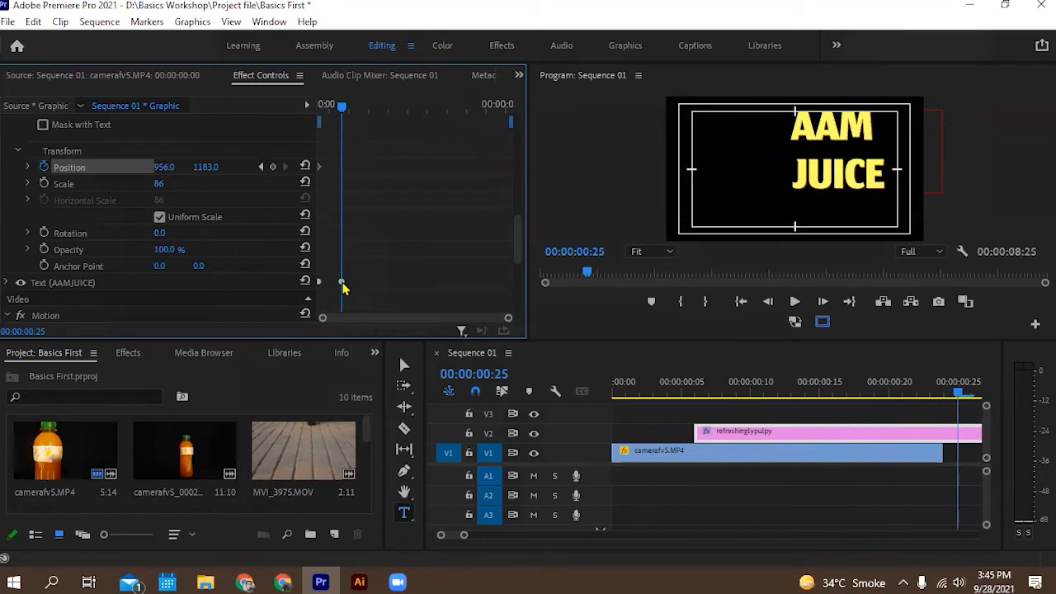
{"action": "left_click_drag", "start_coordinate": [213, 172], "coordinate": [168, 172]}
{"action": "left_click_drag", "start_coordinate": [936, 450], "coordinate": [957, 450]}
{"action": "mouse_move", "coordinate": [957, 397]}
{"action": "left_mouse_down"}
{"action": "mouse_move", "coordinate": [903, 397]}
{"action": "mouse_move", "coordinate": [956, 399]}
{"action": "left_mouse_up"}
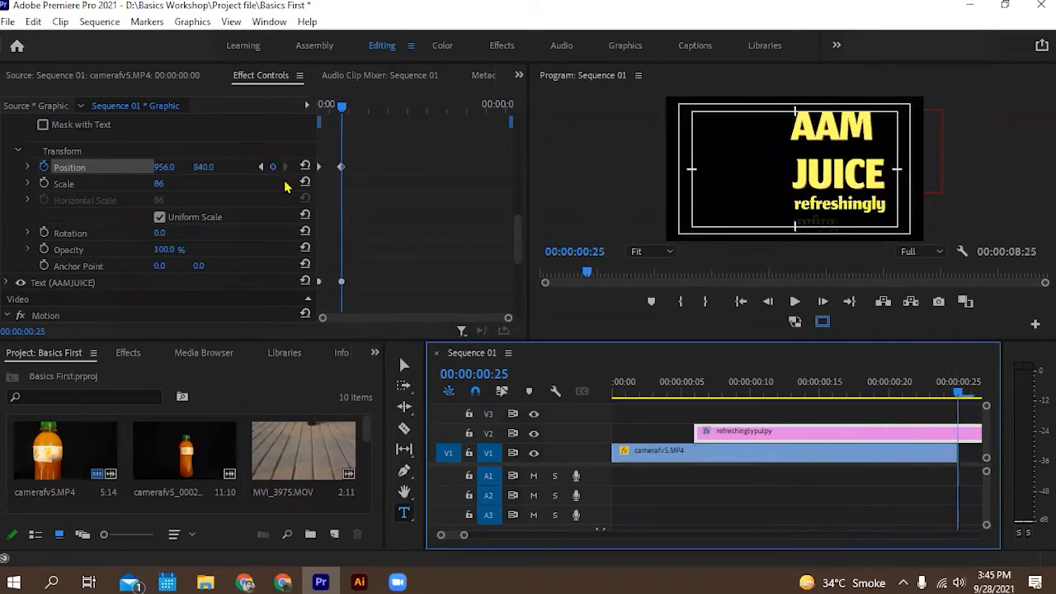
Set the refreshingly pulpy text's second Position keyframe to Continuous Bezier and bend its velocity curve to ease the arrival.
{"action": "left_click", "coordinate": [48, 169]}
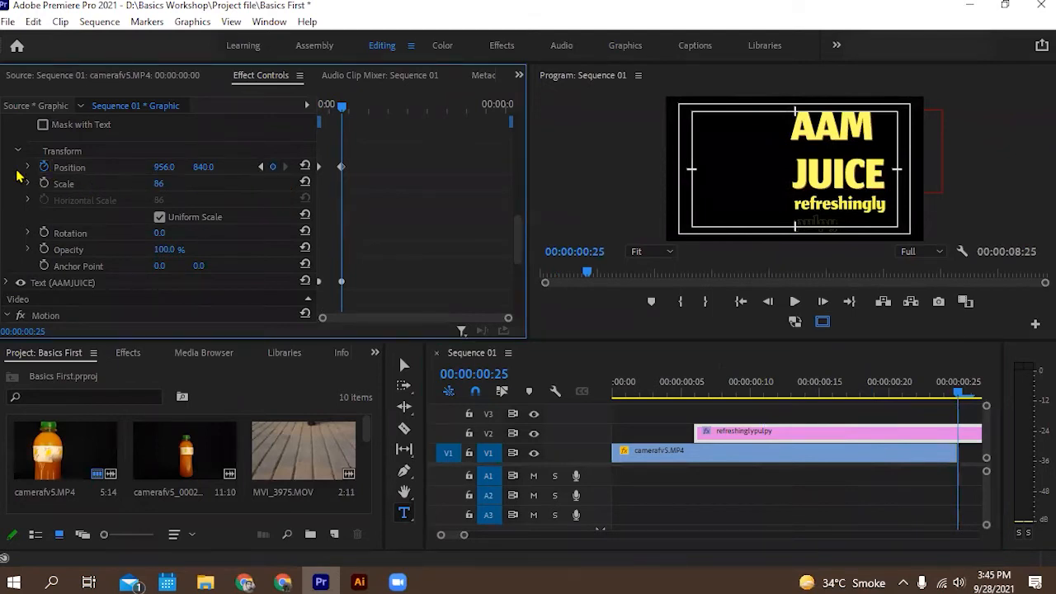
{"action": "left_click", "coordinate": [28, 168]}
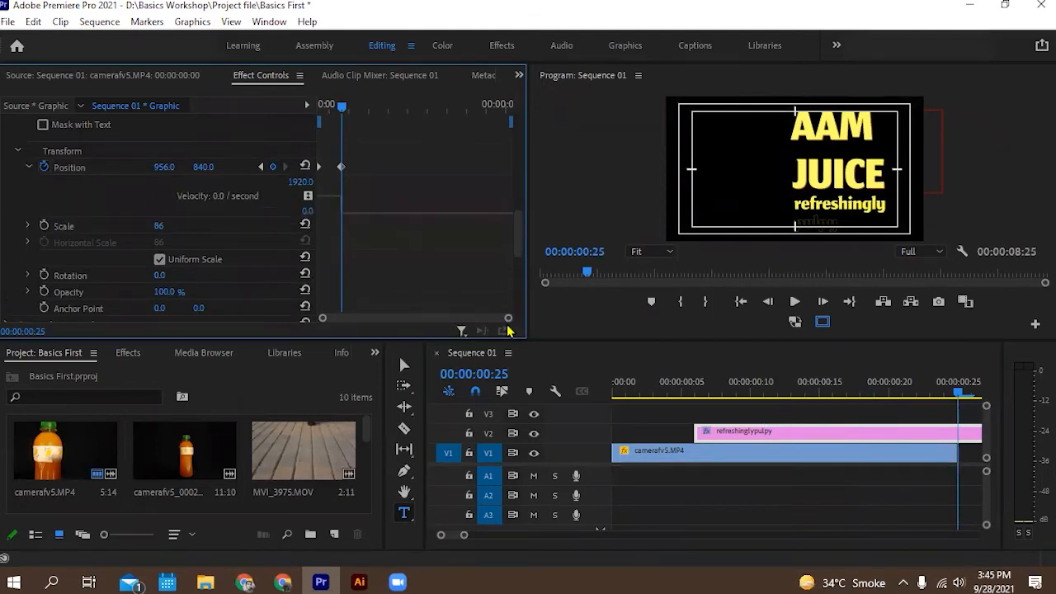
{"action": "left_click_drag", "start_coordinate": [506, 318], "coordinate": [472, 321]}
{"action": "right_click", "coordinate": [366, 168]}
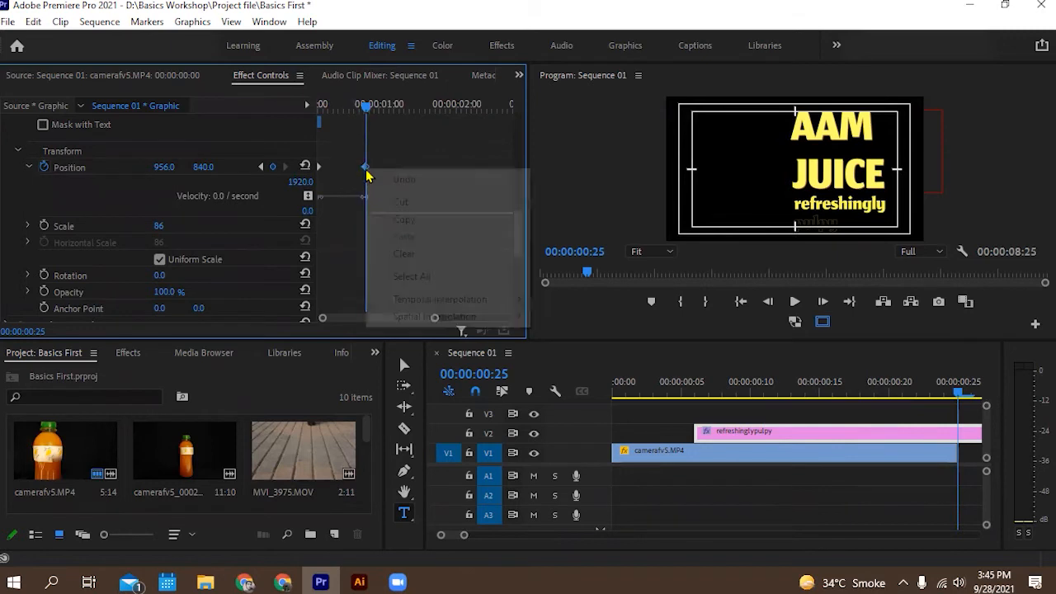
{"action": "mouse_move", "coordinate": [462, 300]}
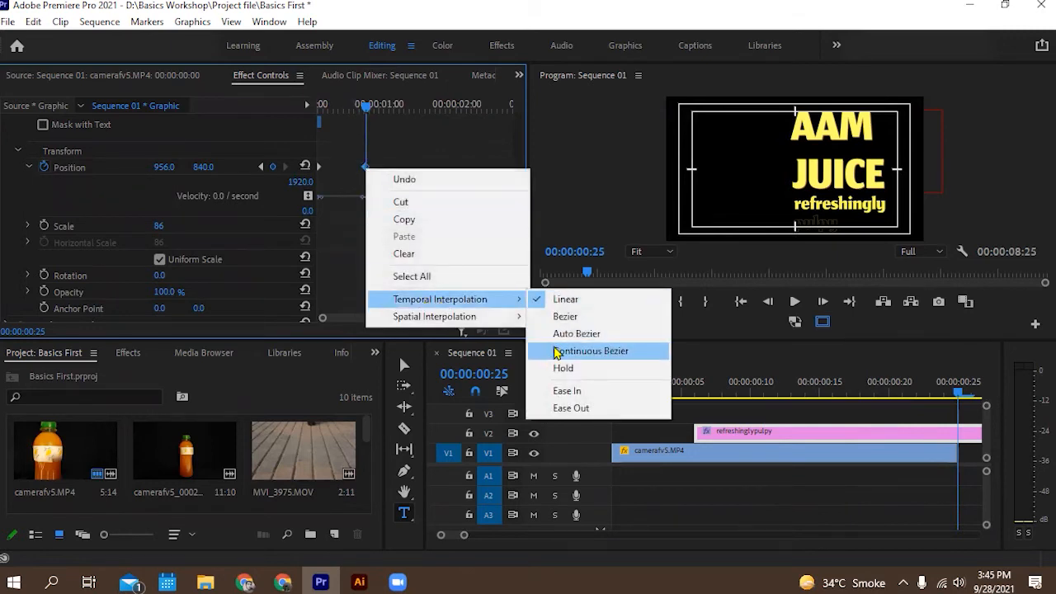
{"action": "left_click", "coordinate": [555, 351]}
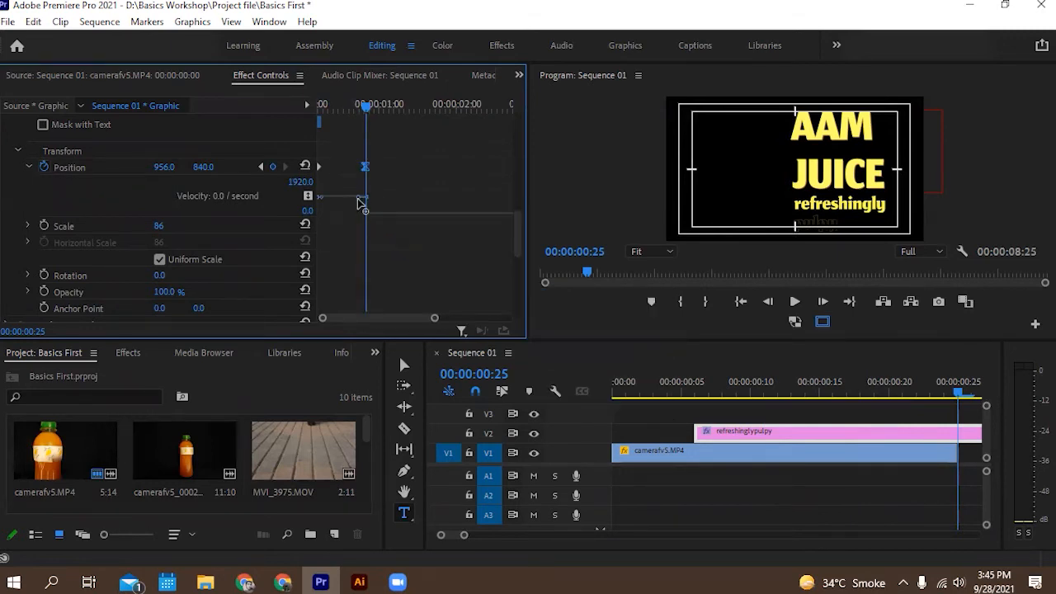
{"action": "left_click_drag", "start_coordinate": [357, 198], "coordinate": [329, 218]}
Play the sequence from its beginning to review both texts' entrances.
{"action": "left_click_drag", "start_coordinate": [690, 394], "coordinate": [612, 380]}
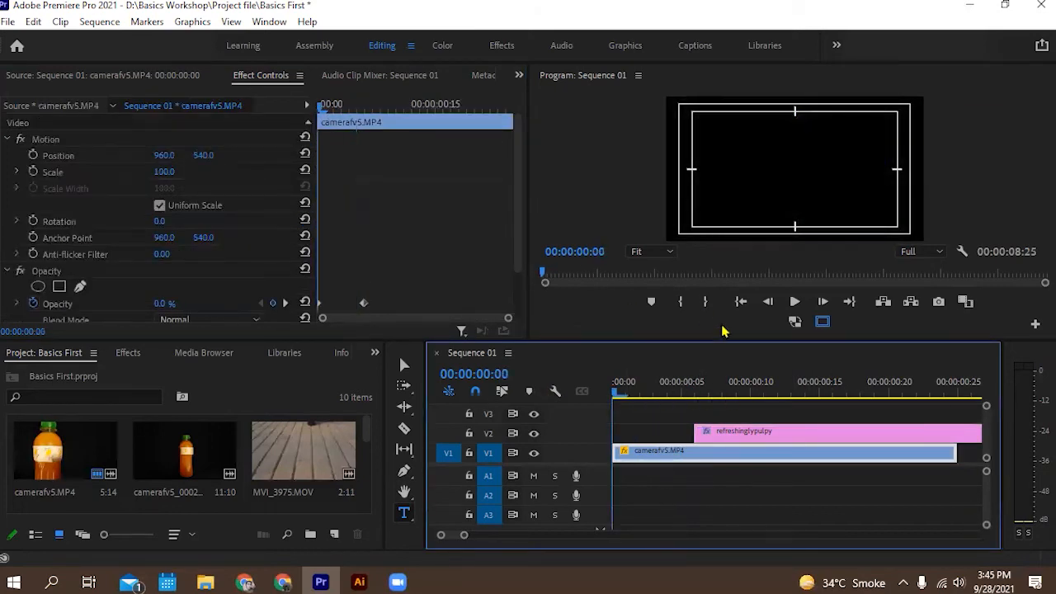
{"action": "left_click", "coordinate": [793, 302]}
{"action": "left_click", "coordinate": [792, 302]}
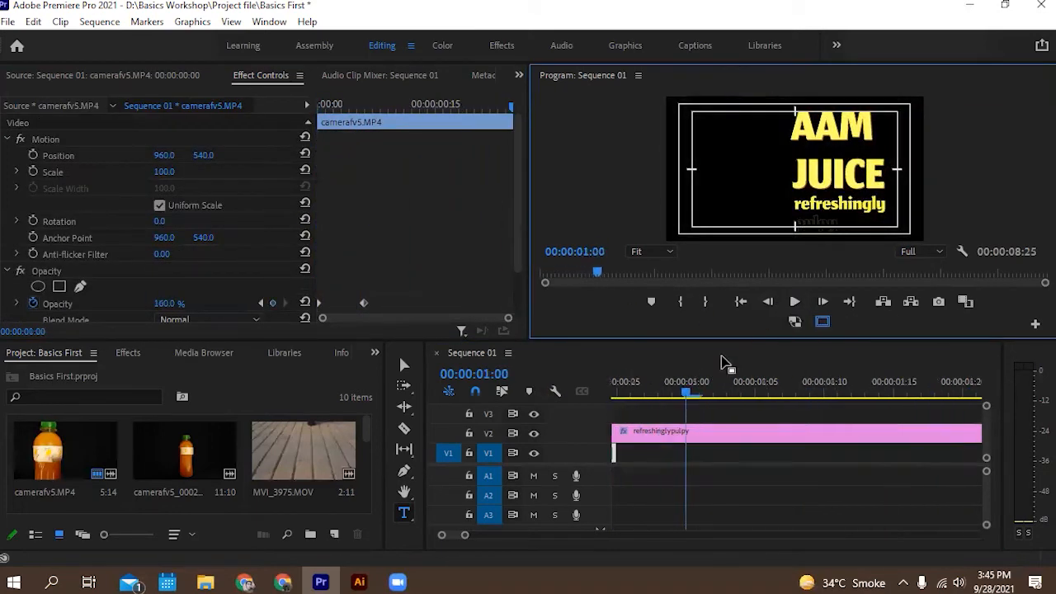
Extend the camerafv5.MP4 clip's end to 00:00:01:11 and replay the sequence from its beginning.
{"action": "left_click_drag", "start_coordinate": [616, 454], "coordinate": [842, 467]}
{"action": "left_click_drag", "start_coordinate": [688, 394], "coordinate": [454, 396]}
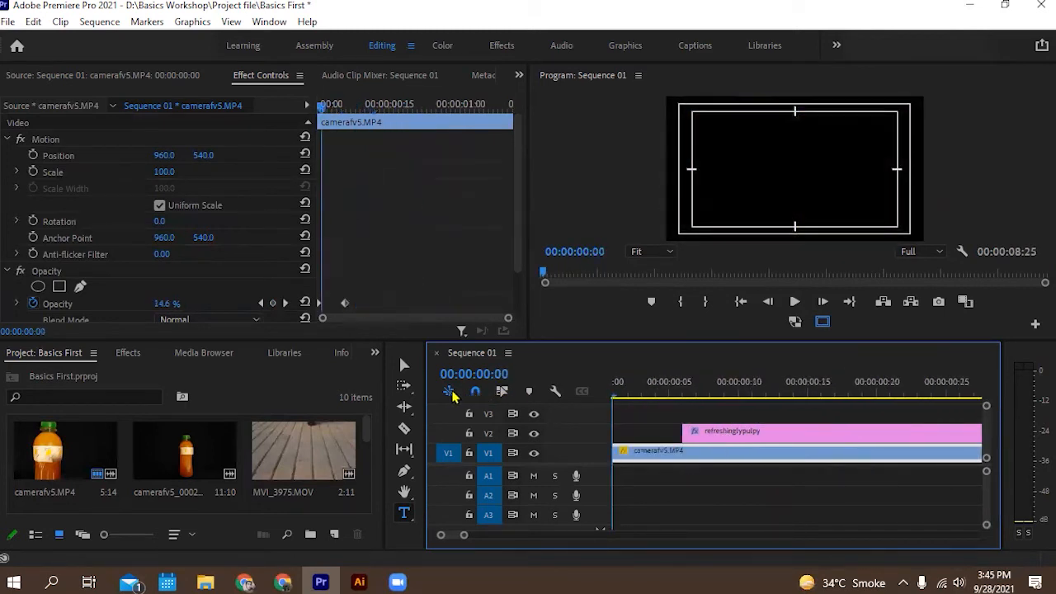
{"action": "left_click", "coordinate": [794, 302]}
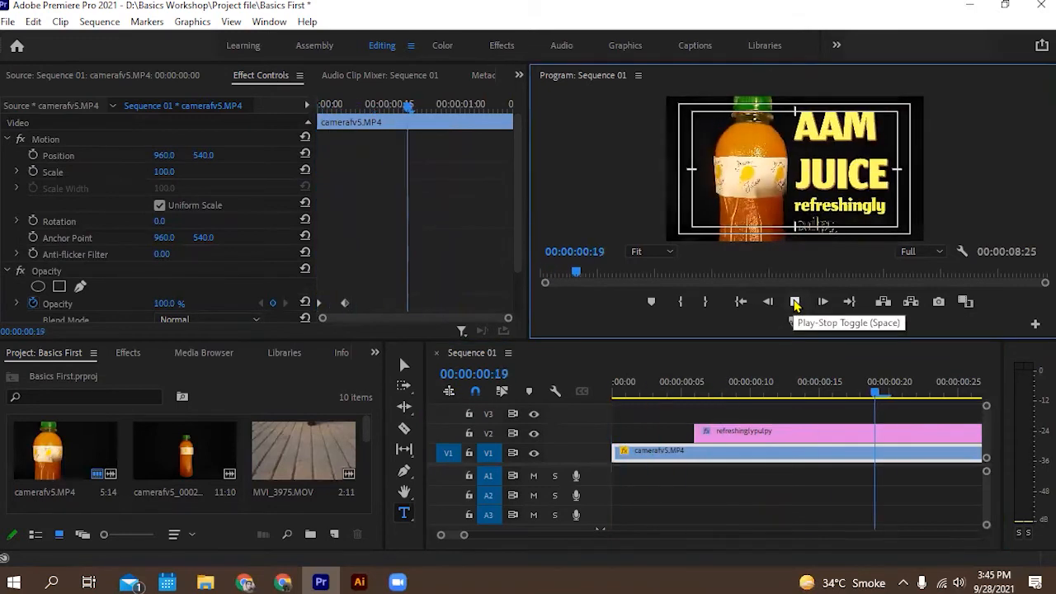
{"action": "left_click", "coordinate": [794, 302]}
Cut the refreshinglypulpy graphic at 00:00:01:11, where the bottle clip ends, and delete the portion after the cut.
{"action": "left_click_drag", "start_coordinate": [719, 396], "coordinate": [680, 417]}
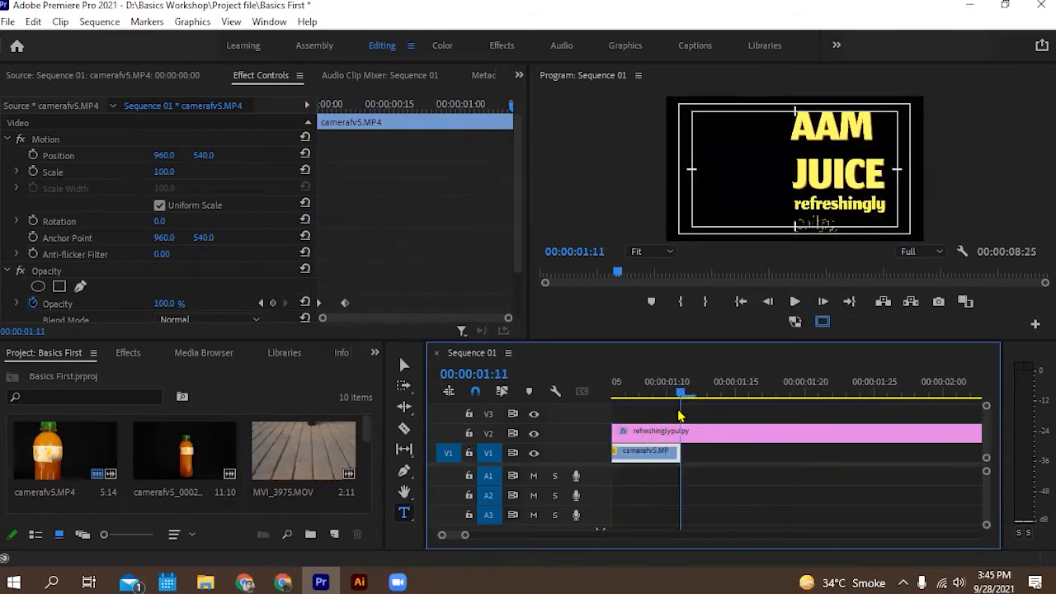
{"action": "left_click", "coordinate": [404, 428]}
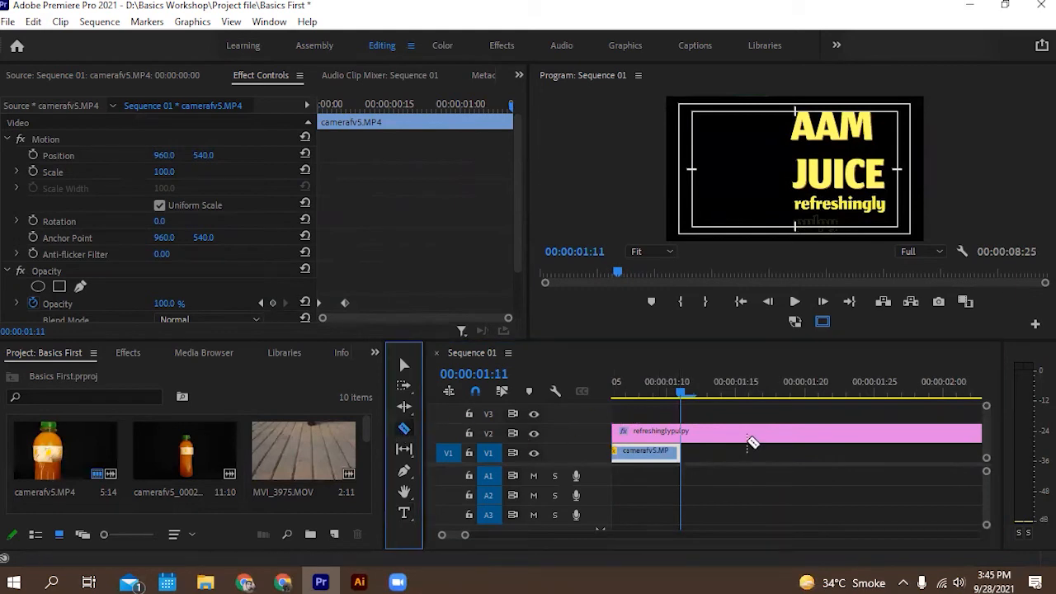
{"action": "left_click", "coordinate": [678, 437]}
{"action": "key", "text": "v"}
{"action": "left_click", "coordinate": [738, 434]}
{"action": "key", "text": "Delete"}
Play the trimmed sequence from its beginning to check the title animation, and return to the start.
{"action": "left_click_drag", "start_coordinate": [683, 399], "coordinate": [501, 413]}
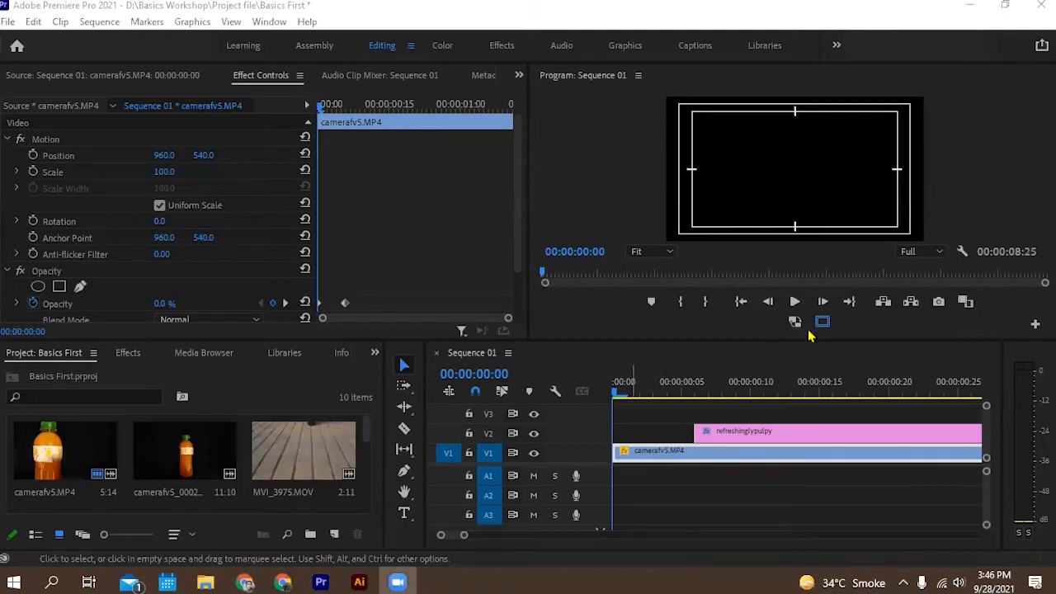
{"action": "left_click", "coordinate": [795, 303]}
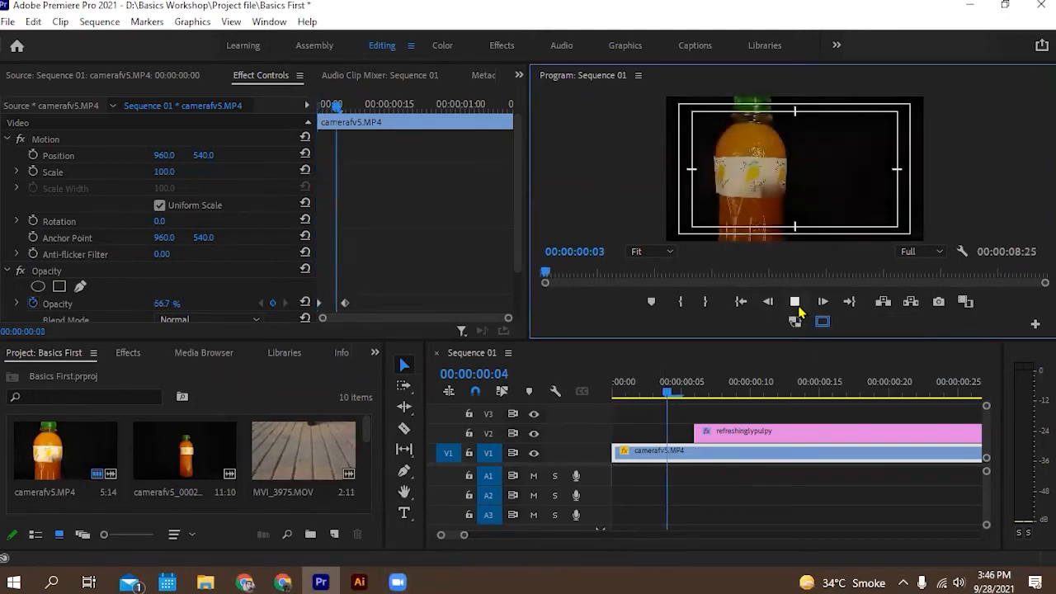
{"action": "left_click", "coordinate": [797, 305]}
{"action": "left_click", "coordinate": [727, 396]}
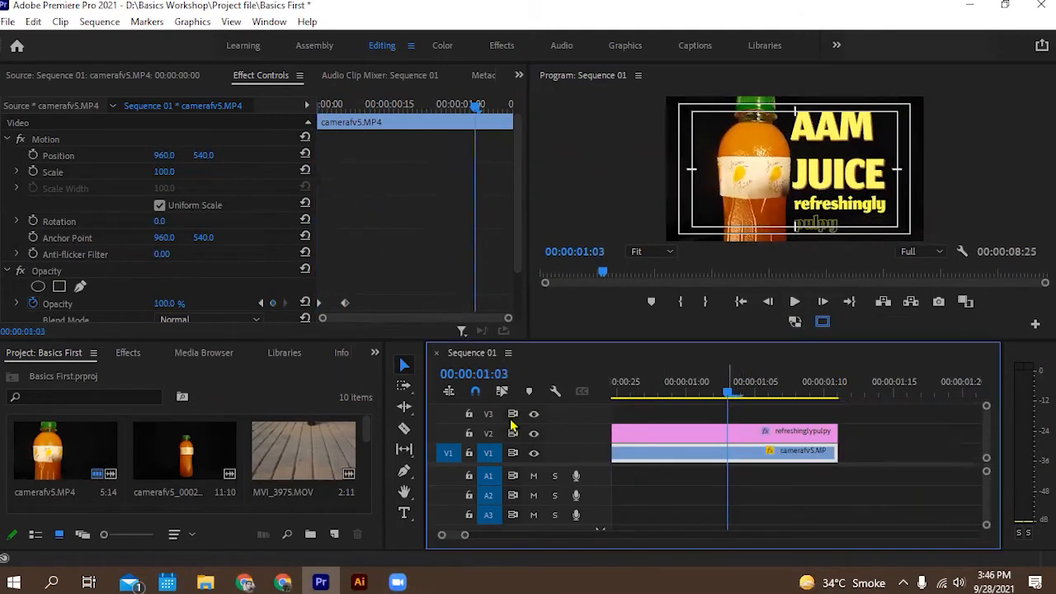
{"action": "left_click_drag", "start_coordinate": [729, 395], "coordinate": [497, 450]}
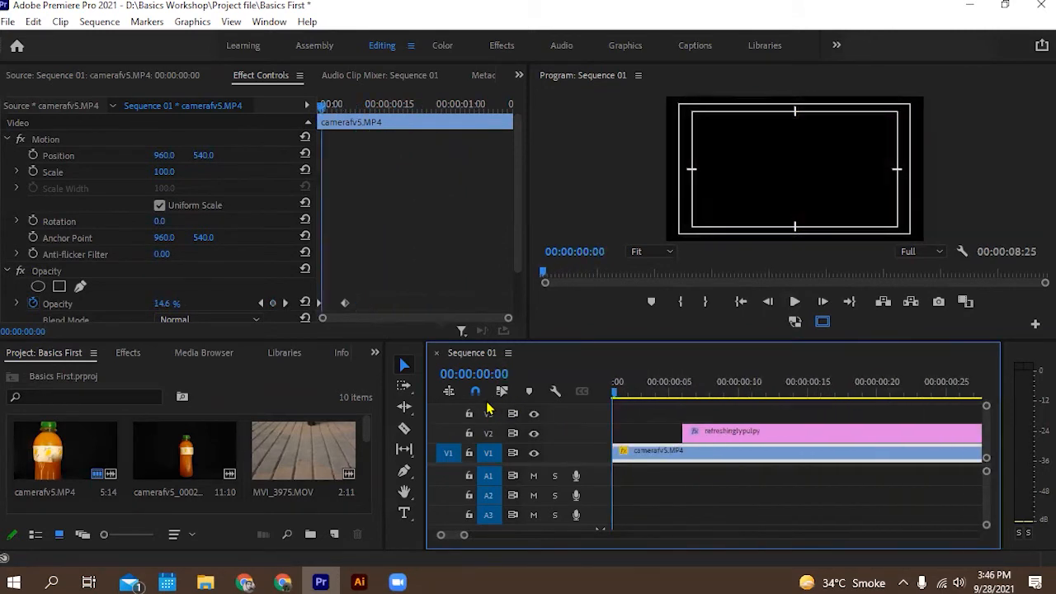
Export the camerafv5_0002.MP4 frame at 00:00:05:05 as a PNG still and import it into the project.
{"action": "left_click", "coordinate": [511, 570]}
{"action": "left_click_drag", "start_coordinate": [732, 387], "coordinate": [896, 390]}
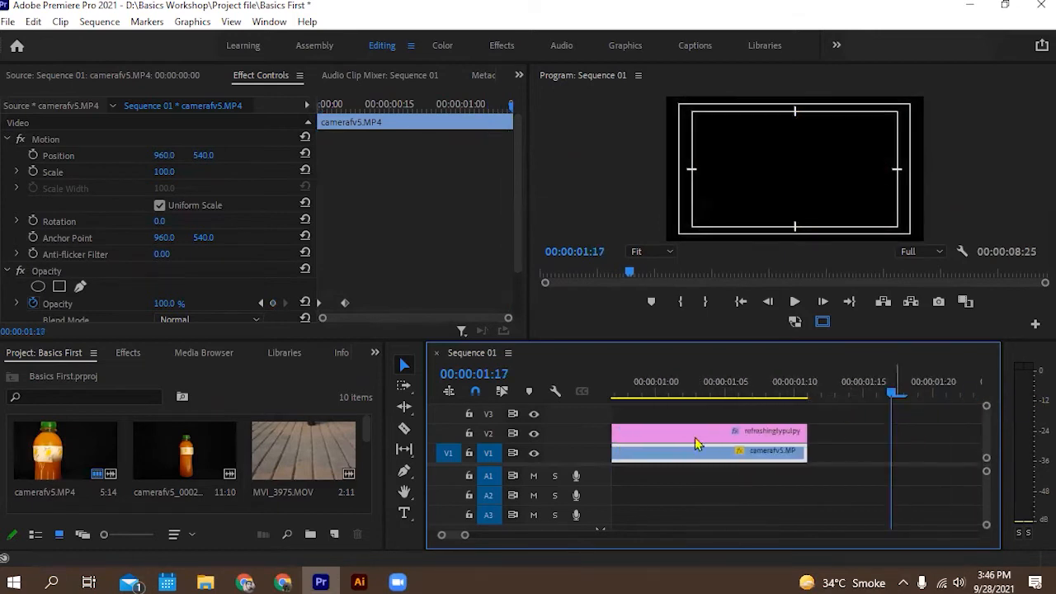
{"action": "double_click", "coordinate": [188, 459]}
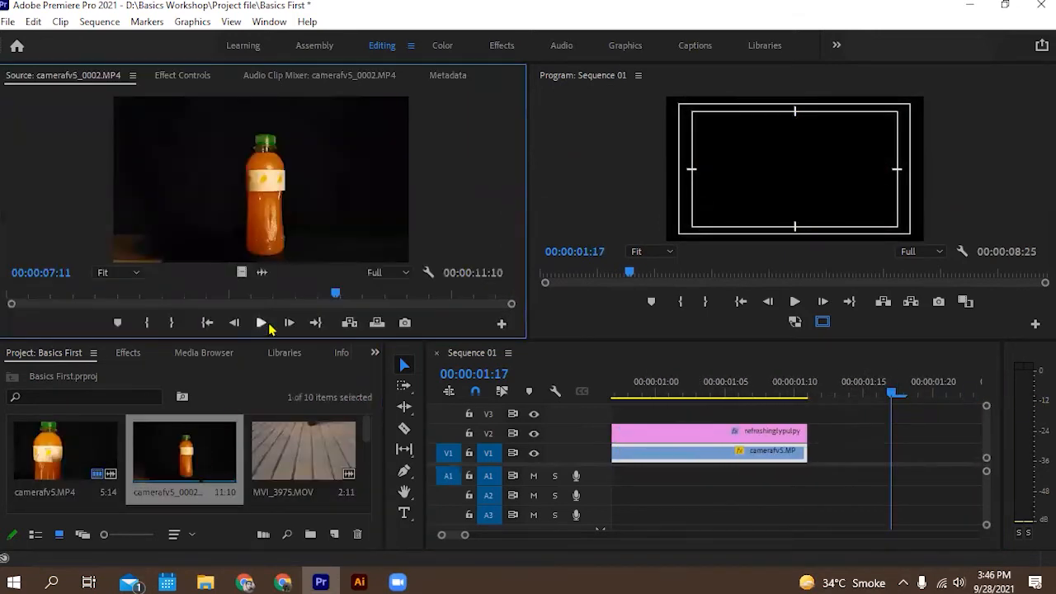
{"action": "left_click_drag", "start_coordinate": [329, 294], "coordinate": [233, 303]}
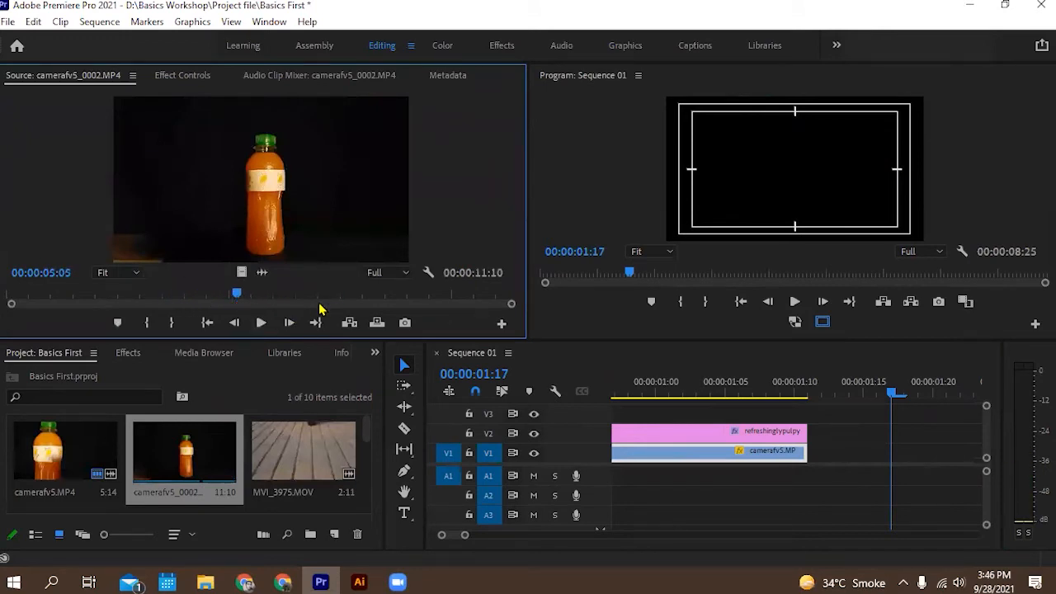
{"action": "left_click", "coordinate": [404, 322]}
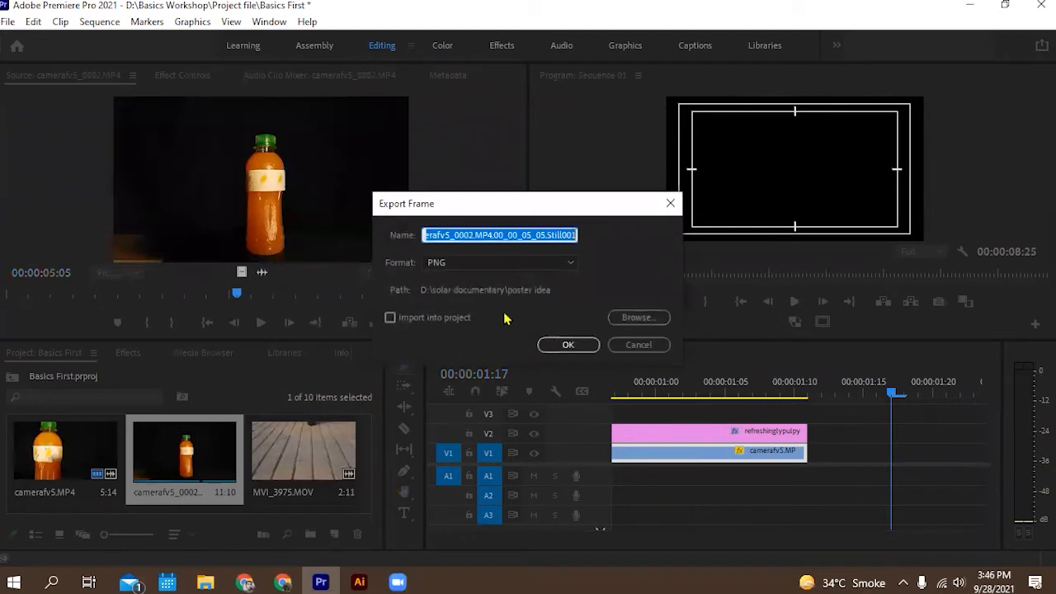
{"action": "left_click", "coordinate": [390, 318]}
{"action": "left_click", "coordinate": [568, 345]}
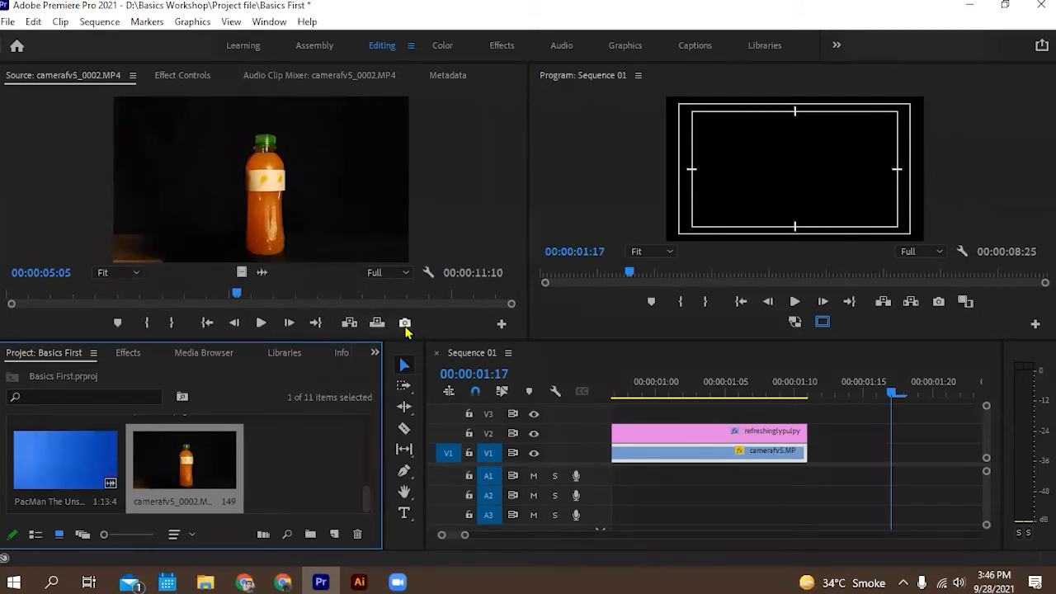
Export the same frame again as the PNG still ending in Still002, checking the formats and destination folder, and import it into the project.
{"action": "left_click", "coordinate": [405, 322]}
{"action": "left_click", "coordinate": [499, 264]}
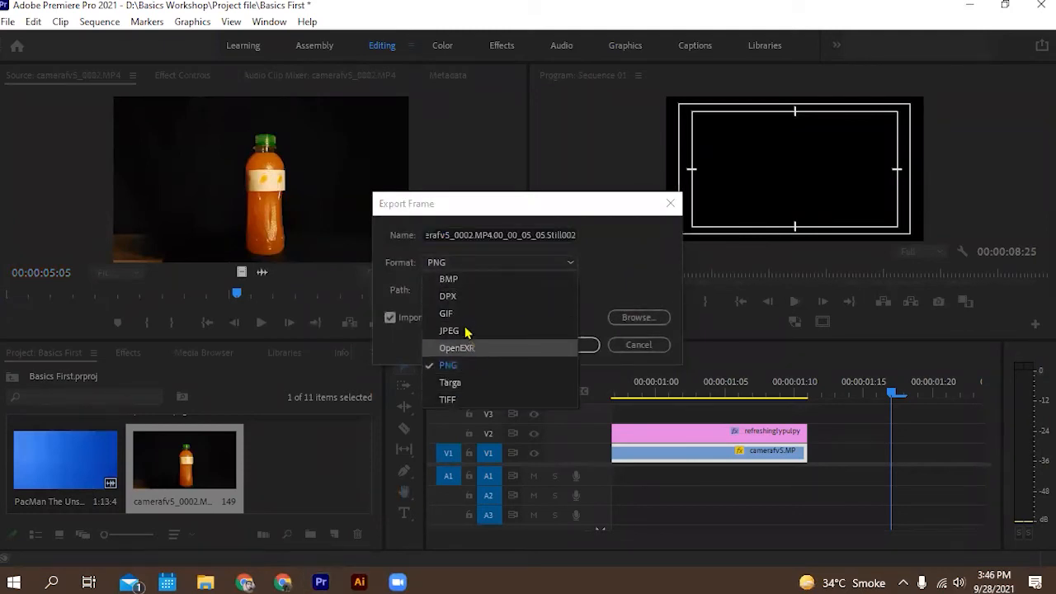
{"action": "left_click", "coordinate": [598, 266]}
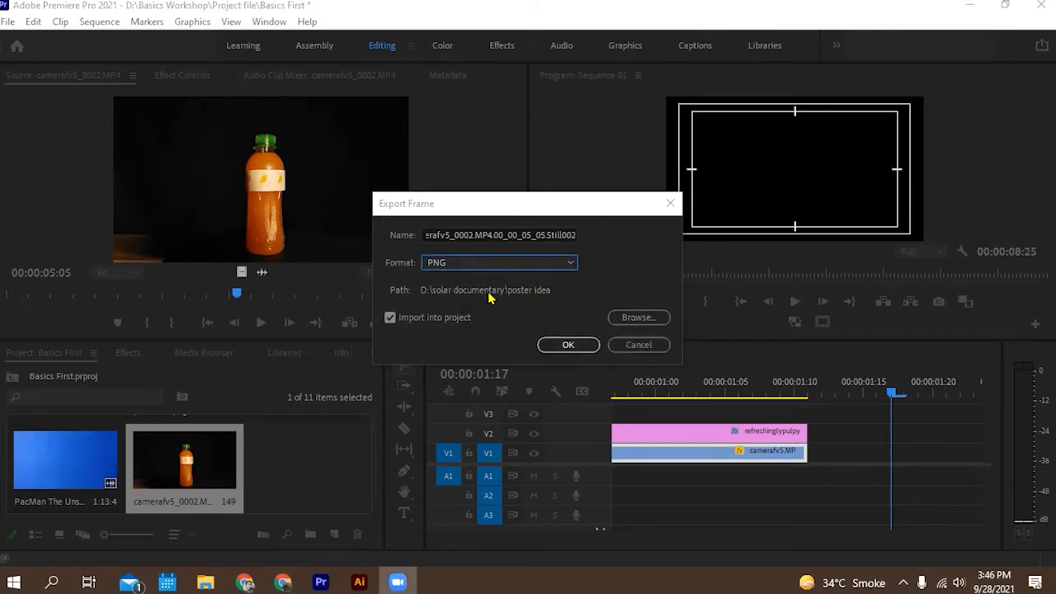
{"action": "left_click", "coordinate": [620, 317]}
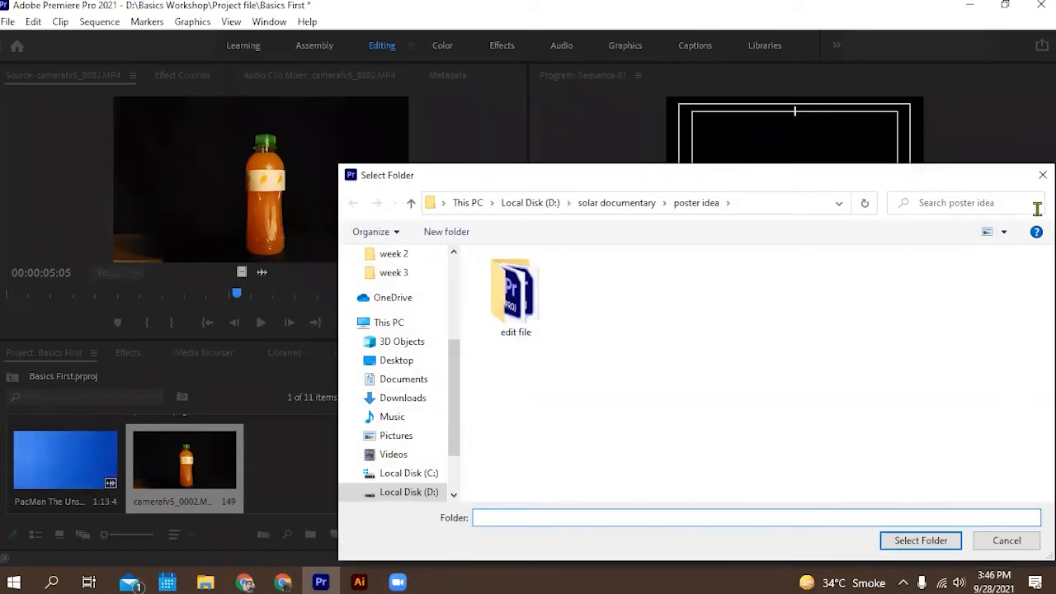
{"action": "left_click", "coordinate": [1041, 174]}
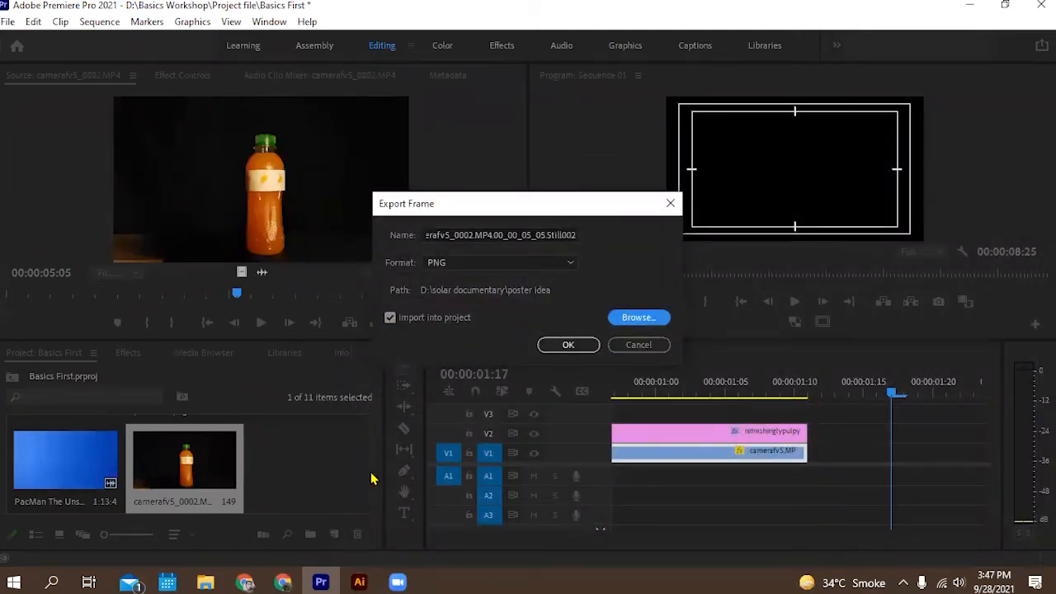
{"action": "left_click", "coordinate": [567, 345]}
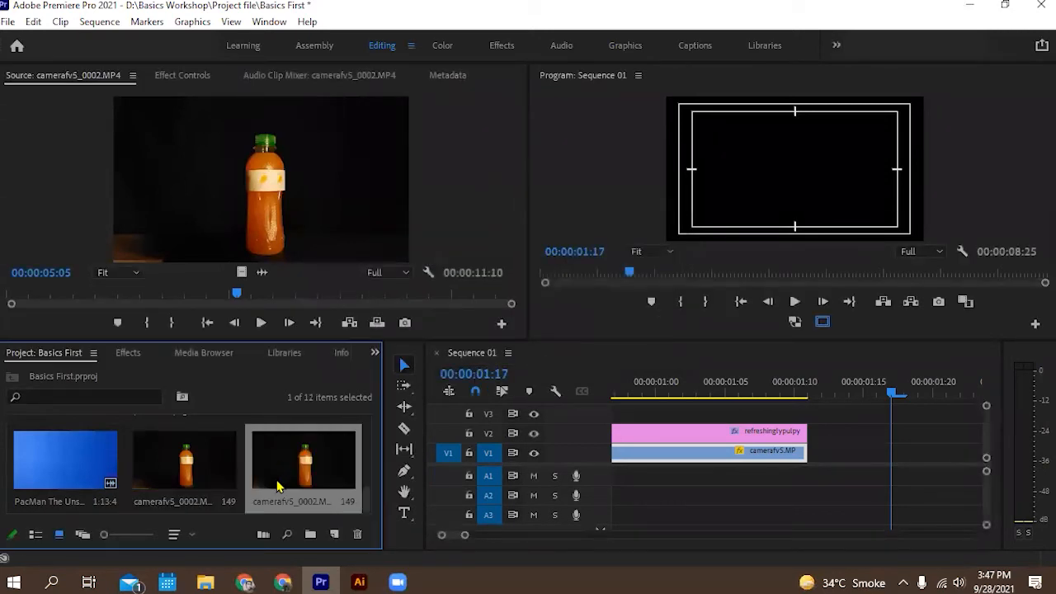
Place the Still002 image on V1 directly after the camerafv5.MP4 clip and move the playhead to 00:00:01:16.
{"action": "left_click_drag", "start_coordinate": [308, 470], "coordinate": [822, 471]}
{"action": "left_click", "coordinate": [866, 394]}
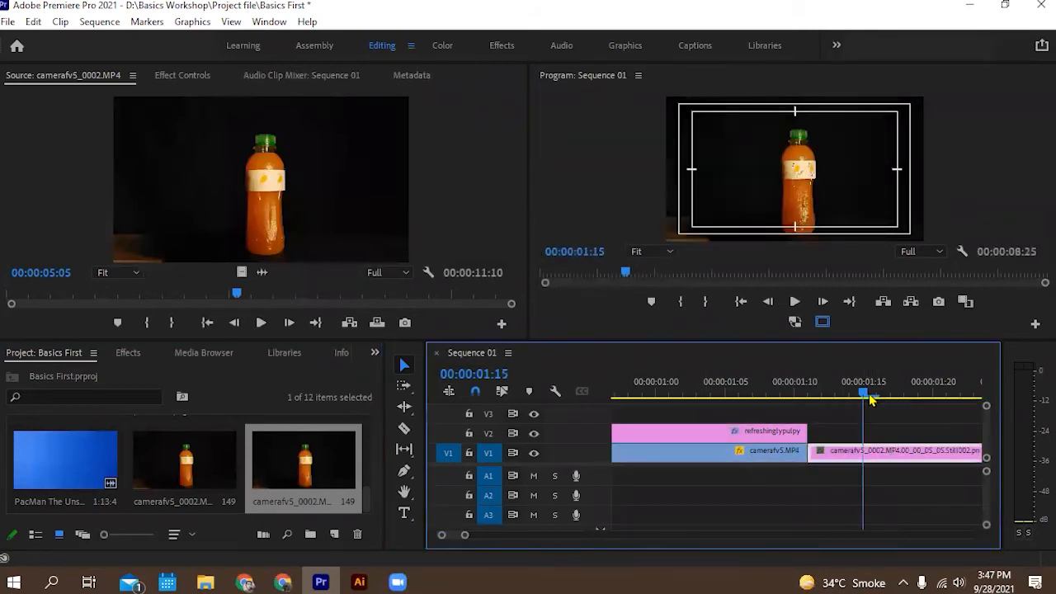
{"action": "left_click_drag", "start_coordinate": [868, 399], "coordinate": [875, 399]}
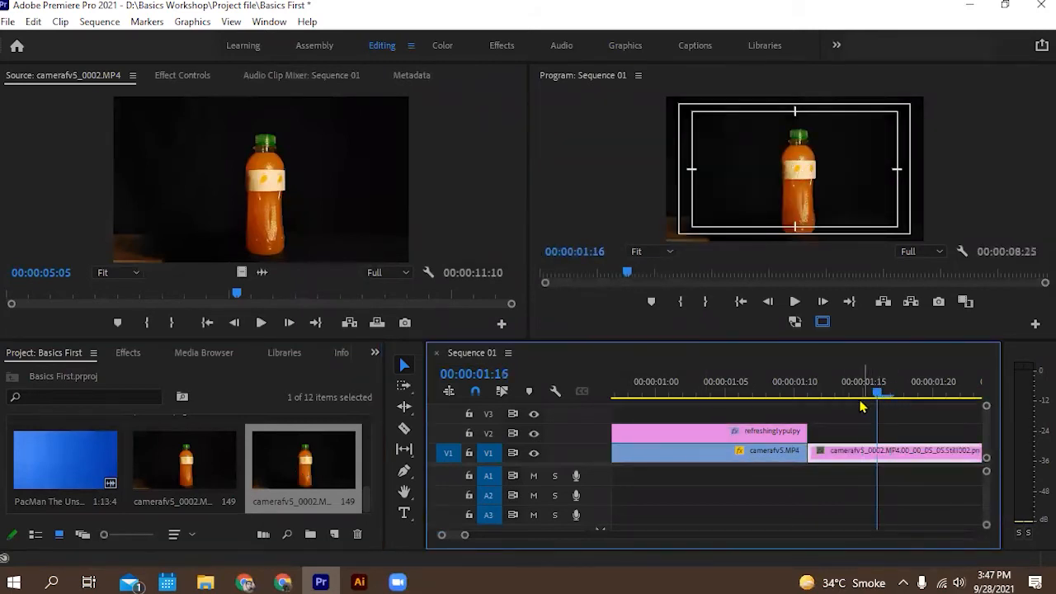
Scale the bottle still to 158 and set its position to 596, 534.
{"action": "double_click", "coordinate": [856, 462]}
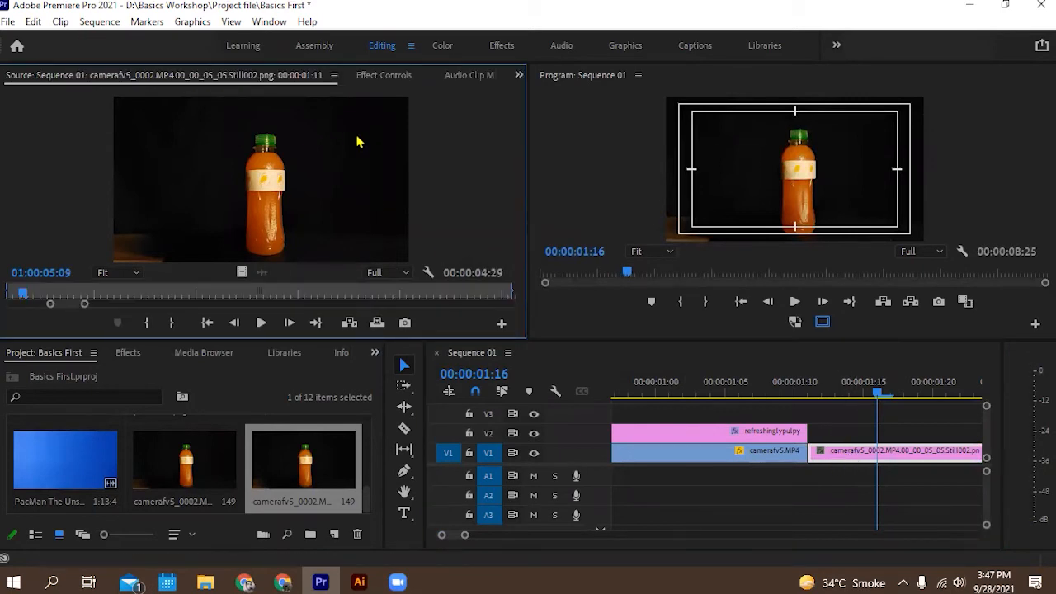
{"action": "left_click", "coordinate": [381, 76]}
{"action": "mouse_move", "coordinate": [159, 172]}
{"action": "left_mouse_down"}
{"action": "mouse_move", "coordinate": [241, 172]}
{"action": "mouse_move", "coordinate": [165, 172]}
{"action": "mouse_move", "coordinate": [214, 171]}
{"action": "mouse_move", "coordinate": [201, 155]}
{"action": "mouse_move", "coordinate": [160, 157]}
{"action": "left_mouse_up"}
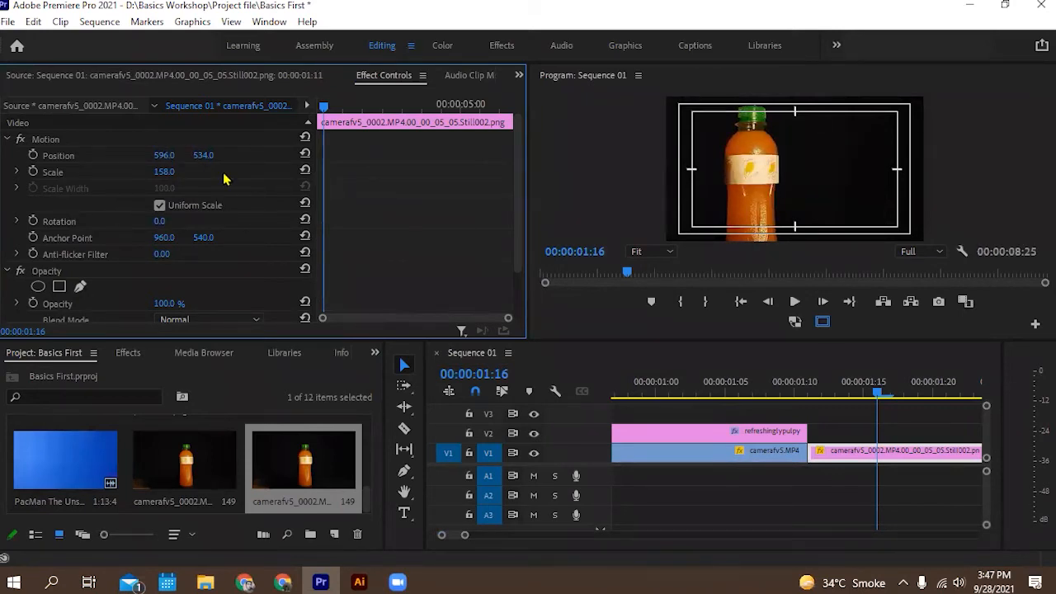
Create a text box in the empty area beside the bottle and set its font size to 176.
{"action": "left_click", "coordinate": [404, 512]}
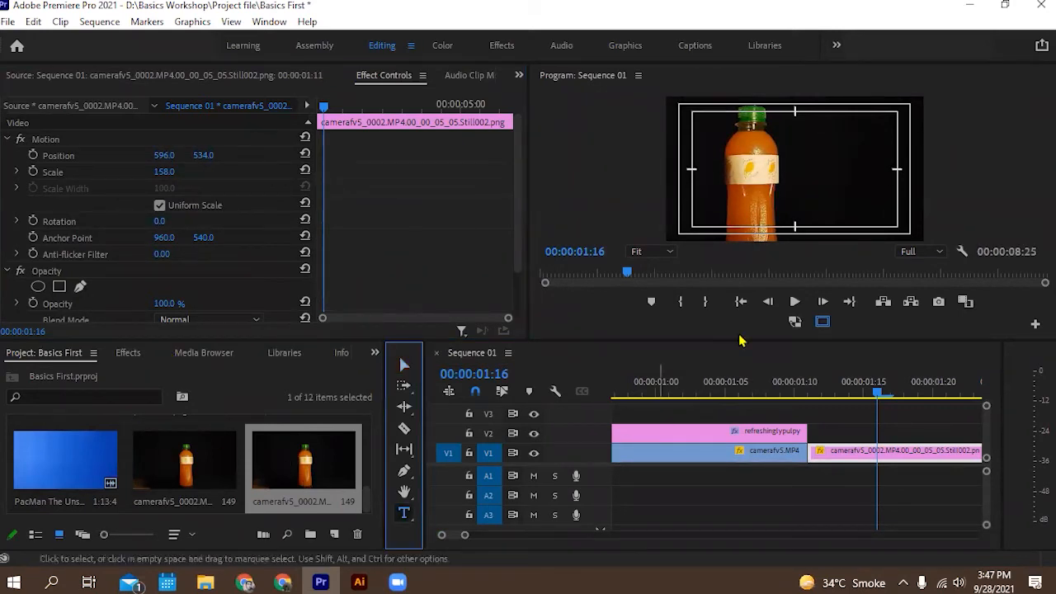
{"action": "mouse_move", "coordinate": [795, 151]}
{"action": "left_mouse_down"}
{"action": "mouse_move", "coordinate": [854, 200]}
{"action": "mouse_move", "coordinate": [897, 211]}
{"action": "left_mouse_up"}
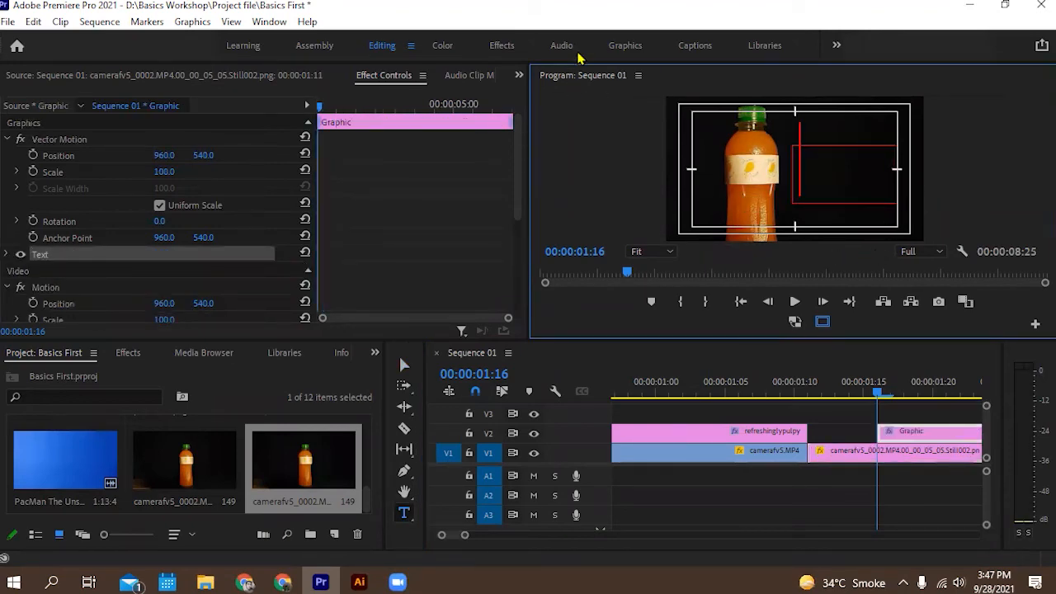
{"action": "left_click", "coordinate": [620, 45]}
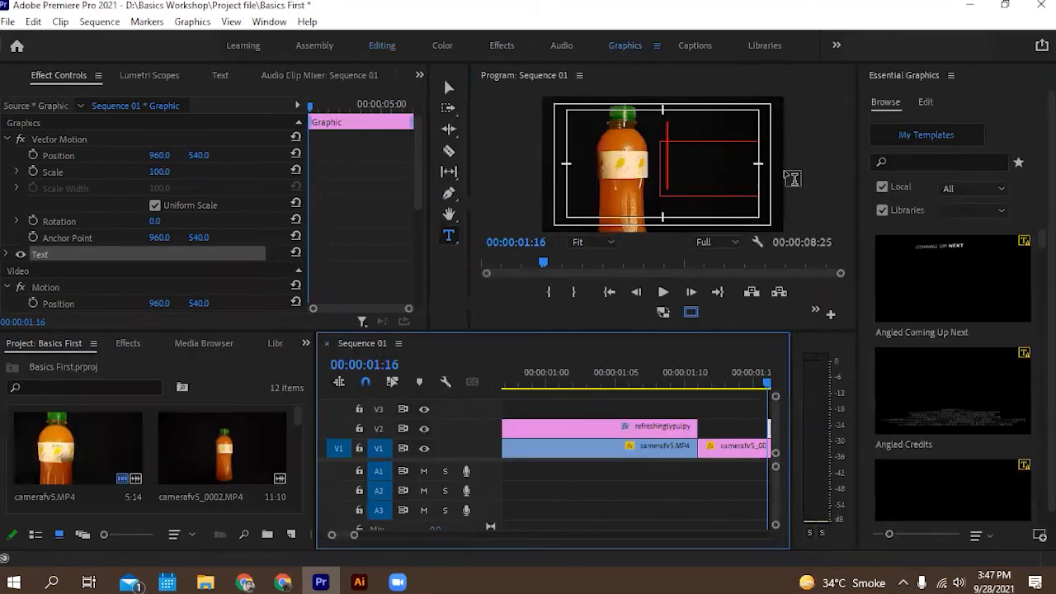
{"action": "left_click", "coordinate": [927, 104]}
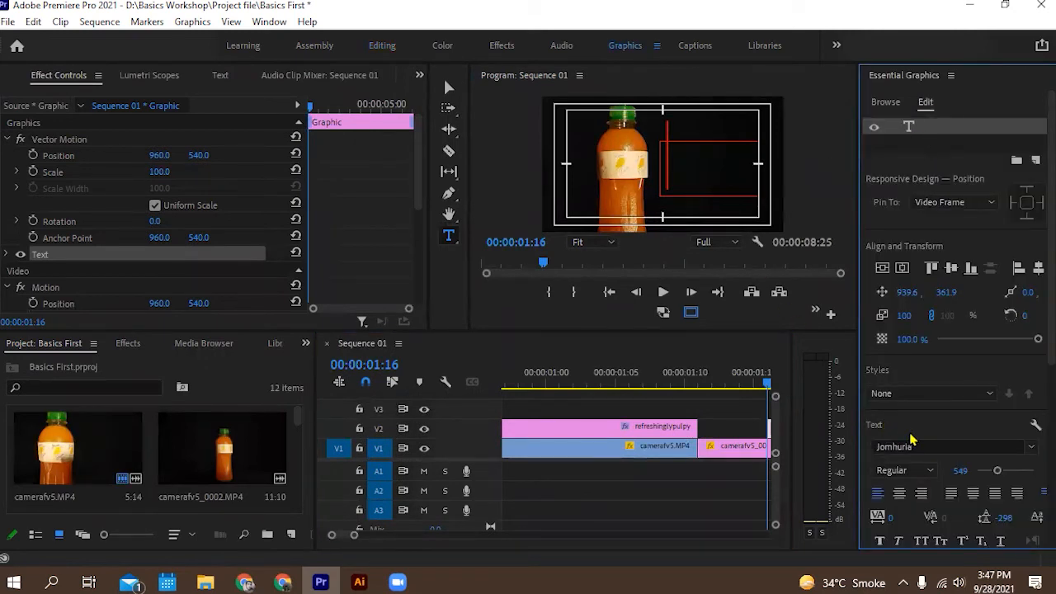
{"action": "scroll", "coordinate": [911, 439], "scroll_direction": "down", "scroll_amount": 1}
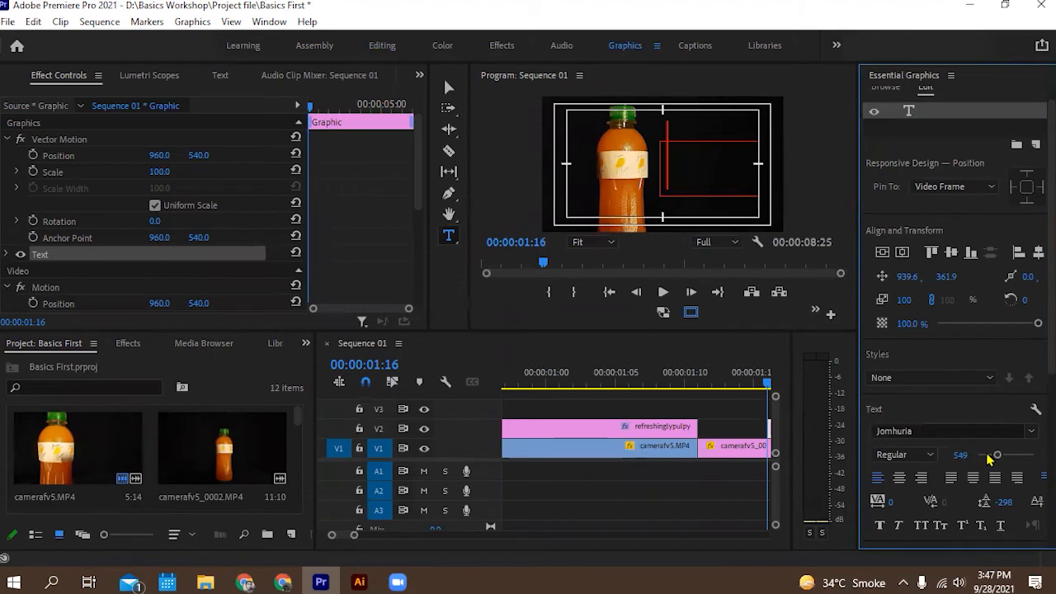
{"action": "left_click_drag", "start_coordinate": [996, 459], "coordinate": [982, 460]}
Change the new text's font to Norwester.
{"action": "left_click", "coordinate": [1031, 431]}
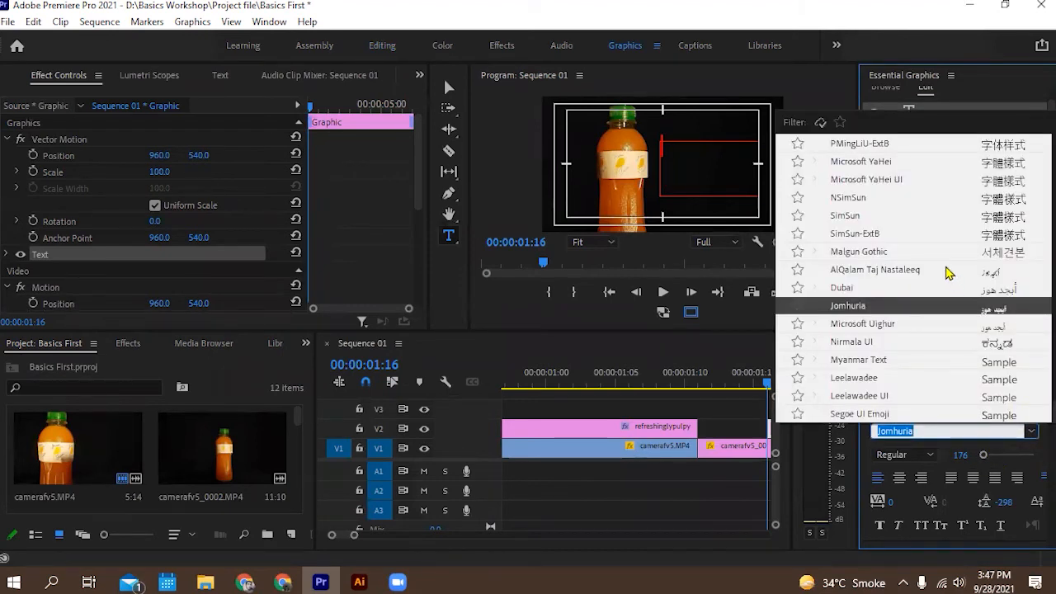
{"action": "scroll", "coordinate": [948, 273], "scroll_direction": "up", "scroll_amount": 15}
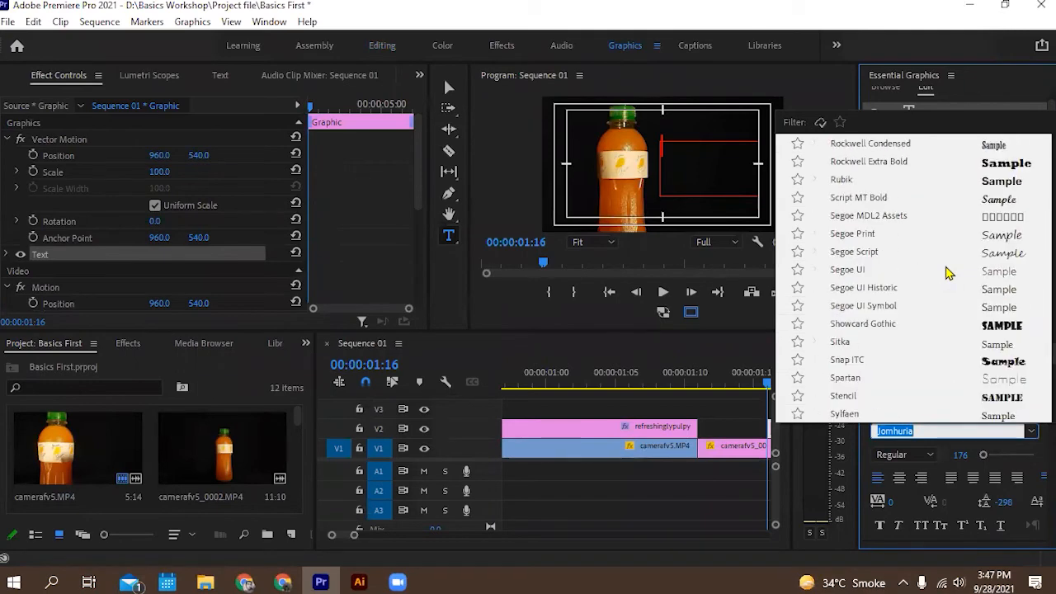
{"action": "scroll", "coordinate": [948, 272], "scroll_direction": "up", "scroll_amount": 2}
{"action": "scroll", "coordinate": [949, 279], "scroll_direction": "up", "scroll_amount": 5}
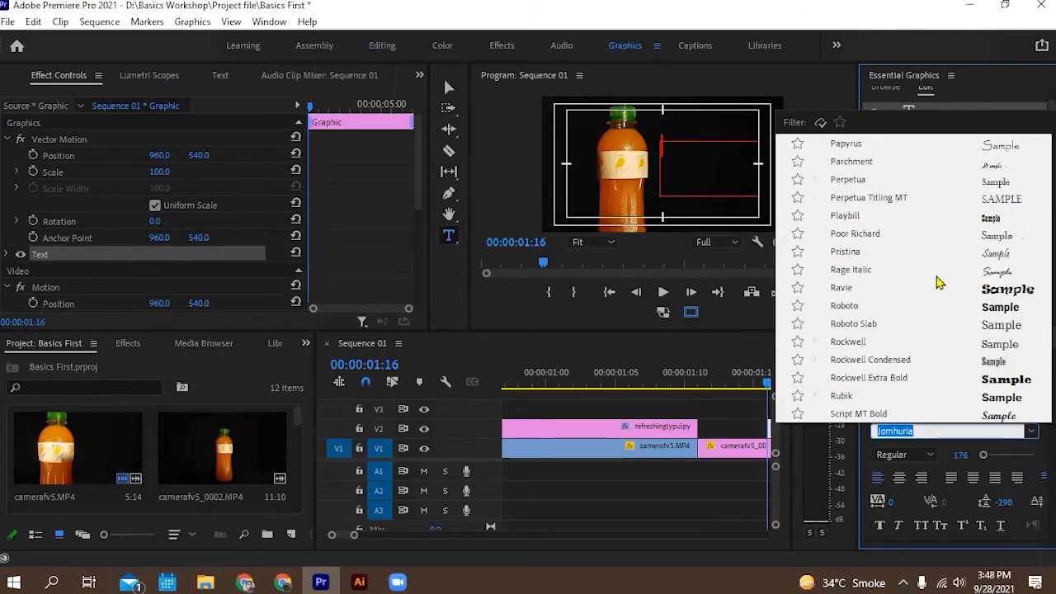
{"action": "left_click", "coordinate": [925, 198]}
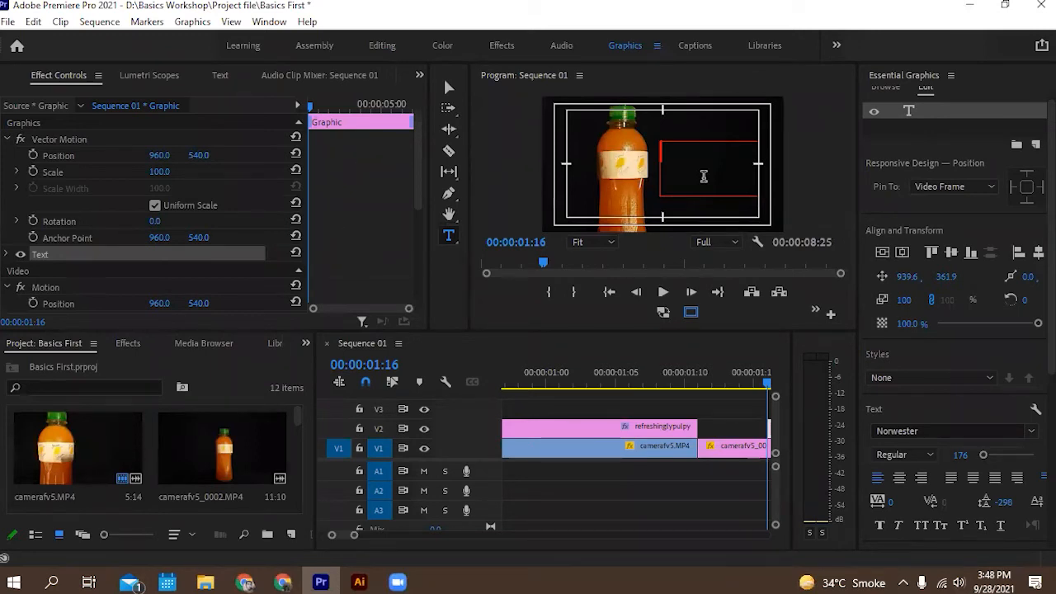
Enter "for" as the first line in the text box beside the bottle.
{"action": "key", "text": "r"}
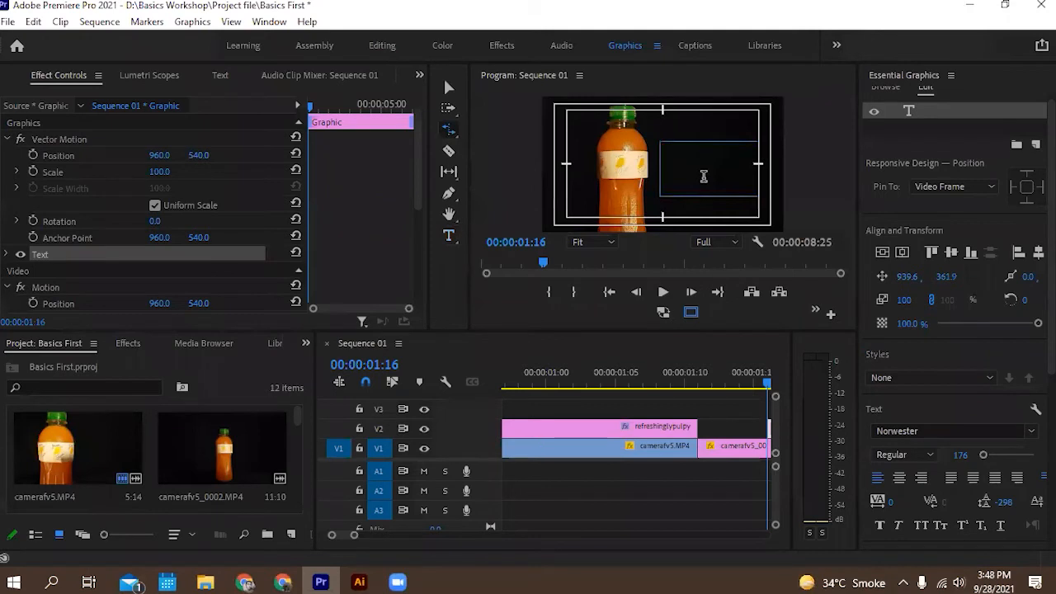
{"action": "key", "text": "v"}
{"action": "left_click", "coordinate": [720, 161]}
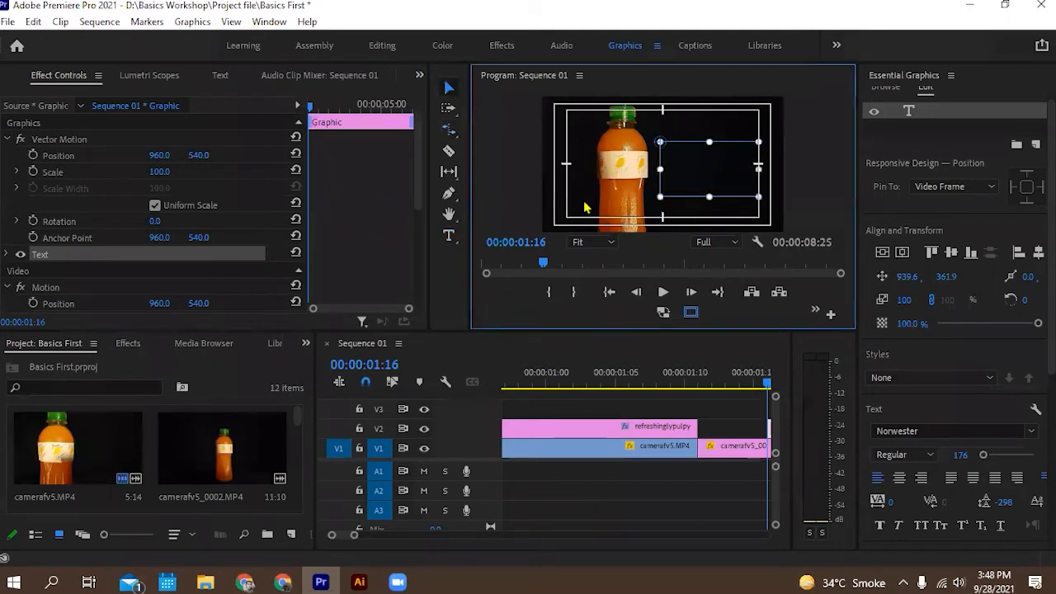
{"action": "left_click", "coordinate": [449, 238]}
{"action": "left_click", "coordinate": [707, 155]}
{"action": "type", "text": "for"}
{"action": "key", "text": "Return"}
{"action": "type", "text": "100"}
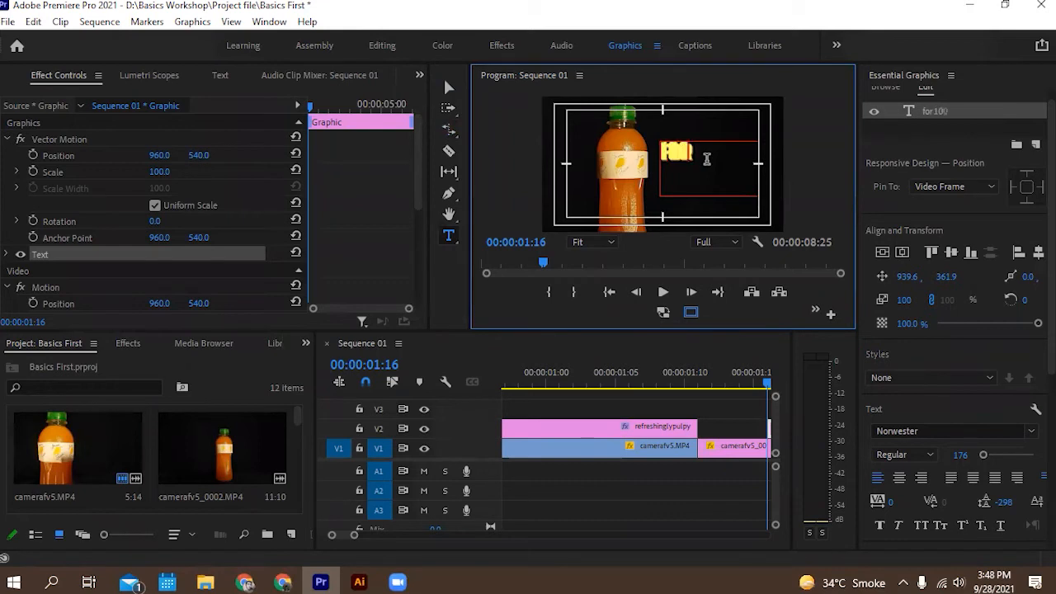
{"action": "key", "text": "BackSpace"}
{"action": "key", "text": "BackSpace"}
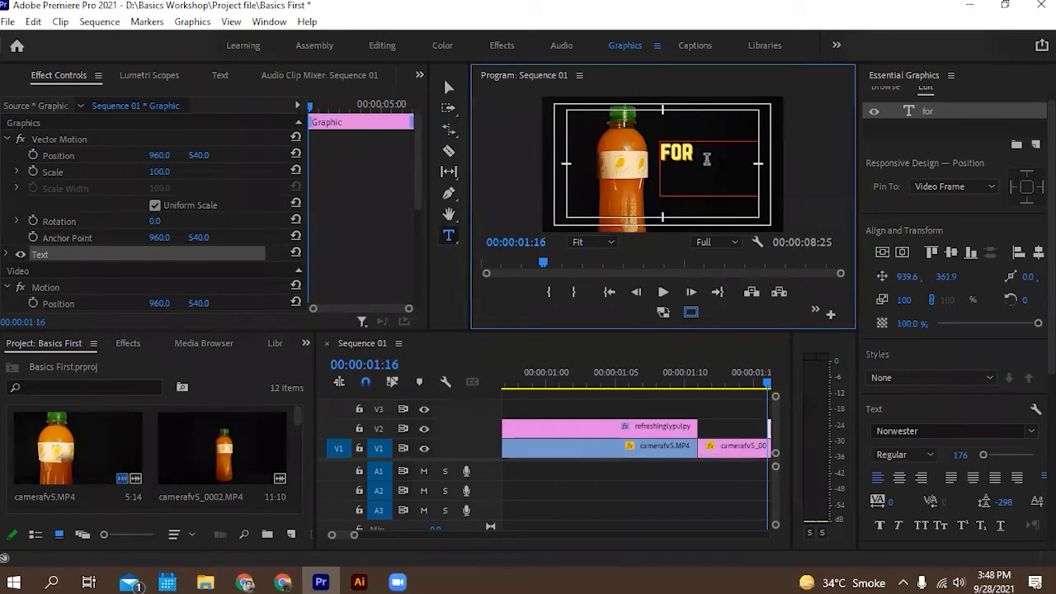
Add "100 rs" and "only" on separate lines below "for".
{"action": "key", "text": "Return"}
{"action": "type", "text": "100"}
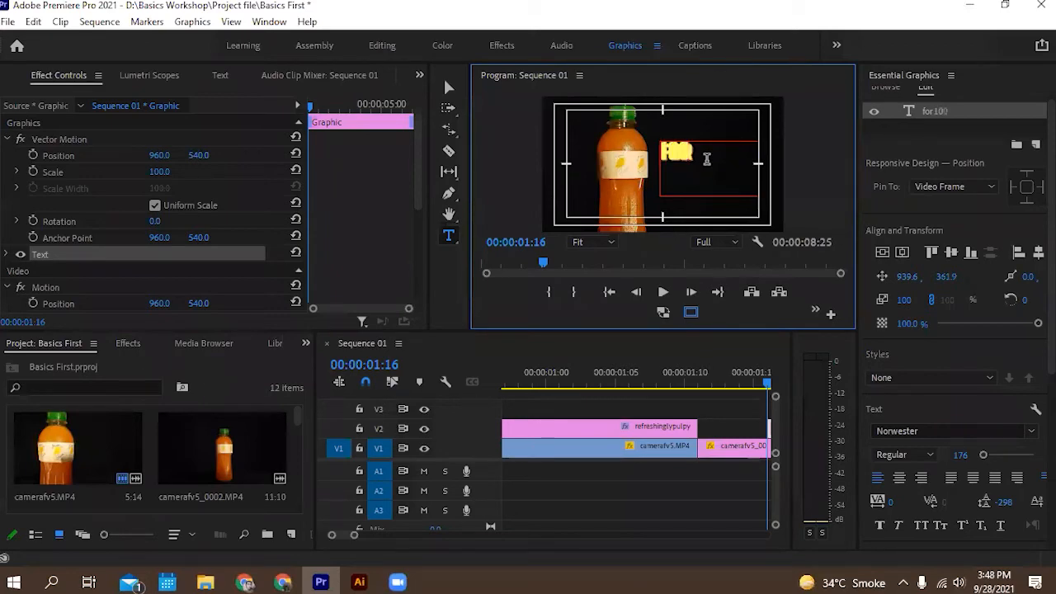
{"action": "type", "text": " rs"}
{"action": "key", "text": "Return"}
{"action": "type", "text": "only"}
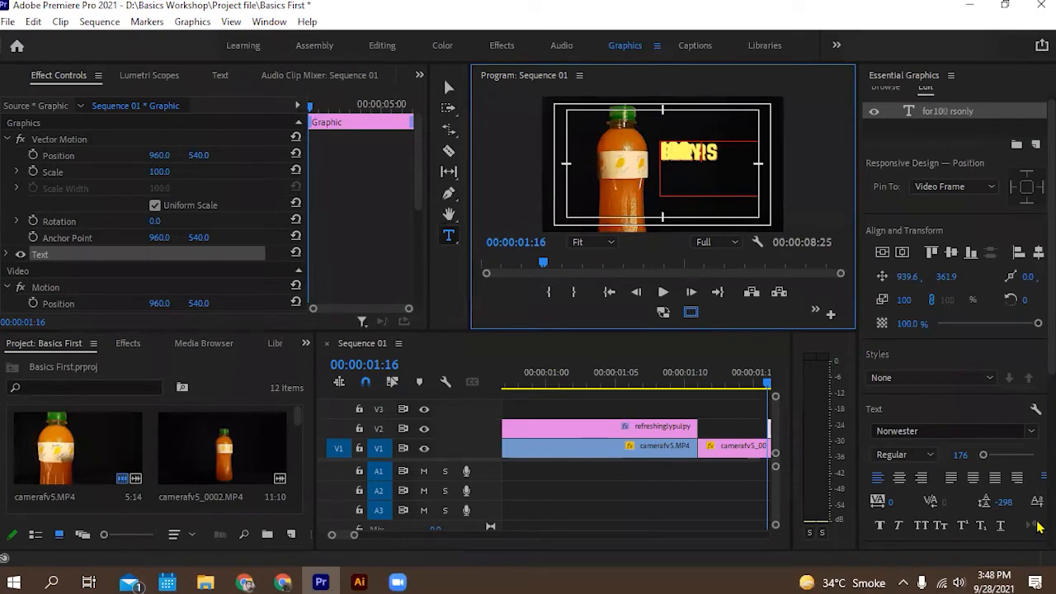
Adjust the three-line text's leading to -78 and move the text box up to 864.6, -31.0.
{"action": "left_click_drag", "start_coordinate": [1003, 501], "coordinate": [987, 502]}
{"action": "triple_click", "coordinate": [713, 155]}
{"action": "left_click_drag", "start_coordinate": [1003, 502], "coordinate": [1001, 502]}
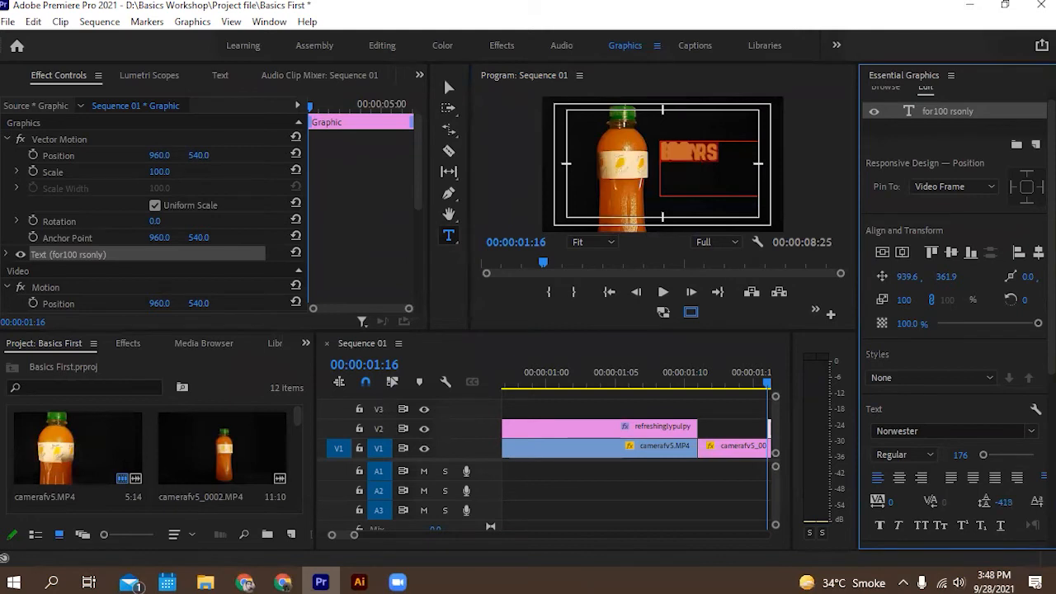
{"action": "left_click_drag", "start_coordinate": [1003, 501], "coordinate": [1053, 501]}
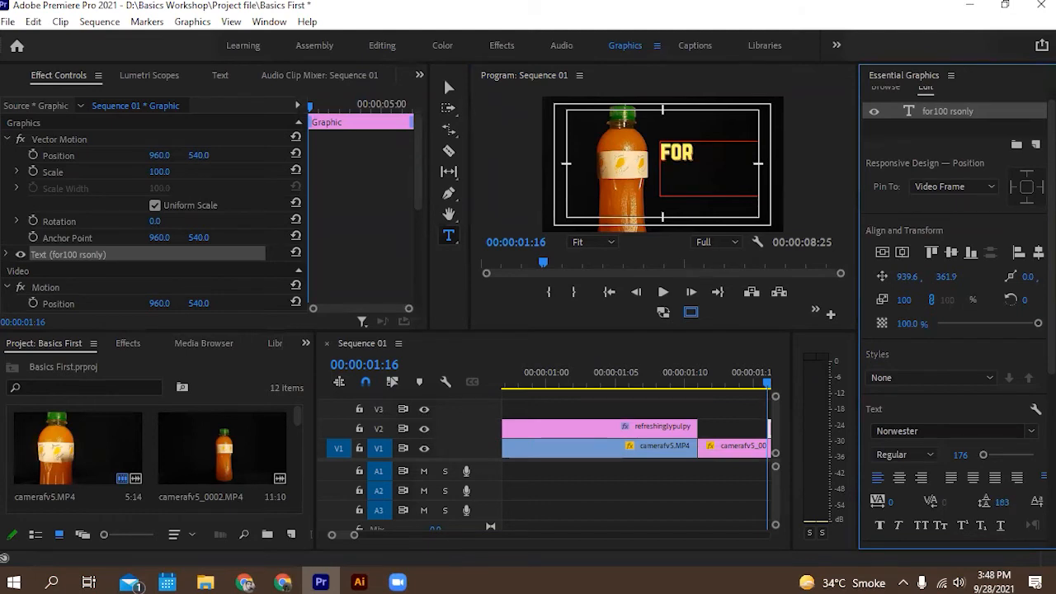
{"action": "left_click_drag", "start_coordinate": [1003, 502], "coordinate": [990, 501]}
{"action": "left_click", "coordinate": [448, 86]}
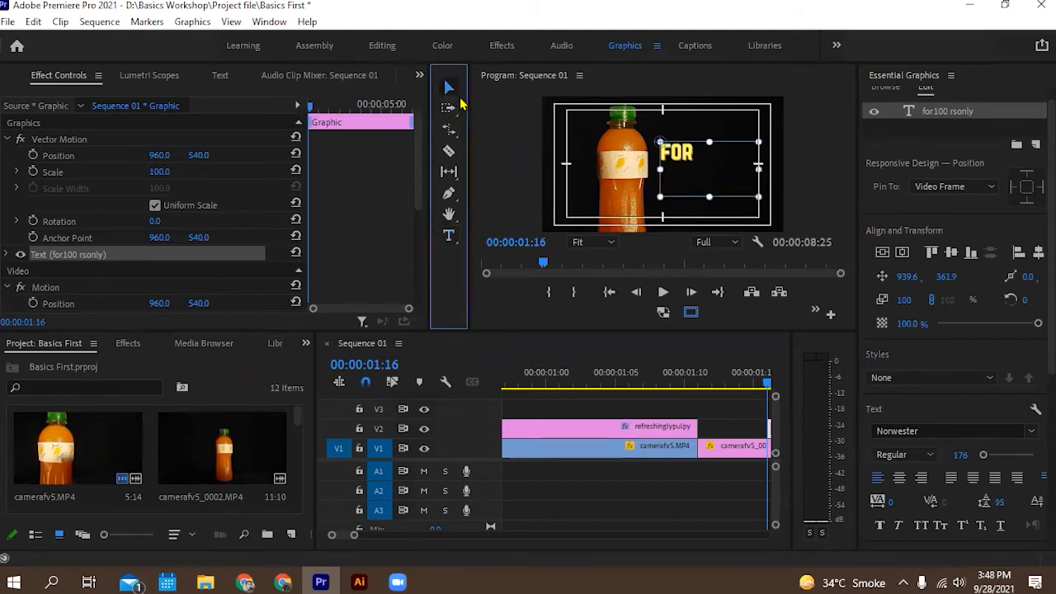
{"action": "left_click_drag", "start_coordinate": [709, 200], "coordinate": [695, 150]}
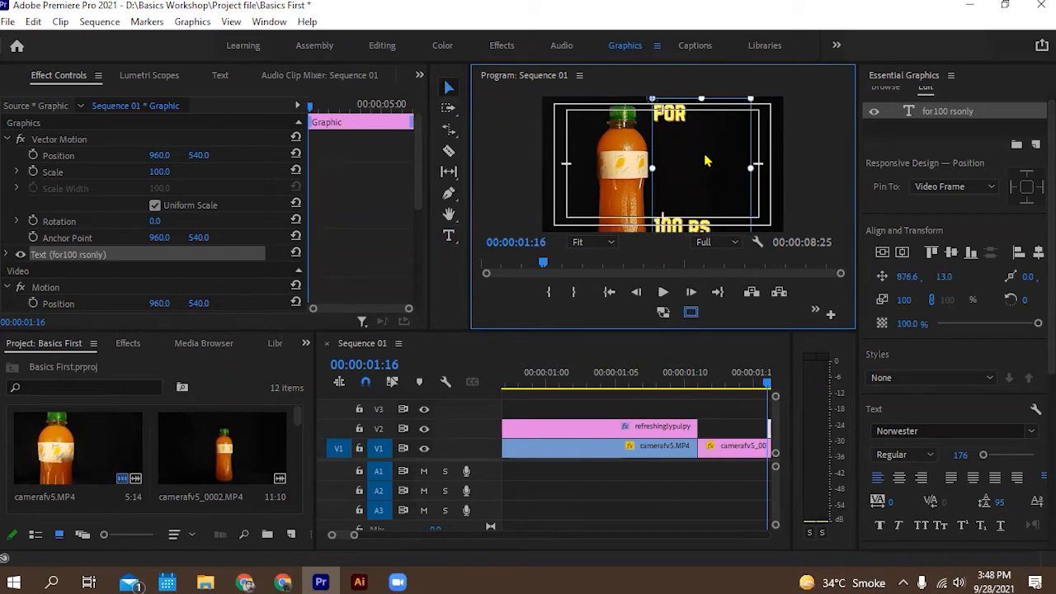
{"action": "key", "text": "t"}
{"action": "left_click_drag", "start_coordinate": [999, 502], "coordinate": [962, 502]}
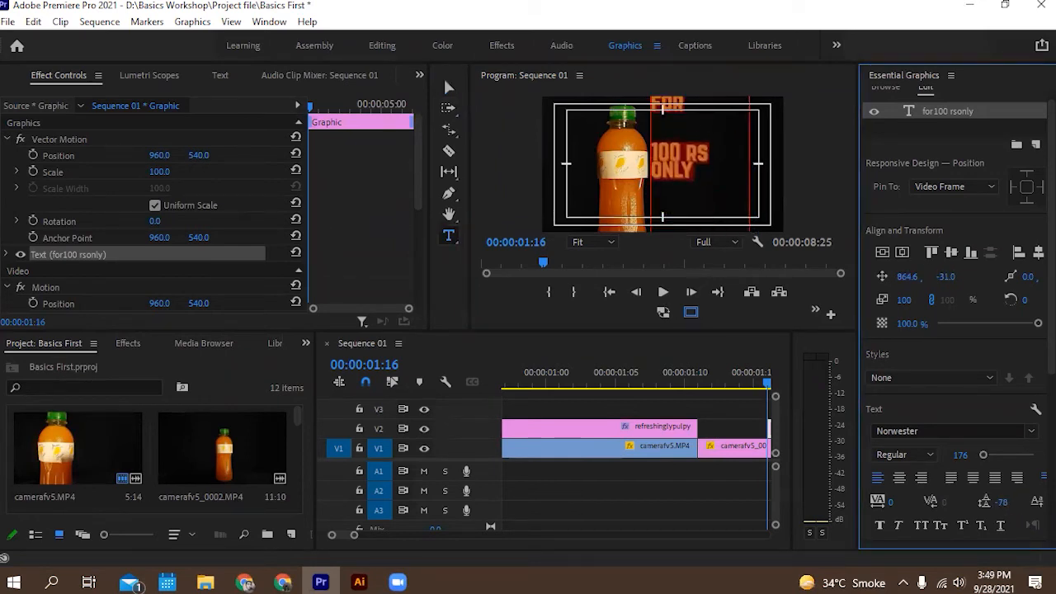
Shift the start of the price text clip on V2 earlier to 00:00:01:12, above the bottle still.
{"action": "key", "text": "Left"}
{"action": "key", "text": "Left"}
{"action": "key", "text": "v"}
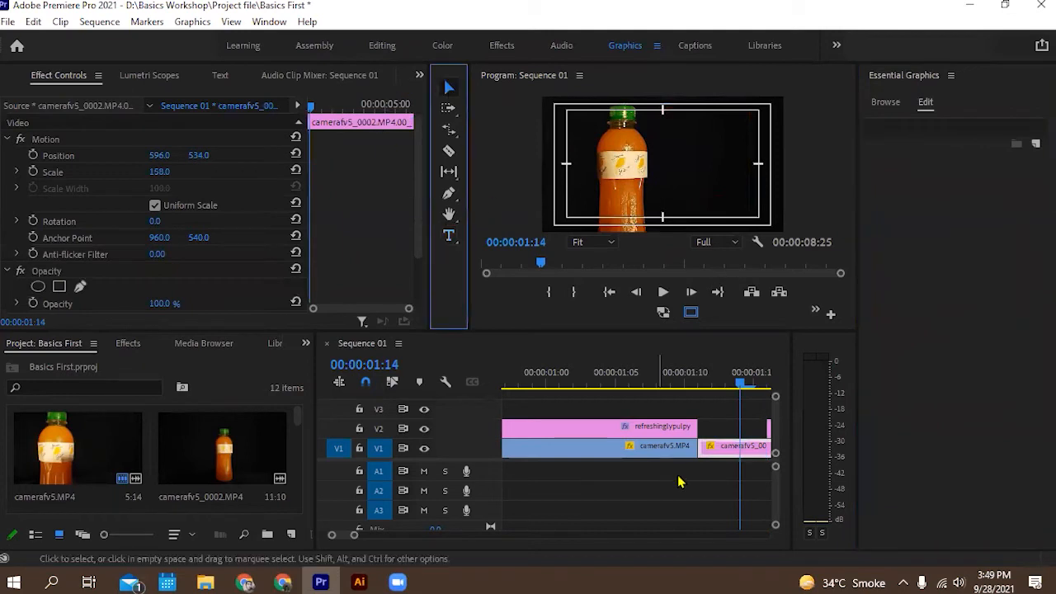
{"action": "left_click", "coordinate": [743, 387]}
{"action": "left_click_drag", "start_coordinate": [742, 388], "coordinate": [770, 387]}
{"action": "left_click_drag", "start_coordinate": [766, 435], "coordinate": [701, 429]}
Clear all the existing text from the text box beside the bottle.
{"action": "left_click", "coordinate": [671, 151]}
{"action": "double_click", "coordinate": [671, 151]}
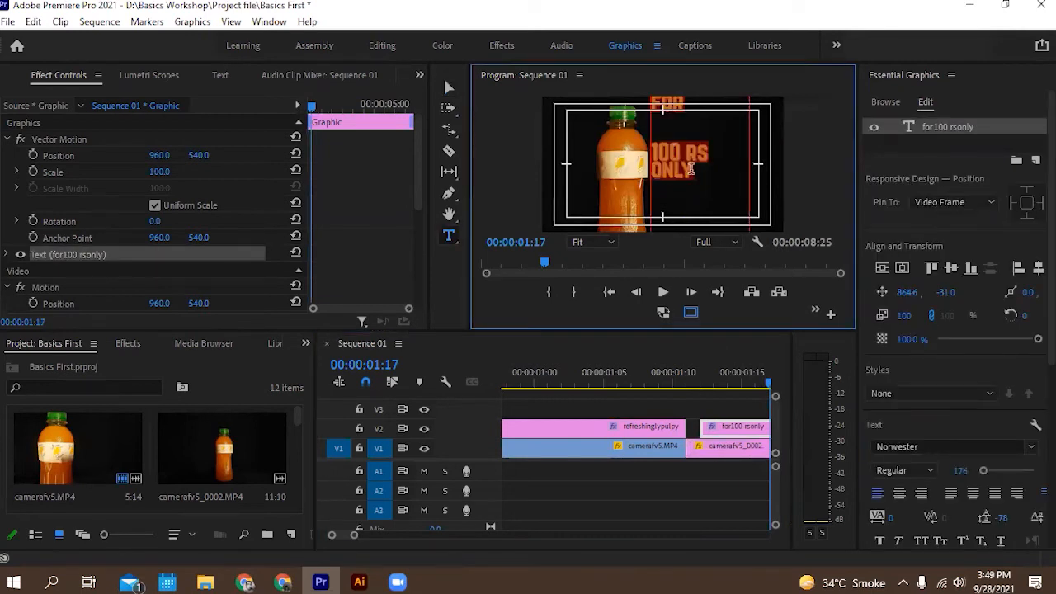
{"action": "key", "text": "BackSpace"}
{"action": "key", "text": "Left"}
{"action": "key", "text": "Left"}
{"action": "key", "text": "Escape"}
Set the leading of the emptied text box beside the bottle to 100.
{"action": "left_click", "coordinate": [449, 235]}
{"action": "left_click", "coordinate": [771, 182]}
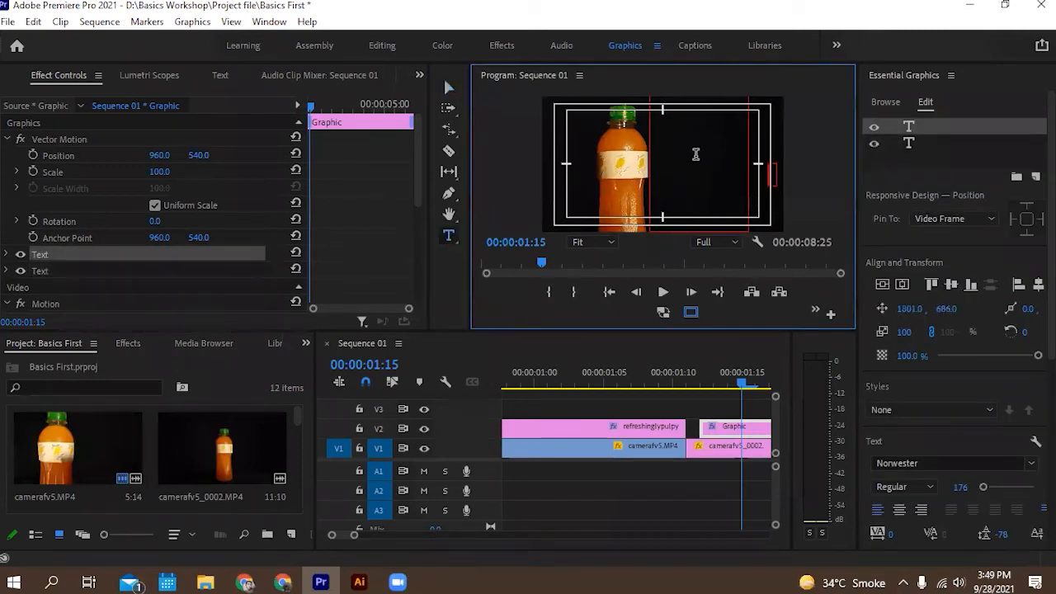
{"action": "left_click", "coordinate": [650, 113]}
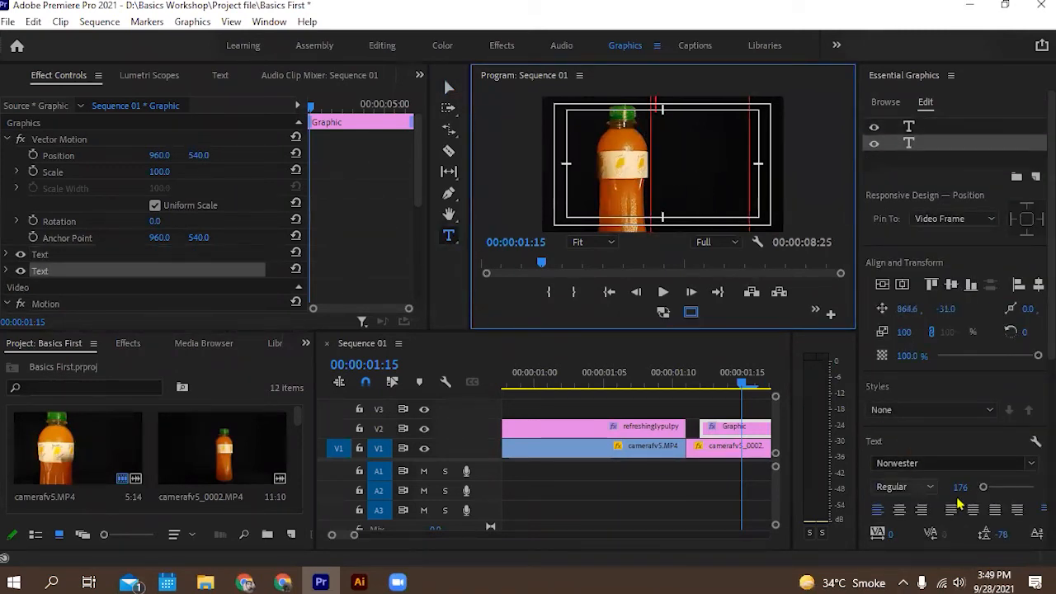
{"action": "left_click", "coordinate": [1002, 534]}
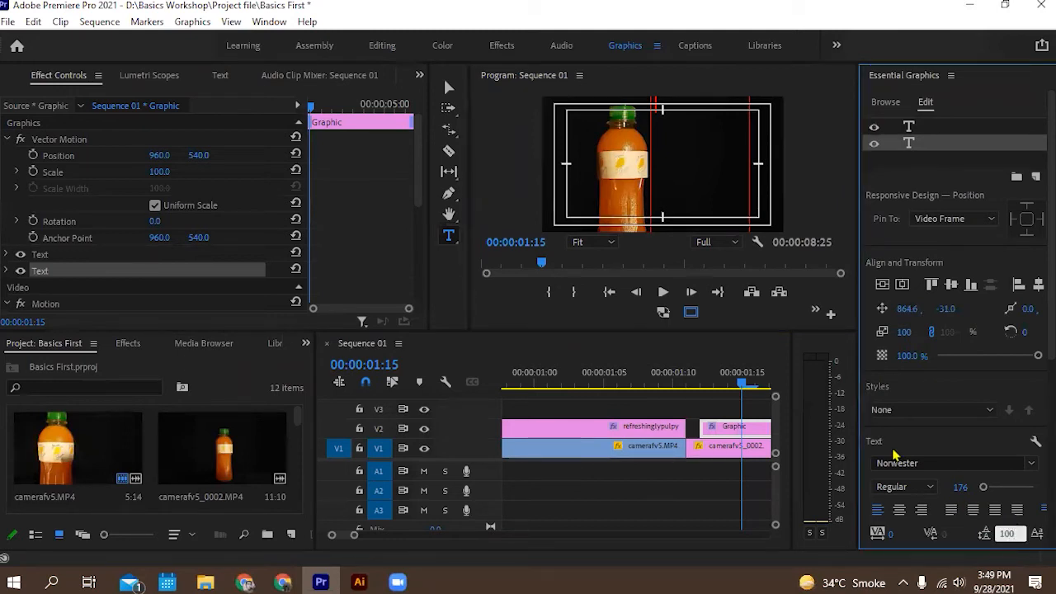
{"action": "key", "text": "Return"}
Enter "For", "100 RS" and "ONLY!" as three lines in the text box beside the bottle.
{"action": "left_click", "coordinate": [628, 126]}
{"action": "type", "text": "For"}
{"action": "key", "text": "Return"}
{"action": "type", "text": "100 RS ONLY!"}
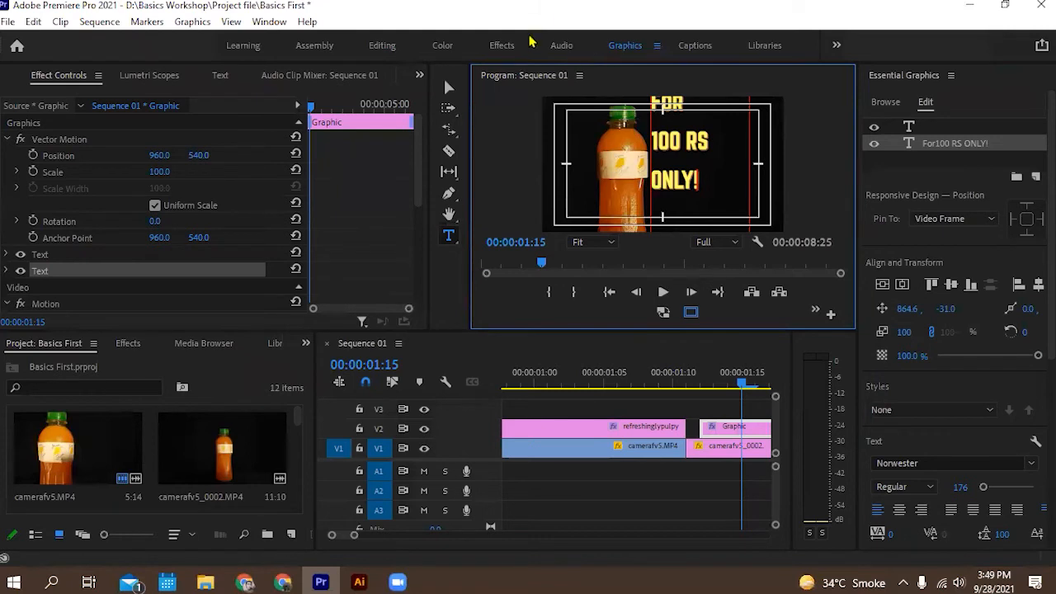
Tighten the price text's leading to -4 and position the text box at 944.6, 39.0.
{"action": "left_click", "coordinate": [448, 86]}
{"action": "mouse_move", "coordinate": [702, 159]}
{"action": "left_mouse_down"}
{"action": "mouse_move", "coordinate": [704, 182]}
{"action": "mouse_move", "coordinate": [705, 172]}
{"action": "left_mouse_up"}
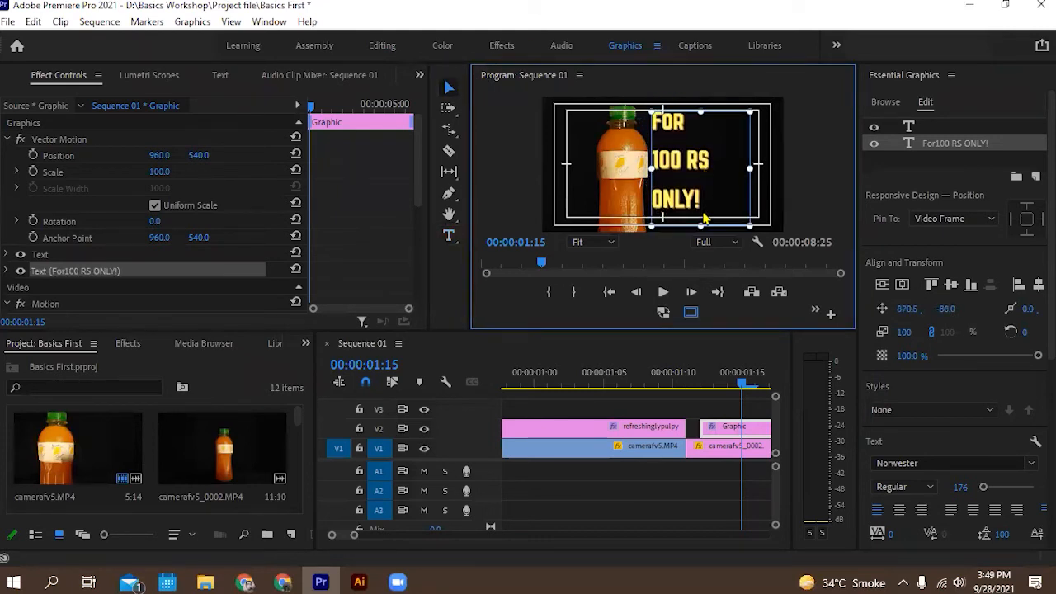
{"action": "left_click_drag", "start_coordinate": [698, 213], "coordinate": [733, 168]}
{"action": "left_click_drag", "start_coordinate": [1002, 535], "coordinate": [982, 534]}
{"action": "left_click", "coordinate": [711, 204]}
{"action": "left_click_drag", "start_coordinate": [723, 162], "coordinate": [719, 170]}
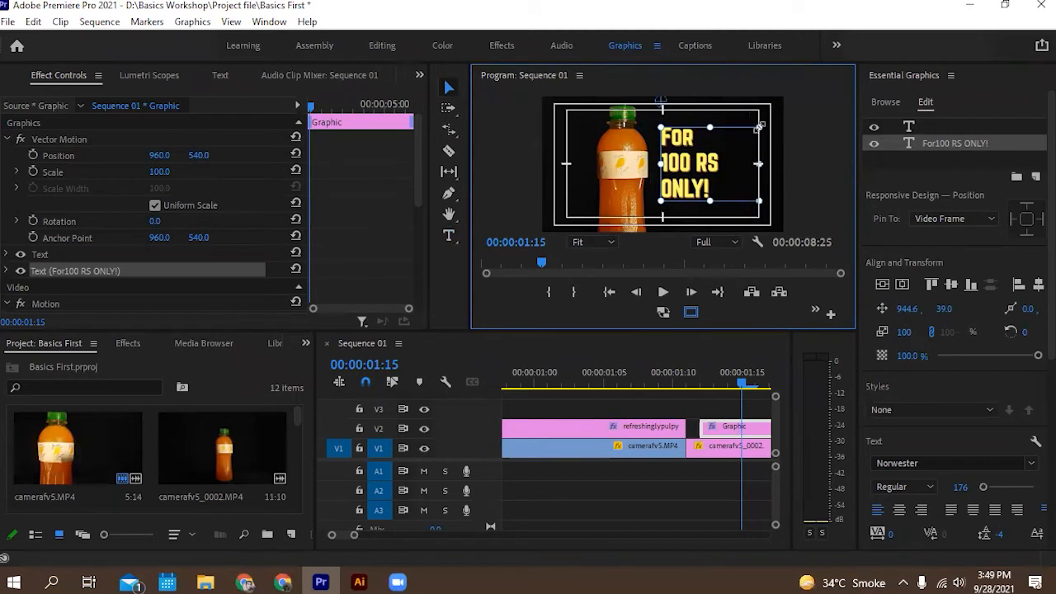
Widen the price text box slightly and set the font size of all its text to 200.
{"action": "left_click_drag", "start_coordinate": [756, 128], "coordinate": [763, 124]}
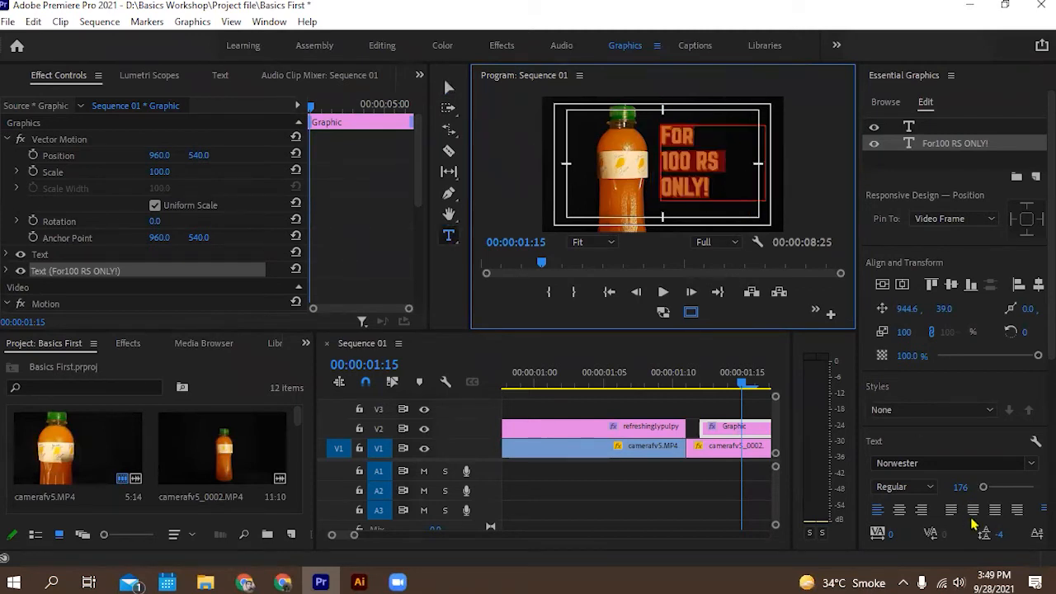
{"action": "left_click", "coordinate": [957, 485]}
{"action": "type", "text": "200"}
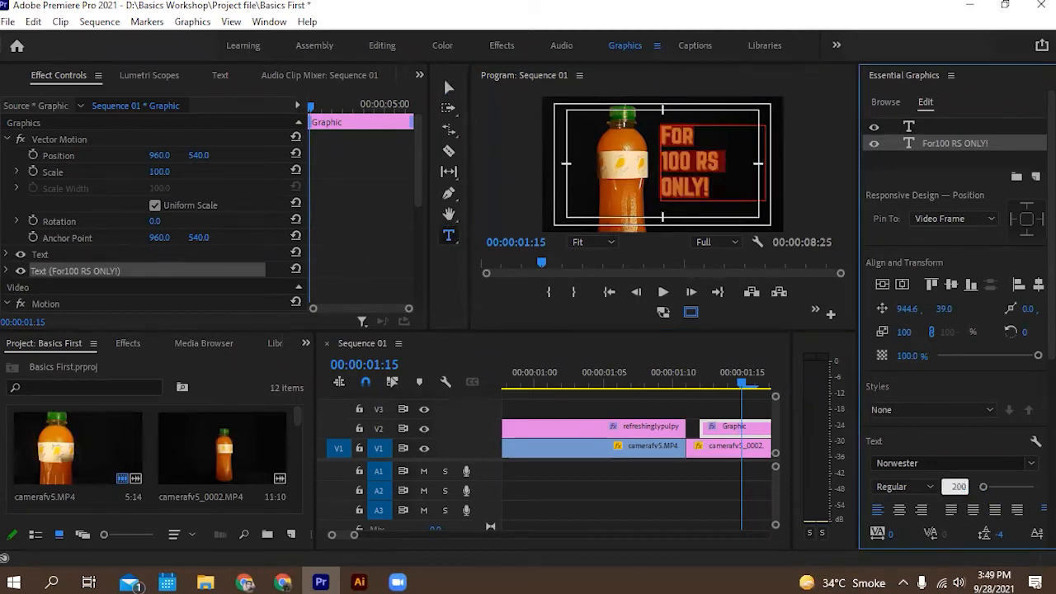
{"action": "key", "text": "Return"}
Extend the text box downward to fit "ONLY!" and move it to 950.6, 39.0.
{"action": "left_click", "coordinate": [448, 87]}
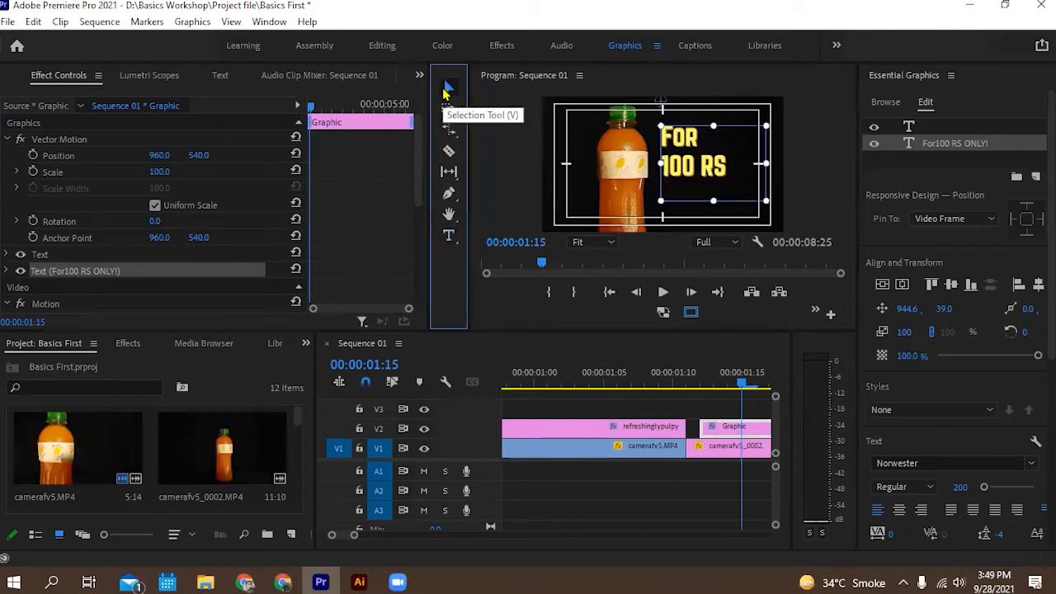
{"action": "left_click", "coordinate": [715, 202]}
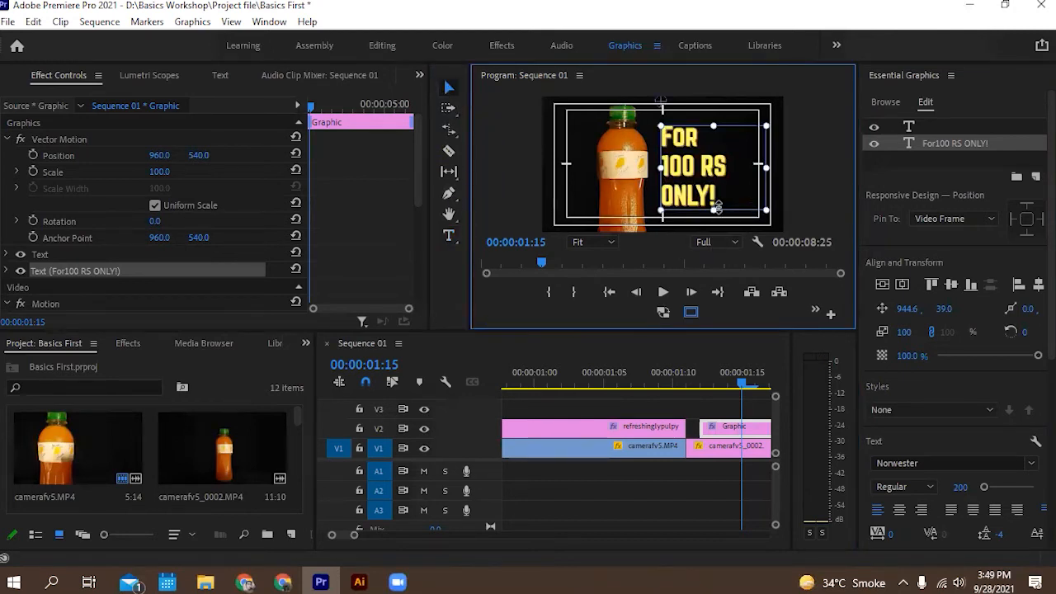
{"action": "left_click_drag", "start_coordinate": [737, 184], "coordinate": [739, 184]}
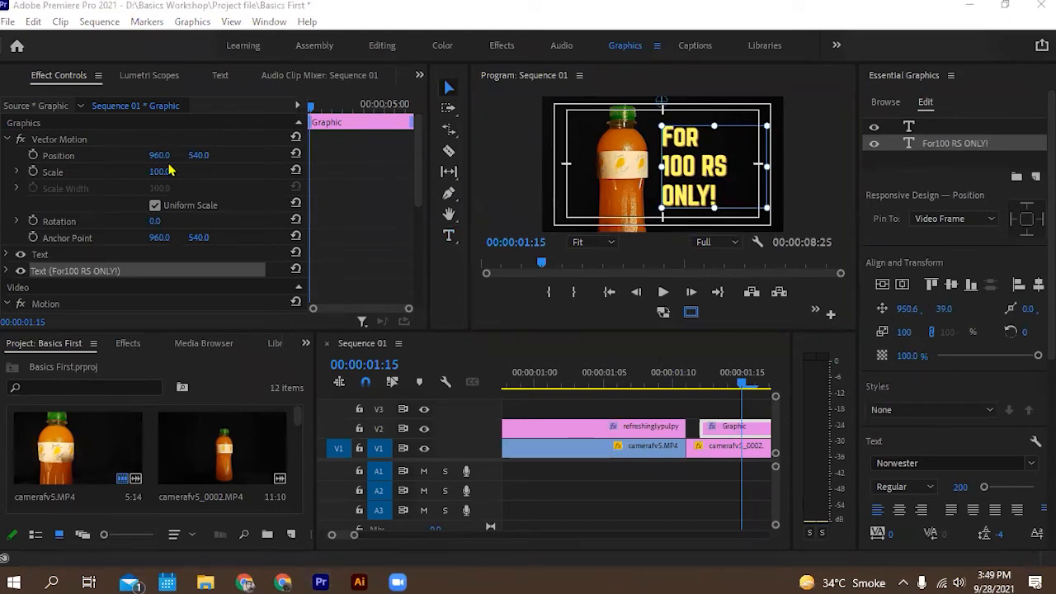
Delete the empty text layer from the price graphic and select the remaining "For 100 RS ONLY!" layer.
{"action": "left_click", "coordinate": [743, 430]}
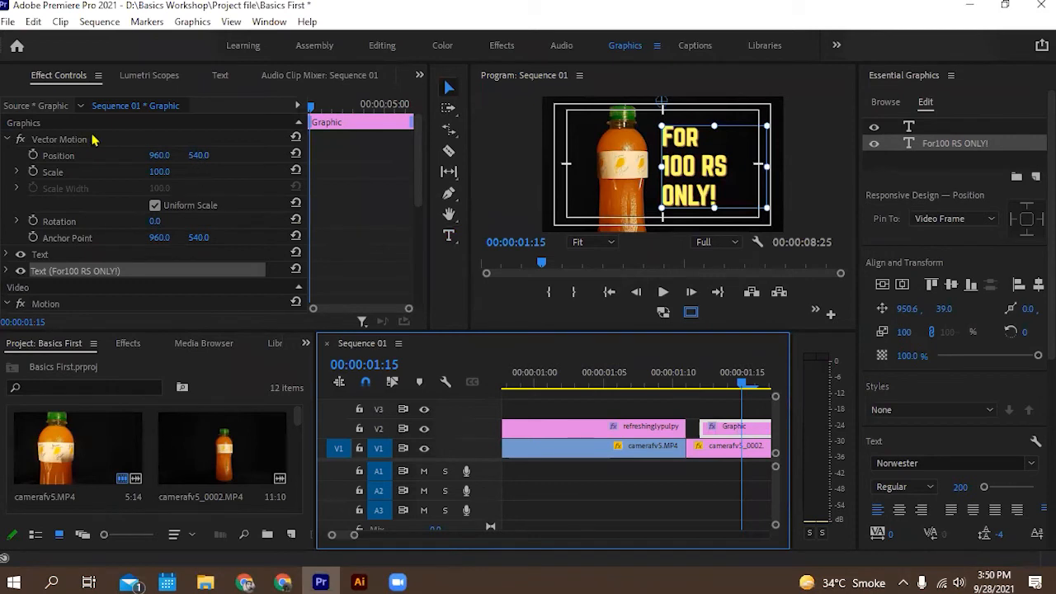
{"action": "scroll", "coordinate": [87, 223], "scroll_direction": "down", "scroll_amount": 2}
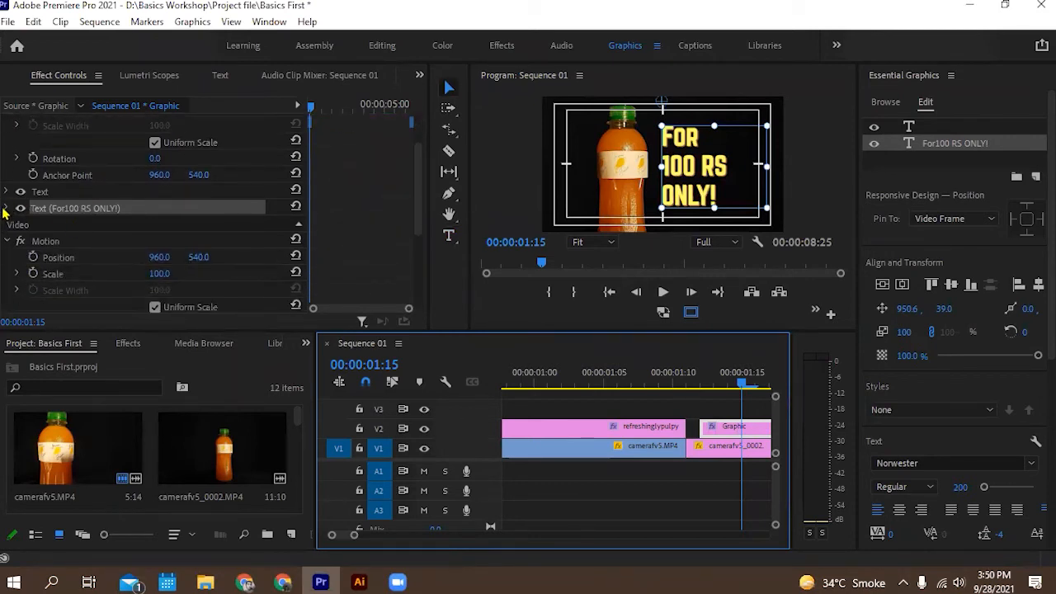
{"action": "left_click", "coordinate": [53, 210]}
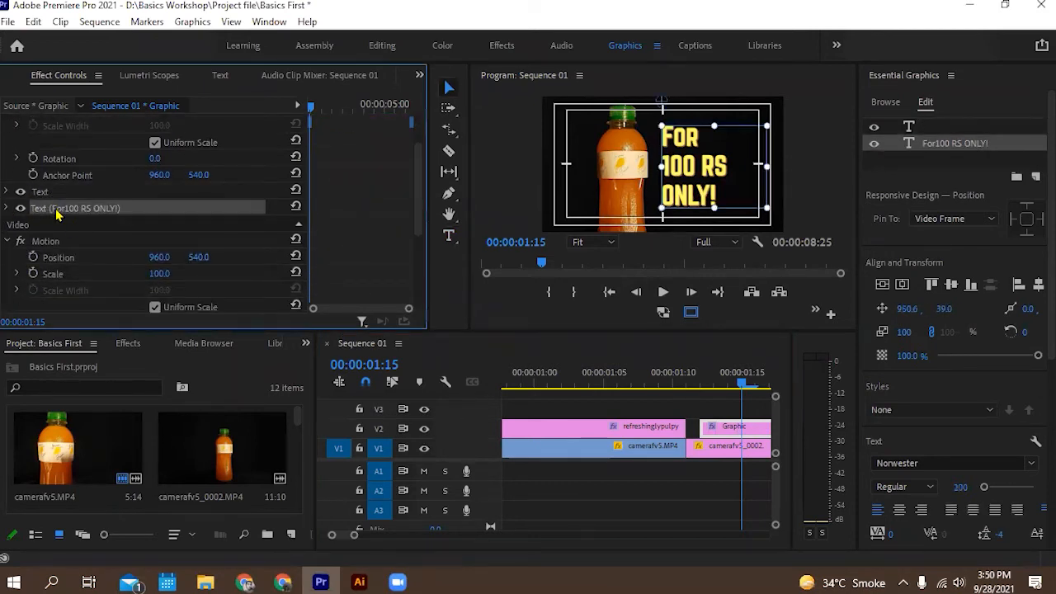
{"action": "left_click", "coordinate": [910, 126]}
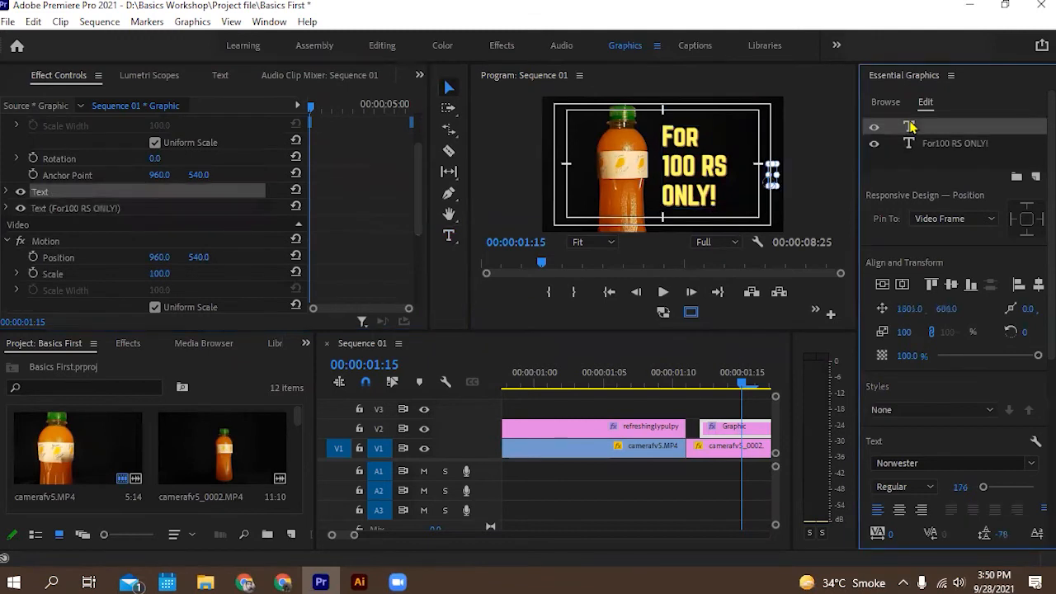
{"action": "key", "text": "Delete"}
{"action": "left_click", "coordinate": [911, 131]}
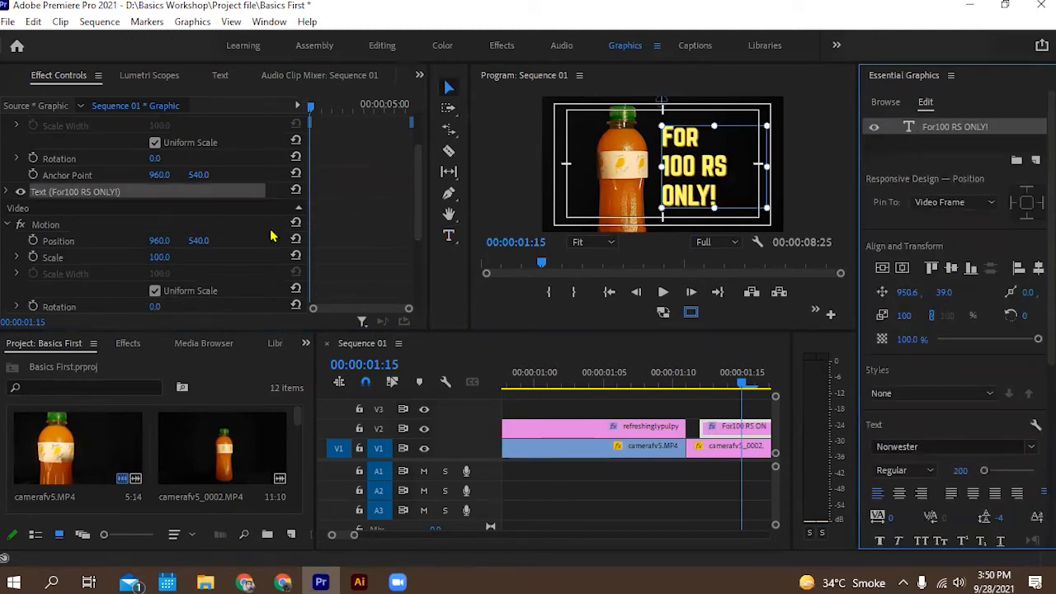
Expand the price text layer's properties to its Transform settings and move the playhead to 00:00:01:12.
{"action": "left_click", "coordinate": [68, 198]}
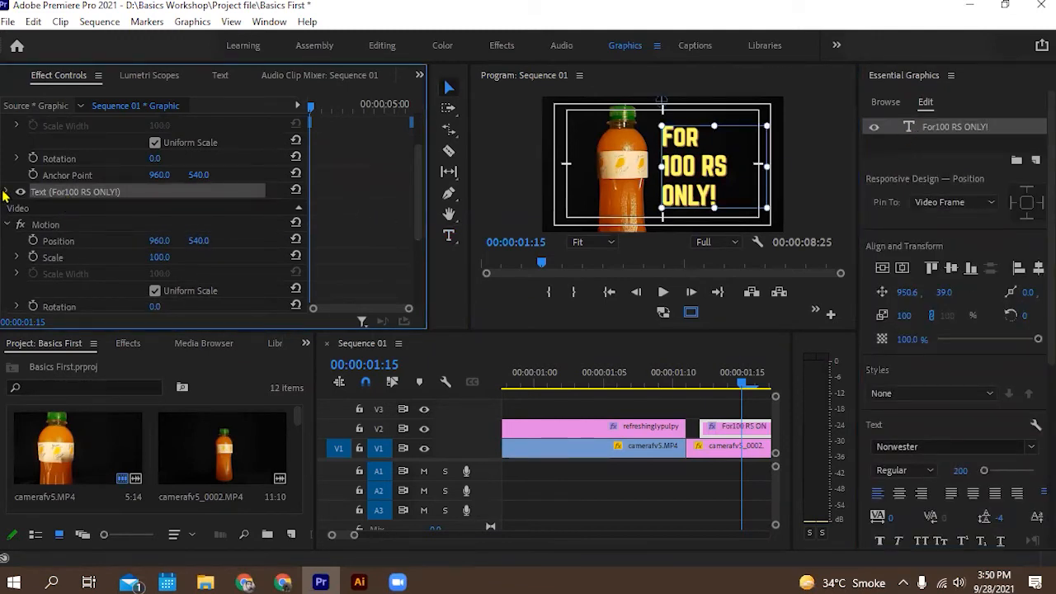
{"action": "left_click", "coordinate": [9, 194]}
{"action": "scroll", "coordinate": [50, 220], "scroll_direction": "down", "scroll_amount": 5}
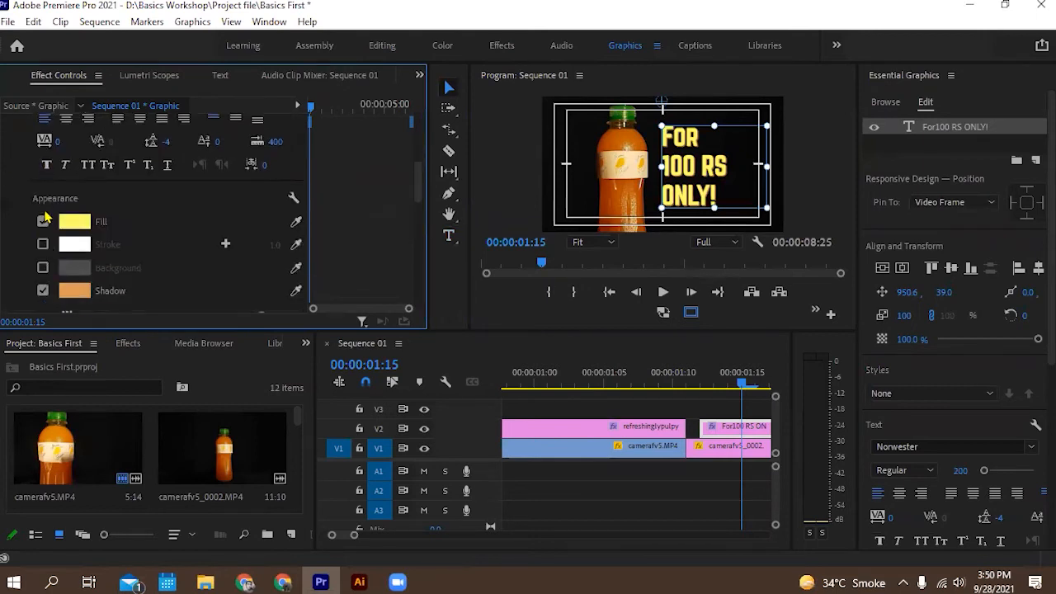
{"action": "scroll", "coordinate": [50, 221], "scroll_direction": "down", "scroll_amount": 4}
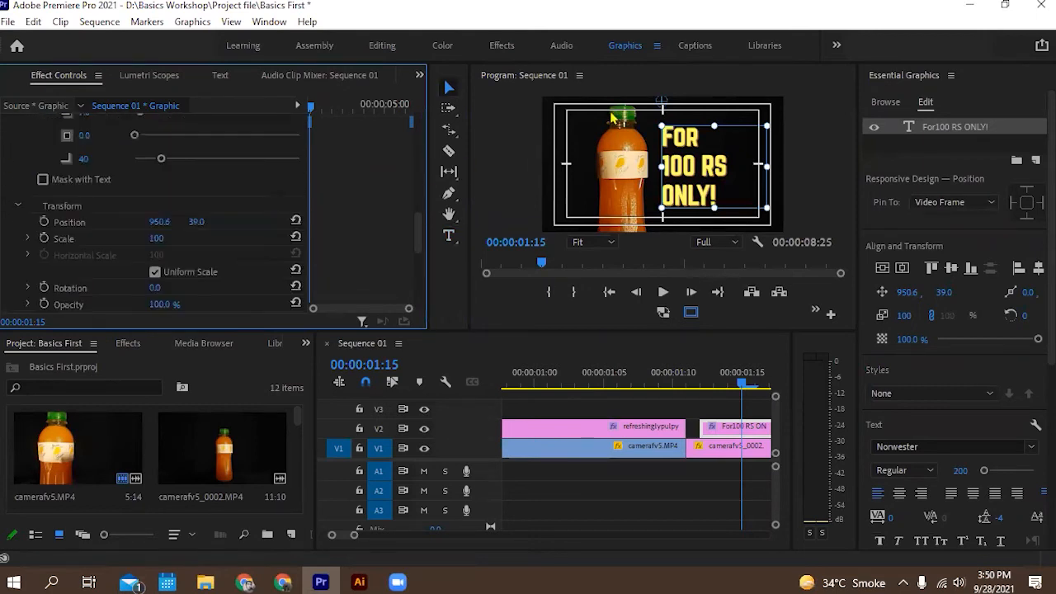
{"action": "scroll", "coordinate": [72, 241], "scroll_direction": "down", "scroll_amount": 2}
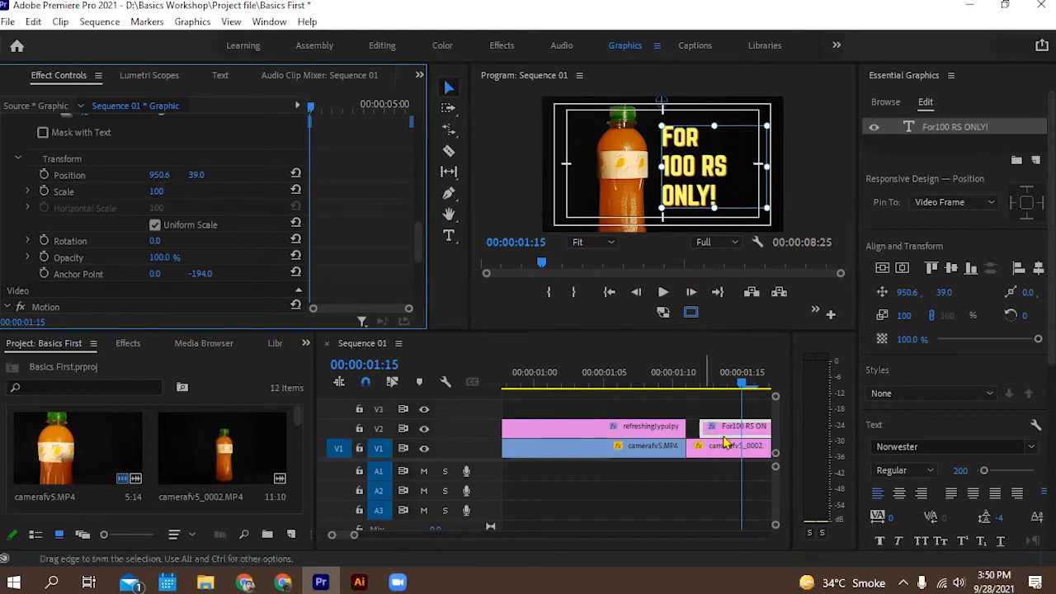
{"action": "left_click_drag", "start_coordinate": [728, 386], "coordinate": [700, 389]}
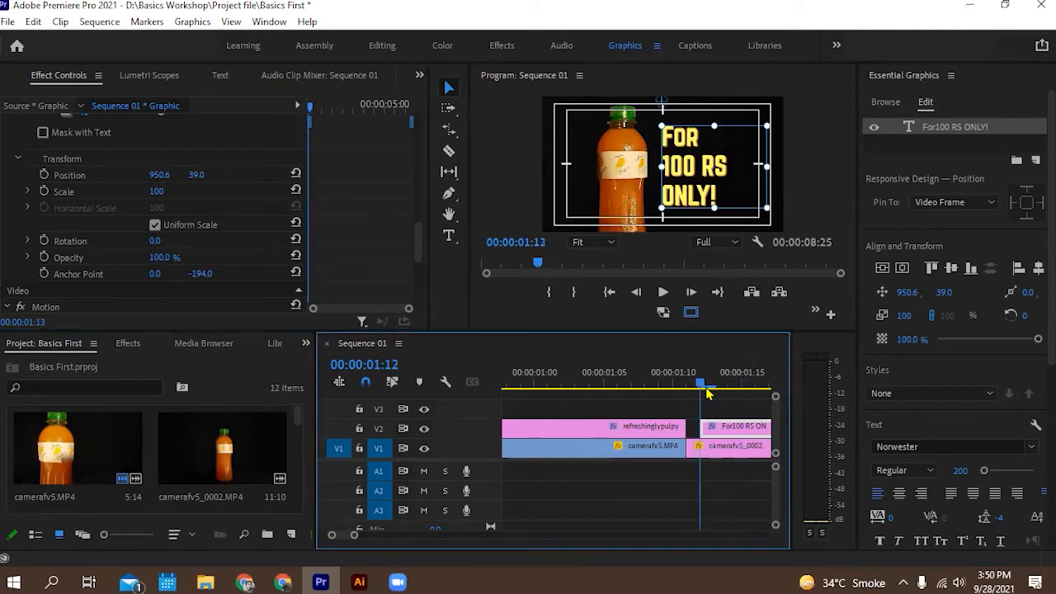
Try scaling the price text down to 17, and undo the scale change.
{"action": "left_click_drag", "start_coordinate": [162, 192], "coordinate": [98, 192]}
{"action": "key", "text": "ctrl+z"}
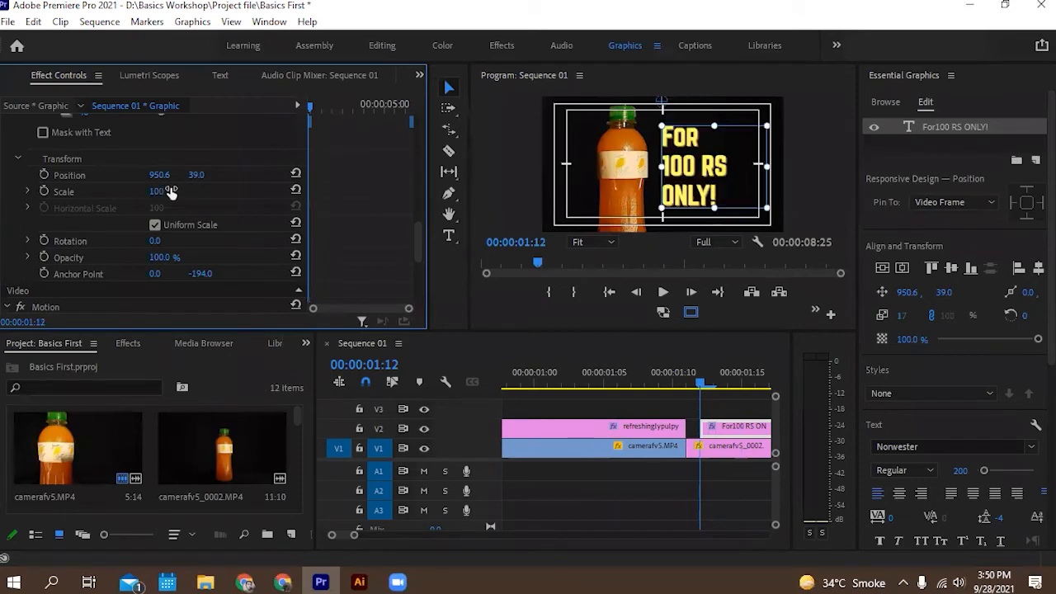
{"action": "scroll", "coordinate": [193, 178], "scroll_direction": "up", "scroll_amount": 1}
{"action": "scroll", "coordinate": [193, 181], "scroll_direction": "up", "scroll_amount": 4}
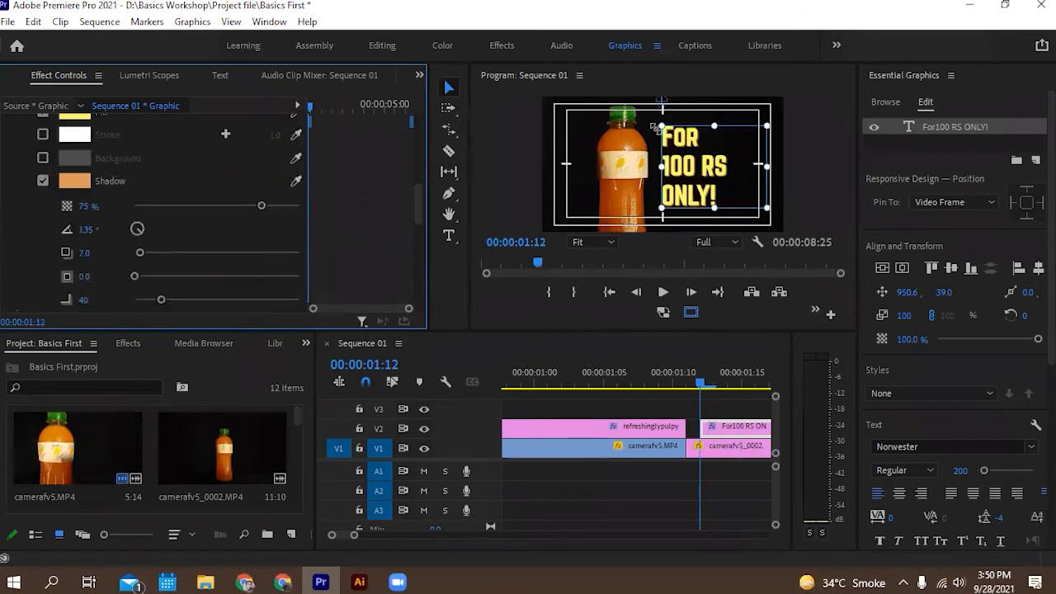
Try several anchor point positions for the price text in the enlarged preview, ending beyond its lower-right area at 1566.8, 985.7.
{"action": "key", "text": "grave"}
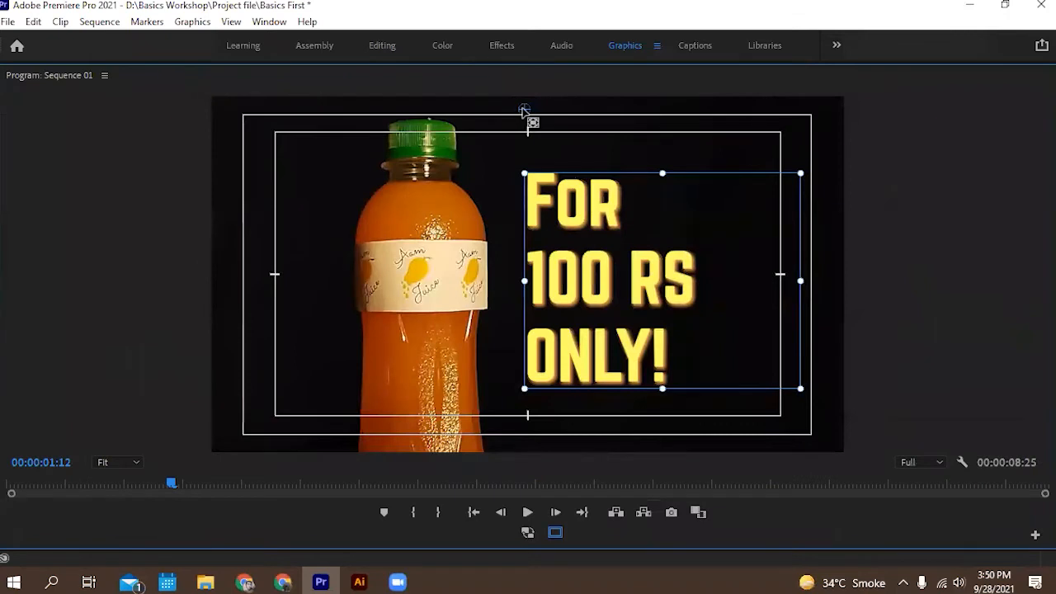
{"action": "left_click_drag", "start_coordinate": [559, 146], "coordinate": [631, 221]}
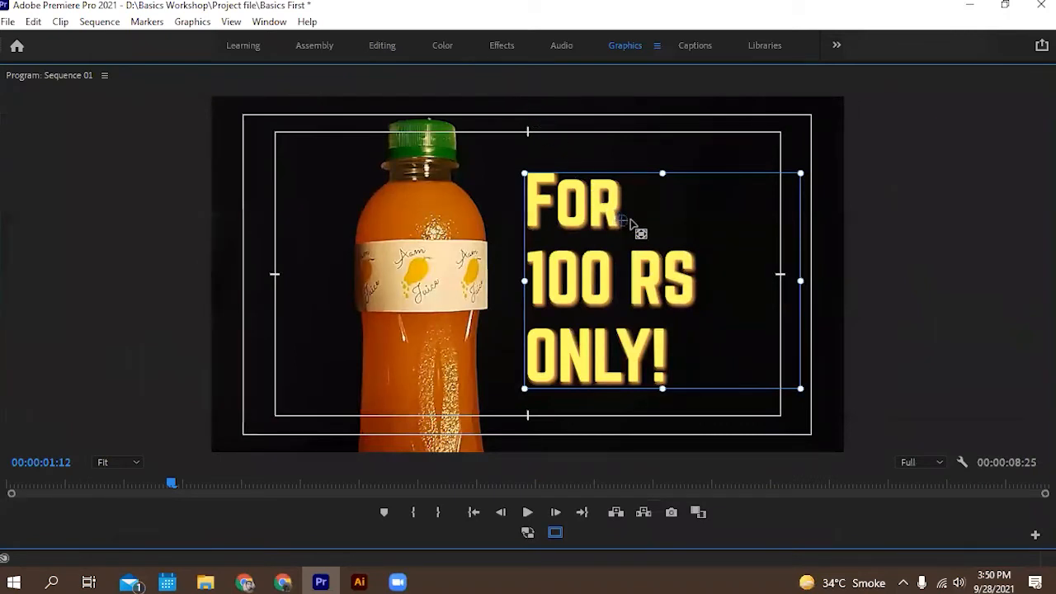
{"action": "left_click_drag", "start_coordinate": [630, 221], "coordinate": [661, 277]}
{"action": "left_click_drag", "start_coordinate": [666, 285], "coordinate": [504, 150]}
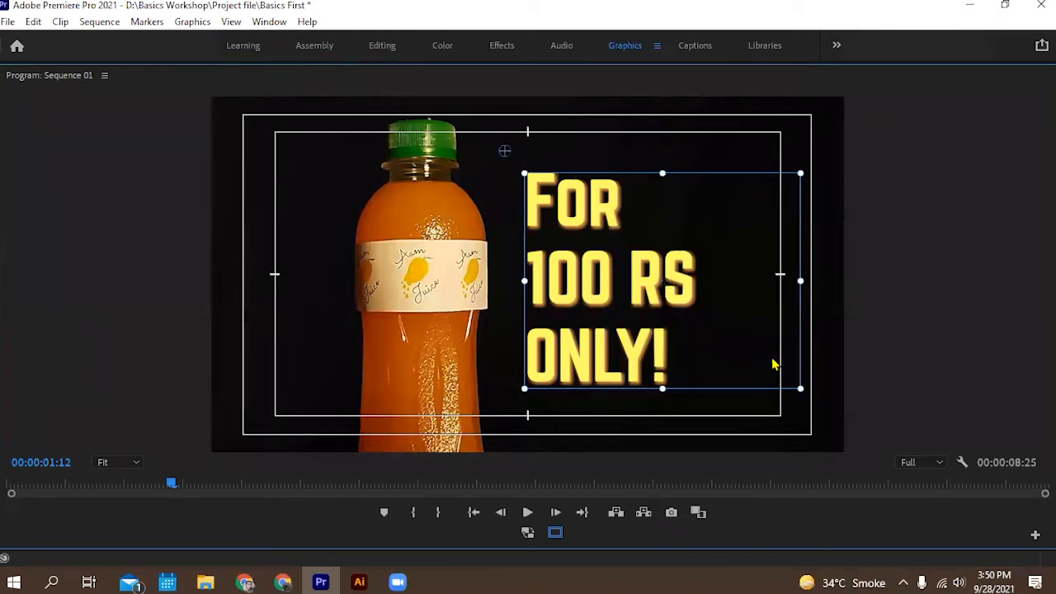
{"action": "left_click_drag", "start_coordinate": [504, 150], "coordinate": [726, 421]}
{"action": "key", "text": "grave"}
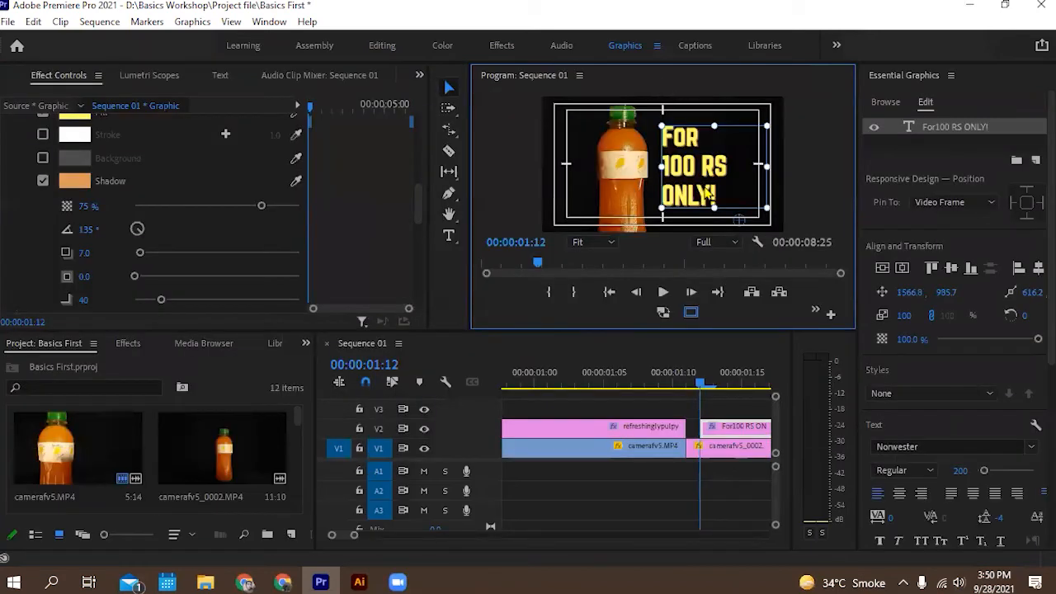
Test scaling the price text about the offset anchor point, and reset its scale to 100.
{"action": "scroll", "coordinate": [216, 224], "scroll_direction": "down", "scroll_amount": 5}
{"action": "scroll", "coordinate": [208, 237], "scroll_direction": "down", "scroll_amount": 1}
{"action": "mouse_move", "coordinate": [156, 192]}
{"action": "left_mouse_down"}
{"action": "mouse_move", "coordinate": [99, 191]}
{"action": "mouse_move", "coordinate": [155, 192]}
{"action": "left_mouse_up"}
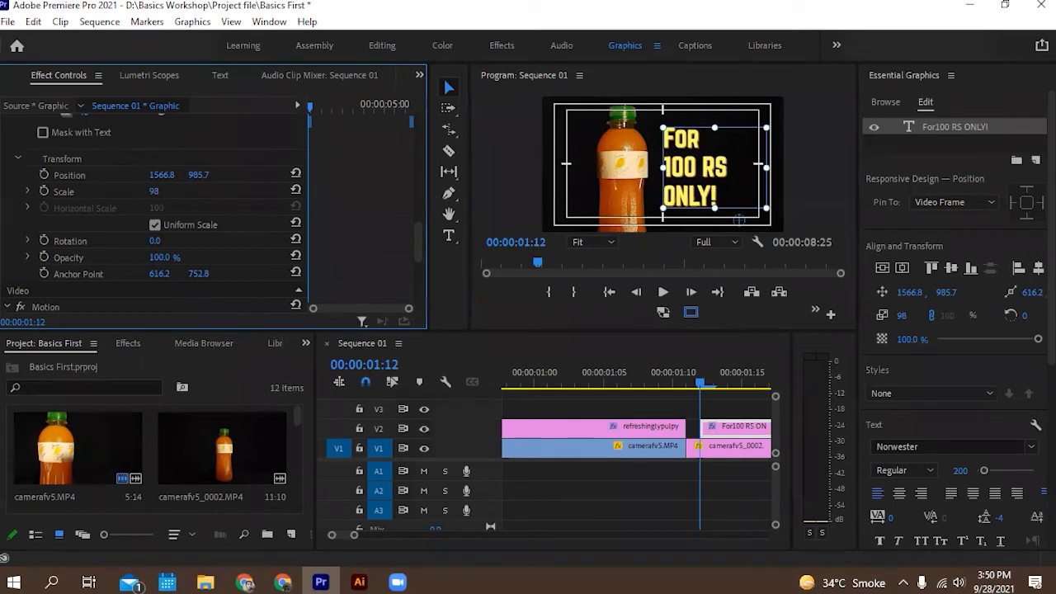
{"action": "left_click", "coordinate": [169, 189]}
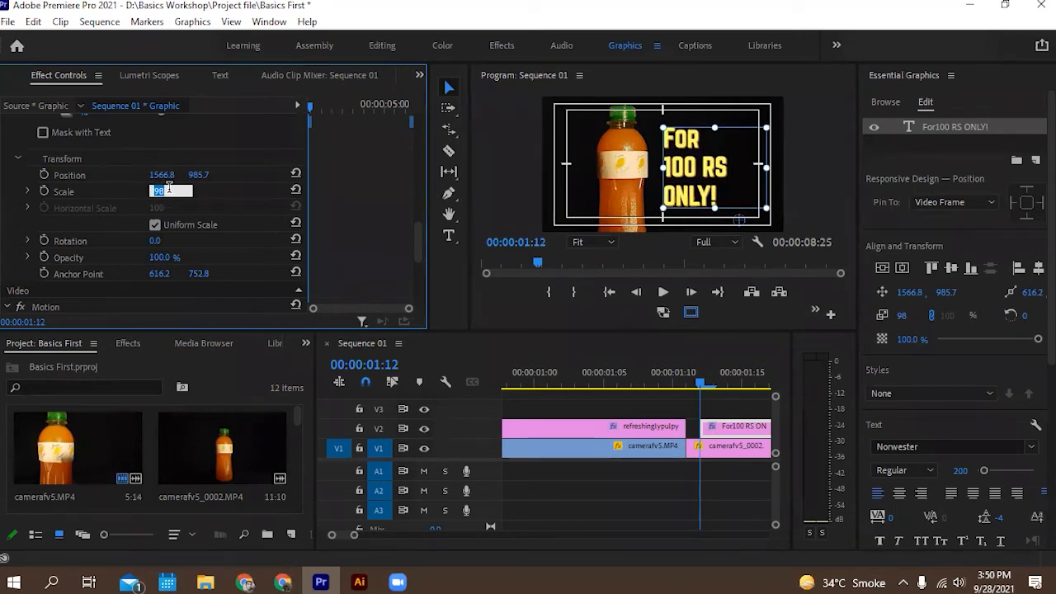
{"action": "key", "text": "Return"}
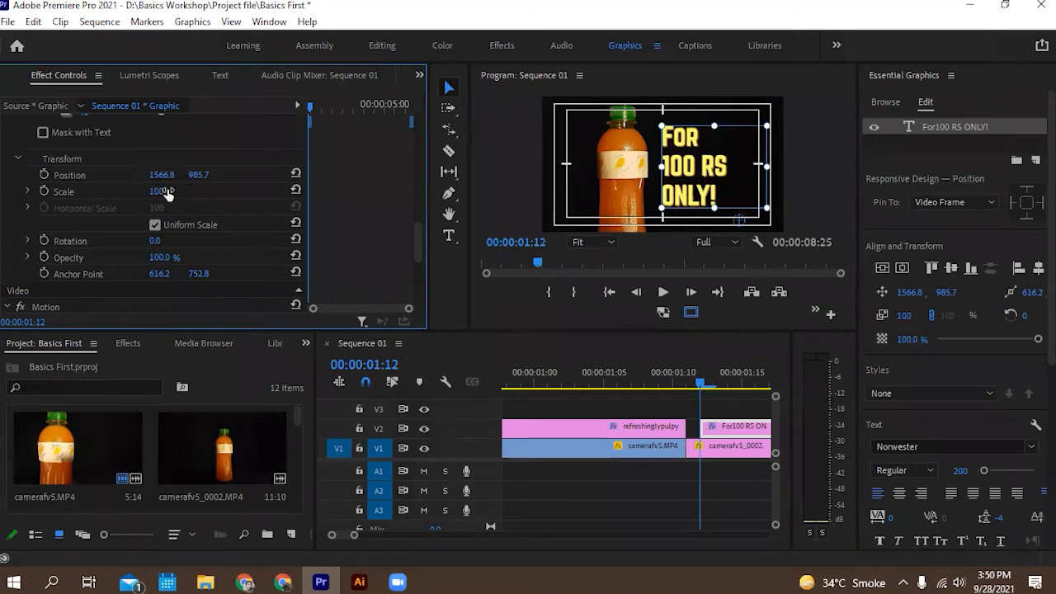
Set the price text's anchor point near its center at 435.4, 319.8, test scaling from there, and reset the scale to 100.
{"action": "double_click", "coordinate": [608, 81]}
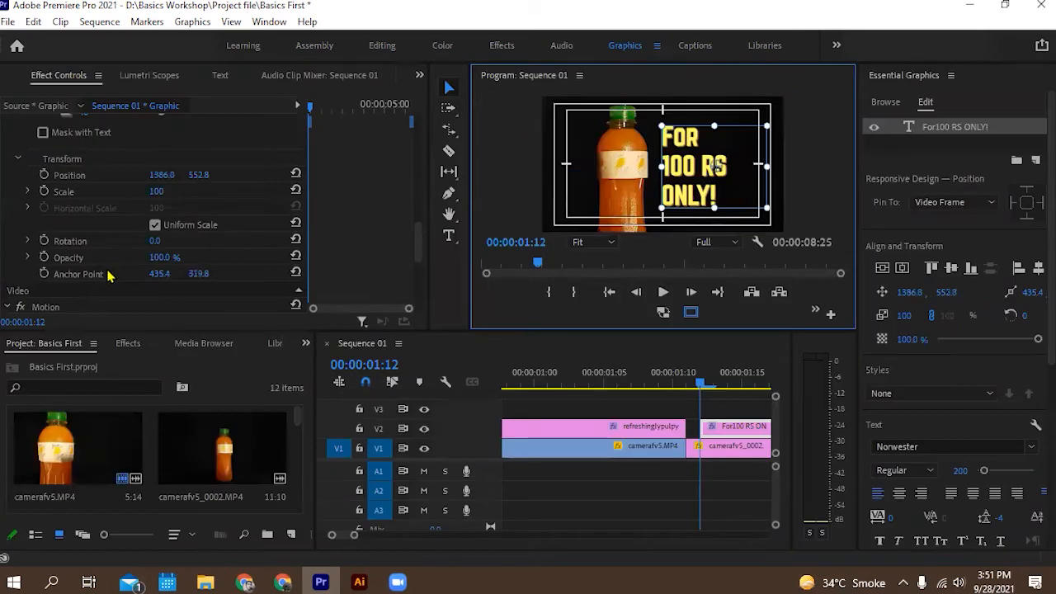
{"action": "double_click", "coordinate": [665, 83]}
{"action": "left_click_drag", "start_coordinate": [170, 191], "coordinate": [134, 191]}
{"action": "left_click", "coordinate": [154, 191]}
{"action": "type", "text": "100"}
{"action": "key", "text": "Return"}
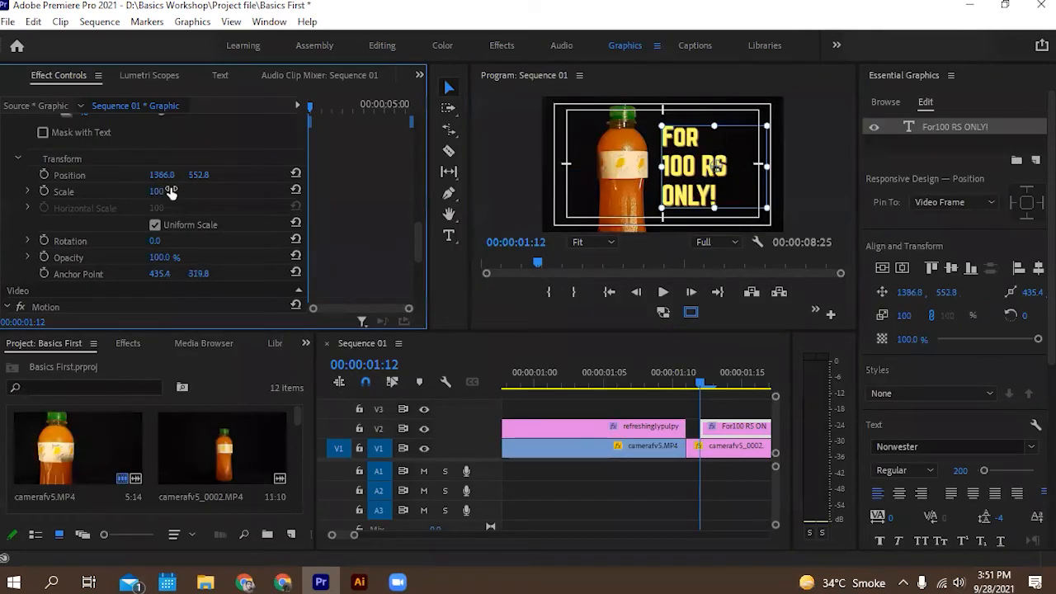
Move the price text's anchor point below the text to 437.8, 793.2 in the enlarged preview.
{"action": "left_click", "coordinate": [599, 111]}
{"action": "key", "text": "grave"}
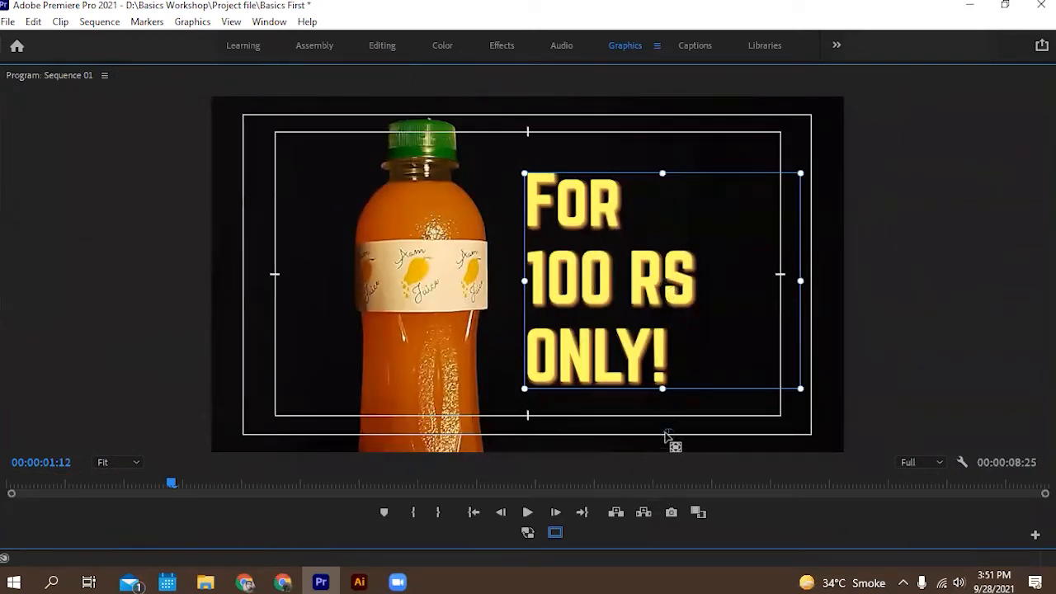
{"action": "key", "text": "grave"}
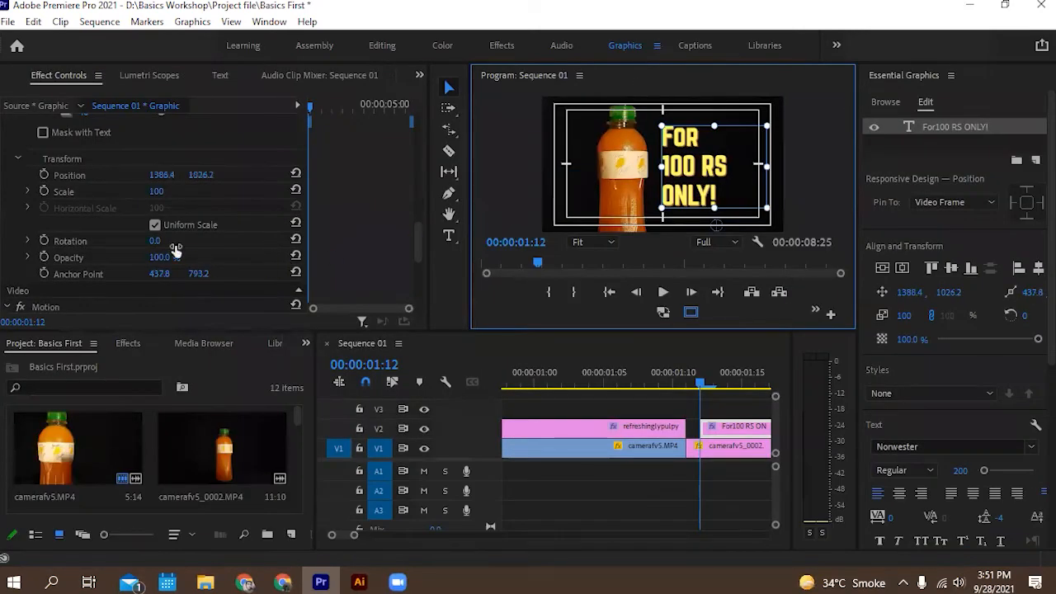
Start the price text's scale animation with keyframes of 0 at 00:00:01:12 and 25 at 00:00:01:15.
{"action": "left_click_drag", "start_coordinate": [165, 192], "coordinate": [83, 191]}
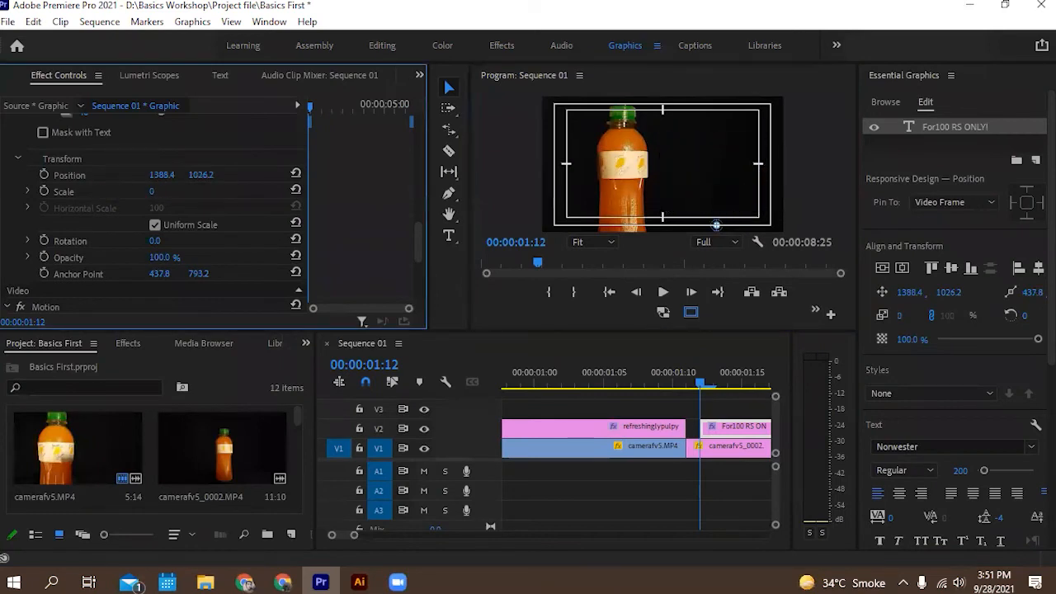
{"action": "left_click", "coordinate": [45, 191]}
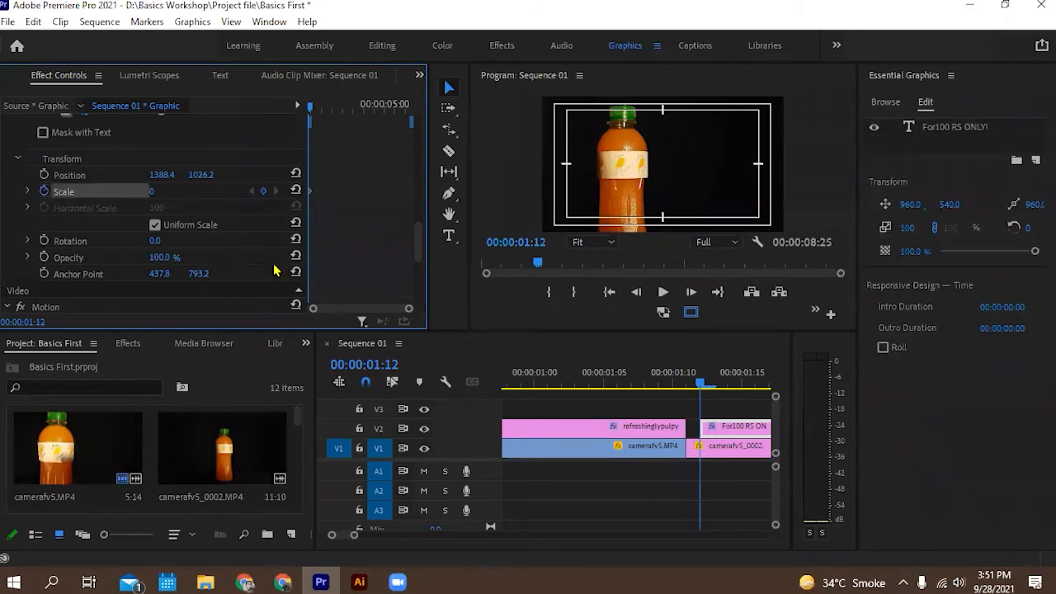
{"action": "key", "text": "Right"}
{"action": "key", "text": "Right"}
{"action": "key", "text": "Right"}
{"action": "left_click", "coordinate": [154, 190]}
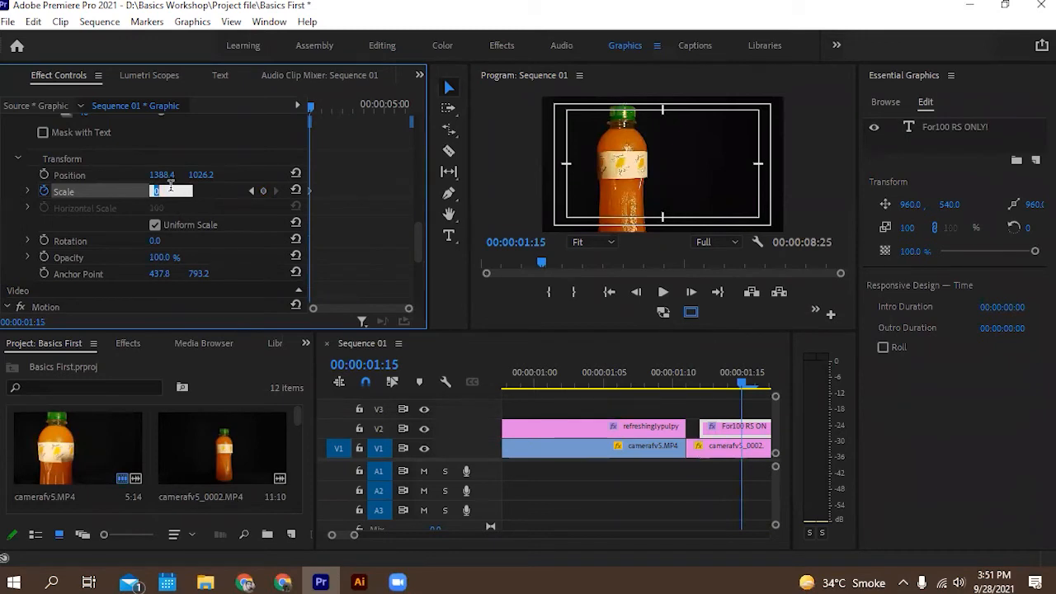
{"action": "type", "text": "25"}
{"action": "key", "text": "Return"}
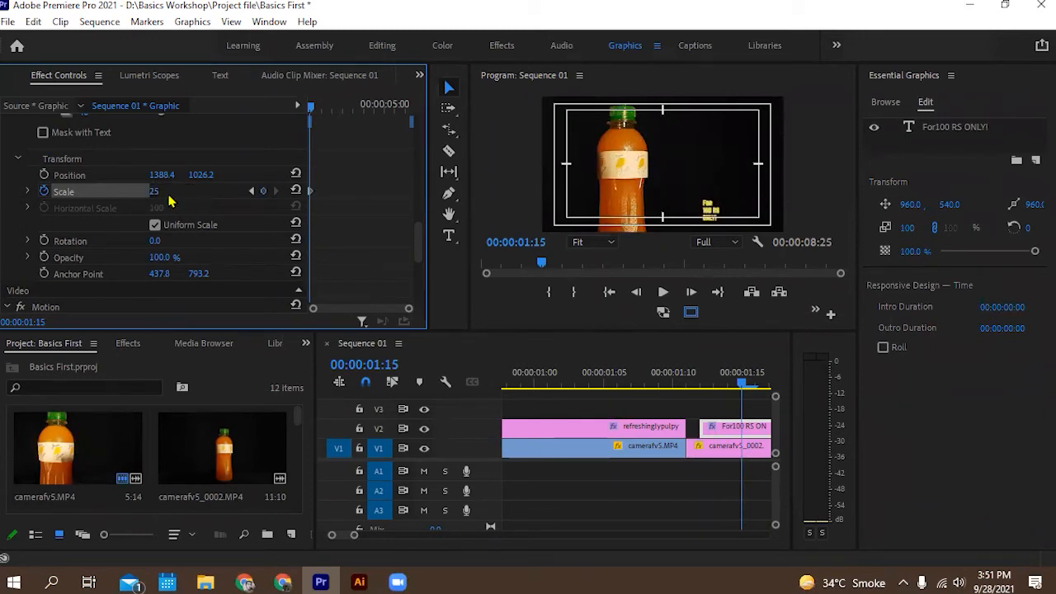
Add scale keyframes to the price text: 10 at 00:00:01:18 and 50 at 00:00:01:21.
{"action": "left_click_drag", "start_coordinate": [743, 385], "coordinate": [785, 400]}
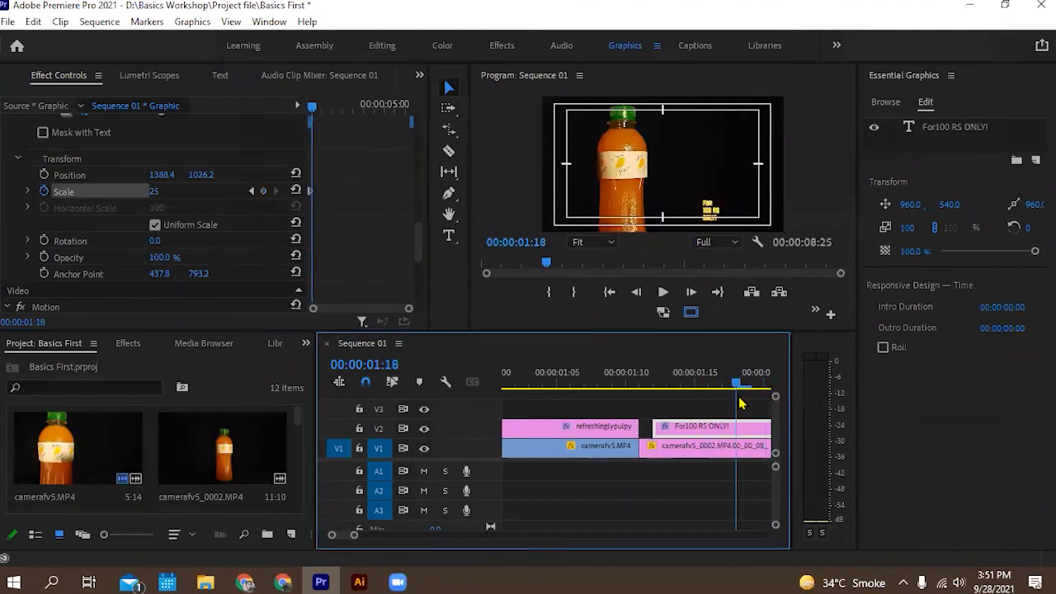
{"action": "left_click", "coordinate": [155, 190]}
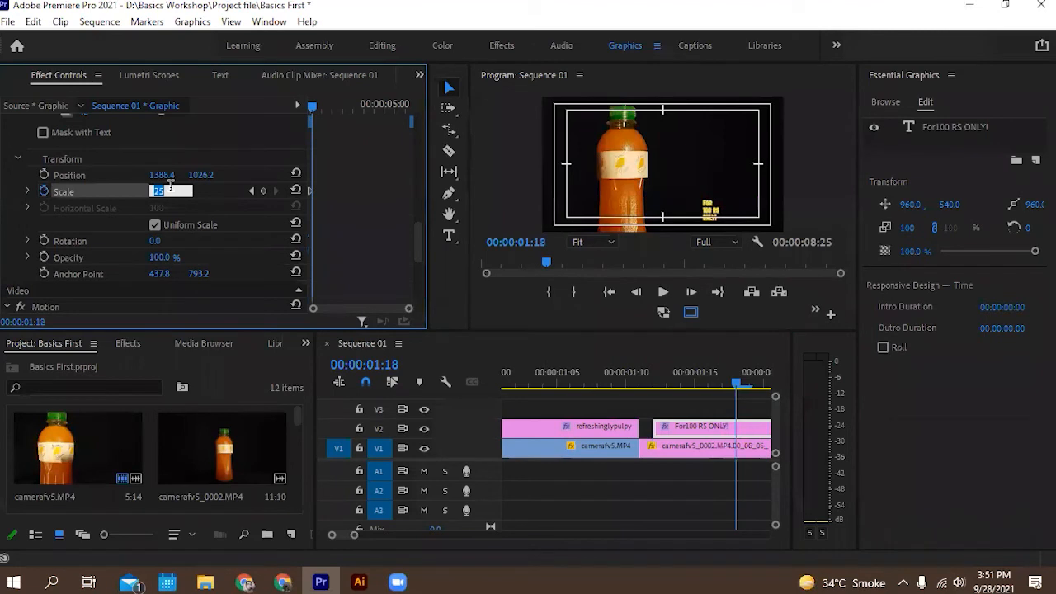
{"action": "type", "text": "10"}
{"action": "key", "text": "Return"}
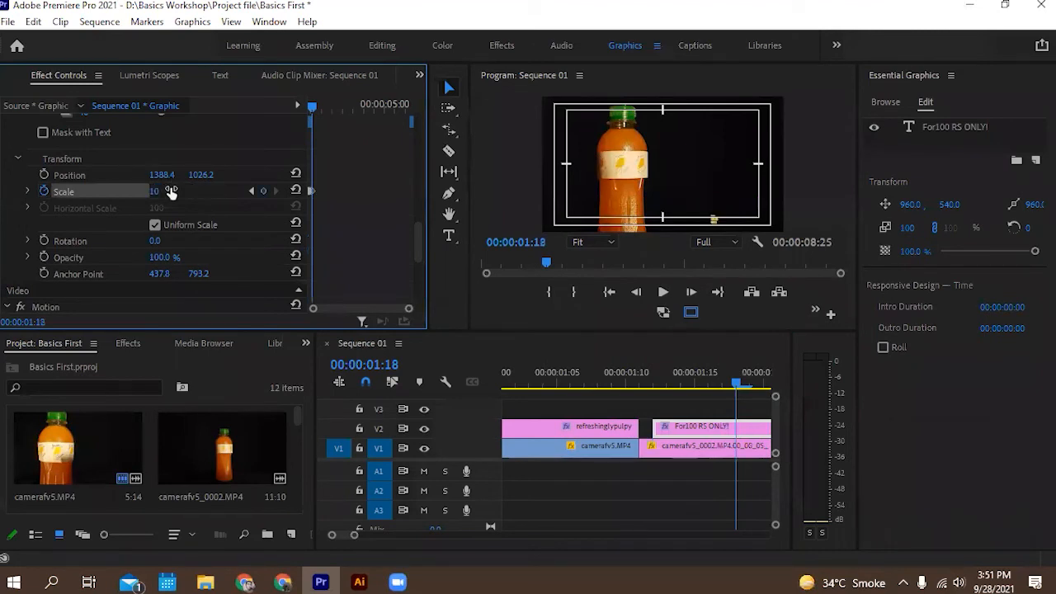
{"action": "left_click", "coordinate": [763, 390]}
{"action": "left_click_drag", "start_coordinate": [769, 392], "coordinate": [745, 402]}
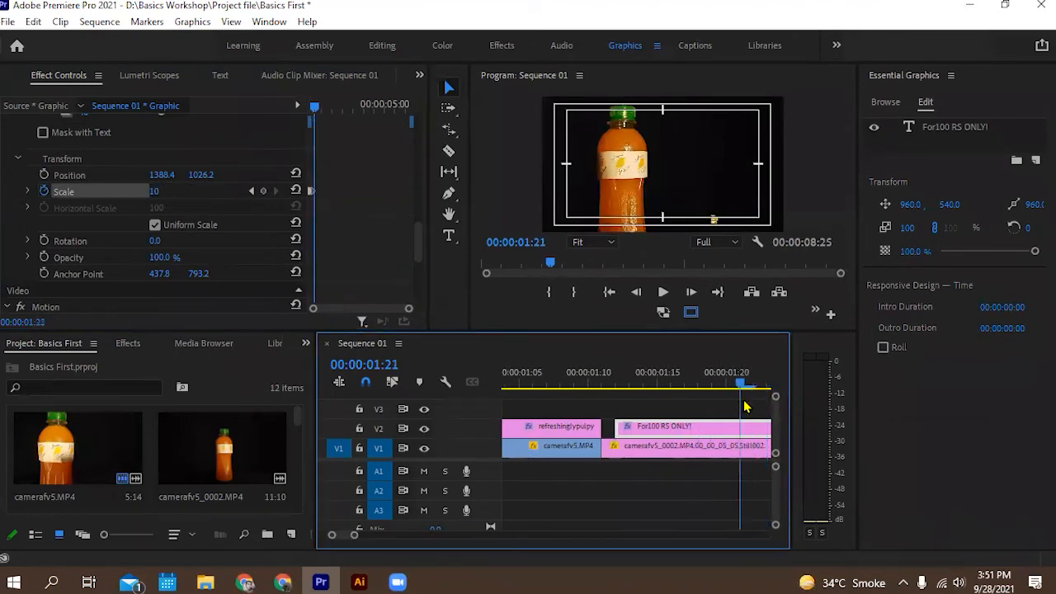
{"action": "left_click", "coordinate": [154, 190]}
{"action": "type", "text": "50"}
{"action": "key", "text": "Return"}
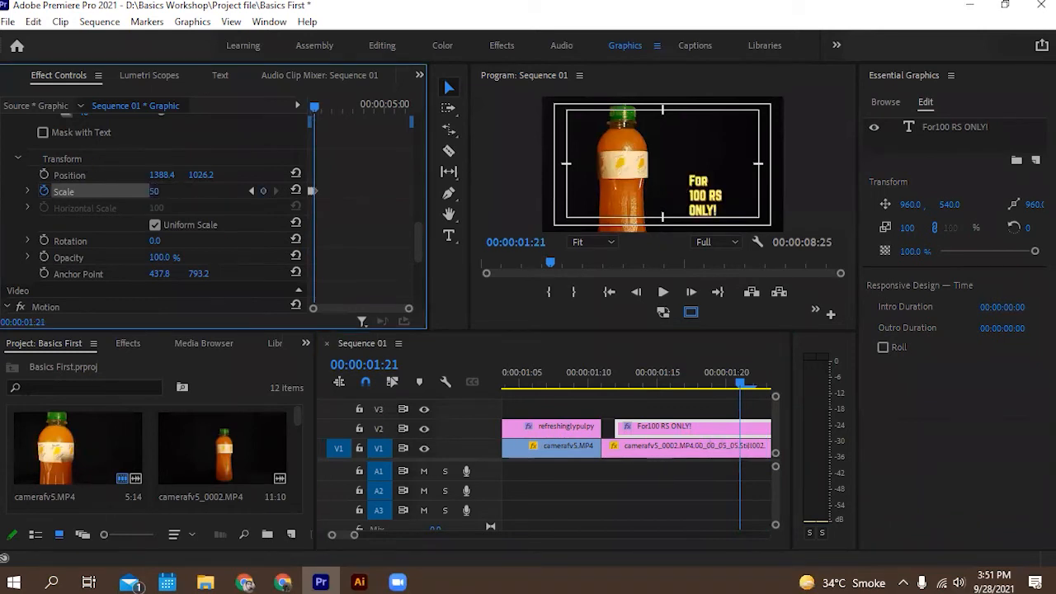
Keyframe the price text's scale to 25 at 00:00:01:26 and 75 at 00:00:02:01.
{"action": "left_click_drag", "start_coordinate": [740, 386], "coordinate": [764, 387]}
{"action": "left_click", "coordinate": [157, 190]}
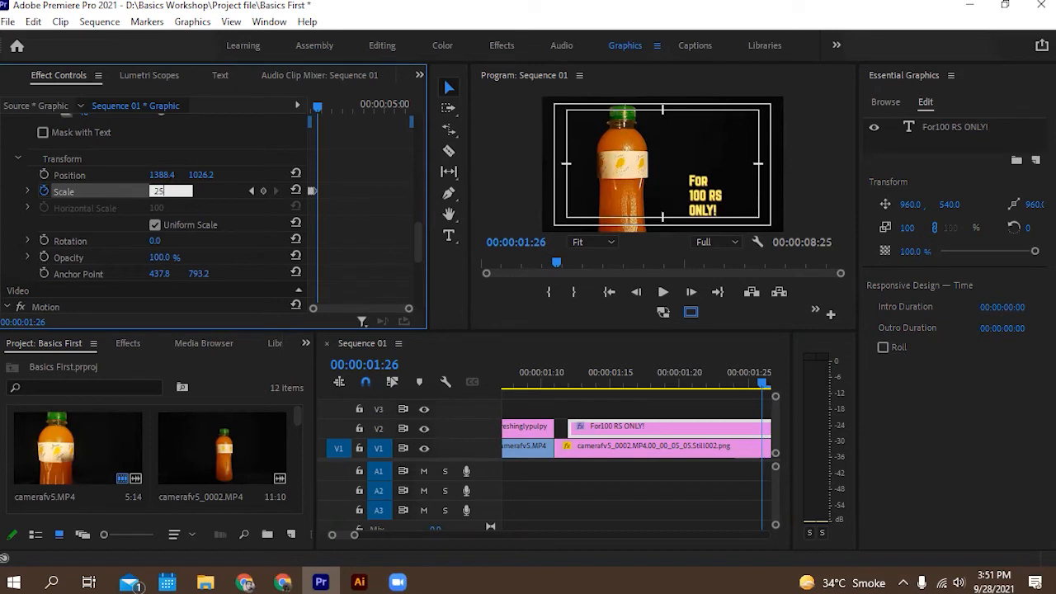
{"action": "key", "text": "Return"}
{"action": "left_click_drag", "start_coordinate": [763, 385], "coordinate": [775, 388]}
{"action": "left_click", "coordinate": [155, 192]}
{"action": "type", "text": "75"}
{"action": "key", "text": "Return"}
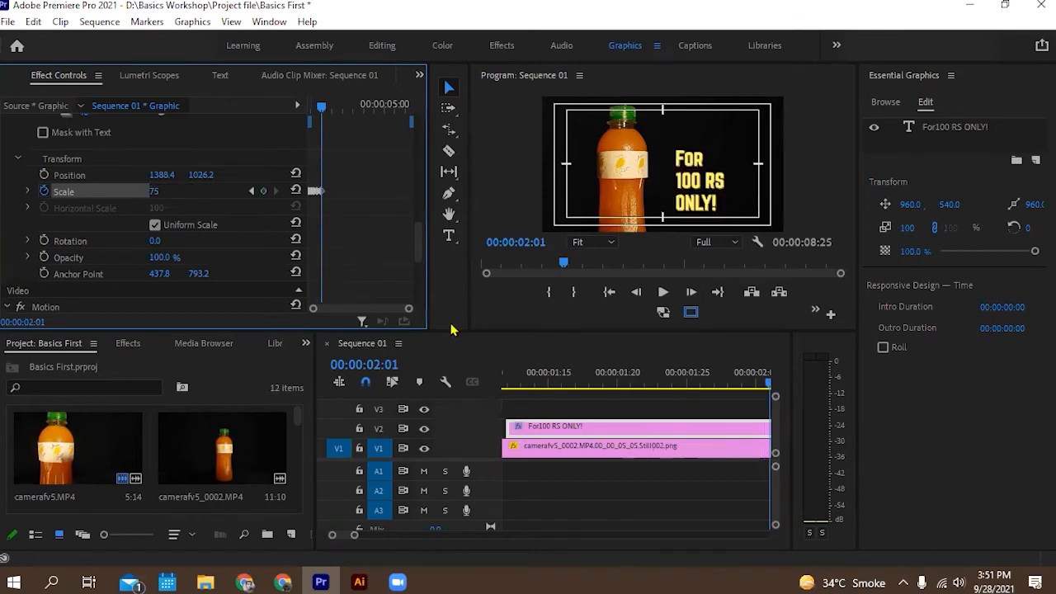
Continue the price text's bouncing scale with keyframes of 35 at 00:00:02:11 and 85 at 00:00:02:13.
{"action": "mouse_move", "coordinate": [772, 387]}
{"action": "left_mouse_down"}
{"action": "mouse_move", "coordinate": [784, 389]}
{"action": "mouse_move", "coordinate": [769, 389]}
{"action": "left_mouse_up"}
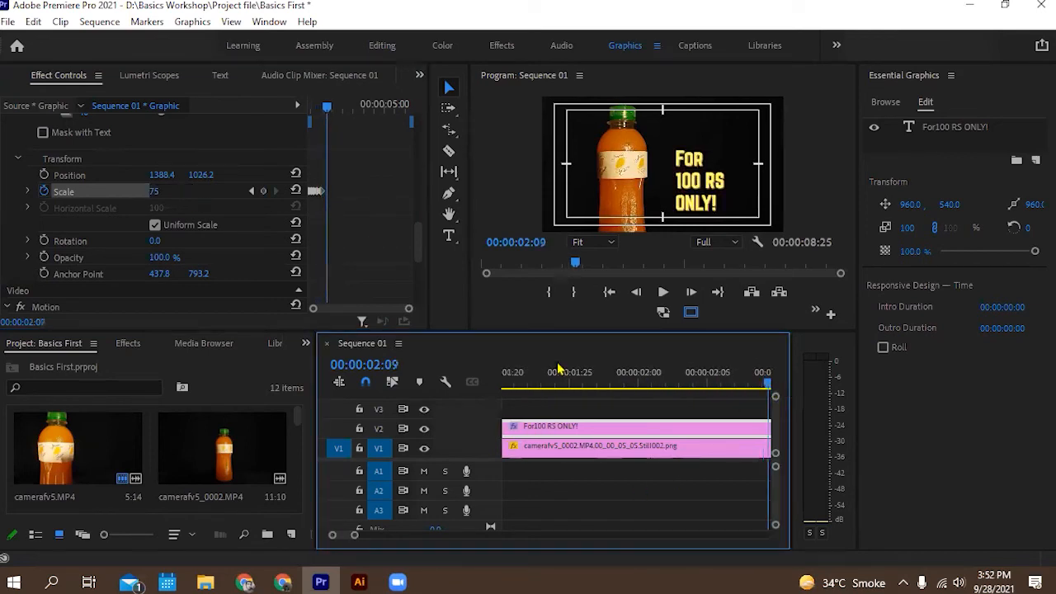
{"action": "left_click", "coordinate": [155, 191]}
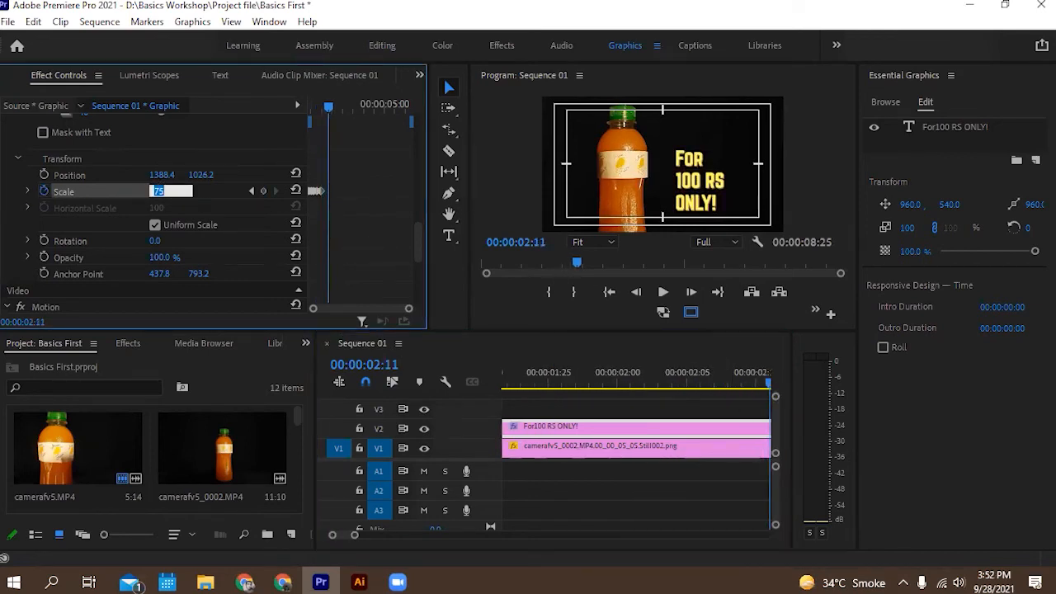
{"action": "key", "text": "Return"}
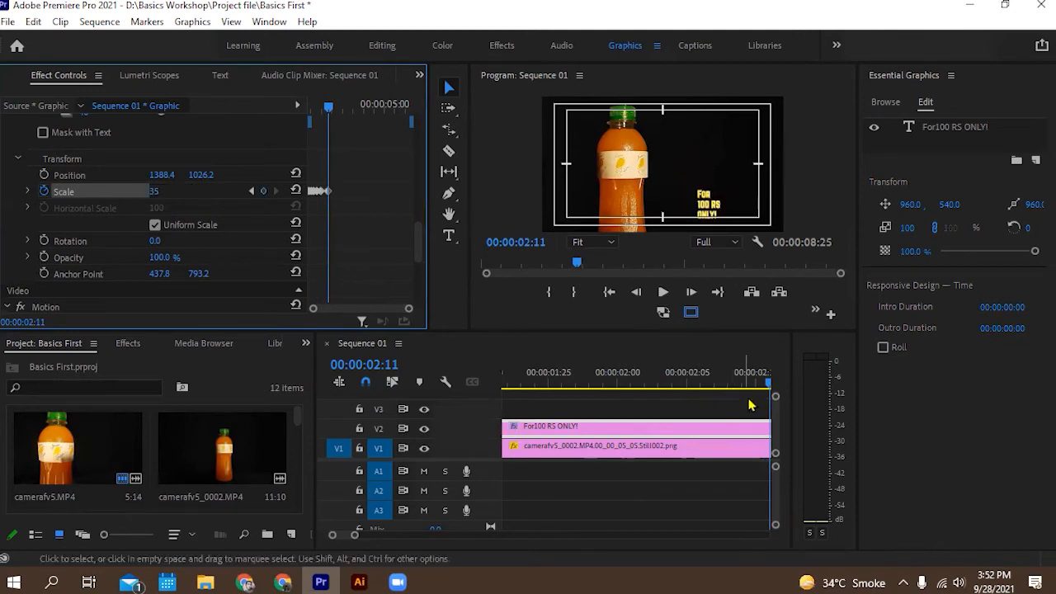
{"action": "left_click_drag", "start_coordinate": [768, 388], "coordinate": [773, 390]}
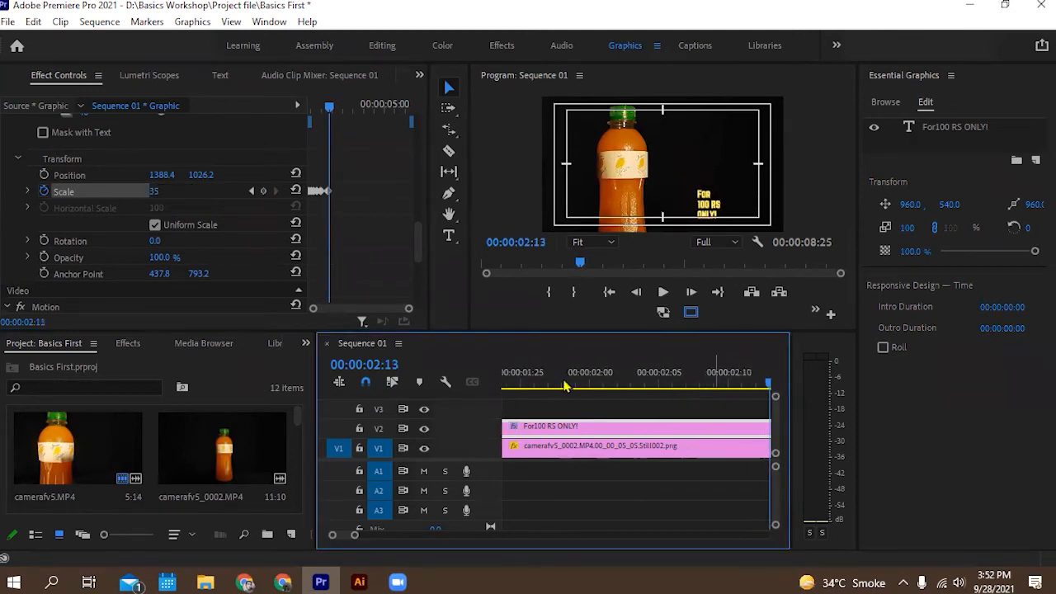
{"action": "left_click", "coordinate": [154, 191]}
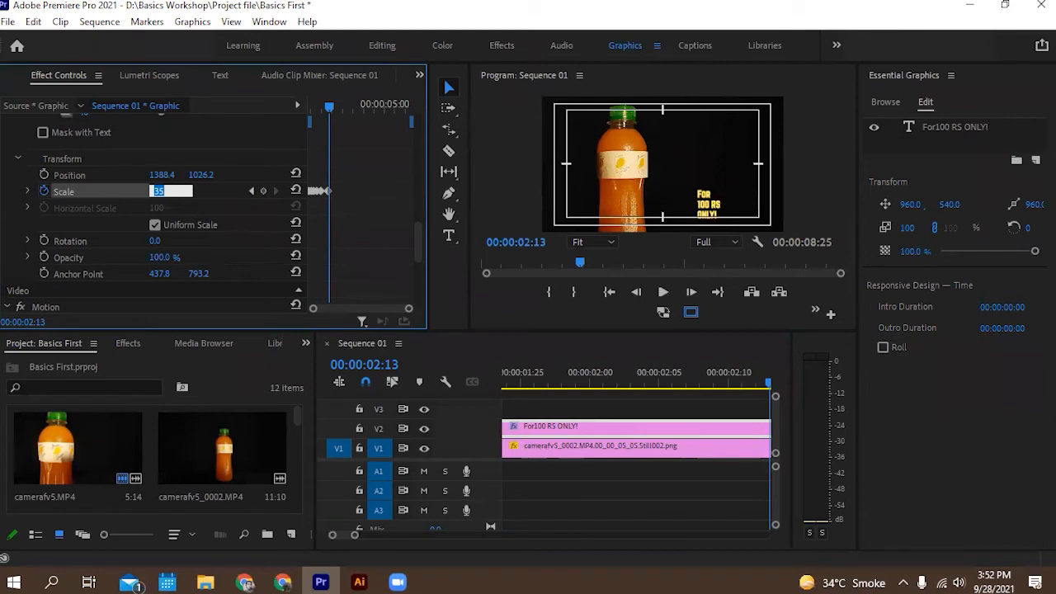
{"action": "key", "text": "Return"}
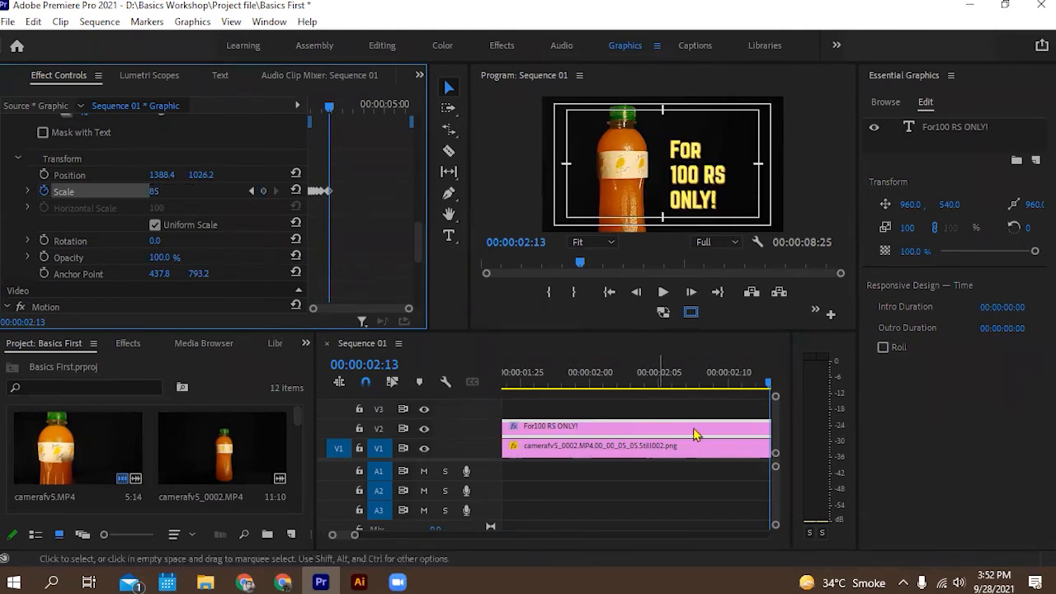
Finish the price text's scale animation with keyframes of 75 at 00:00:02:20 and 100 at 00:00:02:25.
{"action": "left_click_drag", "start_coordinate": [772, 384], "coordinate": [773, 386]}
{"action": "left_click", "coordinate": [170, 192]}
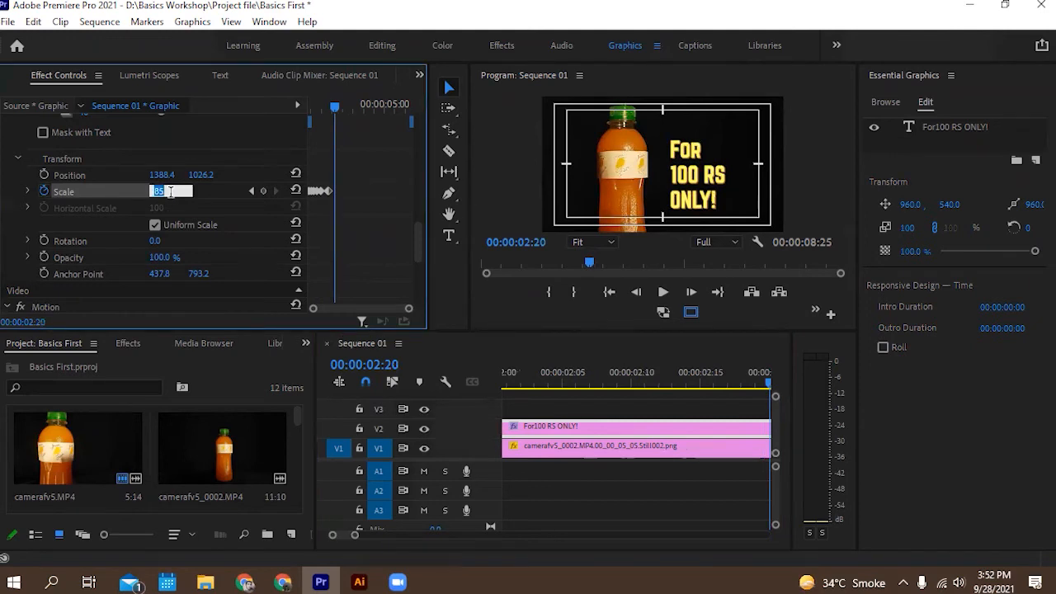
{"action": "key", "text": "Return"}
{"action": "left_click", "coordinate": [777, 388]}
{"action": "key", "text": "Right"}
{"action": "key", "text": "Right"}
{"action": "key", "text": "Right"}
{"action": "key", "text": "Right"}
{"action": "key", "text": "Right"}
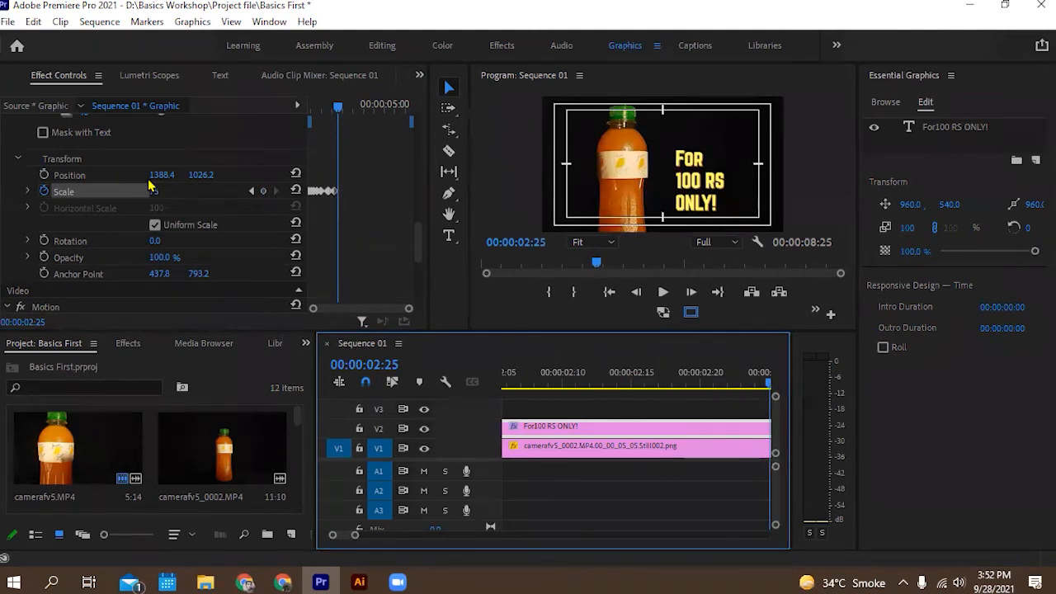
{"action": "left_click", "coordinate": [157, 192]}
{"action": "type", "text": "100"}
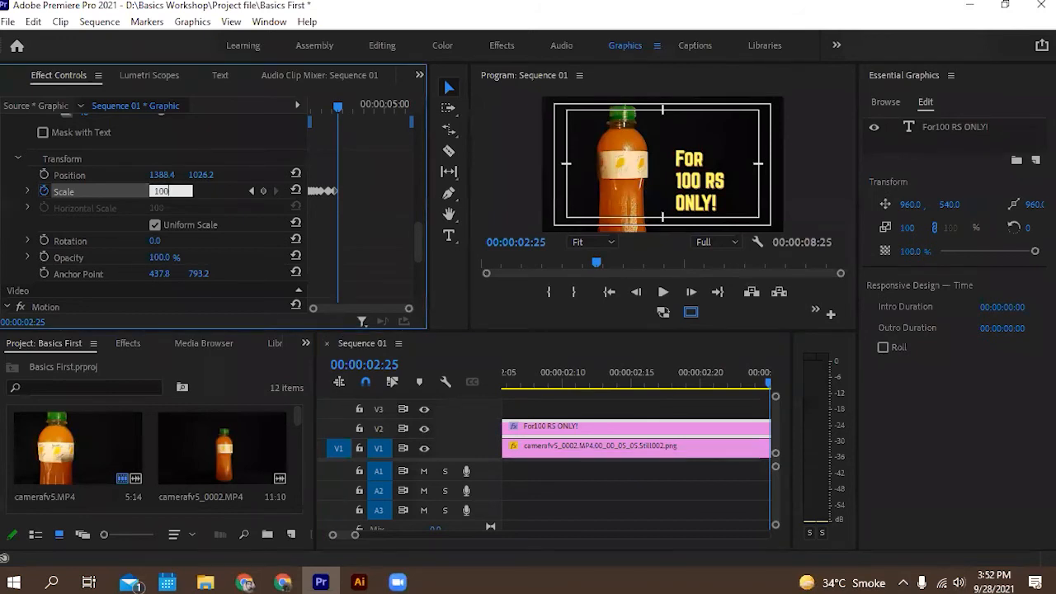
{"action": "key", "text": "Return"}
Play back the price text's scale animation twice, starting from just before the bottle still.
{"action": "left_click_drag", "start_coordinate": [538, 385], "coordinate": [467, 396]}
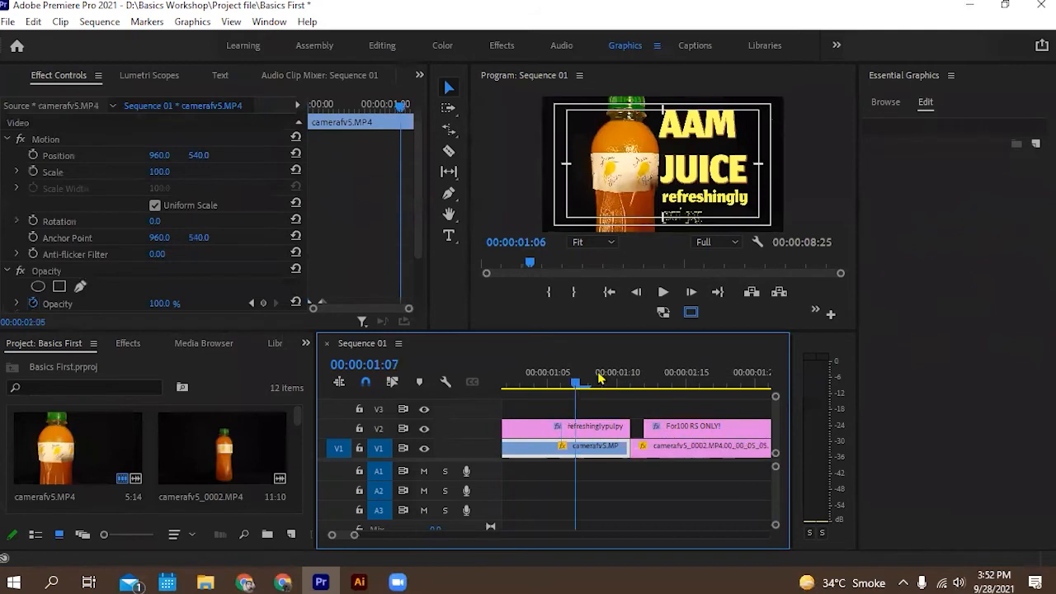
{"action": "left_click", "coordinate": [662, 292]}
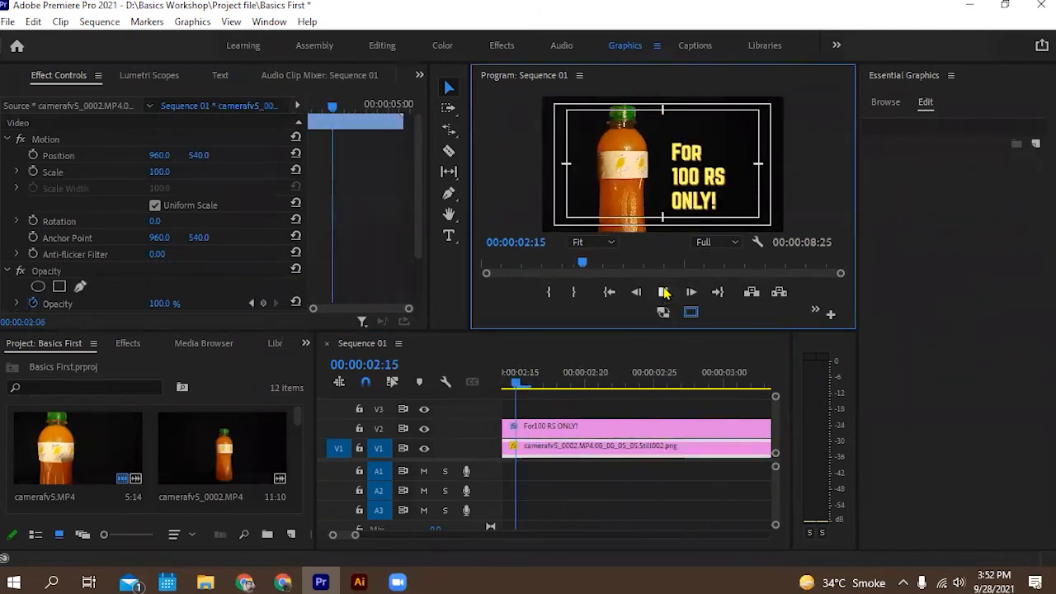
{"action": "left_click", "coordinate": [455, 386]}
{"action": "left_click_drag", "start_coordinate": [454, 385], "coordinate": [559, 384]}
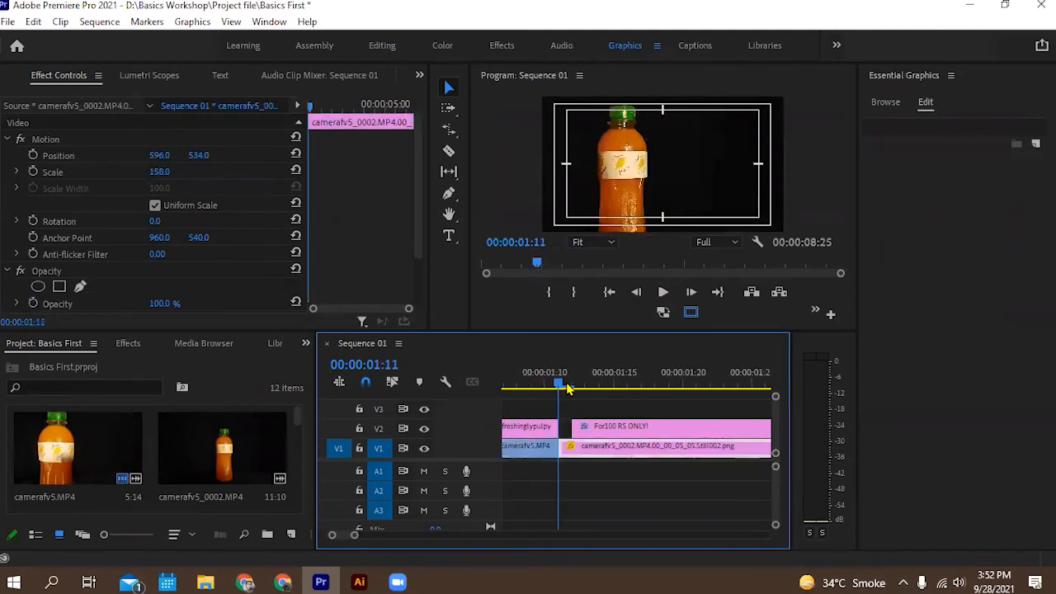
{"action": "left_click", "coordinate": [662, 292]}
{"action": "left_click", "coordinate": [656, 294]}
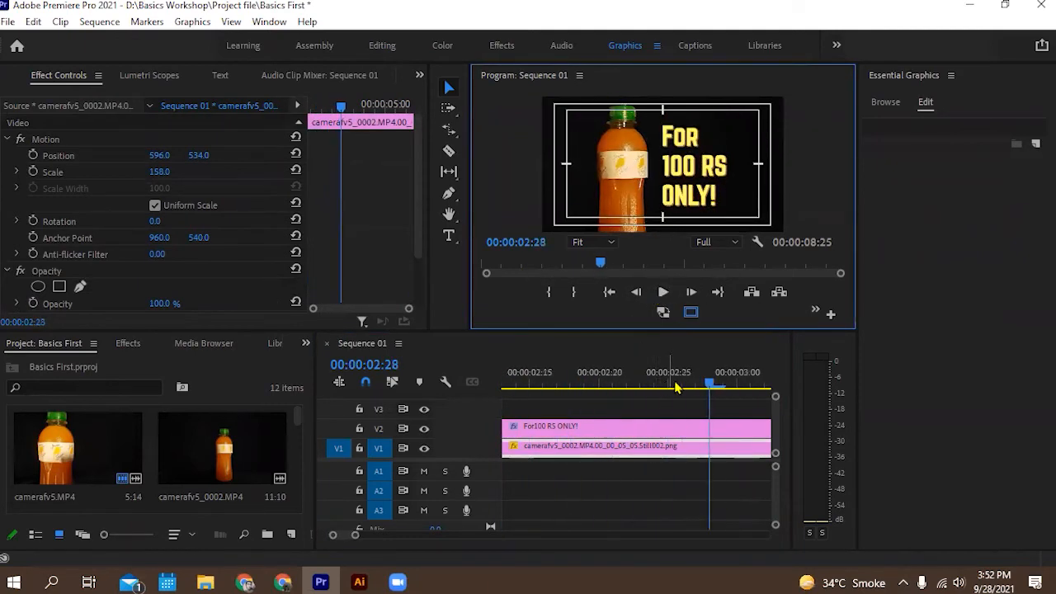
Select the price text clip, return to its start at 00:00:01:12, and widen the keyframe area beside its effect properties.
{"action": "left_click", "coordinate": [610, 417]}
{"action": "left_click", "coordinate": [652, 430]}
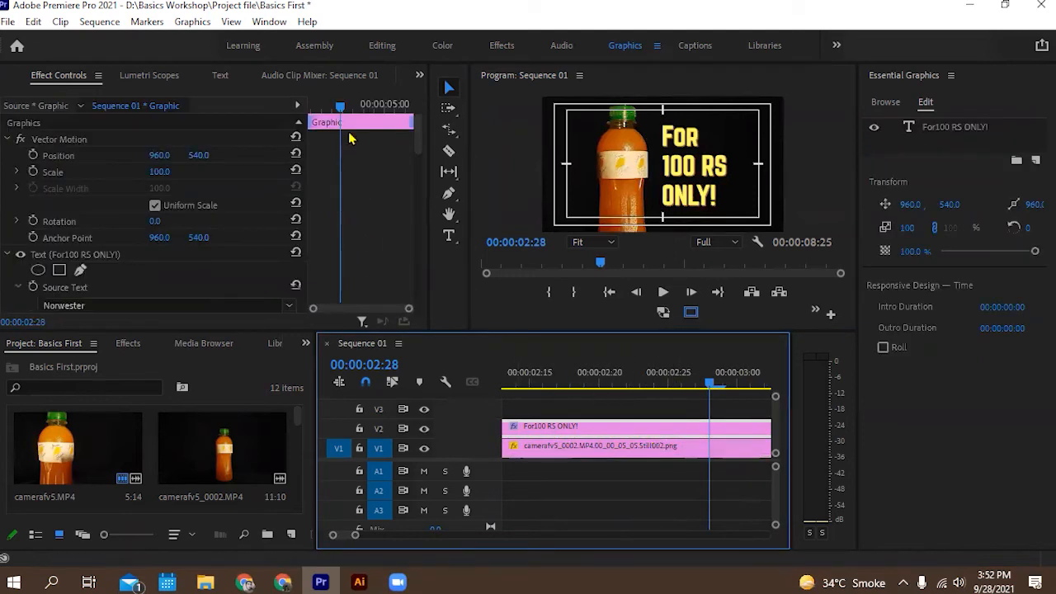
{"action": "left_click_drag", "start_coordinate": [339, 113], "coordinate": [260, 116]}
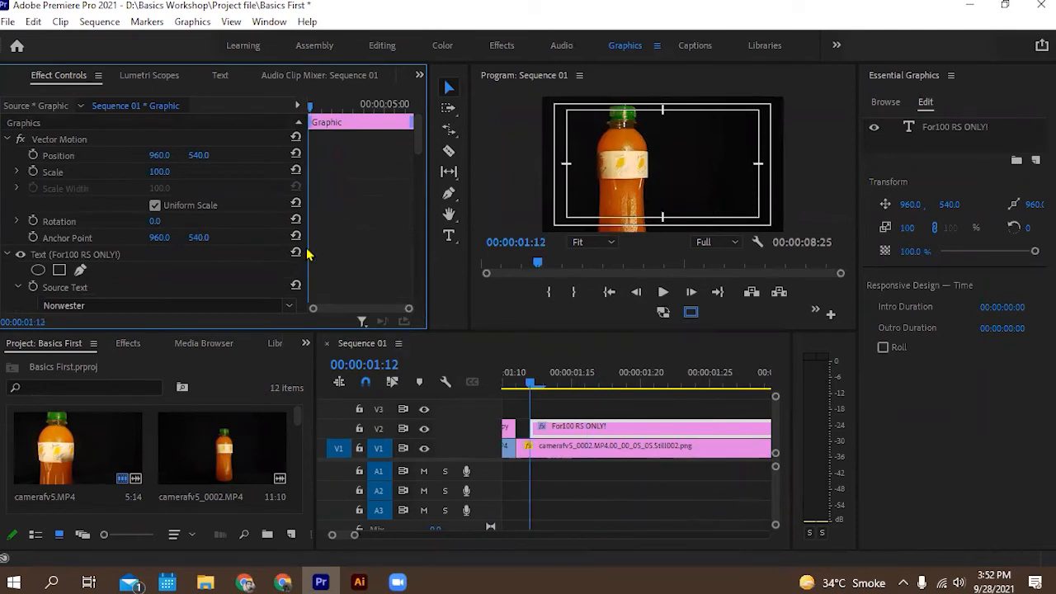
{"action": "left_click_drag", "start_coordinate": [304, 267], "coordinate": [272, 267]}
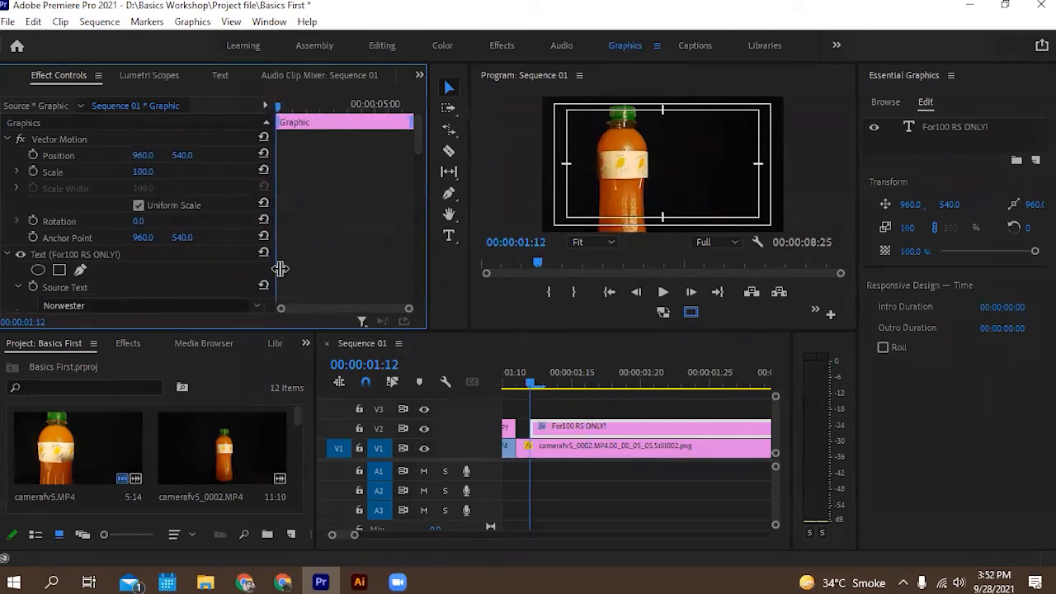
Examine the price text's motion, source text and transform properties, and go to the scale keyframe at 00:00:02:25.
{"action": "left_click", "coordinate": [553, 435]}
{"action": "scroll", "coordinate": [318, 226], "scroll_direction": "down", "scroll_amount": 3}
{"action": "scroll", "coordinate": [319, 226], "scroll_direction": "up", "scroll_amount": 3}
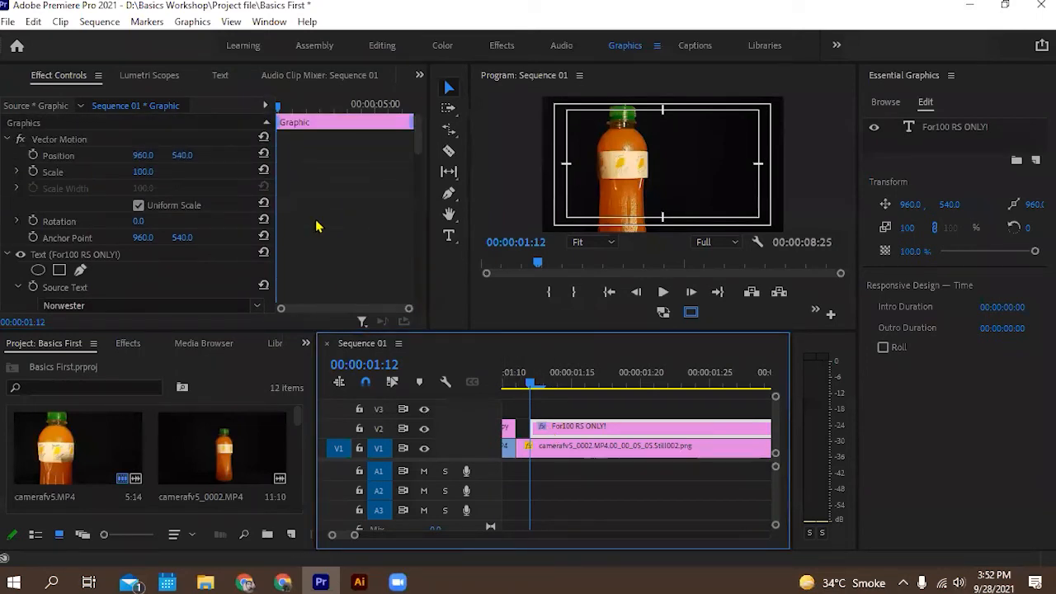
{"action": "scroll", "coordinate": [318, 226], "scroll_direction": "down", "scroll_amount": 3}
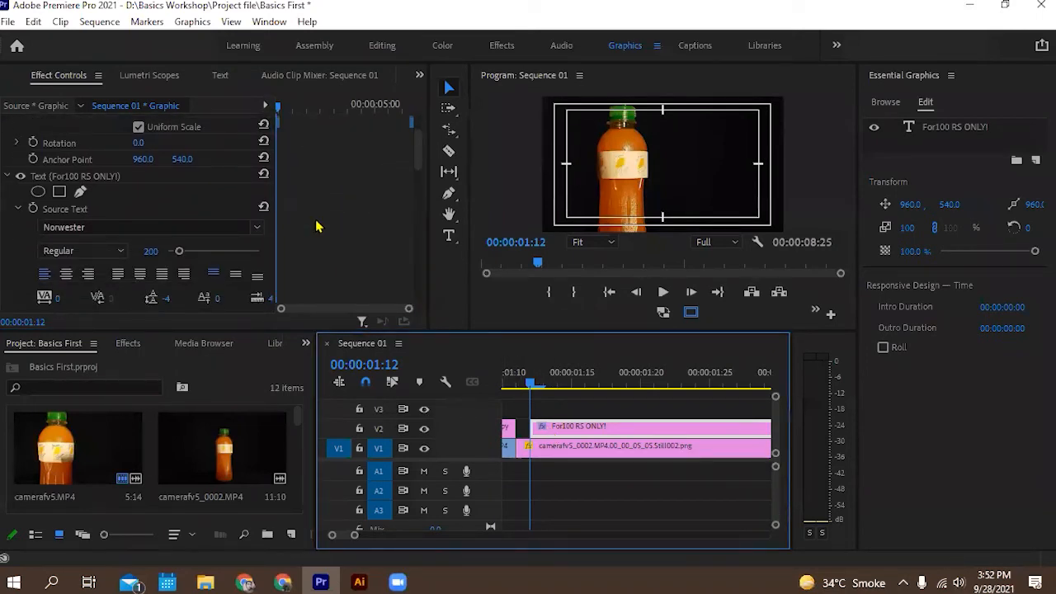
{"action": "scroll", "coordinate": [319, 226], "scroll_direction": "down", "scroll_amount": 1}
{"action": "scroll", "coordinate": [318, 226], "scroll_direction": "up", "scroll_amount": 4}
{"action": "scroll", "coordinate": [316, 242], "scroll_direction": "down", "scroll_amount": 5}
{"action": "scroll", "coordinate": [316, 242], "scroll_direction": "up", "scroll_amount": 3}
{"action": "scroll", "coordinate": [316, 241], "scroll_direction": "up", "scroll_amount": 3}
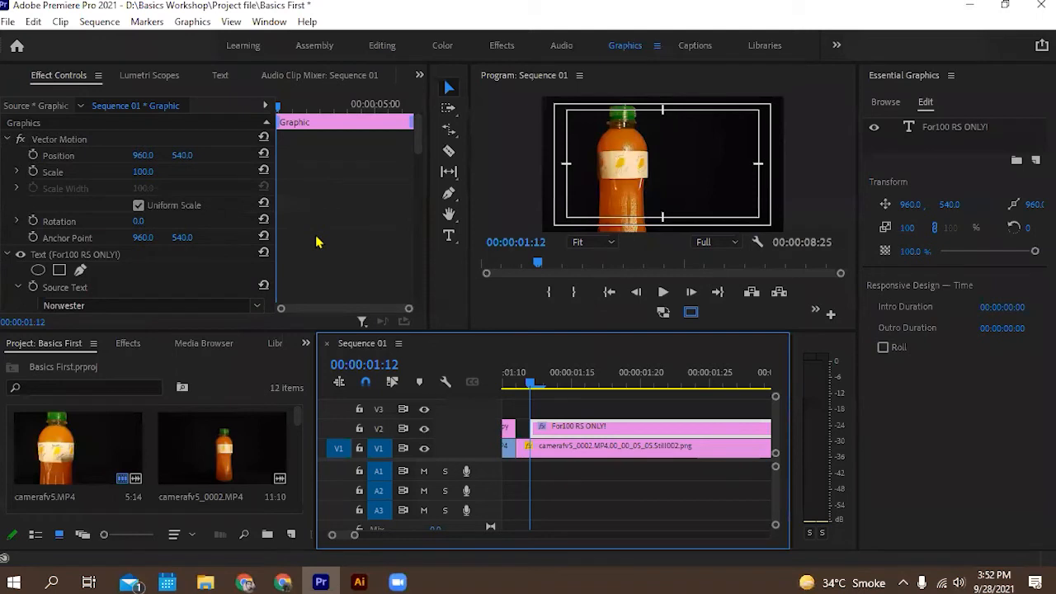
{"action": "scroll", "coordinate": [317, 239], "scroll_direction": "down", "scroll_amount": 3}
{"action": "scroll", "coordinate": [318, 239], "scroll_direction": "up", "scroll_amount": 3}
{"action": "scroll", "coordinate": [180, 263], "scroll_direction": "down", "scroll_amount": 5}
{"action": "scroll", "coordinate": [184, 259], "scroll_direction": "down", "scroll_amount": 10}
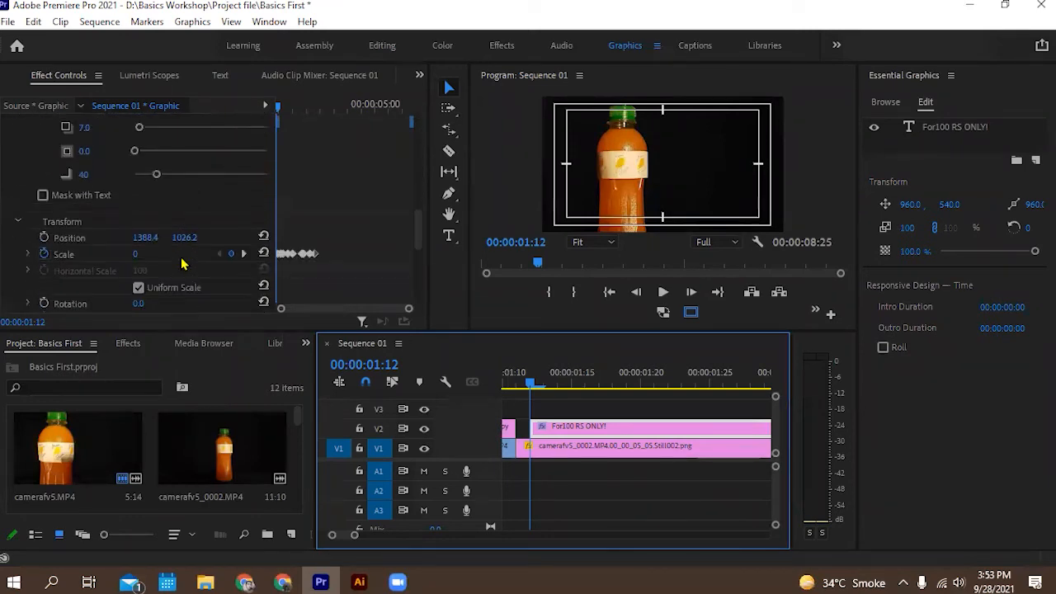
{"action": "scroll", "coordinate": [183, 262], "scroll_direction": "down", "scroll_amount": 4}
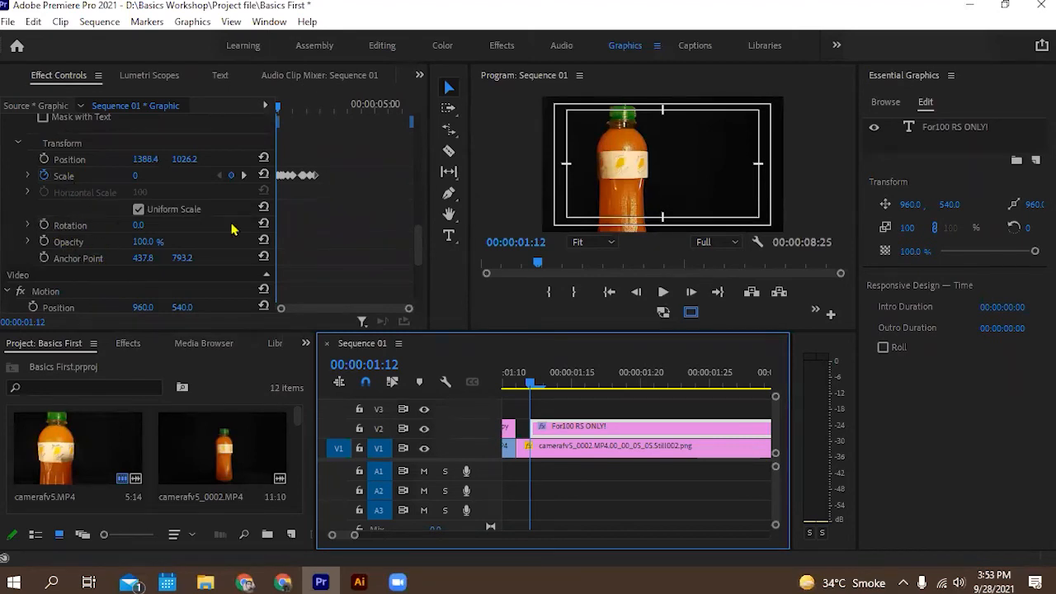
{"action": "left_click_drag", "start_coordinate": [536, 385], "coordinate": [729, 385]}
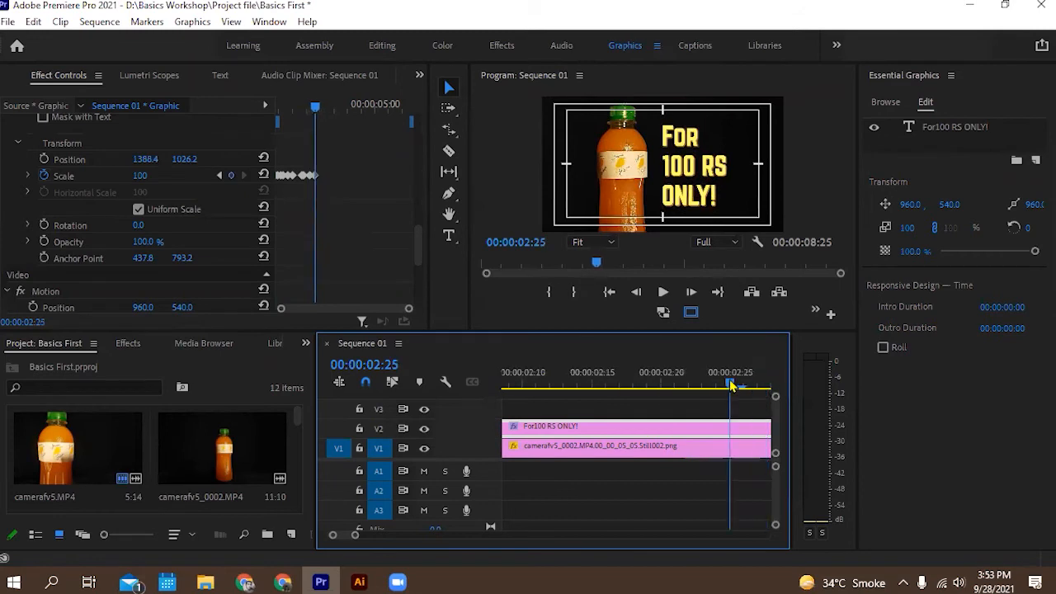
Nudge the price text's anchor point slightly inward below the text, to 419.1, 768.3.
{"action": "left_click", "coordinate": [689, 192]}
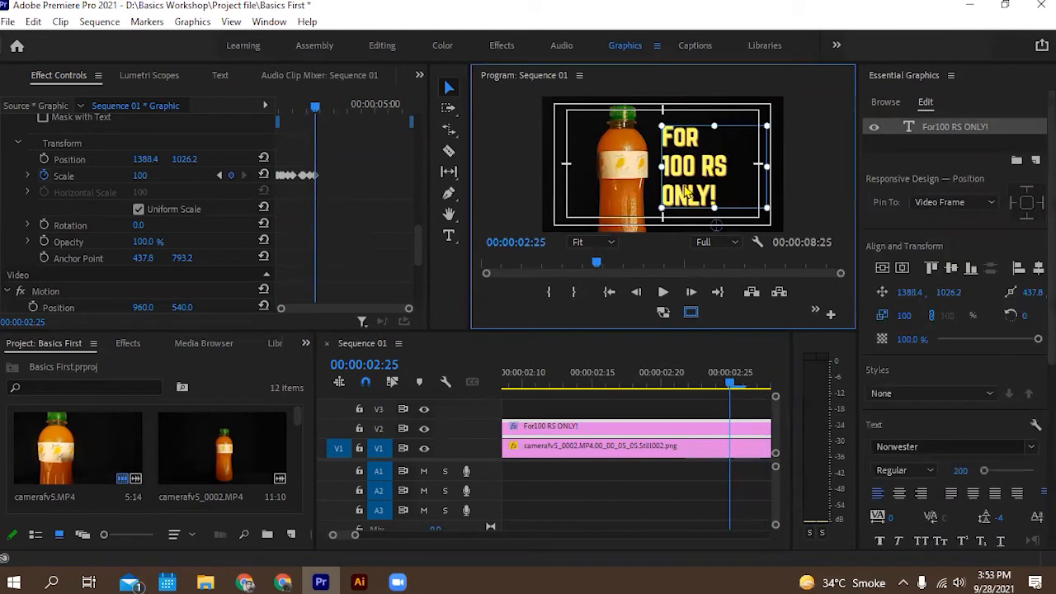
{"action": "mouse_move", "coordinate": [717, 225]}
{"action": "left_mouse_down"}
{"action": "mouse_move", "coordinate": [726, 216]}
{"action": "mouse_move", "coordinate": [728, 232]}
{"action": "mouse_move", "coordinate": [709, 231]}
{"action": "mouse_move", "coordinate": [722, 218]}
{"action": "mouse_move", "coordinate": [709, 231]}
{"action": "mouse_move", "coordinate": [715, 224]}
{"action": "left_mouse_up"}
{"action": "left_click_drag", "start_coordinate": [211, 224], "coordinate": [150, 225]}
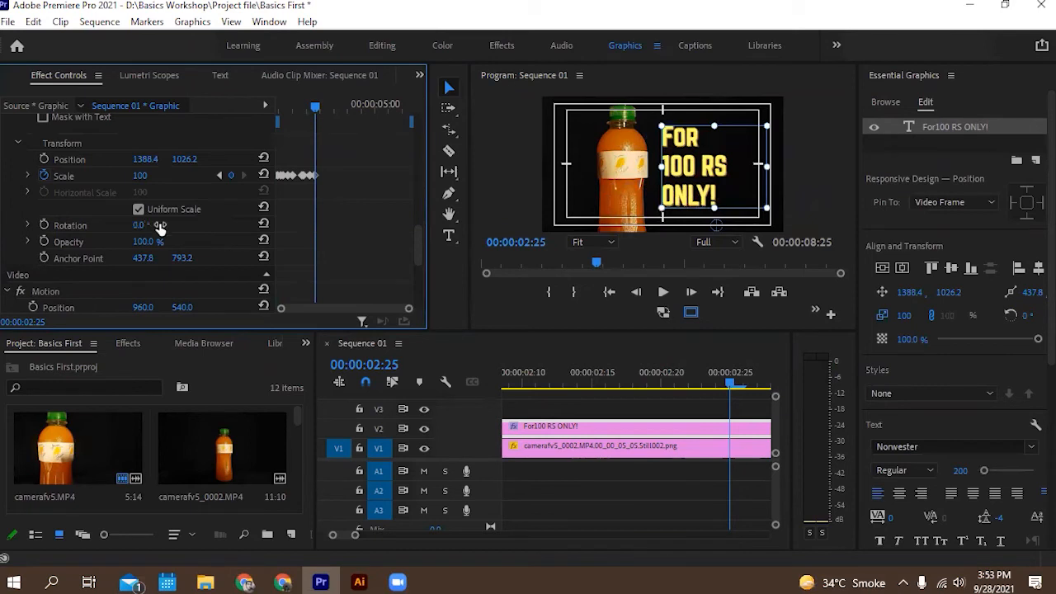
{"action": "left_click_drag", "start_coordinate": [715, 229], "coordinate": [715, 228]}
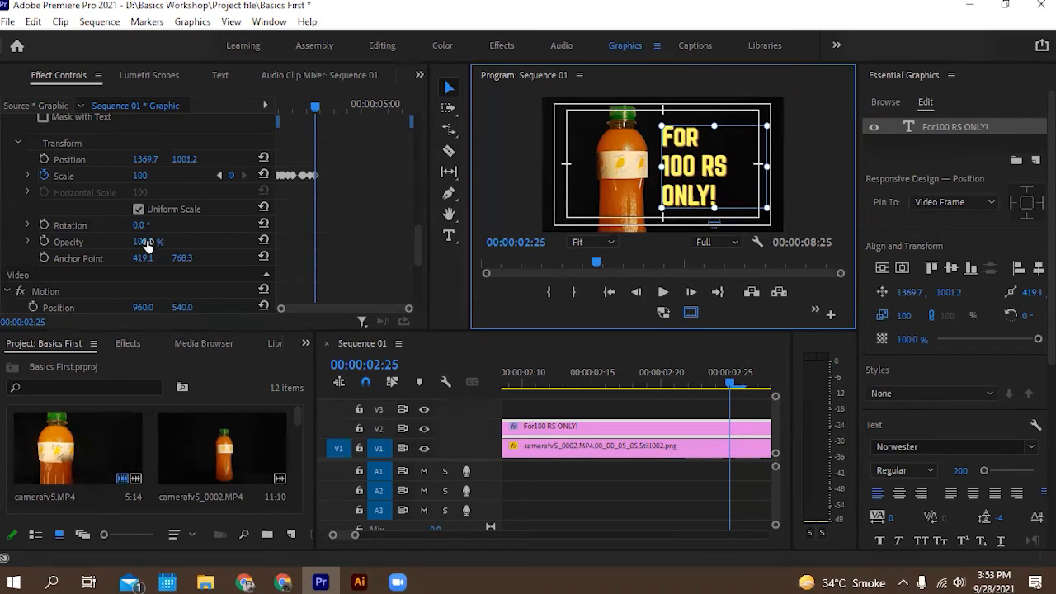
Animate the price text's rotation from 180° at 00:00:02:25 to 0° at 00:00:03:16.
{"action": "left_click_drag", "start_coordinate": [144, 228], "coordinate": [254, 229]}
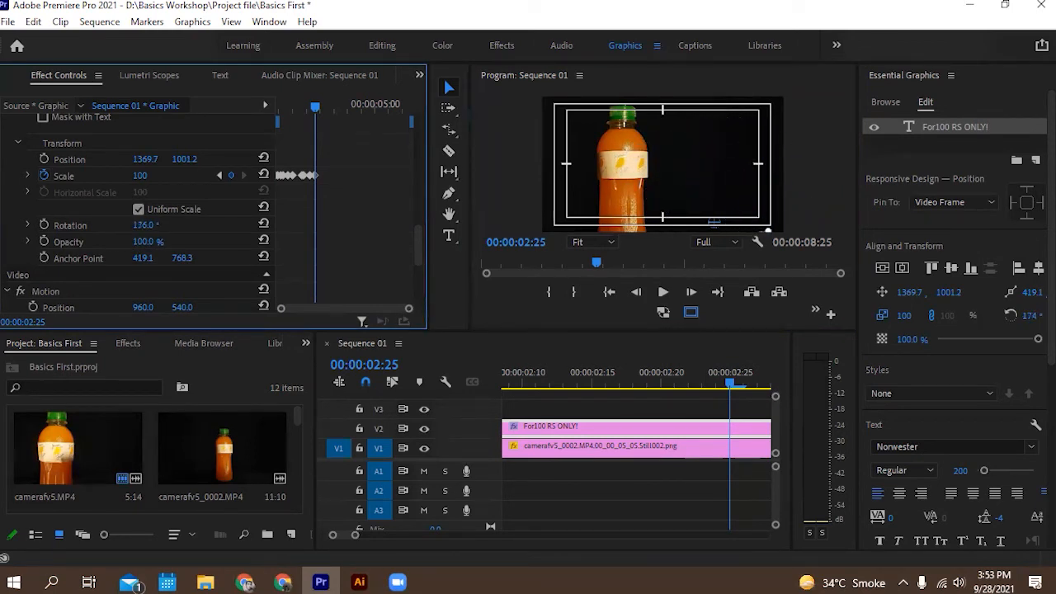
{"action": "left_click", "coordinate": [43, 227]}
{"action": "left_click_drag", "start_coordinate": [319, 109], "coordinate": [334, 109]}
{"action": "left_click", "coordinate": [147, 225]}
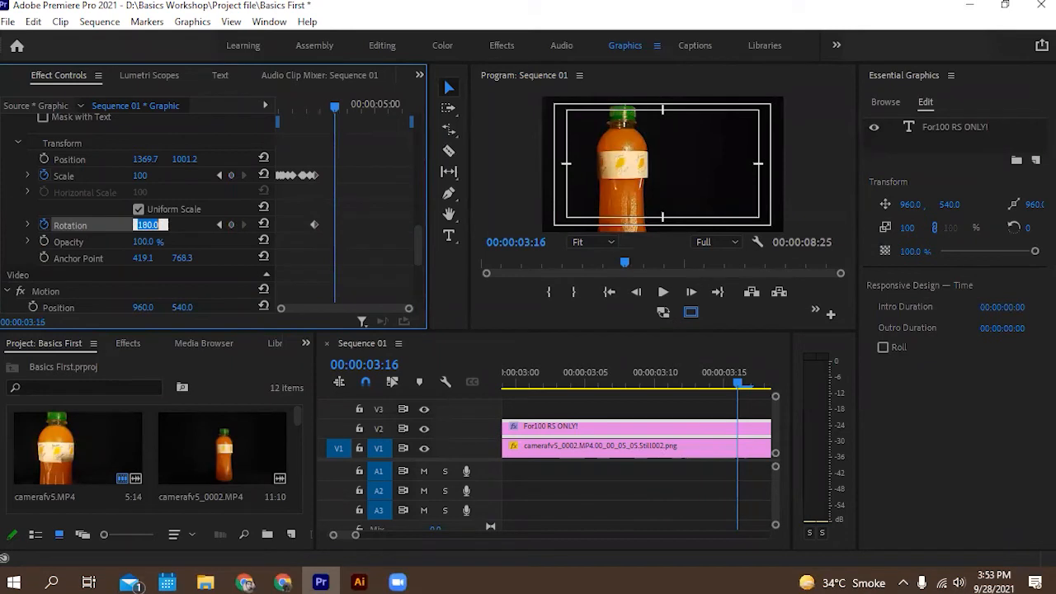
{"action": "type", "text": "0"}
{"action": "key", "text": "Return"}
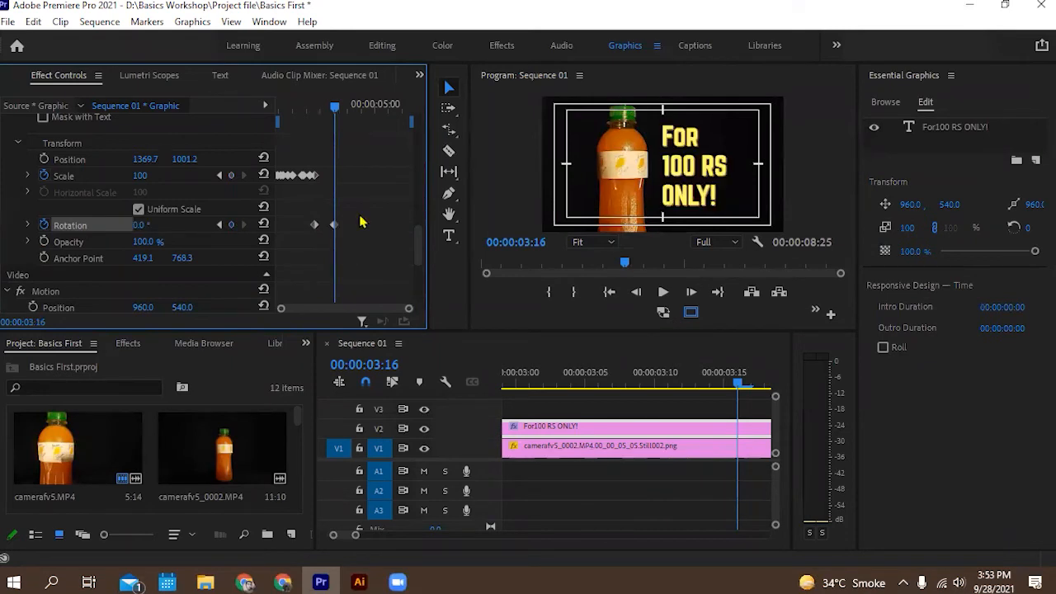
Play back the price text's rotation from just before its first rotation keyframe.
{"action": "left_click_drag", "start_coordinate": [335, 110], "coordinate": [305, 113]}
{"action": "left_click", "coordinate": [666, 296]}
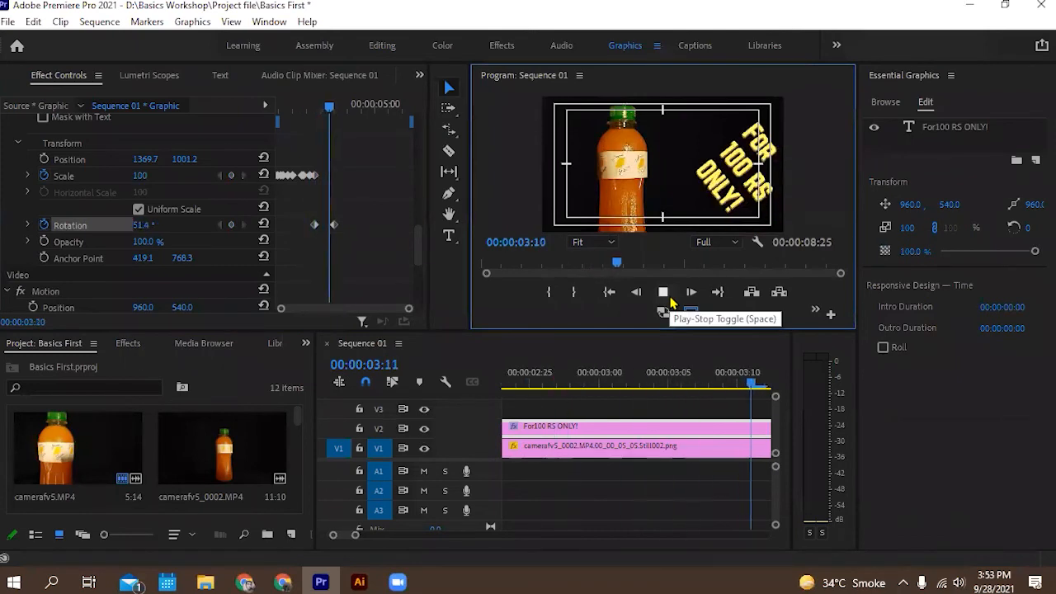
{"action": "left_click", "coordinate": [667, 294]}
{"action": "left_click_drag", "start_coordinate": [725, 378], "coordinate": [588, 400]}
Set the last rotation keyframe to Continuous Bezier and stretch its curve handle so the rotation eases in.
{"action": "left_click", "coordinate": [27, 225]}
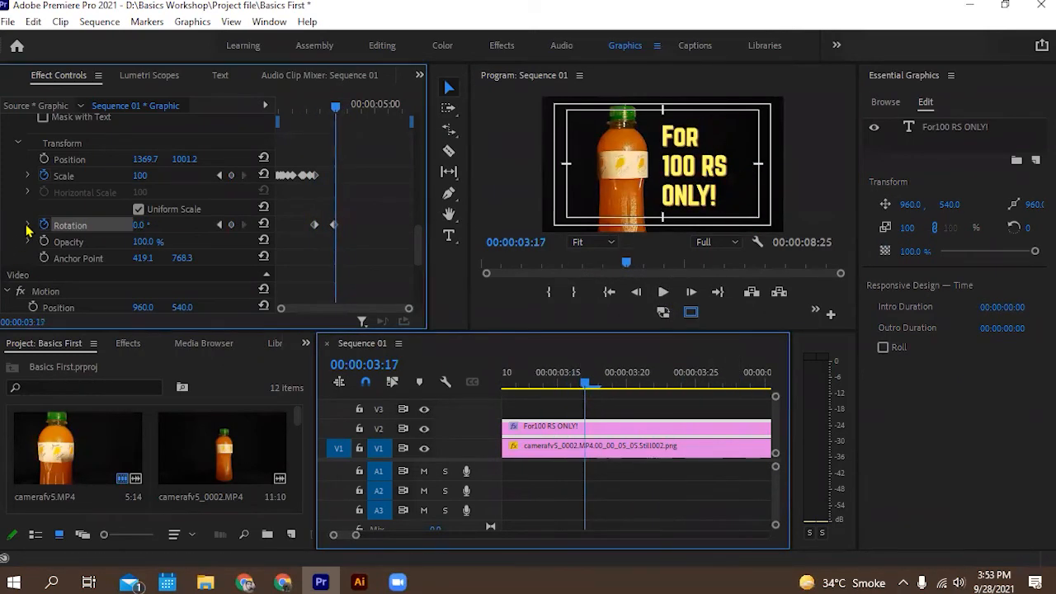
{"action": "right_click", "coordinate": [334, 225]}
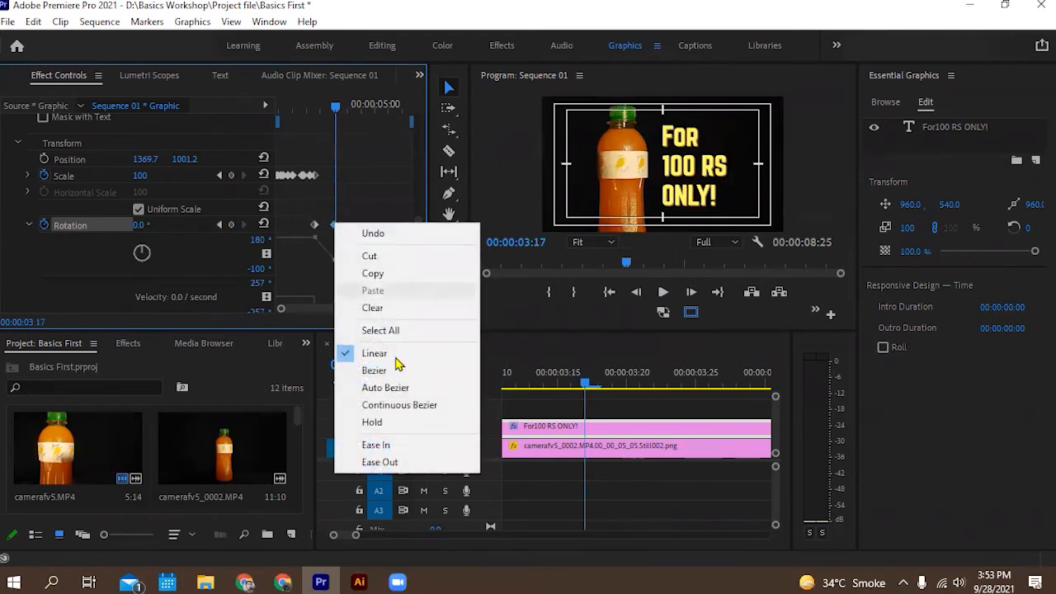
{"action": "left_click", "coordinate": [429, 403]}
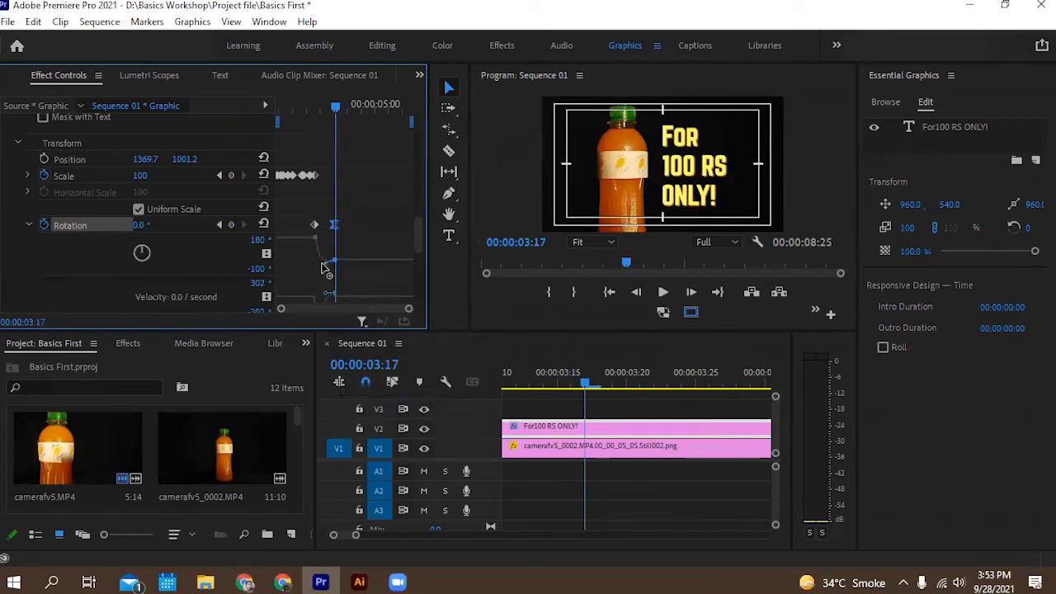
{"action": "left_click_drag", "start_coordinate": [311, 265], "coordinate": [299, 255]}
Play back the eased rotation of the price text several times from before its first rotation keyframe.
{"action": "left_click_drag", "start_coordinate": [556, 394], "coordinate": [487, 371]}
{"action": "left_click", "coordinate": [662, 293]}
{"action": "left_click_drag", "start_coordinate": [557, 384], "coordinate": [505, 384]}
{"action": "left_click", "coordinate": [677, 294]}
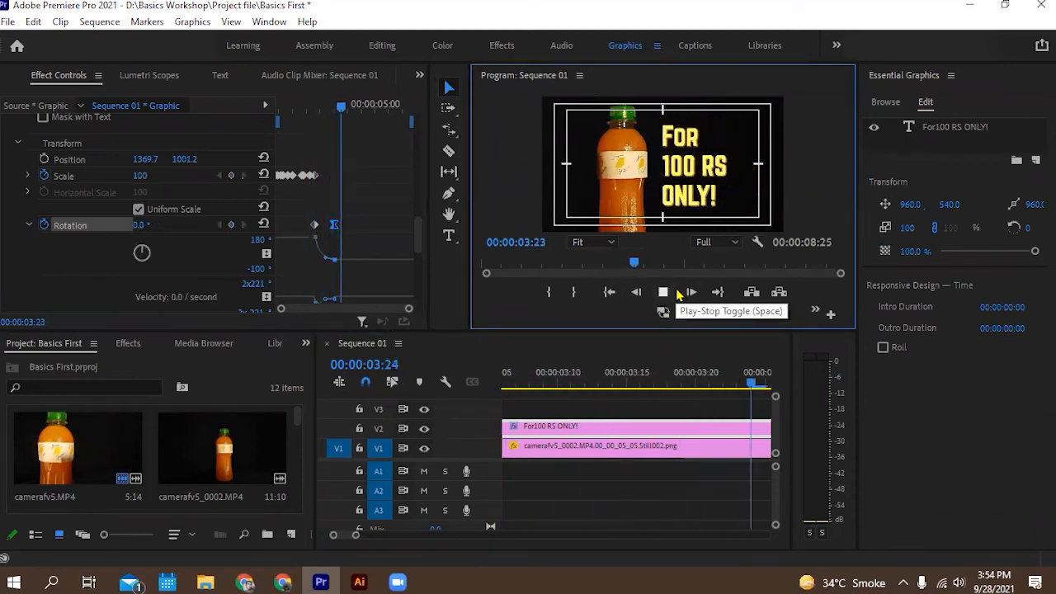
{"action": "left_click", "coordinate": [677, 293]}
{"action": "left_click_drag", "start_coordinate": [476, 383], "coordinate": [501, 390]}
{"action": "left_click", "coordinate": [663, 292]}
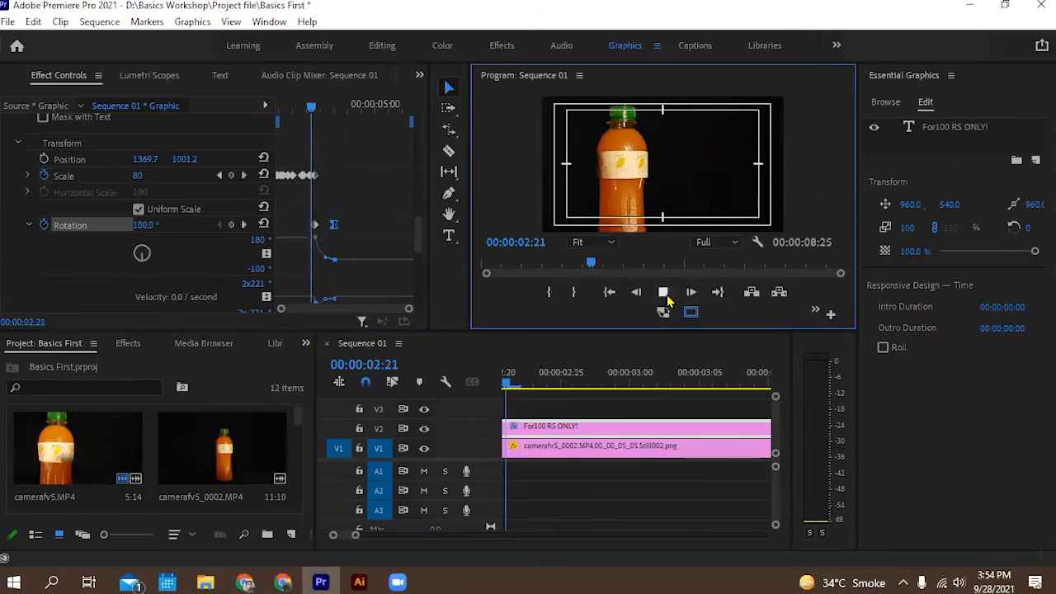
{"action": "left_click", "coordinate": [662, 293]}
Return to 00:00:01:28 and delete all of the price text's scale keyframes.
{"action": "left_click_drag", "start_coordinate": [673, 393], "coordinate": [534, 385]}
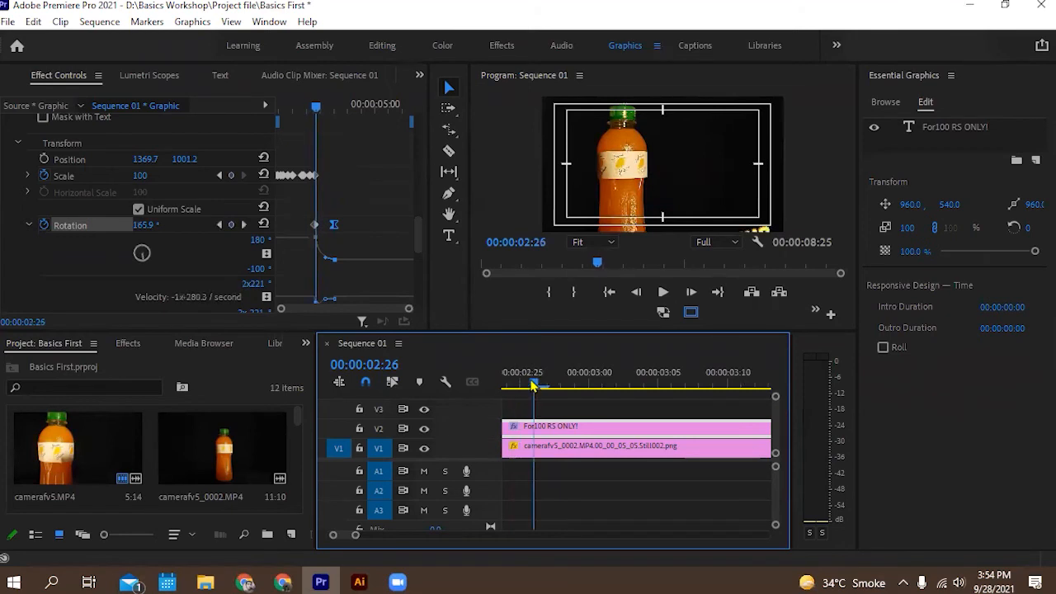
{"action": "key", "text": "Left"}
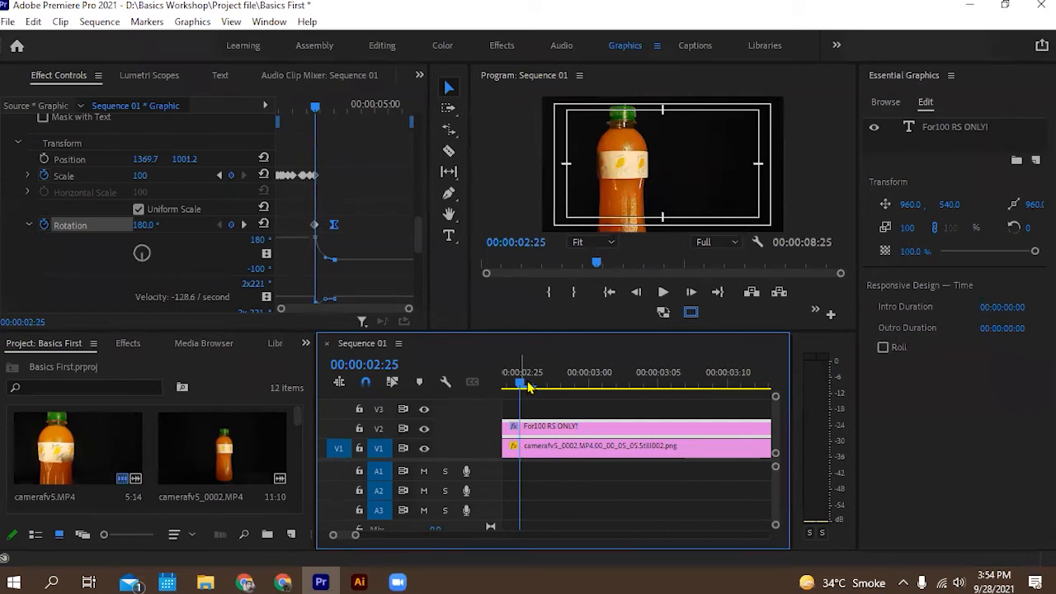
{"action": "left_click_drag", "start_coordinate": [528, 387], "coordinate": [469, 395]}
{"action": "left_click_drag", "start_coordinate": [334, 182], "coordinate": [254, 166]}
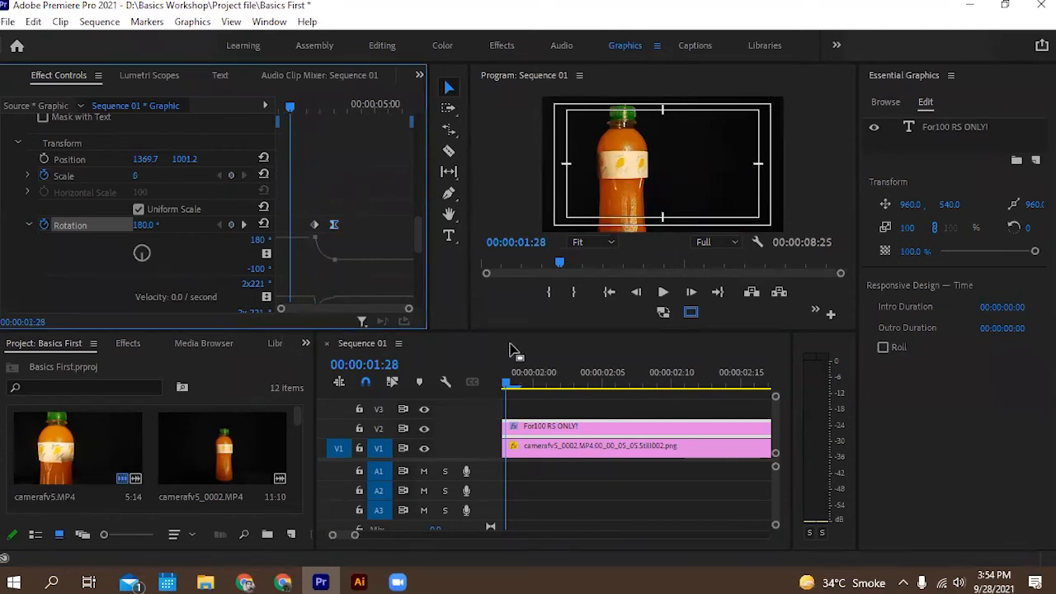
Split the price text clip at 00:00:01:13, move its first frame to V3 and extend that piece to about 00:00:01:19.
{"action": "mouse_move", "coordinate": [509, 386]}
{"action": "left_mouse_down"}
{"action": "mouse_move", "coordinate": [536, 388]}
{"action": "mouse_move", "coordinate": [528, 390]}
{"action": "left_mouse_up"}
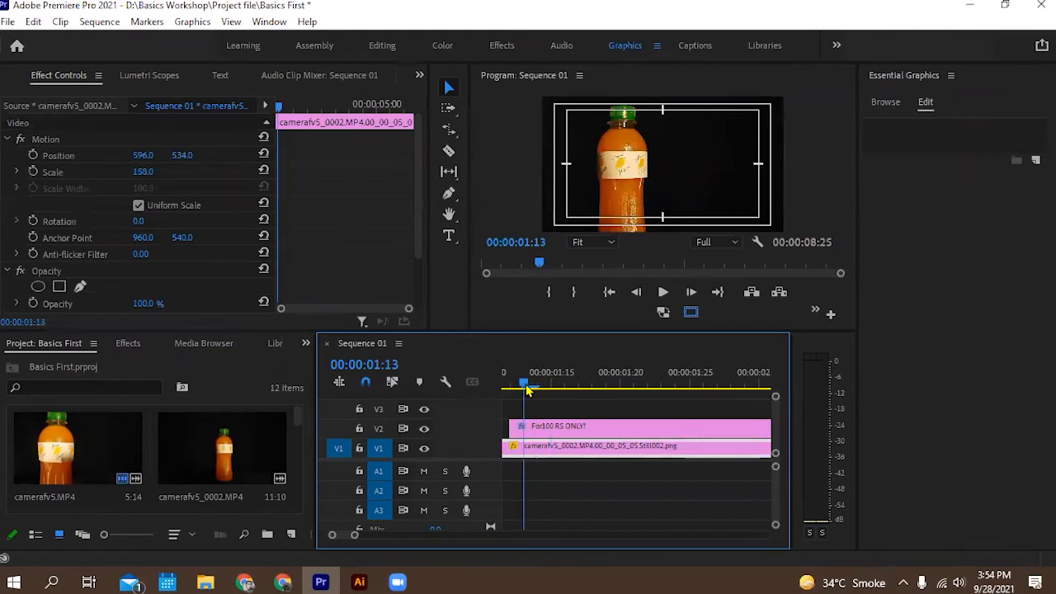
{"action": "left_click", "coordinate": [526, 428]}
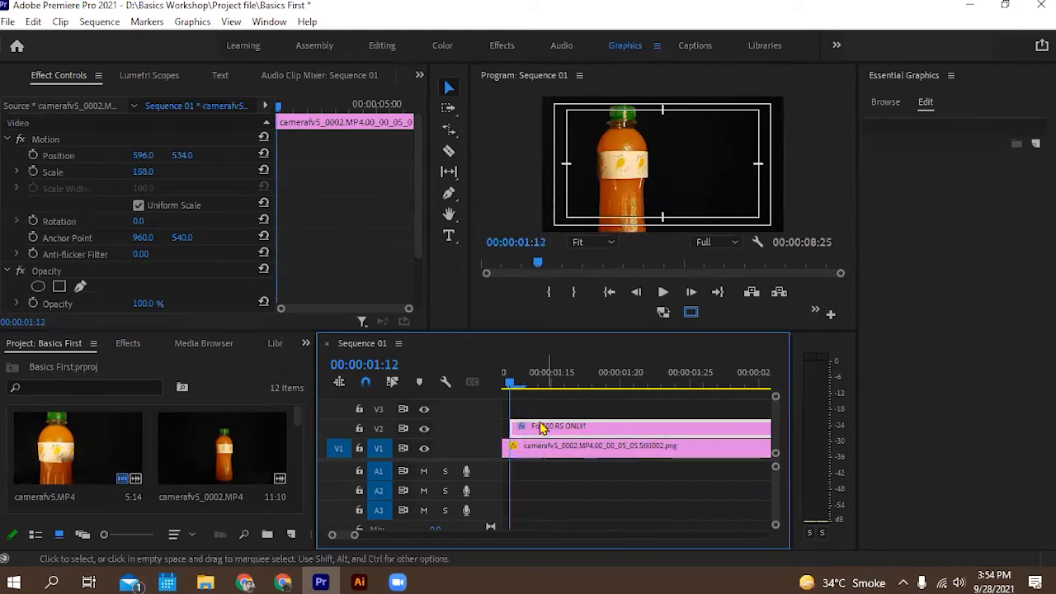
{"action": "left_click", "coordinate": [512, 388]}
{"action": "left_click_drag", "start_coordinate": [512, 386], "coordinate": [524, 386]}
{"action": "left_click", "coordinate": [448, 151]}
{"action": "left_click", "coordinate": [523, 426]}
{"action": "left_click", "coordinate": [452, 90]}
{"action": "left_click_drag", "start_coordinate": [517, 428], "coordinate": [604, 409]}
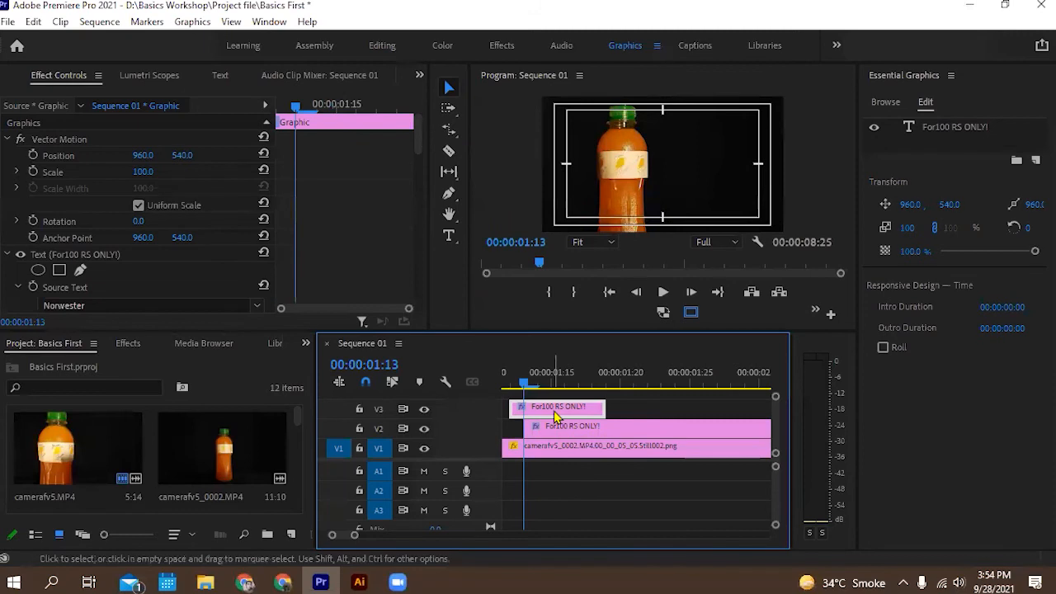
Set the V3 price text's rotation to 0° and remove its rotation keyframes.
{"action": "scroll", "coordinate": [211, 203], "scroll_direction": "down", "scroll_amount": 2}
{"action": "scroll", "coordinate": [211, 206], "scroll_direction": "down", "scroll_amount": 8}
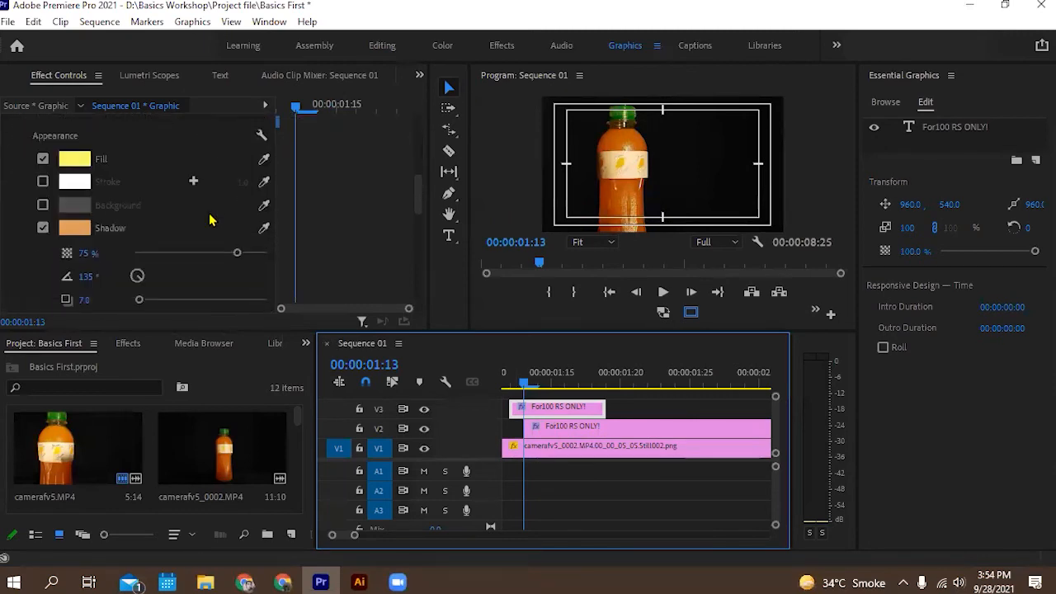
{"action": "scroll", "coordinate": [148, 232], "scroll_direction": "down", "scroll_amount": 2}
{"action": "left_click", "coordinate": [150, 208]}
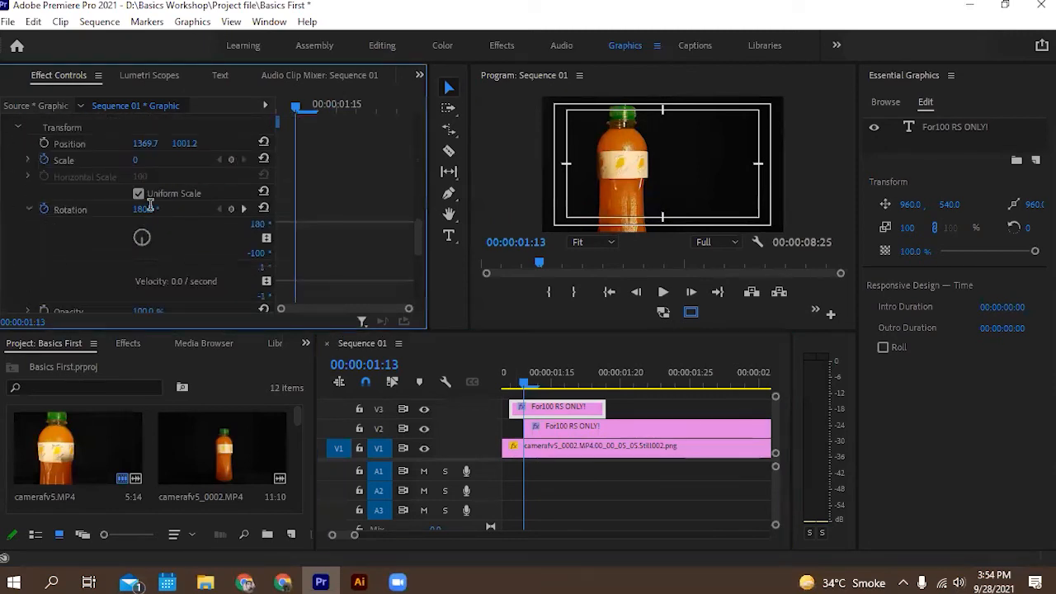
{"action": "type", "text": "0"}
{"action": "key", "text": "Return"}
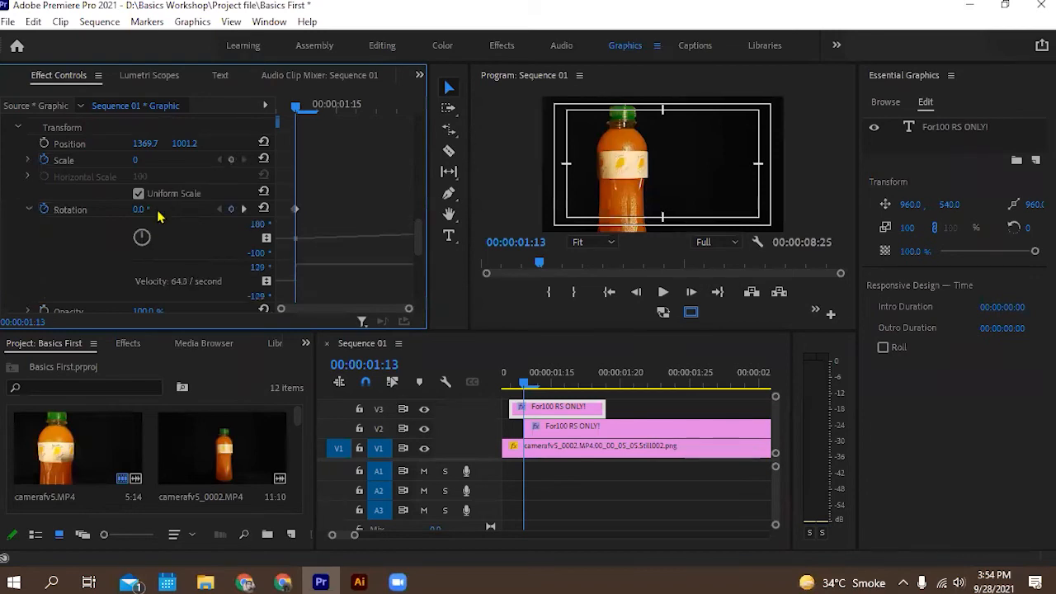
{"action": "left_click", "coordinate": [45, 210]}
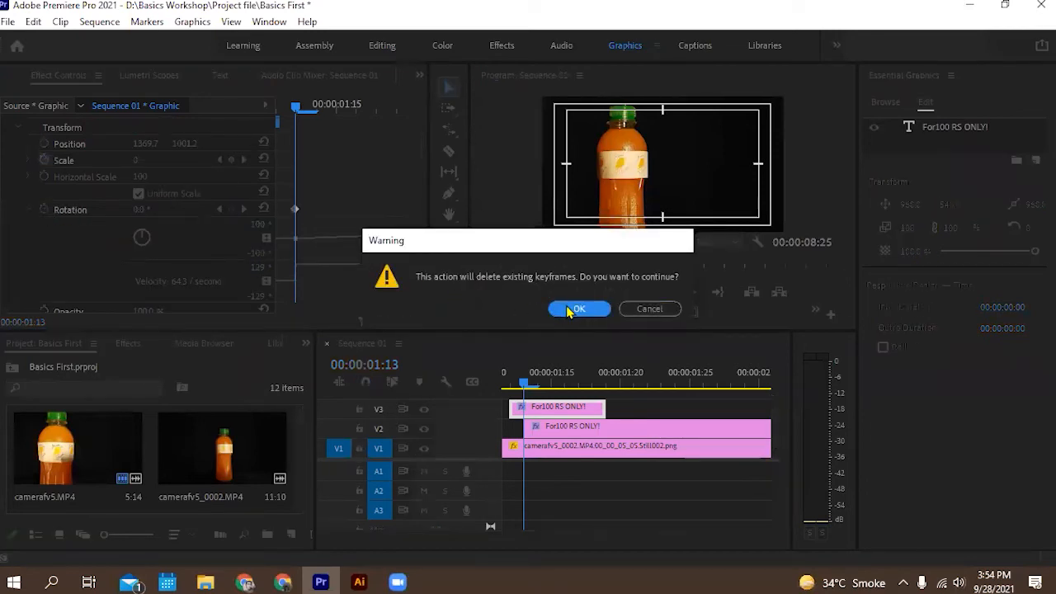
{"action": "left_click", "coordinate": [580, 308]}
Return to 00:00:01:12, set the V3 price text's scale to 100 and remove its scale keyframes.
{"action": "left_click", "coordinate": [517, 387]}
{"action": "left_click_drag", "start_coordinate": [517, 388], "coordinate": [511, 387]}
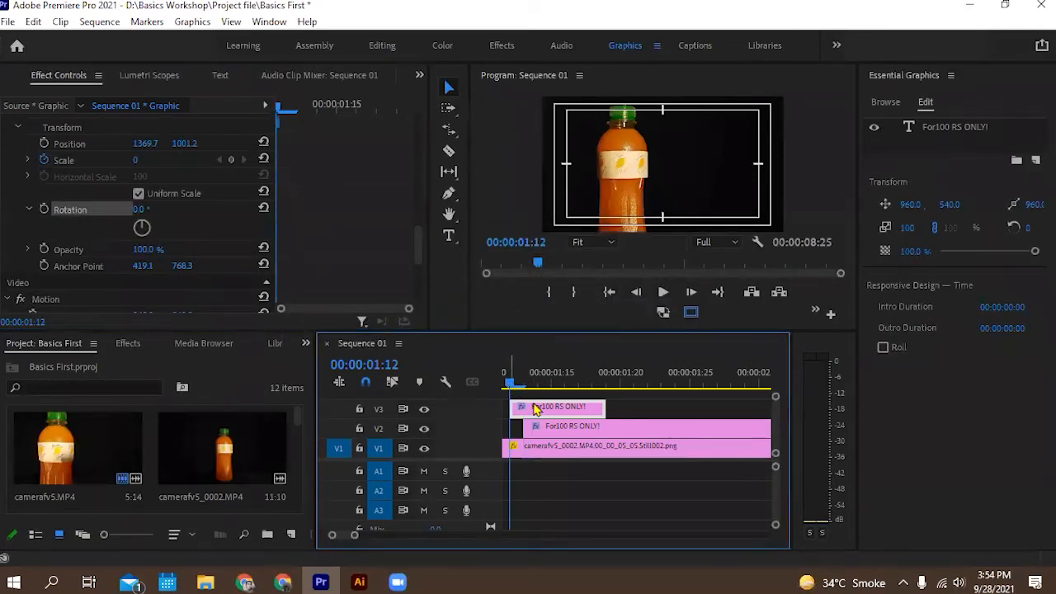
{"action": "scroll", "coordinate": [179, 196], "scroll_direction": "down", "scroll_amount": 3}
{"action": "scroll", "coordinate": [178, 196], "scroll_direction": "down", "scroll_amount": 2}
{"action": "scroll", "coordinate": [137, 238], "scroll_direction": "up", "scroll_amount": 6}
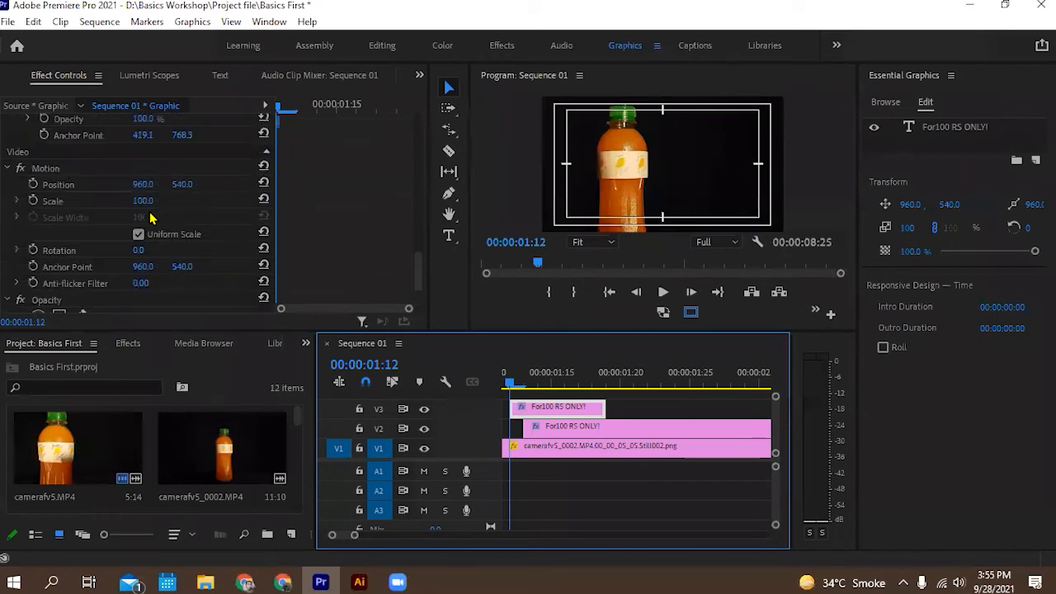
{"action": "left_click", "coordinate": [139, 204]}
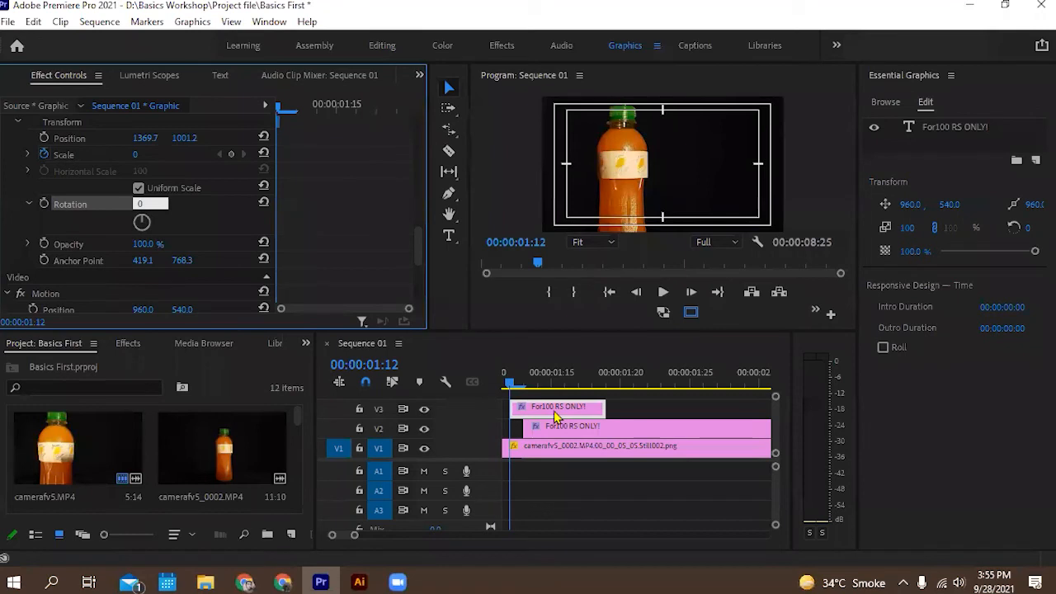
{"action": "left_click", "coordinate": [961, 128]}
{"action": "key", "text": "t"}
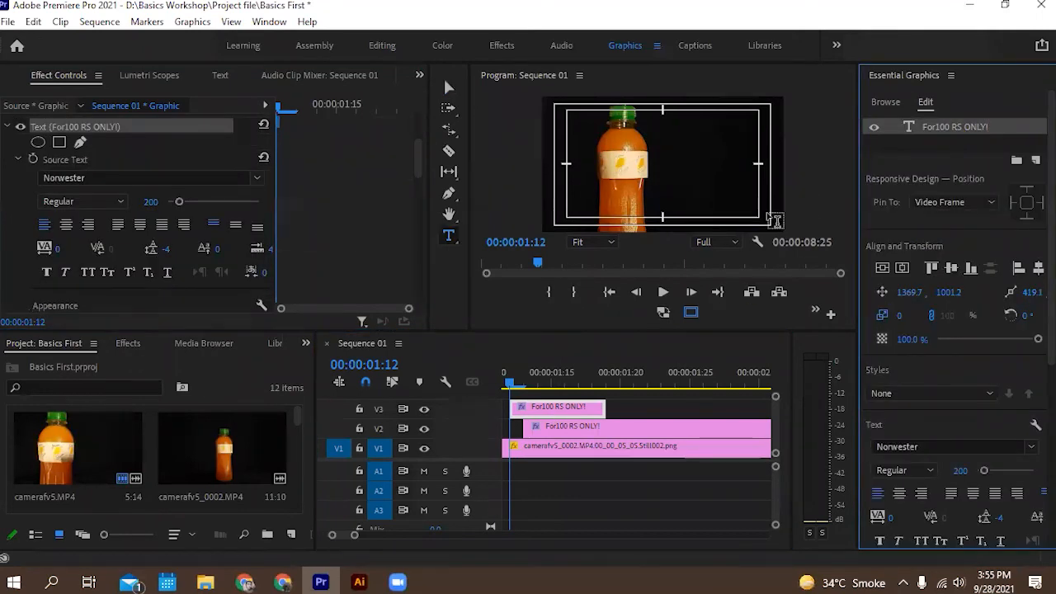
{"action": "scroll", "coordinate": [233, 207], "scroll_direction": "down", "scroll_amount": 8}
{"action": "scroll", "coordinate": [233, 207], "scroll_direction": "down", "scroll_amount": 3}
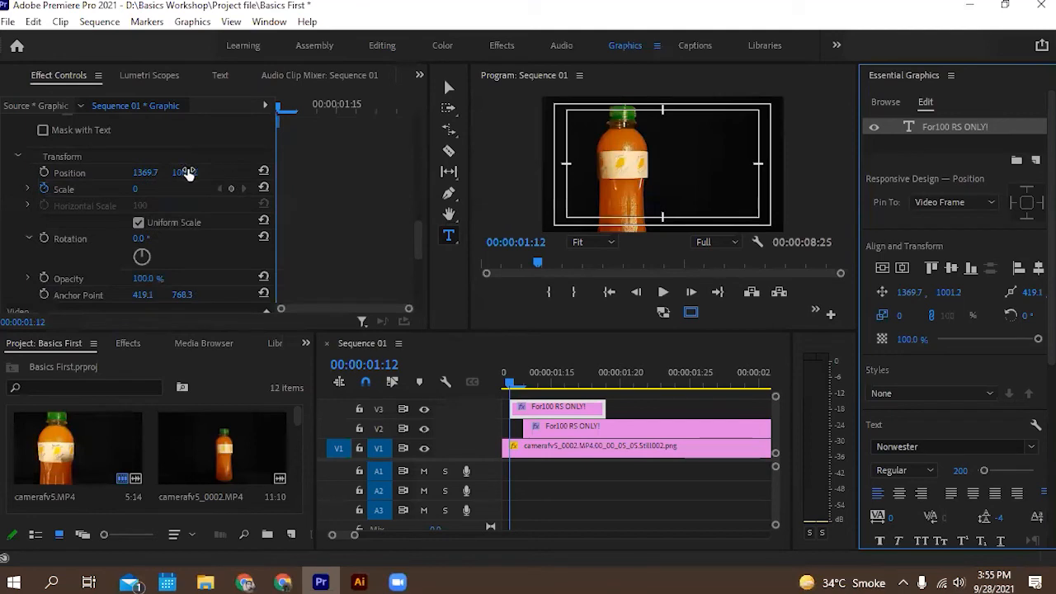
{"action": "left_click_drag", "start_coordinate": [135, 191], "coordinate": [27, 190]}
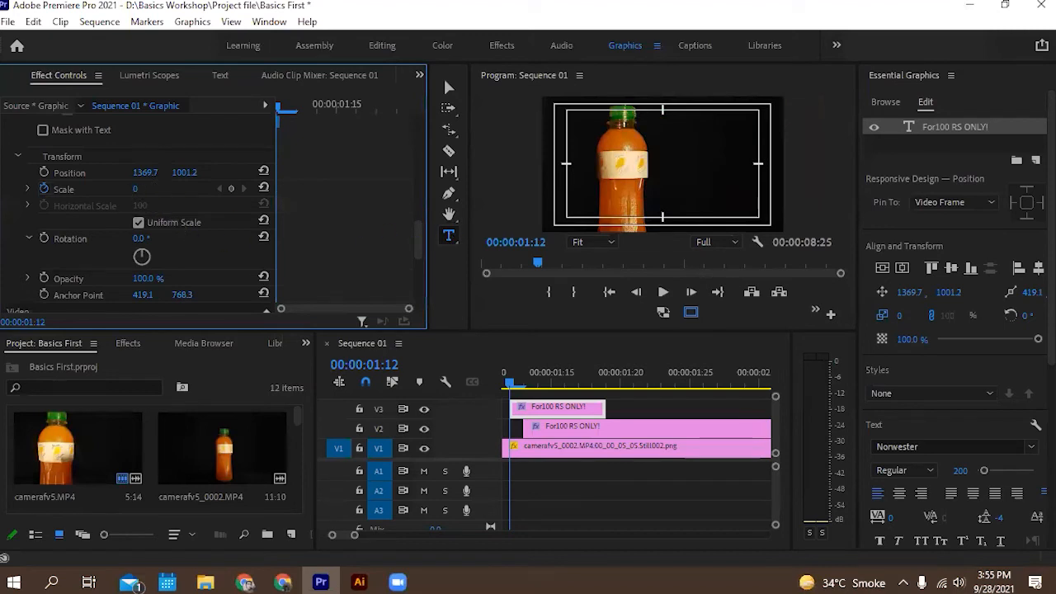
{"action": "key", "text": "Return"}
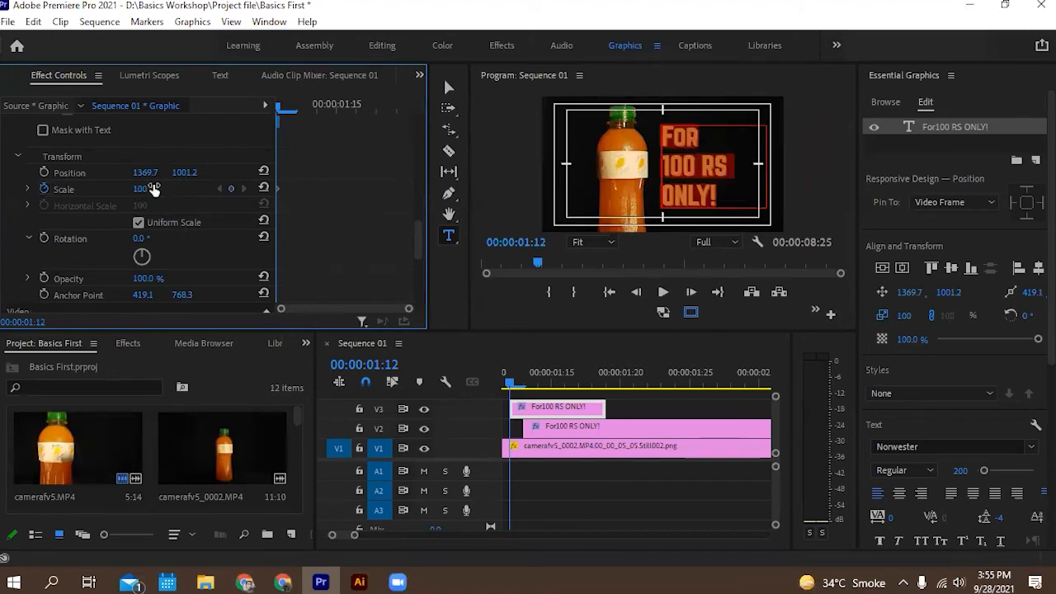
{"action": "left_click", "coordinate": [44, 188]}
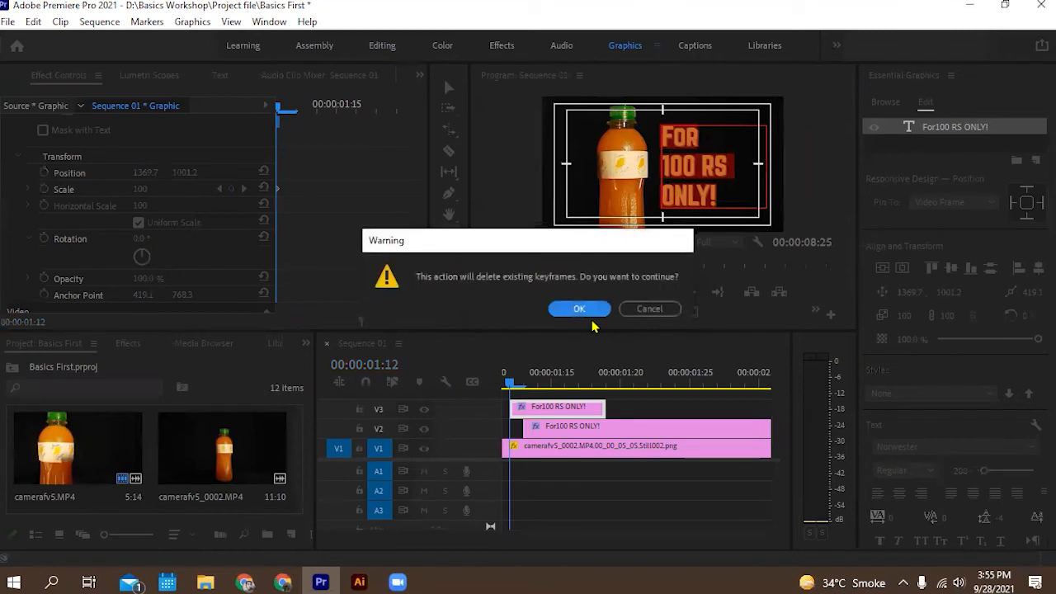
{"action": "left_click", "coordinate": [582, 313]}
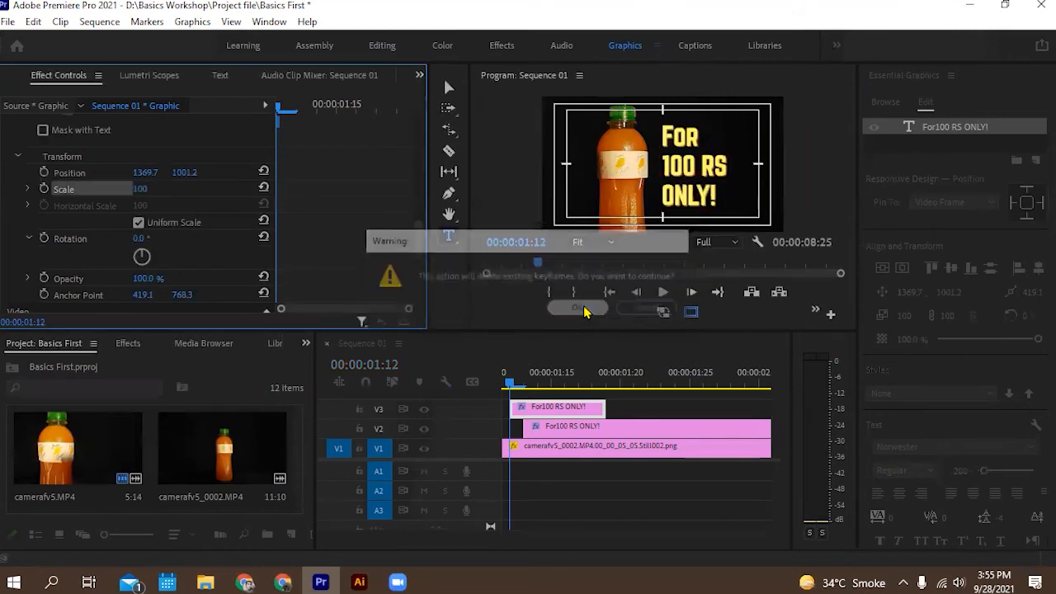
{"action": "left_click", "coordinate": [45, 189]}
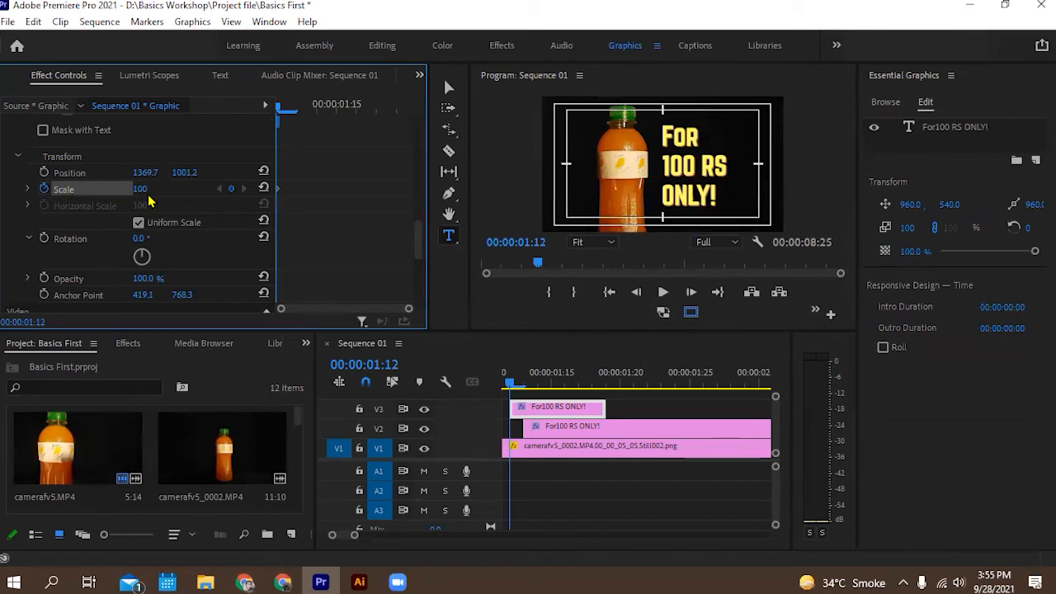
{"action": "left_click_drag", "start_coordinate": [140, 189], "coordinate": [178, 189]}
{"action": "left_click", "coordinate": [44, 189]}
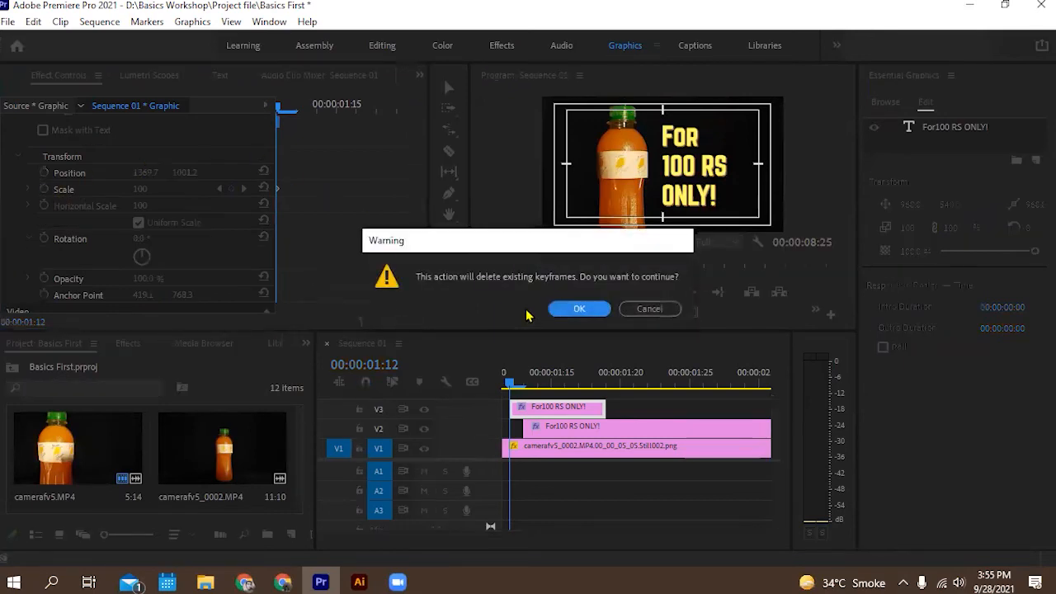
{"action": "left_click", "coordinate": [600, 311]}
Move the V3 price text's anchor point to the middle of the text and add a scale keyframe of 0 at 00:00:01:12.
{"action": "left_click", "coordinate": [449, 89]}
{"action": "left_click", "coordinate": [695, 188]}
{"action": "left_click_drag", "start_coordinate": [712, 176], "coordinate": [715, 169]}
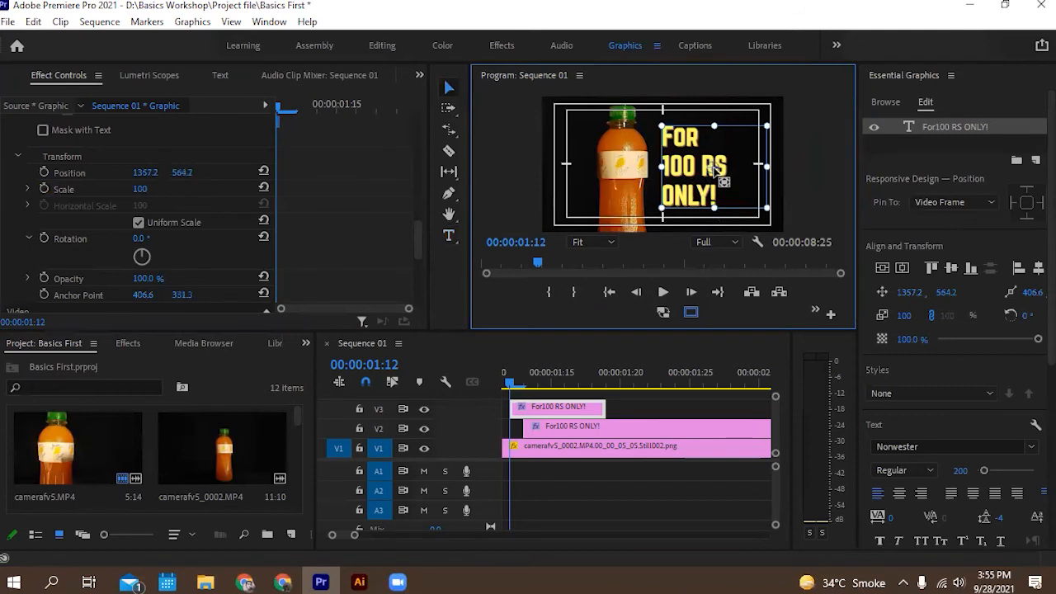
{"action": "left_click", "coordinate": [62, 189]}
{"action": "left_click_drag", "start_coordinate": [139, 189], "coordinate": [62, 189]}
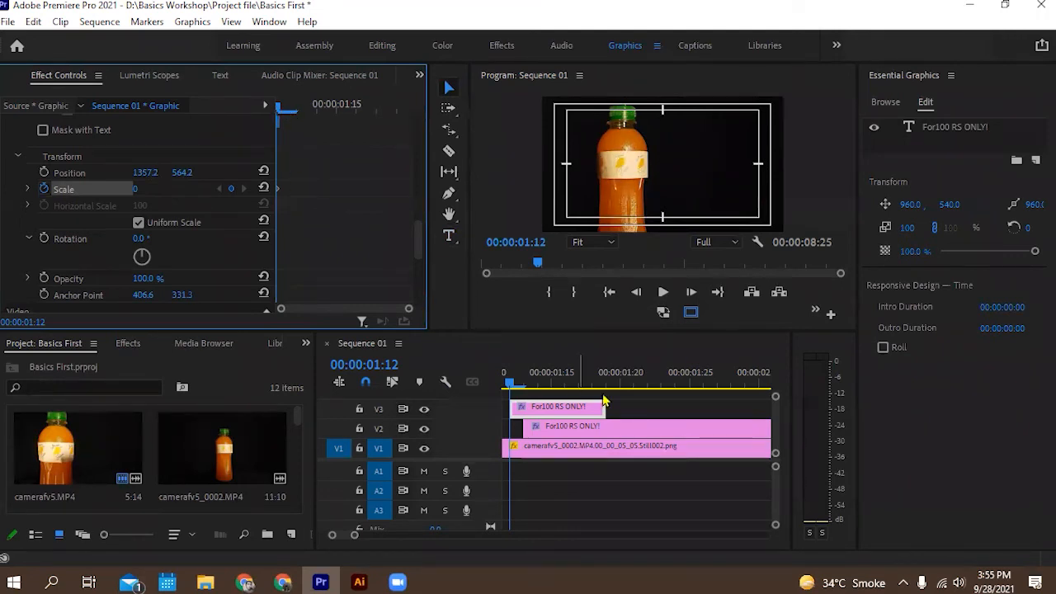
Extend the V3 price text to about 00:00:01:29 and add a scale keyframe of 171 at 00:00:01:14.
{"action": "left_click", "coordinate": [513, 385]}
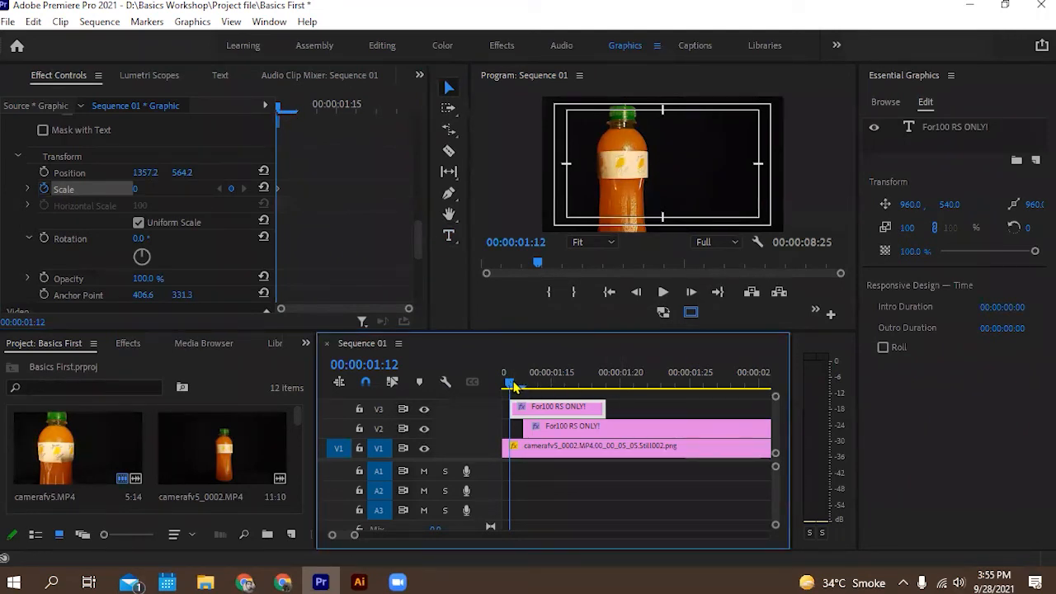
{"action": "left_click", "coordinate": [522, 390]}
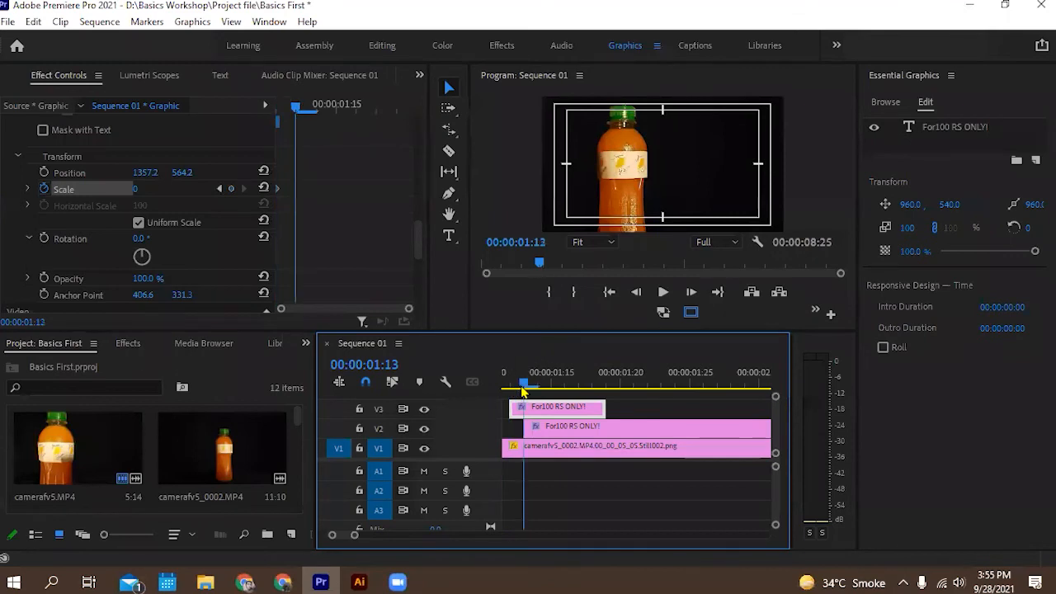
{"action": "left_click", "coordinate": [537, 386]}
{"action": "left_click_drag", "start_coordinate": [605, 408], "coordinate": [742, 409]}
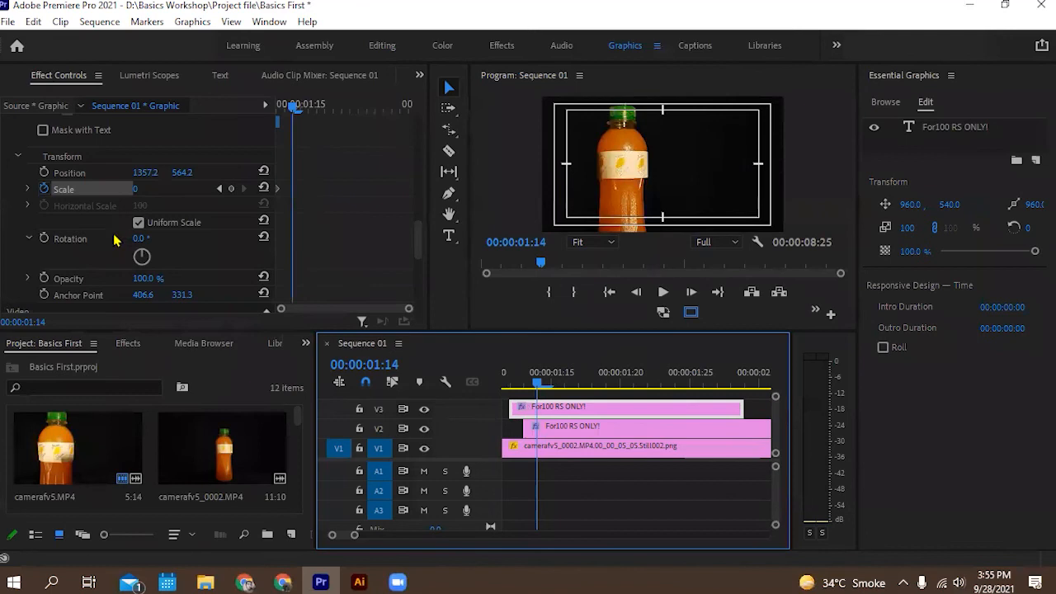
{"action": "left_click_drag", "start_coordinate": [134, 191], "coordinate": [276, 191]}
Add a smaller scale keyframe at 00:00:01:15 and a larger one at 00:00:01:17 to the V3 price text.
{"action": "left_click", "coordinate": [551, 385]}
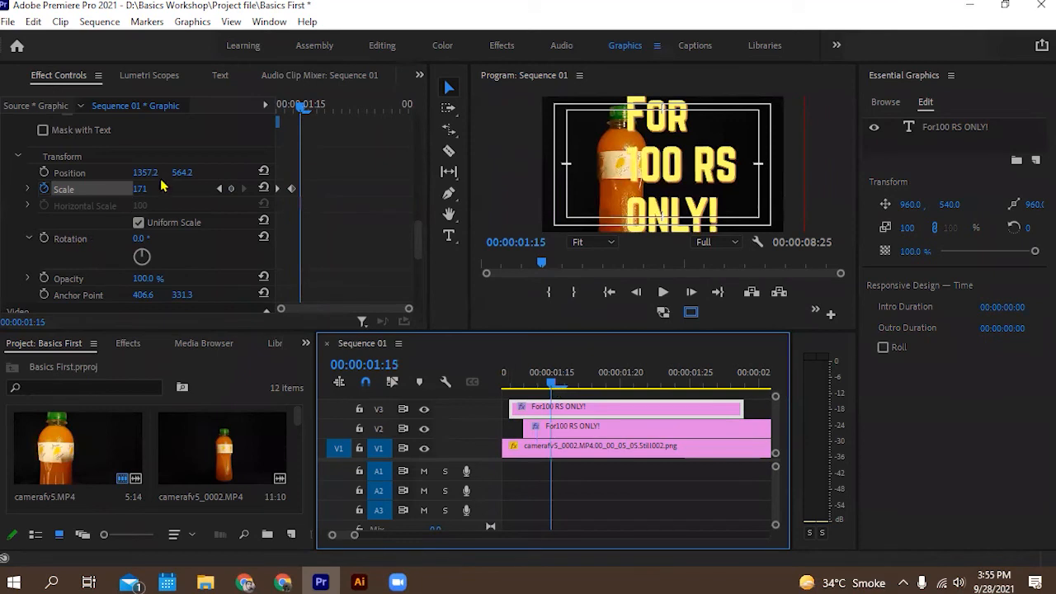
{"action": "left_click_drag", "start_coordinate": [139, 190], "coordinate": [70, 191]}
{"action": "left_click_drag", "start_coordinate": [559, 385], "coordinate": [577, 388]}
{"action": "left_click_drag", "start_coordinate": [138, 188], "coordinate": [172, 187]}
Add scale keyframes of 75 at 00:00:01:19 and 100 at 00:00:01:21 to the V3 price text.
{"action": "left_click_drag", "start_coordinate": [587, 389], "coordinate": [607, 388]}
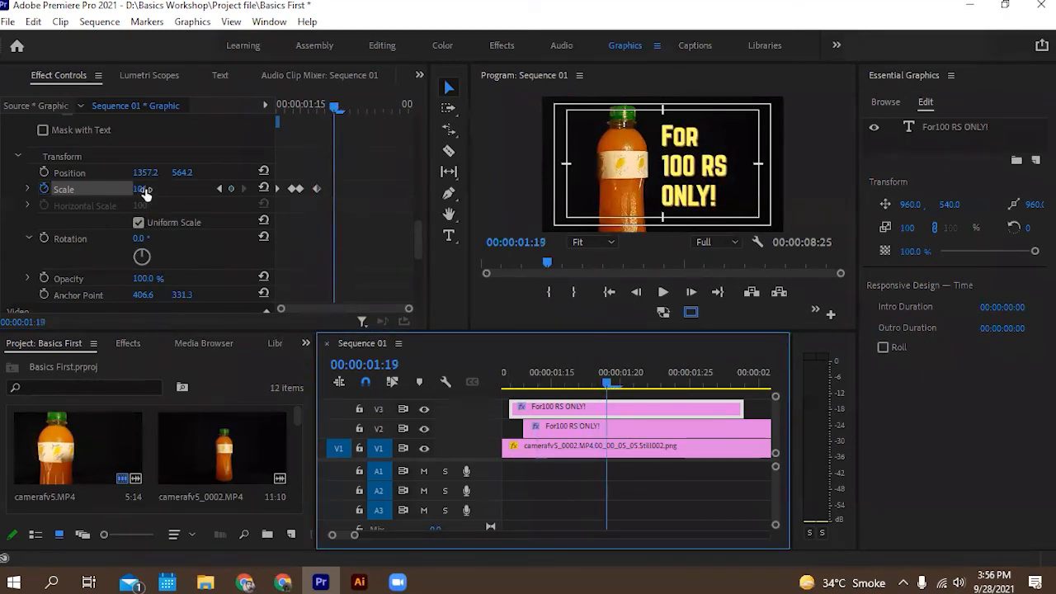
{"action": "left_click", "coordinate": [145, 190]}
{"action": "type", "text": "75"}
{"action": "key", "text": "Return"}
{"action": "left_click_drag", "start_coordinate": [608, 388], "coordinate": [634, 388]}
{"action": "left_click", "coordinate": [152, 186]}
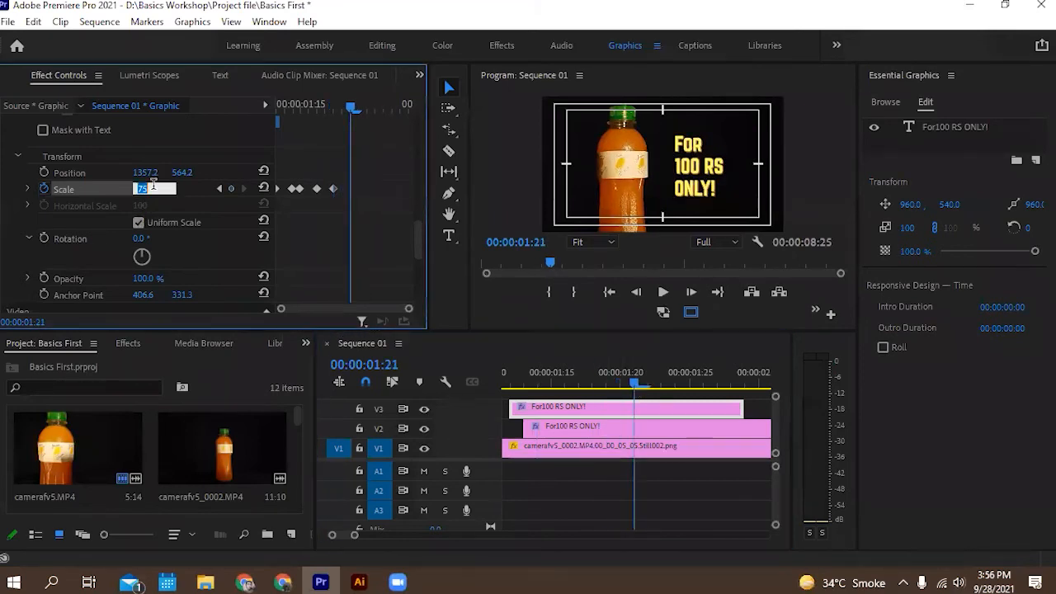
{"action": "type", "text": "100"}
{"action": "key", "text": "Return"}
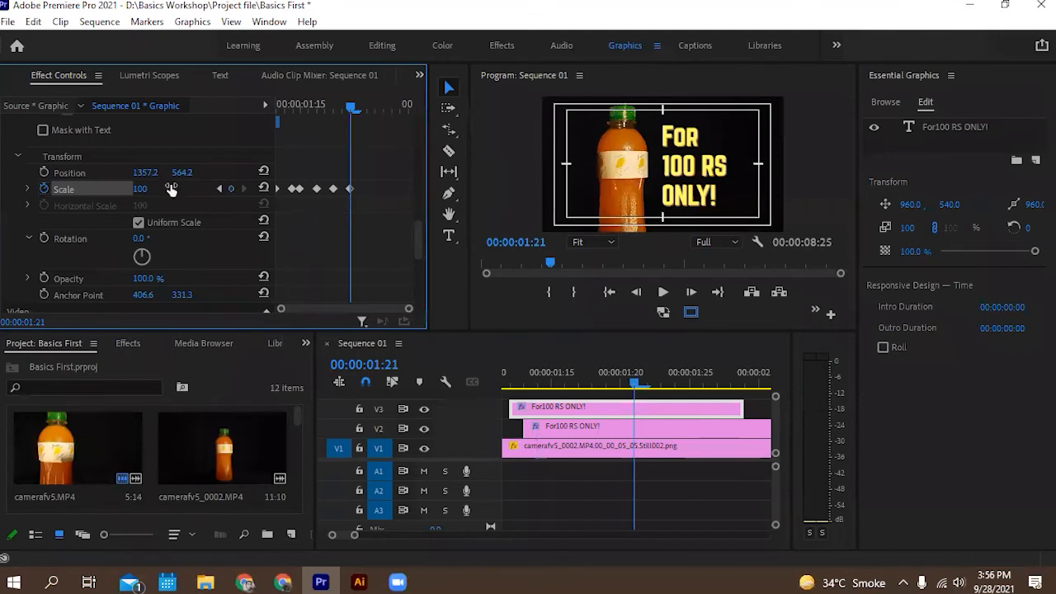
Preview the price text animation and space the V3 text's scale keyframes further apart, ending at about 00:00:01:26.
{"action": "mouse_move", "coordinate": [352, 197]}
{"action": "left_mouse_down"}
{"action": "mouse_move", "coordinate": [312, 193]}
{"action": "mouse_move", "coordinate": [334, 191]}
{"action": "left_mouse_up"}
{"action": "left_click_drag", "start_coordinate": [602, 378], "coordinate": [511, 377]}
{"action": "left_click", "coordinate": [662, 293]}
{"action": "left_click", "coordinate": [657, 295]}
{"action": "mouse_move", "coordinate": [556, 382]}
{"action": "left_mouse_down"}
{"action": "mouse_move", "coordinate": [454, 396]}
{"action": "mouse_move", "coordinate": [566, 399]}
{"action": "left_mouse_up"}
{"action": "left_click", "coordinate": [592, 411]}
{"action": "scroll", "coordinate": [330, 248], "scroll_direction": "down", "scroll_amount": 10}
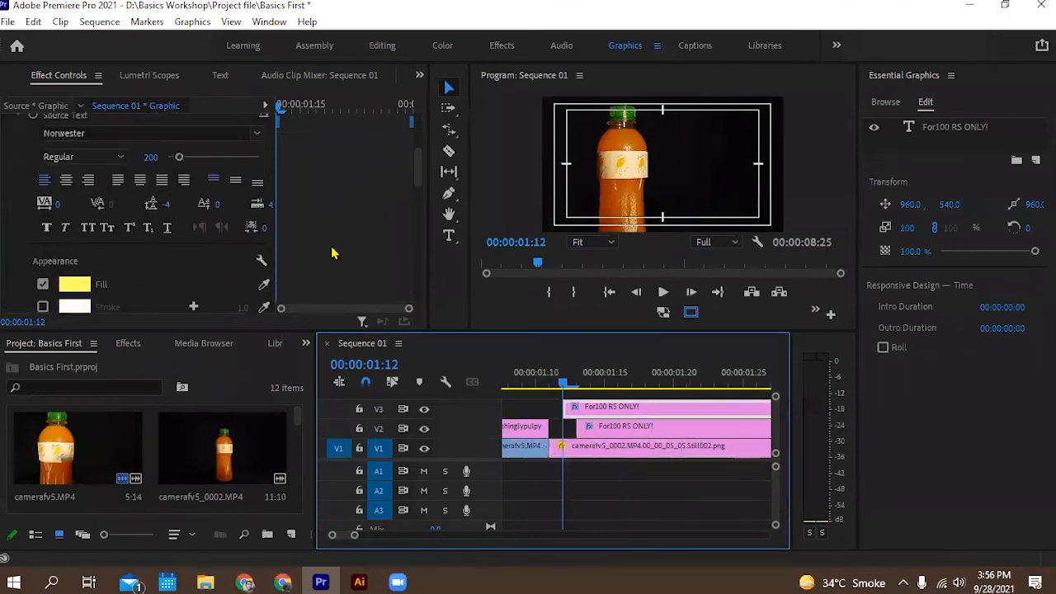
{"action": "scroll", "coordinate": [333, 251], "scroll_direction": "down", "scroll_amount": 2}
{"action": "left_click_drag", "start_coordinate": [333, 193], "coordinate": [371, 191]}
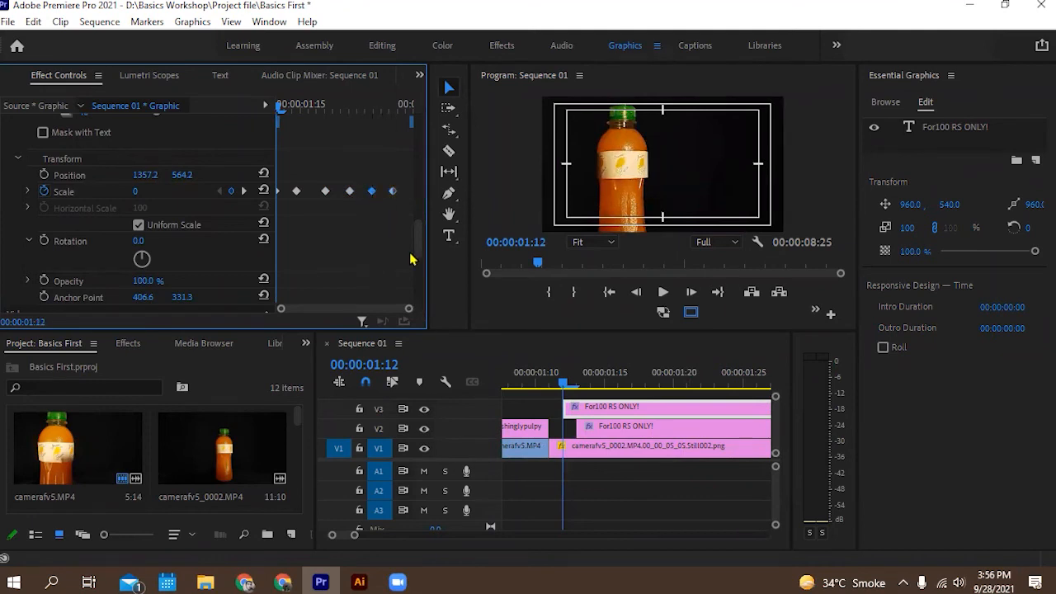
Play the price text's scale animation several times from just before its start to check the timing.
{"action": "left_click", "coordinate": [549, 378]}
{"action": "left_click", "coordinate": [664, 291]}
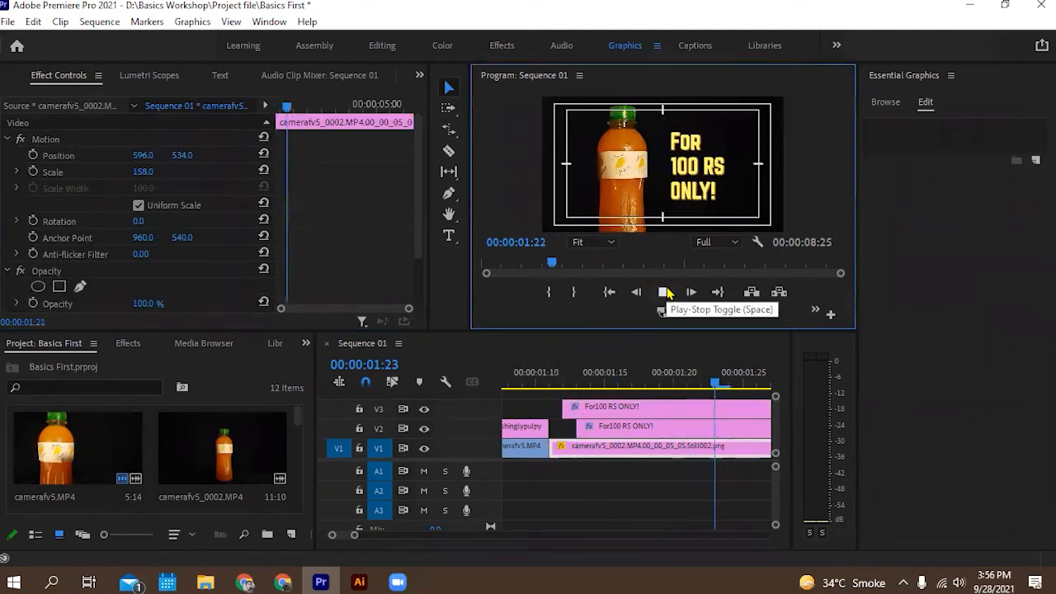
{"action": "left_click", "coordinate": [612, 384]}
{"action": "mouse_move", "coordinate": [536, 386]}
{"action": "left_mouse_down"}
{"action": "mouse_move", "coordinate": [435, 390]}
{"action": "mouse_move", "coordinate": [543, 383]}
{"action": "left_mouse_up"}
{"action": "left_click", "coordinate": [662, 292]}
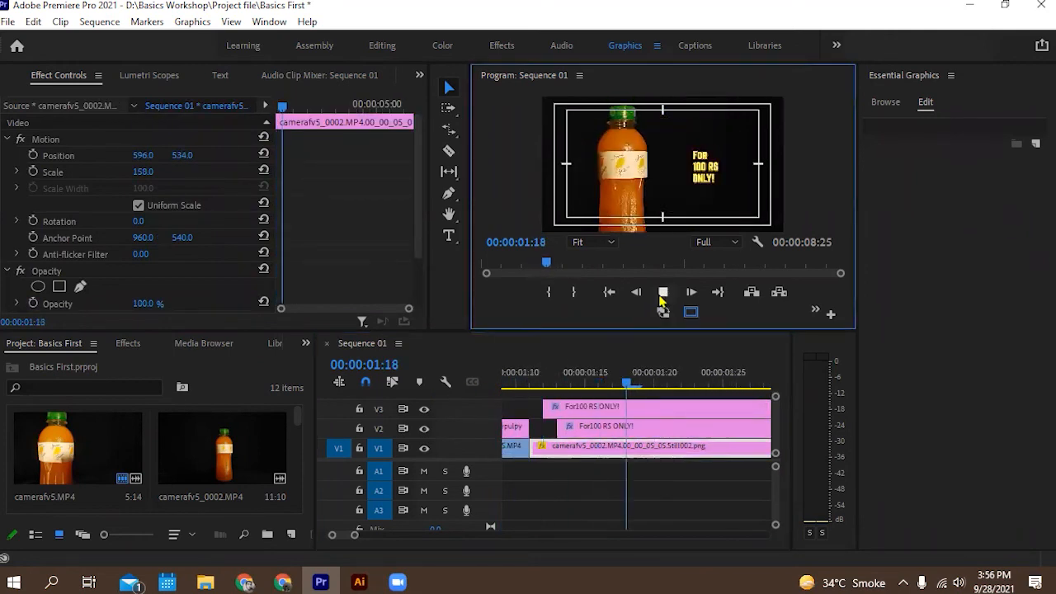
{"action": "left_click", "coordinate": [543, 384]}
{"action": "left_click", "coordinate": [504, 386]}
{"action": "left_click_drag", "start_coordinate": [526, 409], "coordinate": [686, 410]}
{"action": "left_click_drag", "start_coordinate": [504, 387], "coordinate": [462, 396]}
{"action": "left_click", "coordinate": [663, 292]}
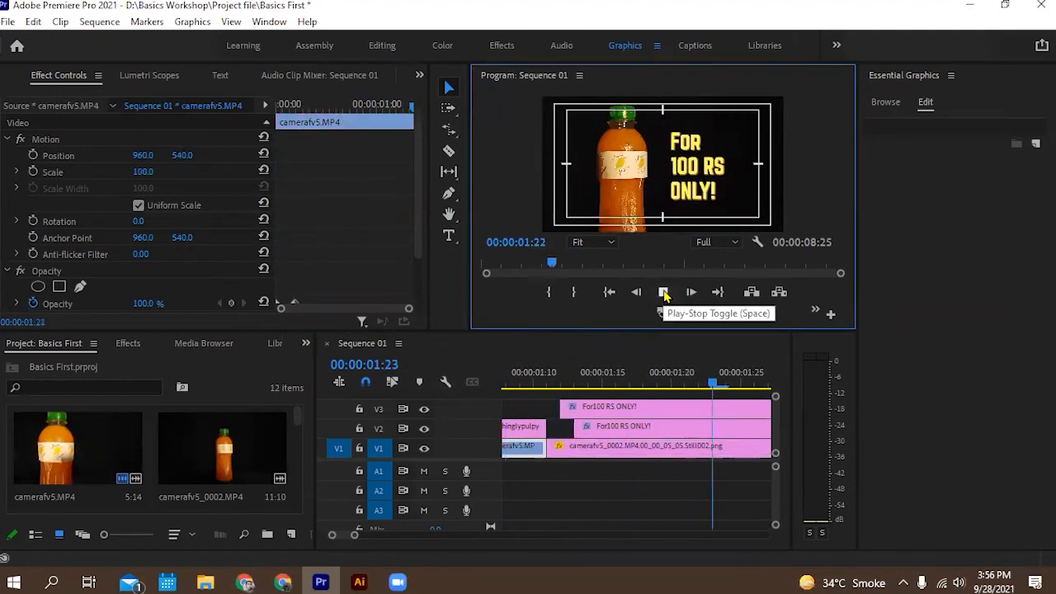
{"action": "left_click", "coordinate": [662, 292]}
Extend the end of the V3 price text clip to 00:00:03:02.
{"action": "left_click", "coordinate": [460, 409]}
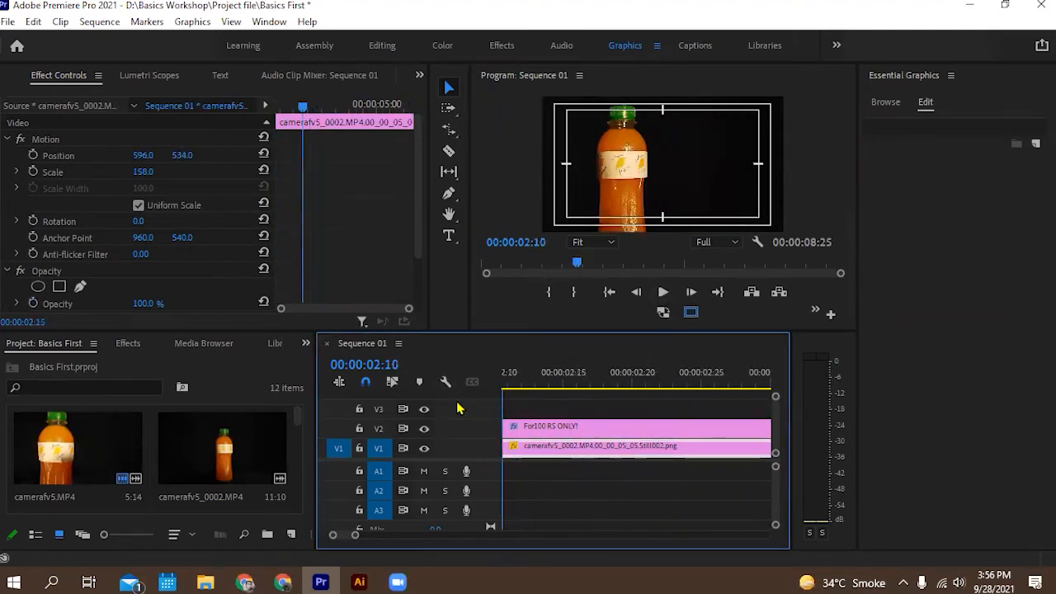
{"action": "left_click_drag", "start_coordinate": [460, 408], "coordinate": [478, 405]}
{"action": "left_click_drag", "start_coordinate": [643, 406], "coordinate": [785, 415]}
Play the sequence from 00:00:01:12 and again from 00:00:01:01, and examine the opacity settings of the camerafv5.MP4 clip.
{"action": "mouse_move", "coordinate": [529, 384]}
{"action": "left_mouse_down"}
{"action": "mouse_move", "coordinate": [431, 402]}
{"action": "mouse_move", "coordinate": [524, 383]}
{"action": "left_mouse_up"}
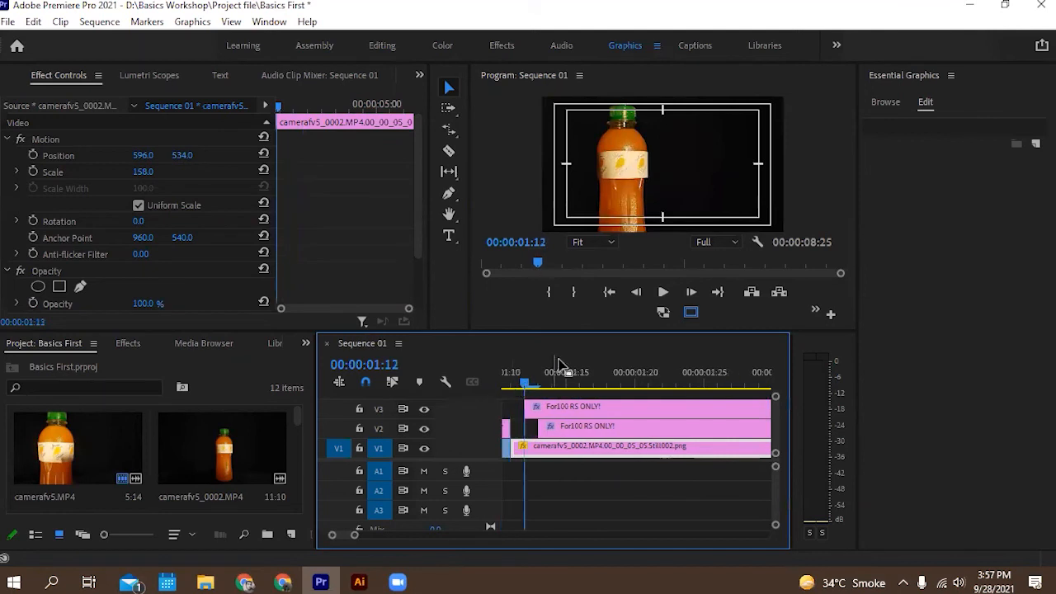
{"action": "left_click", "coordinate": [662, 293]}
{"action": "left_click", "coordinate": [532, 410]}
{"action": "left_click_drag", "start_coordinate": [532, 403], "coordinate": [512, 393]}
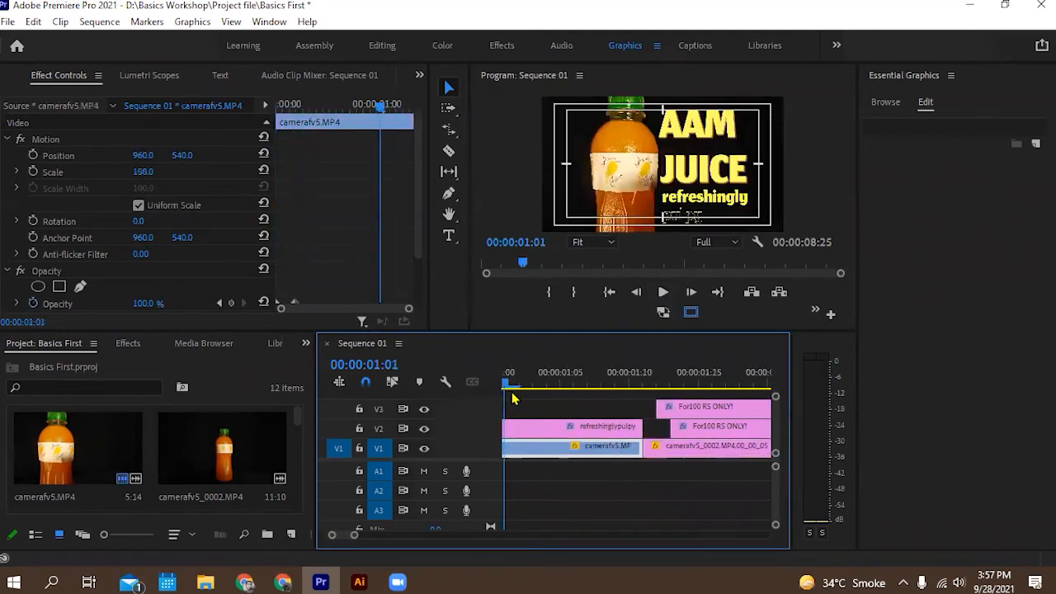
{"action": "left_click", "coordinate": [657, 298]}
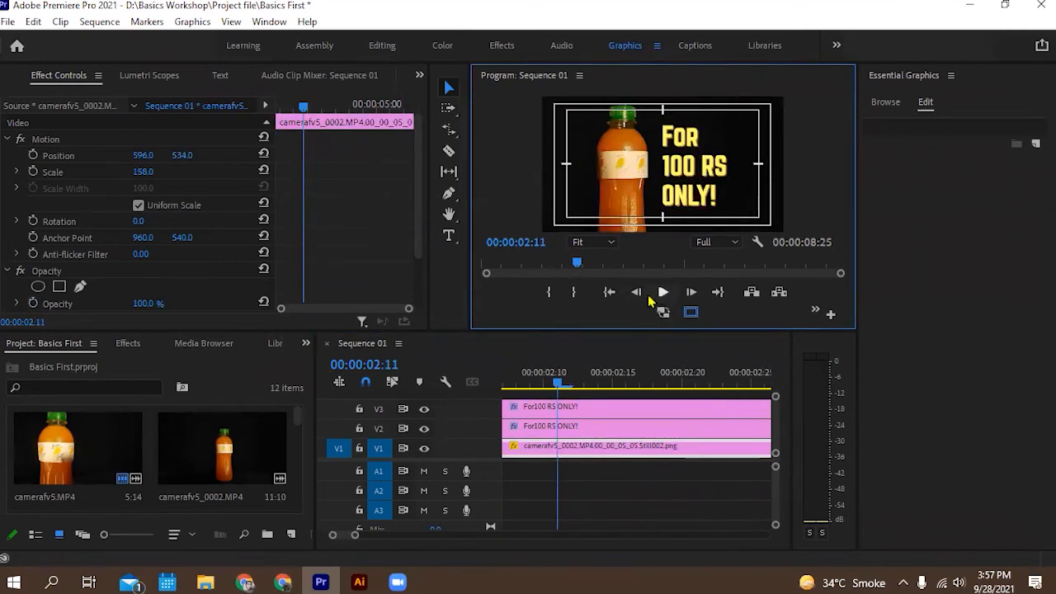
{"action": "left_click", "coordinate": [530, 388]}
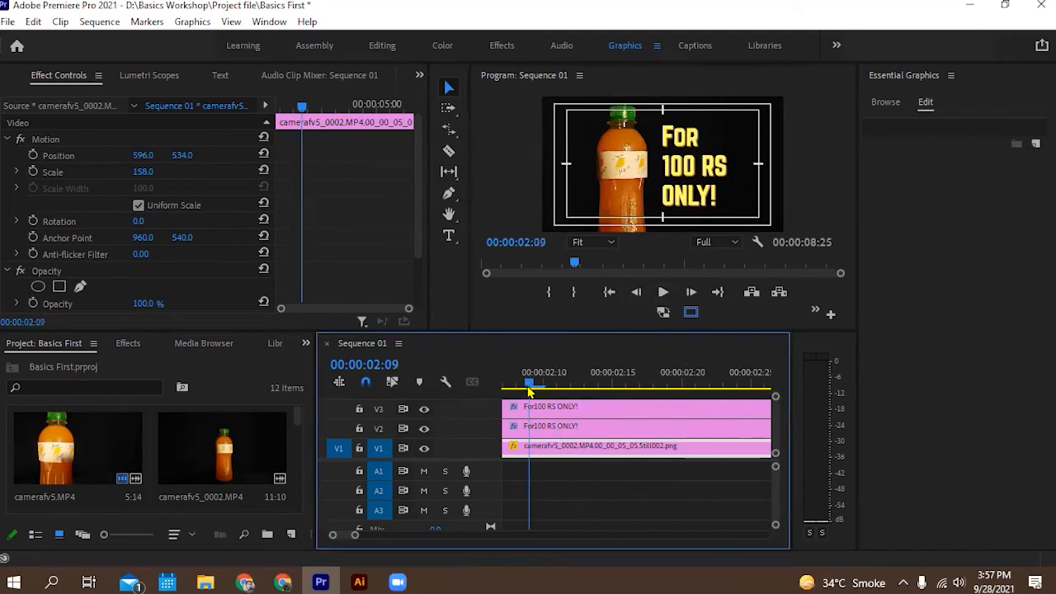
{"action": "mouse_move", "coordinate": [529, 391]}
{"action": "left_mouse_down"}
{"action": "mouse_move", "coordinate": [505, 392]}
{"action": "mouse_move", "coordinate": [513, 394]}
{"action": "left_mouse_up"}
{"action": "left_click_drag", "start_coordinate": [452, 396], "coordinate": [529, 405]}
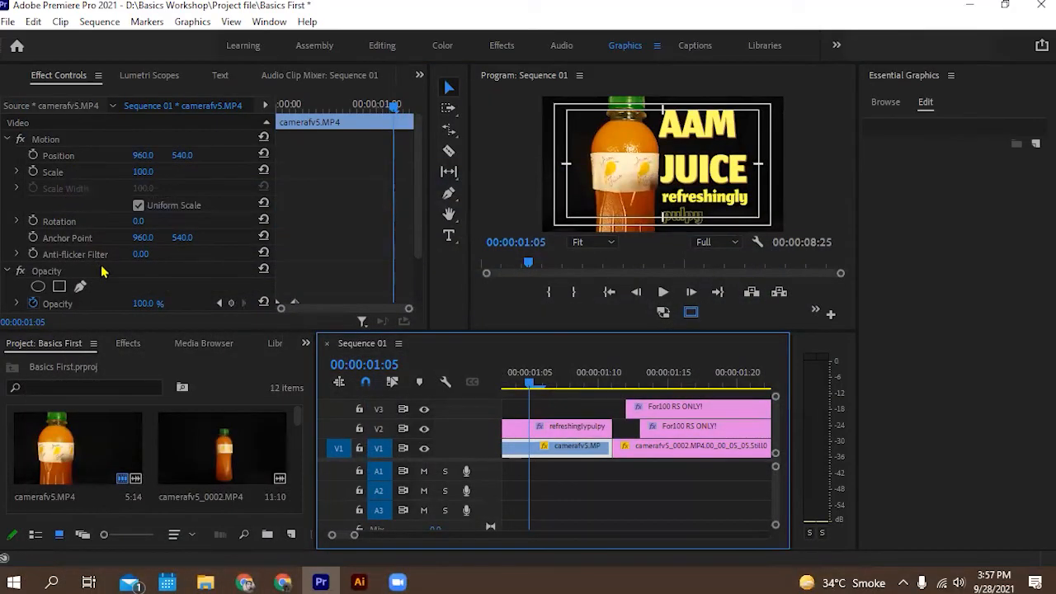
{"action": "scroll", "coordinate": [103, 272], "scroll_direction": "down", "scroll_amount": 2}
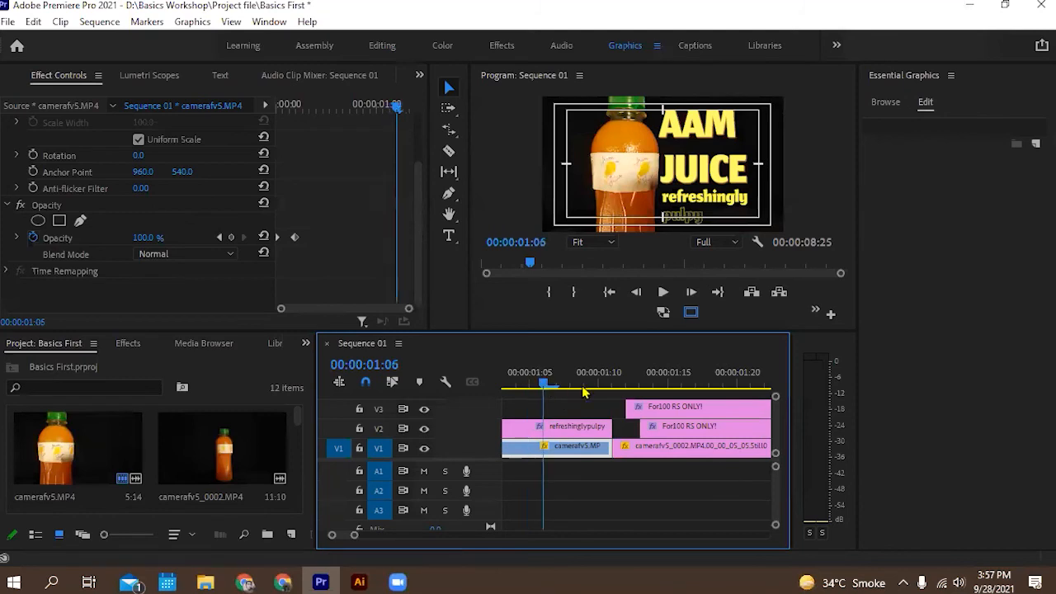
Split the V2 price text at the end of the V3 clip, 00:00:03:02, and delete its remaining part.
{"action": "left_click", "coordinate": [752, 384]}
{"action": "left_click_drag", "start_coordinate": [761, 399], "coordinate": [683, 399]}
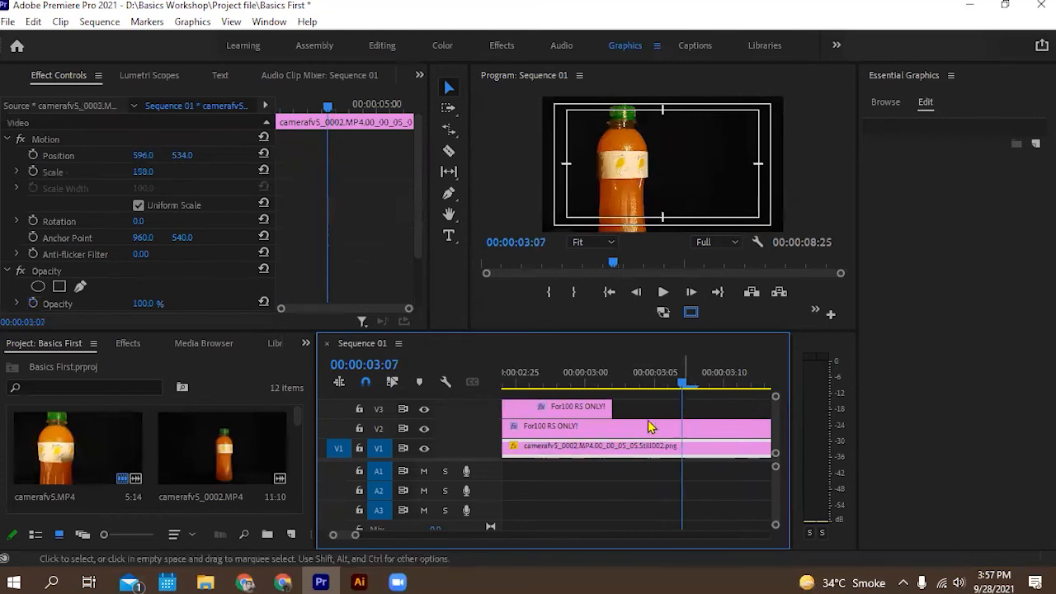
{"action": "left_click", "coordinate": [449, 151]}
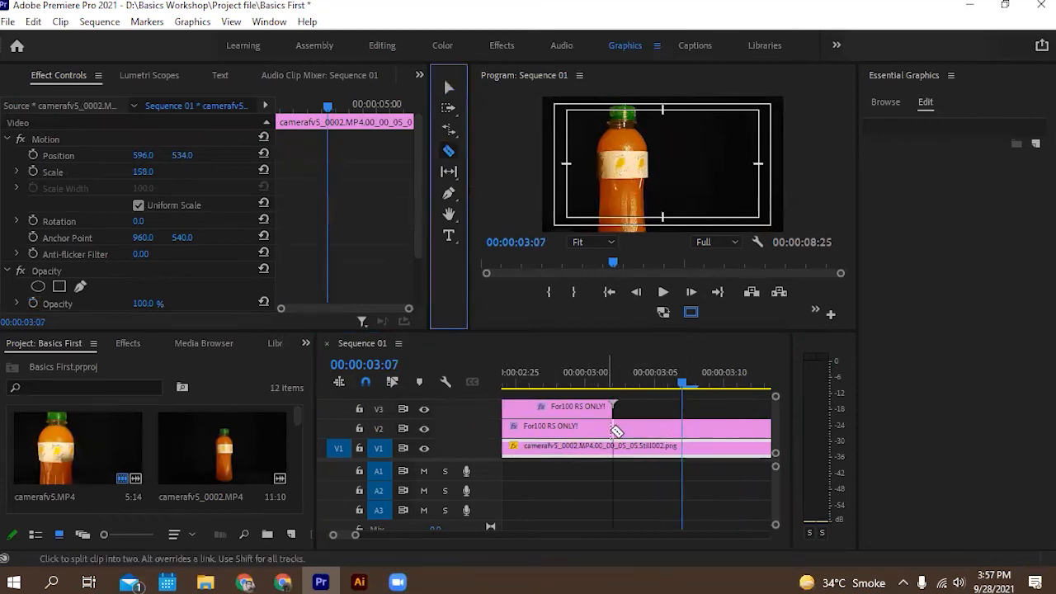
{"action": "left_click", "coordinate": [612, 426]}
{"action": "left_click", "coordinate": [448, 87]}
{"action": "left_click", "coordinate": [718, 427]}
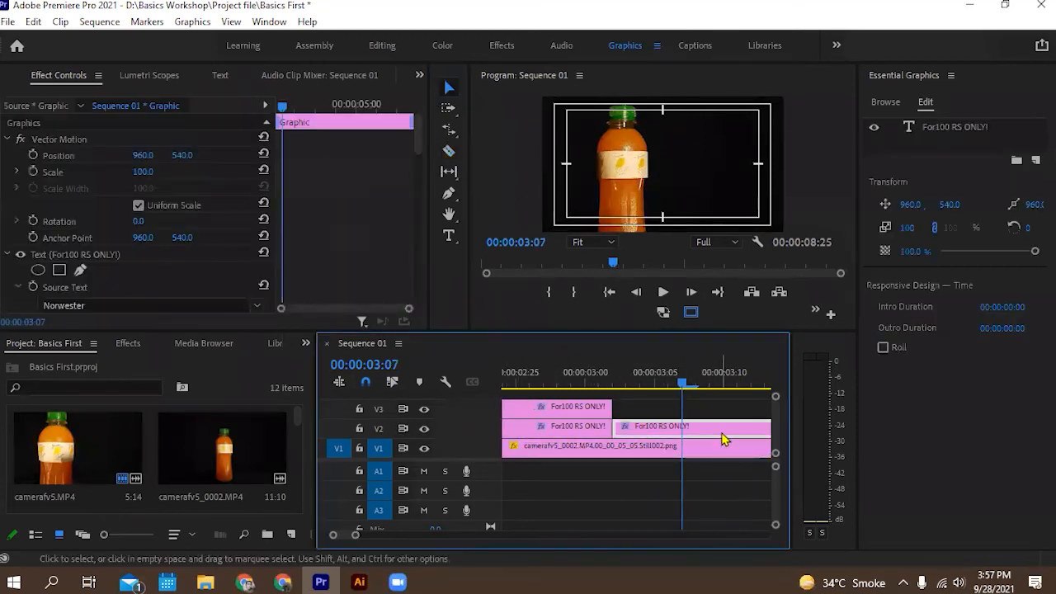
{"action": "key", "text": "Delete"}
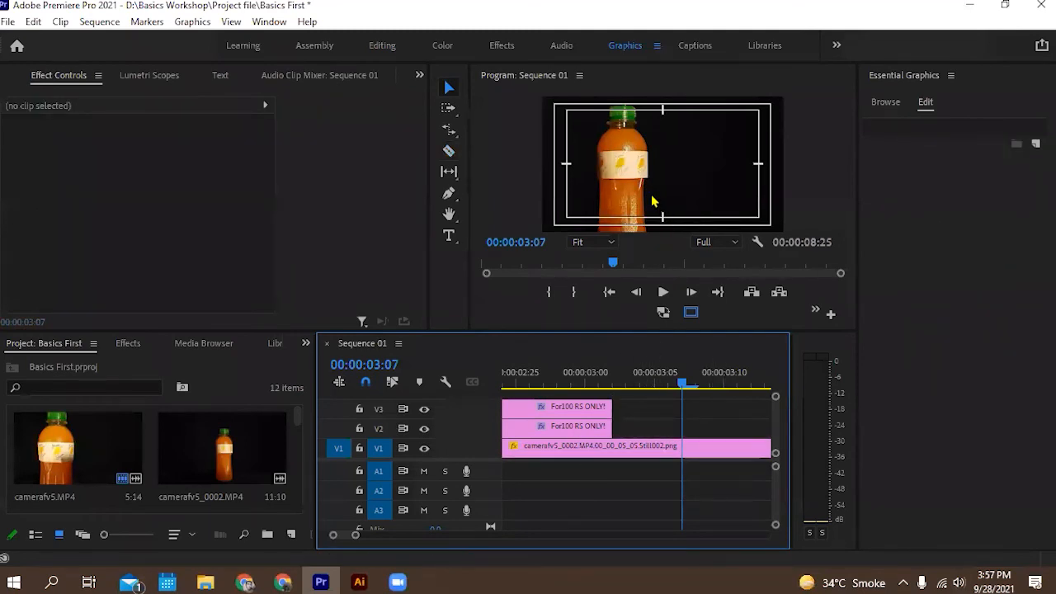
Enlarge the program preview to view the bottle frame, restore its size and return the playhead to 00:00:03:02.
{"action": "left_click", "coordinate": [648, 95]}
{"action": "key", "text": "grave"}
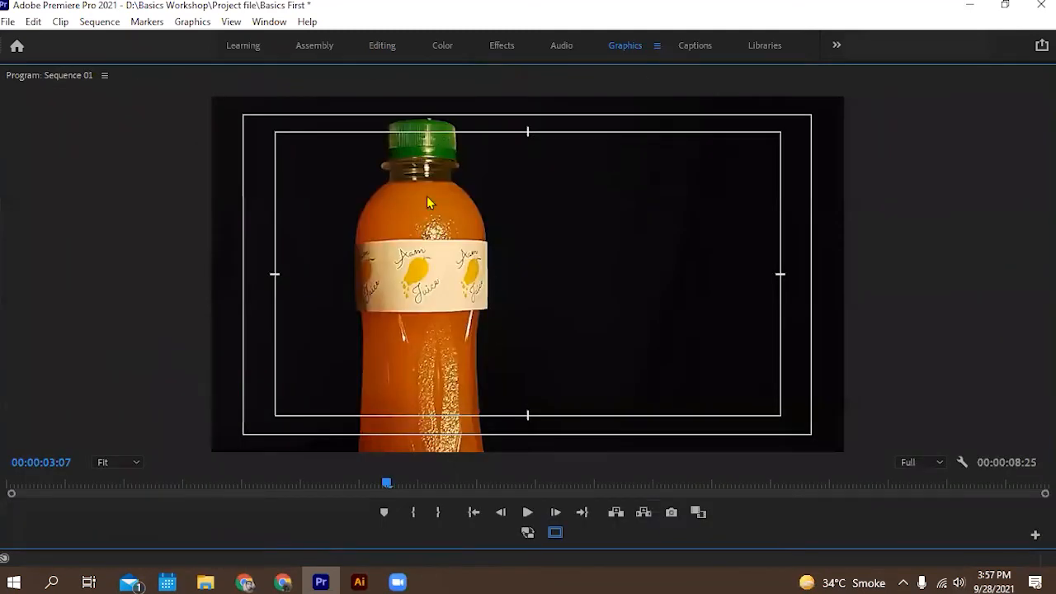
{"action": "key", "text": "grave"}
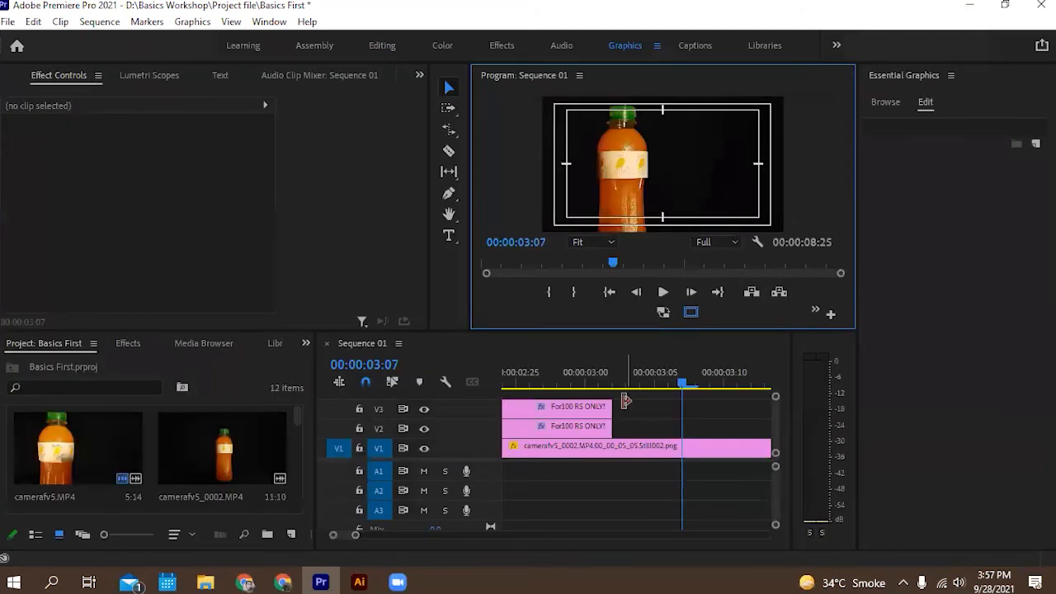
{"action": "left_click_drag", "start_coordinate": [689, 381], "coordinate": [613, 381]}
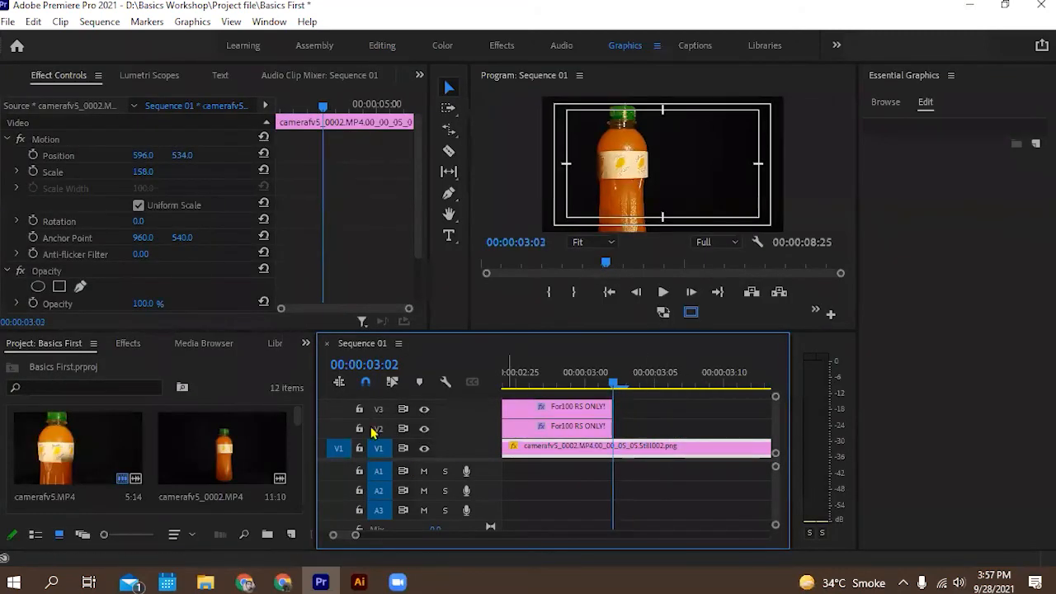
{"action": "left_click", "coordinate": [449, 235]}
{"action": "left_click", "coordinate": [656, 152]}
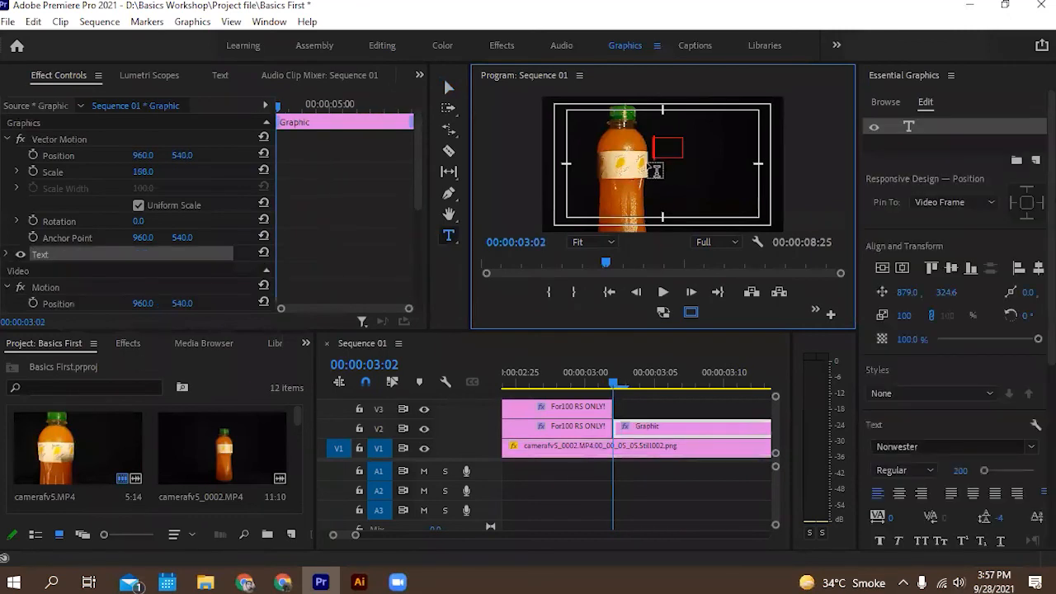
{"action": "key", "text": "ctrl+z"}
{"action": "left_click", "coordinate": [673, 150]}
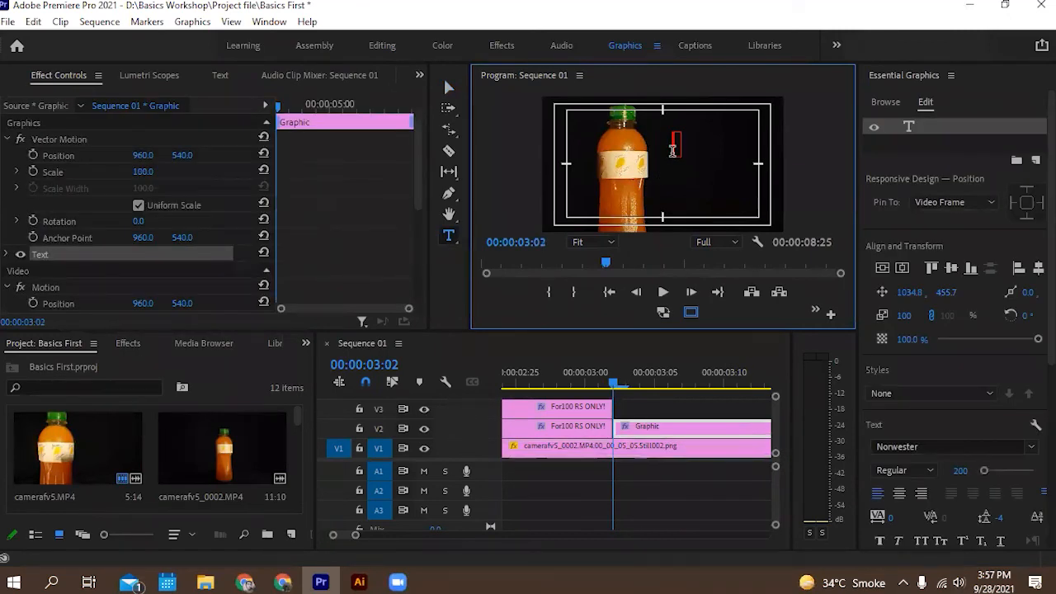
{"action": "key", "text": "ctrl+z"}
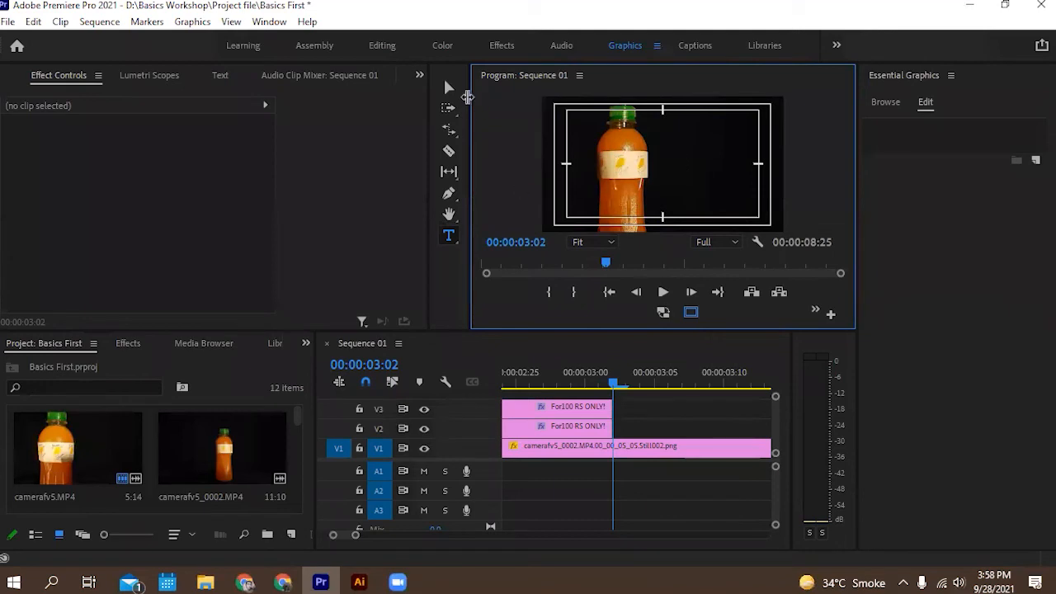
{"action": "left_click", "coordinate": [455, 91]}
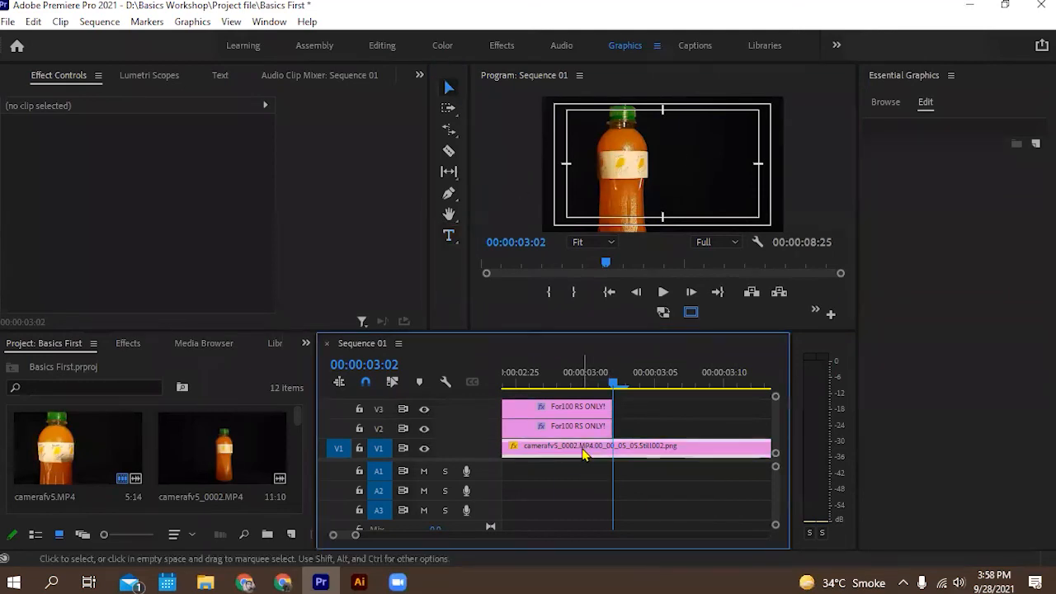
{"action": "left_click", "coordinate": [583, 453]}
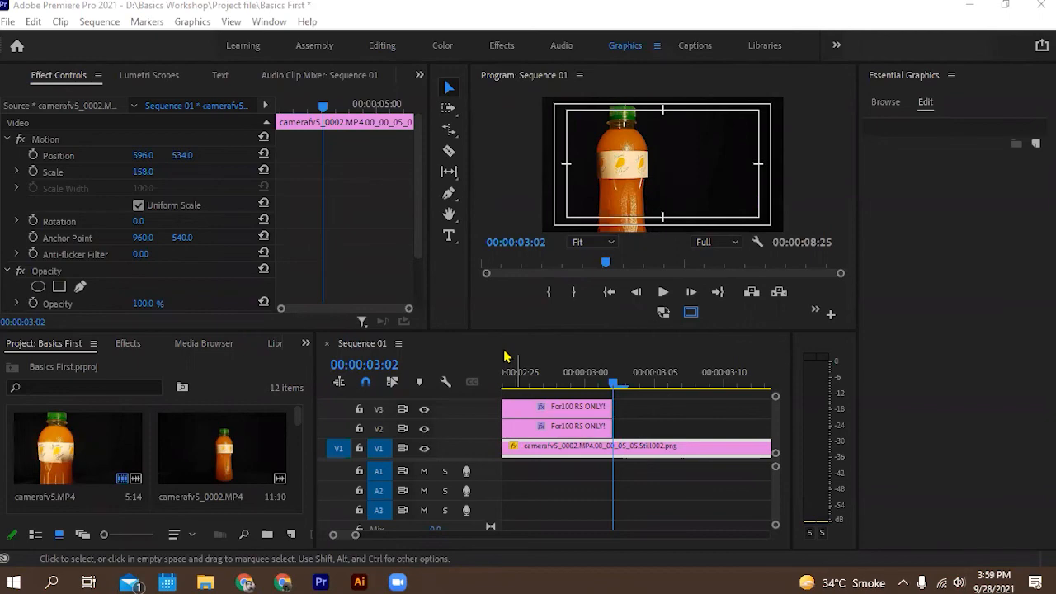
Switch to Chrome and search Google for "adobe premiere pro" in a new tab.
{"action": "left_click", "coordinate": [244, 582]}
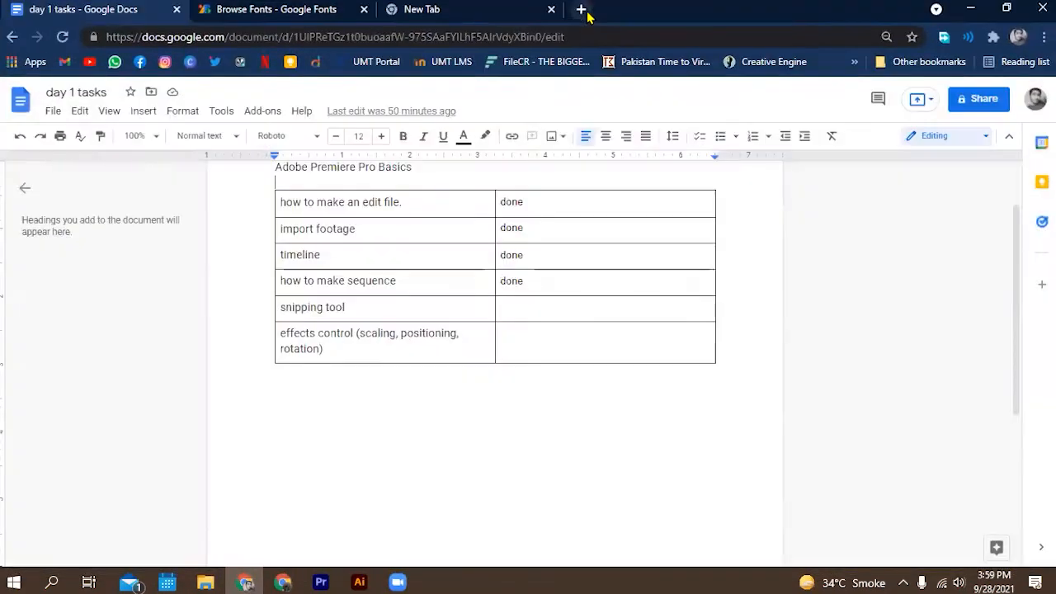
{"action": "left_click", "coordinate": [583, 10]}
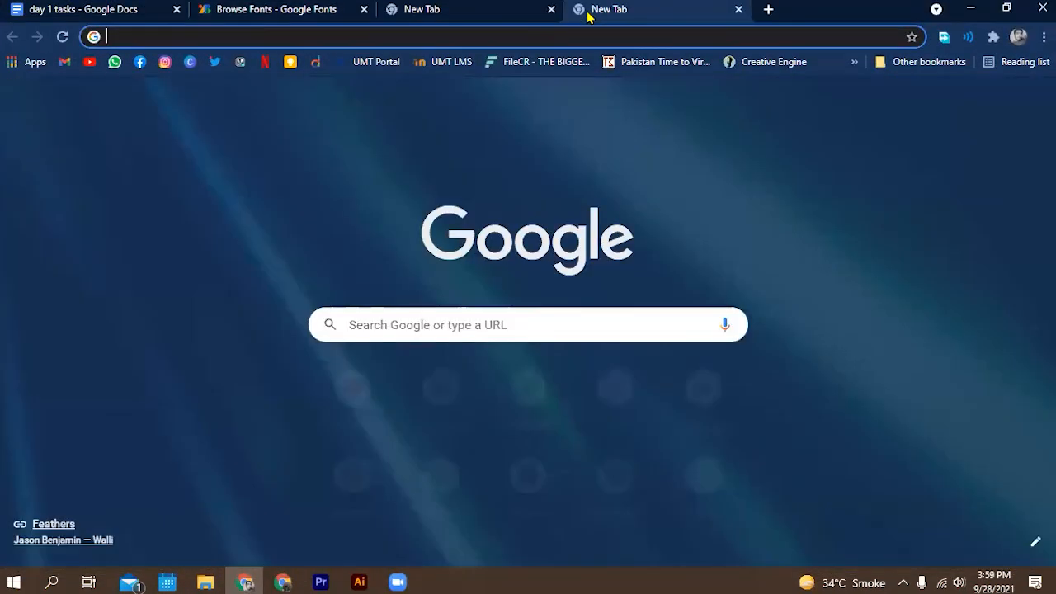
{"action": "type", "text": "adobe premi"}
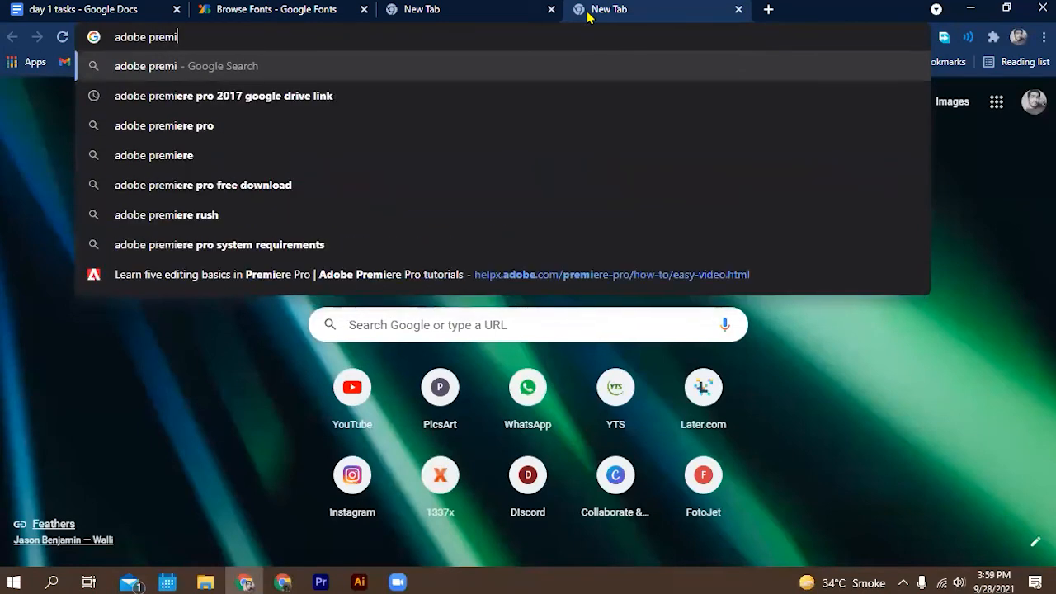
{"action": "key", "text": "BackSpace"}
{"action": "key", "text": "BackSpace"}
{"action": "key", "text": "BackSpace"}
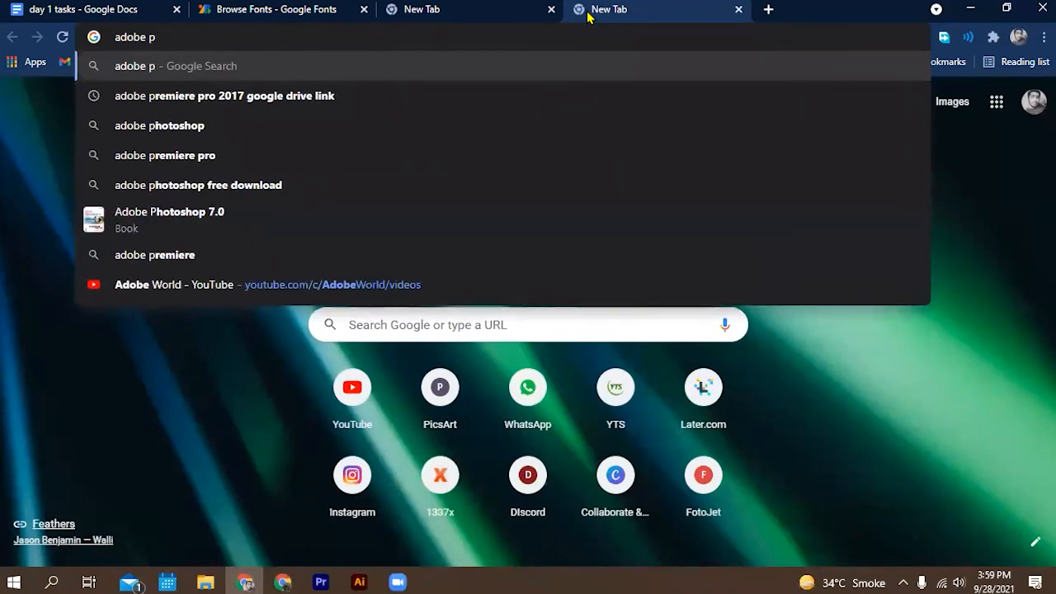
{"action": "key", "text": "BackSpace"}
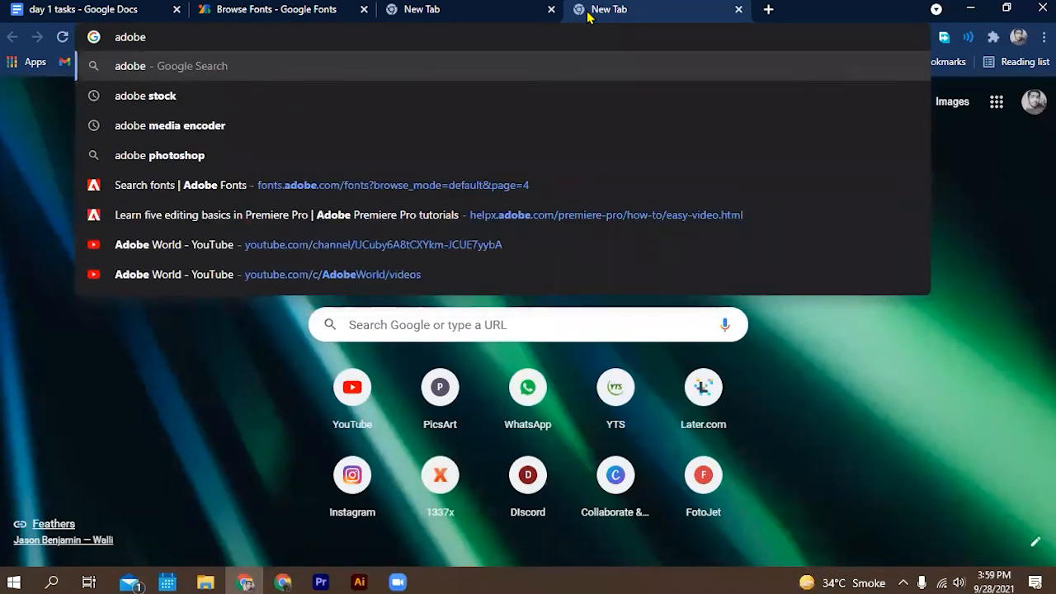
{"action": "type", "text": "prem"}
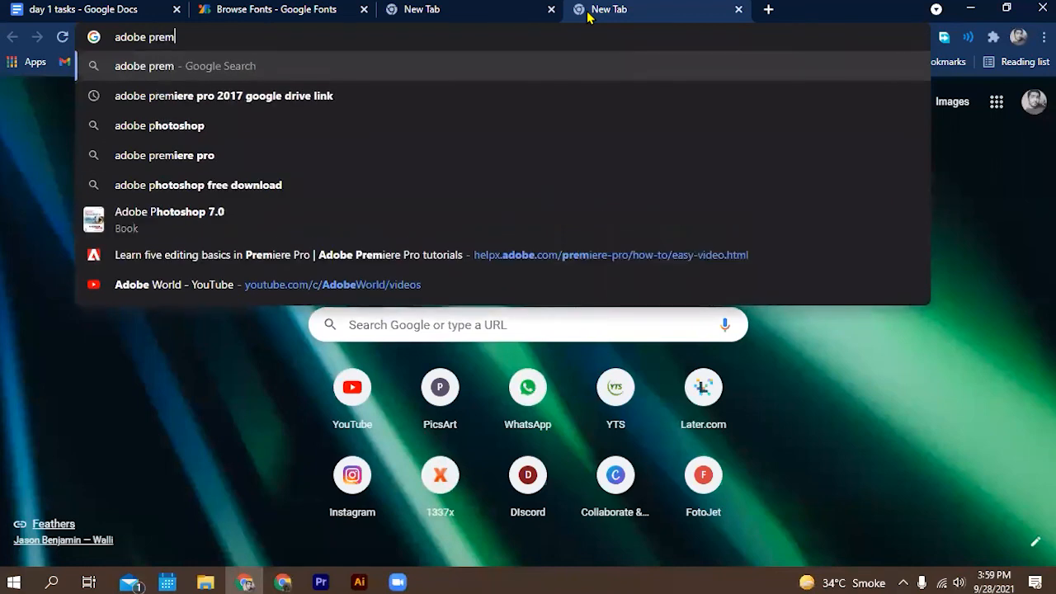
{"action": "type", "text": "iere pro"}
{"action": "key", "text": "Return"}
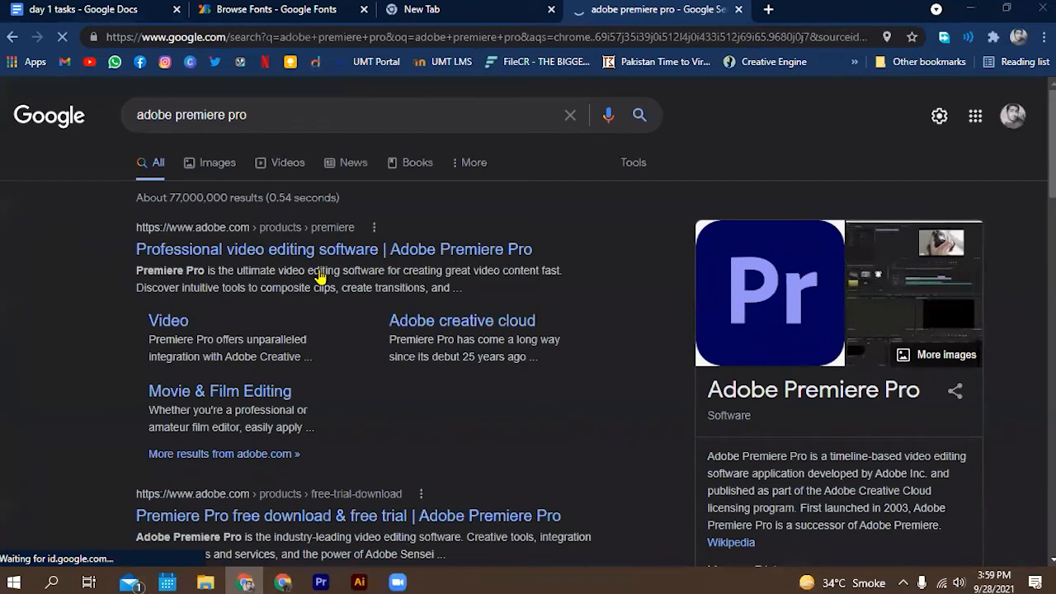
Open Adobe's Premiere Pro product page, go to its purchase plans and examine the individual Creative Cloud prices.
{"action": "left_click", "coordinate": [412, 249]}
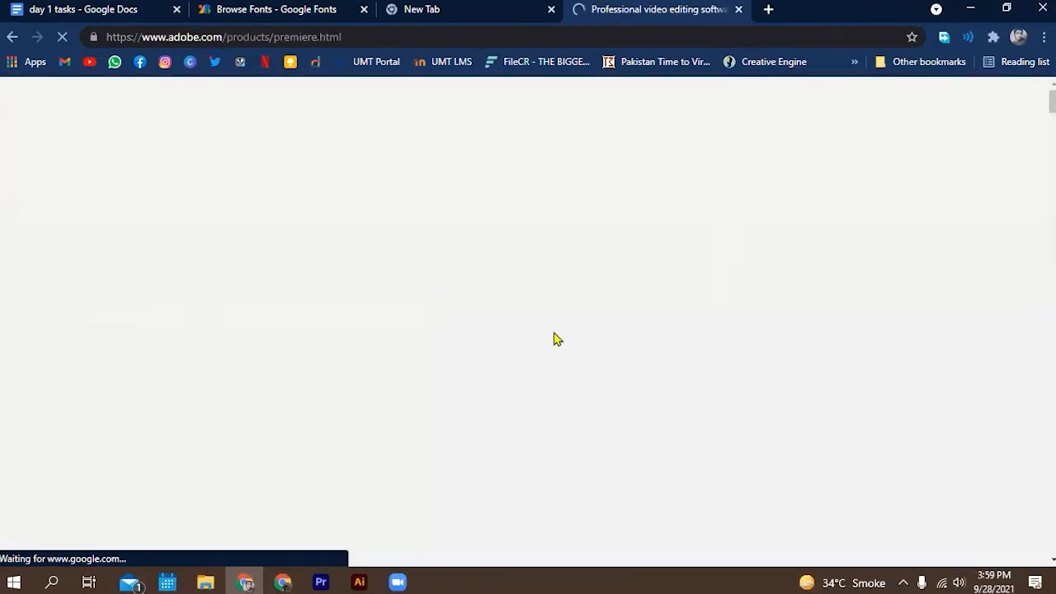
{"action": "scroll", "coordinate": [127, 372], "scroll_direction": "down", "scroll_amount": 1}
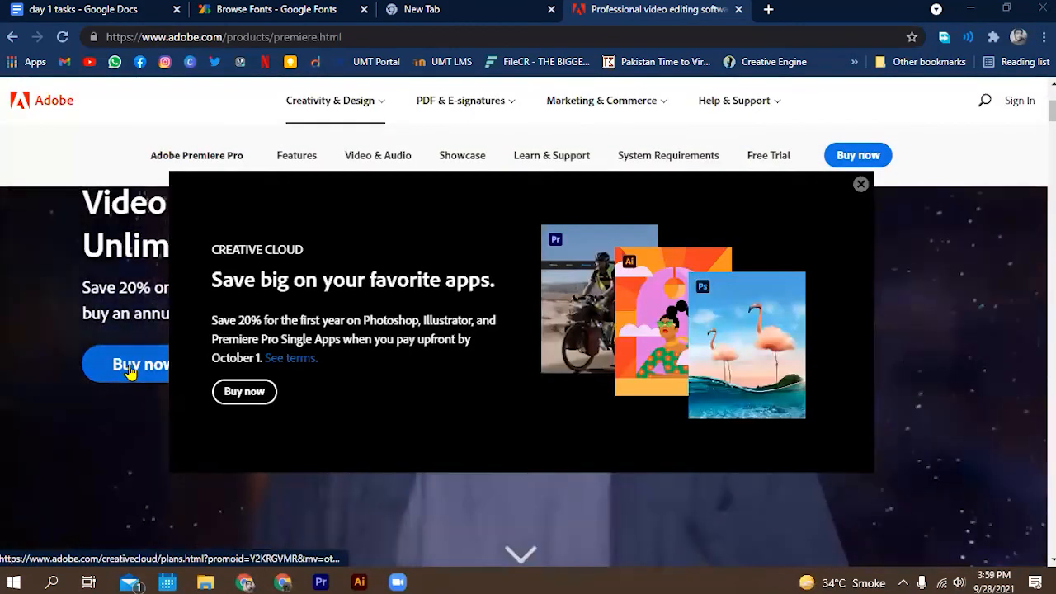
{"action": "left_click", "coordinate": [686, 312]}
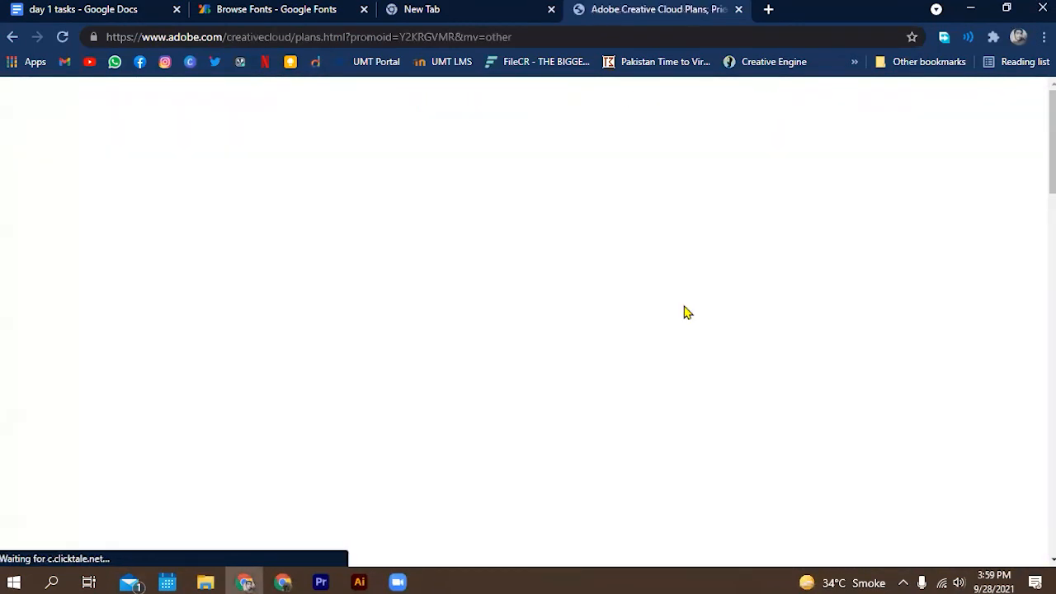
{"action": "scroll", "coordinate": [701, 326], "scroll_direction": "down", "scroll_amount": 1}
{"action": "scroll", "coordinate": [707, 330], "scroll_direction": "down", "scroll_amount": 1}
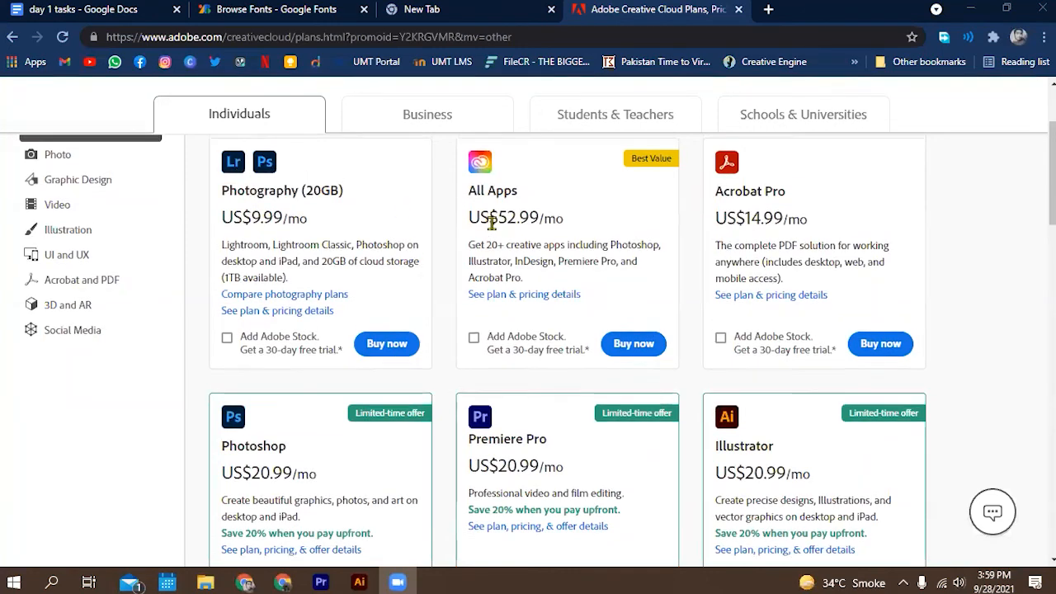
{"action": "scroll", "coordinate": [493, 222], "scroll_direction": "up", "scroll_amount": 1}
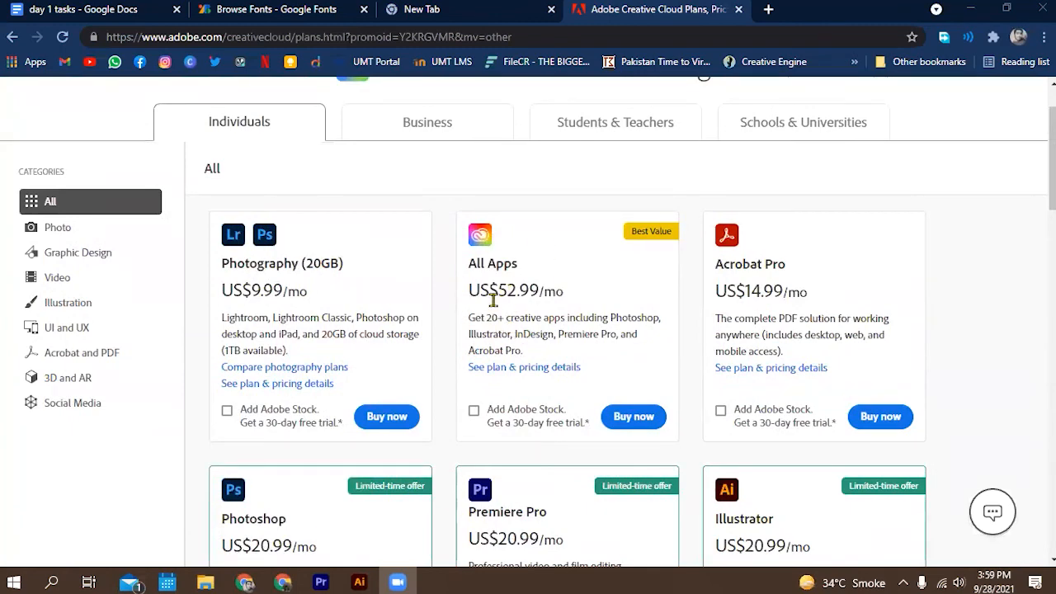
{"action": "scroll", "coordinate": [495, 298], "scroll_direction": "down", "scroll_amount": 4}
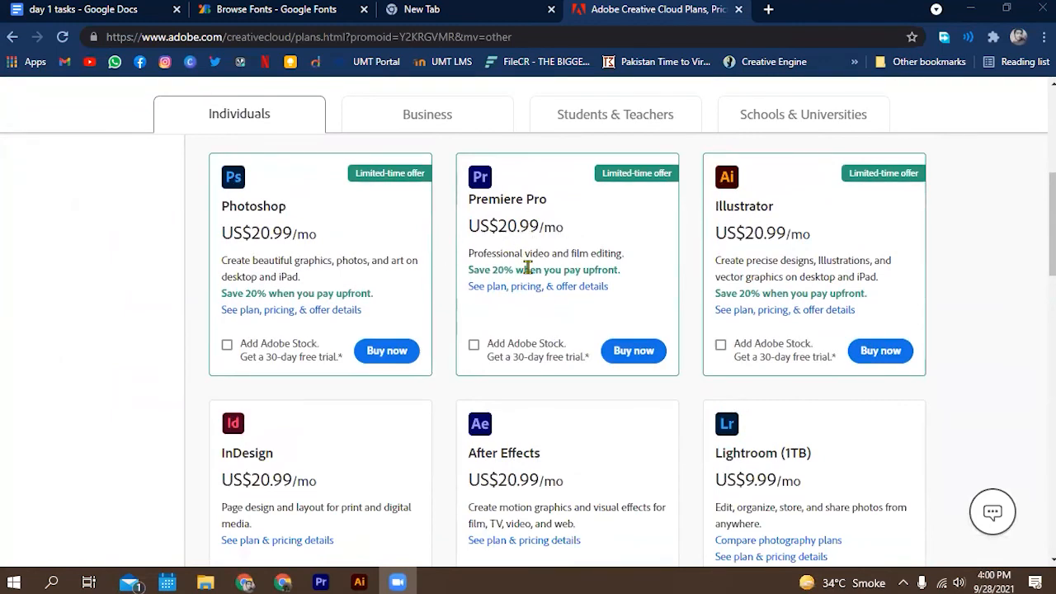
Search Google in a new tab for the conversion of 21 USD to PKR.
{"action": "left_click", "coordinate": [768, 9]}
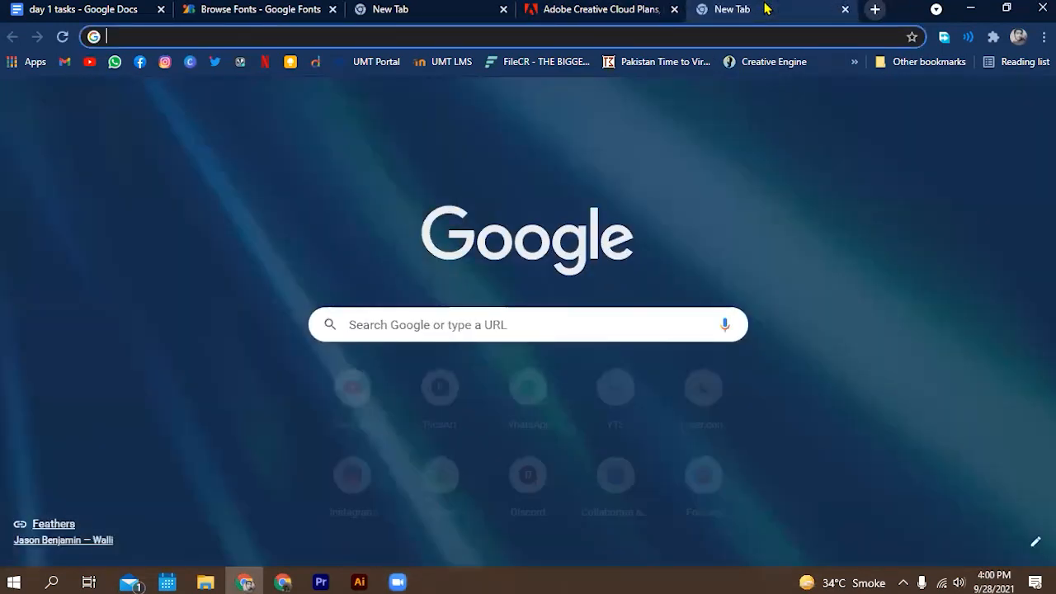
{"action": "type", "text": "21 usd inpkr"}
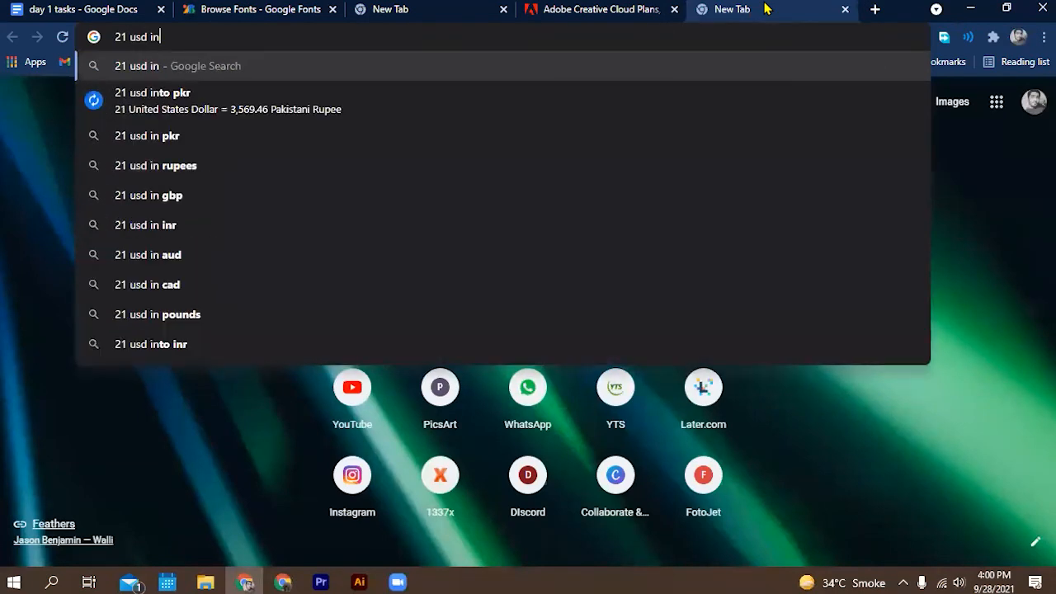
{"action": "key", "text": "Return"}
{"action": "scroll", "coordinate": [392, 238], "scroll_direction": "down", "scroll_amount": 1}
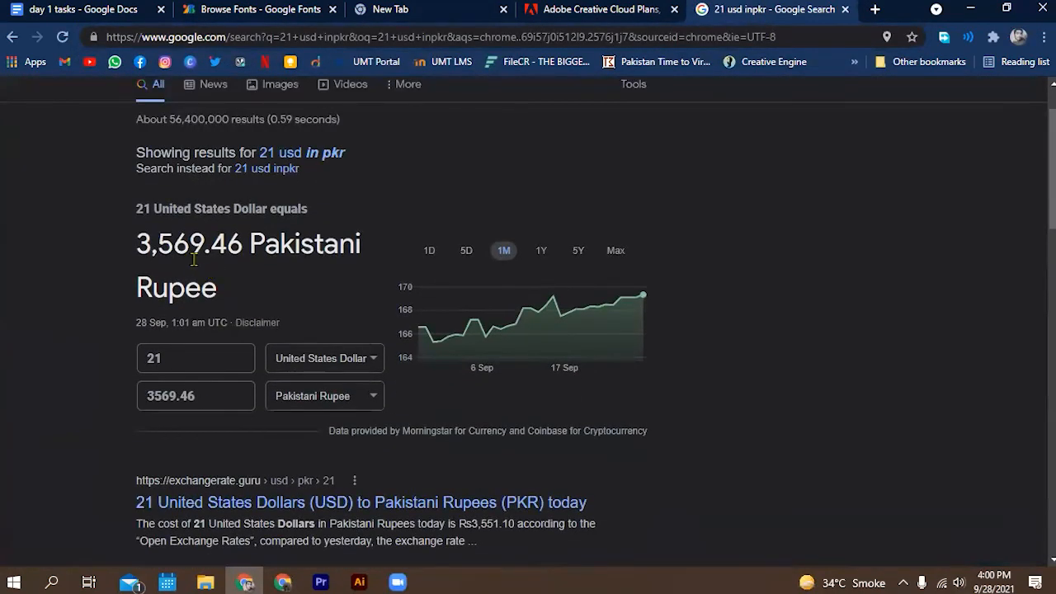
Return to the Creative Cloud plans page and compare the monthly prices of the individual app plans.
{"action": "left_click", "coordinate": [581, 12]}
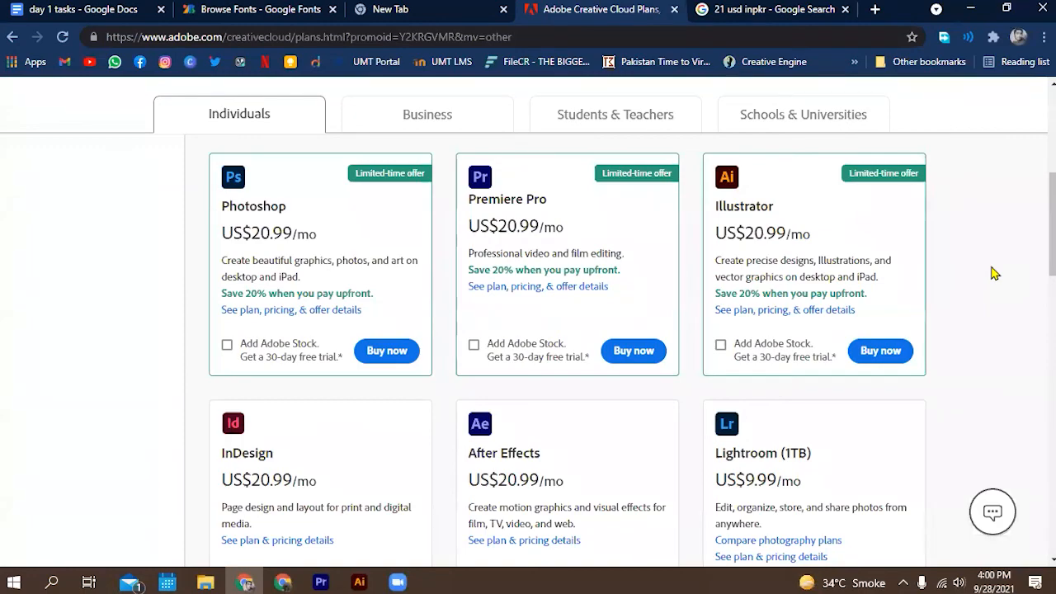
{"action": "scroll", "coordinate": [992, 272], "scroll_direction": "up", "scroll_amount": 5}
{"action": "scroll", "coordinate": [990, 276], "scroll_direction": "down", "scroll_amount": 3}
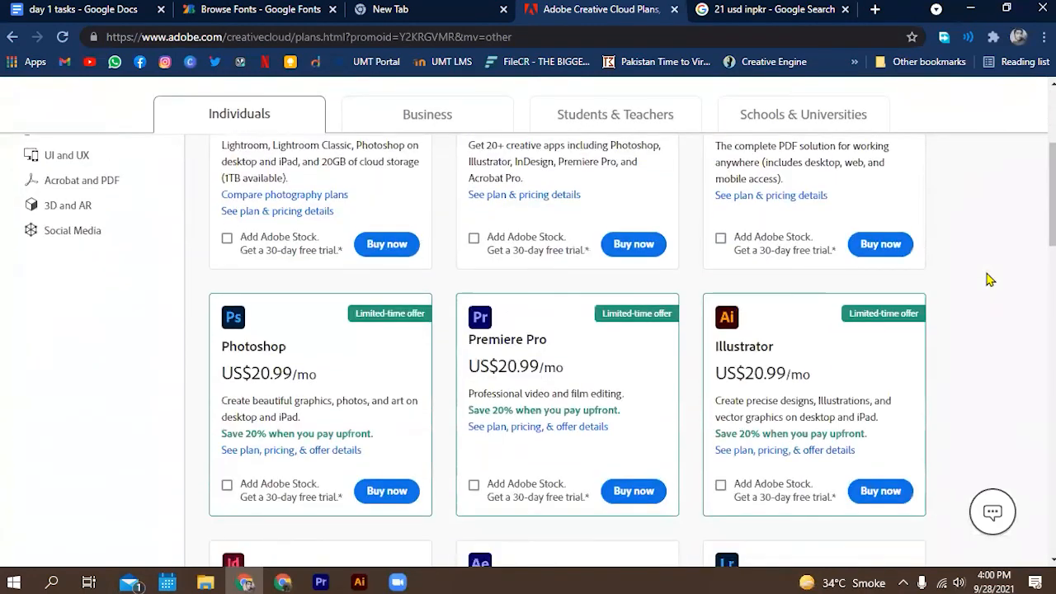
{"action": "scroll", "coordinate": [990, 280], "scroll_direction": "down", "scroll_amount": 5}
{"action": "scroll", "coordinate": [988, 278], "scroll_direction": "up", "scroll_amount": 1}
{"action": "scroll", "coordinate": [706, 354], "scroll_direction": "down", "scroll_amount": 1}
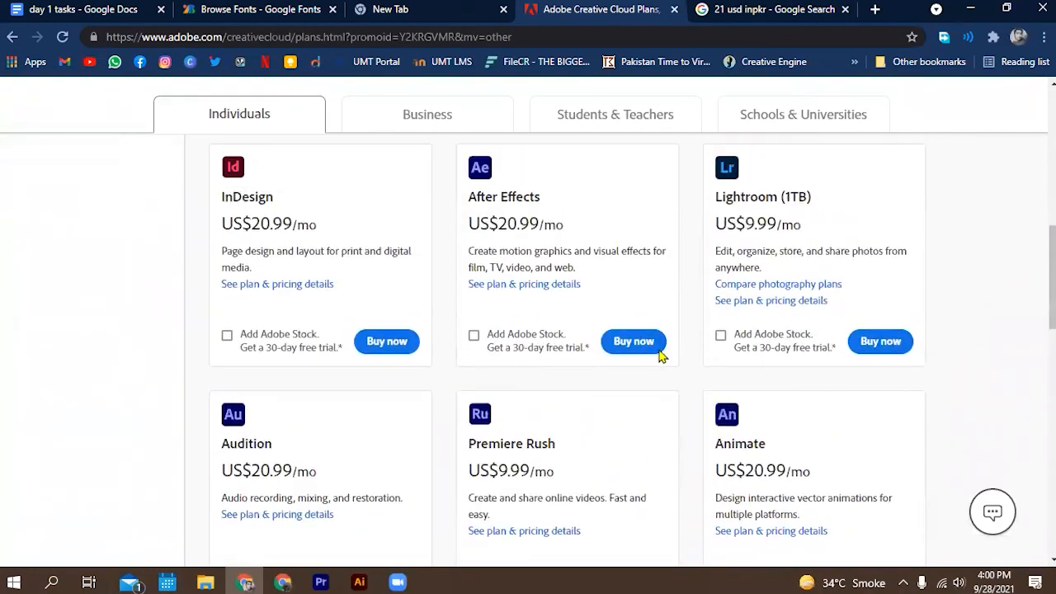
{"action": "scroll", "coordinate": [448, 460], "scroll_direction": "up", "scroll_amount": 2}
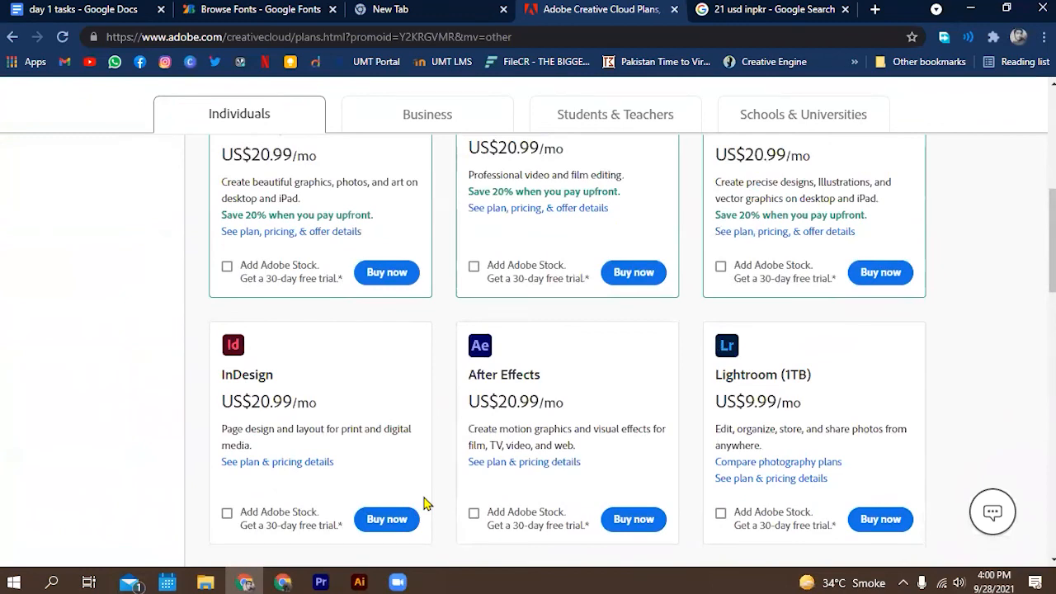
{"action": "scroll", "coordinate": [940, 288], "scroll_direction": "up", "scroll_amount": 5}
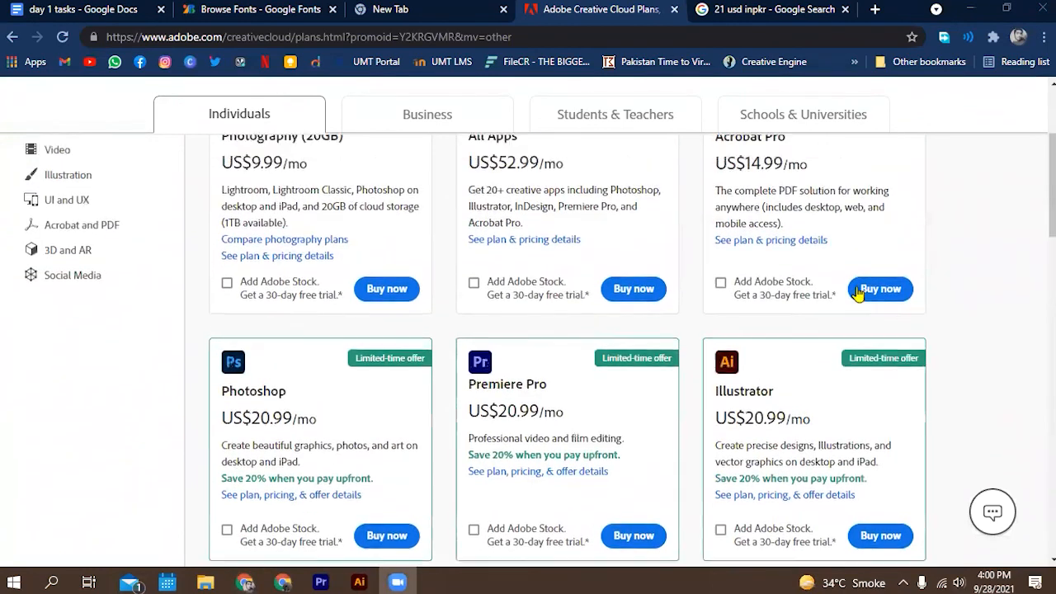
{"action": "scroll", "coordinate": [858, 293], "scroll_direction": "up", "scroll_amount": 1}
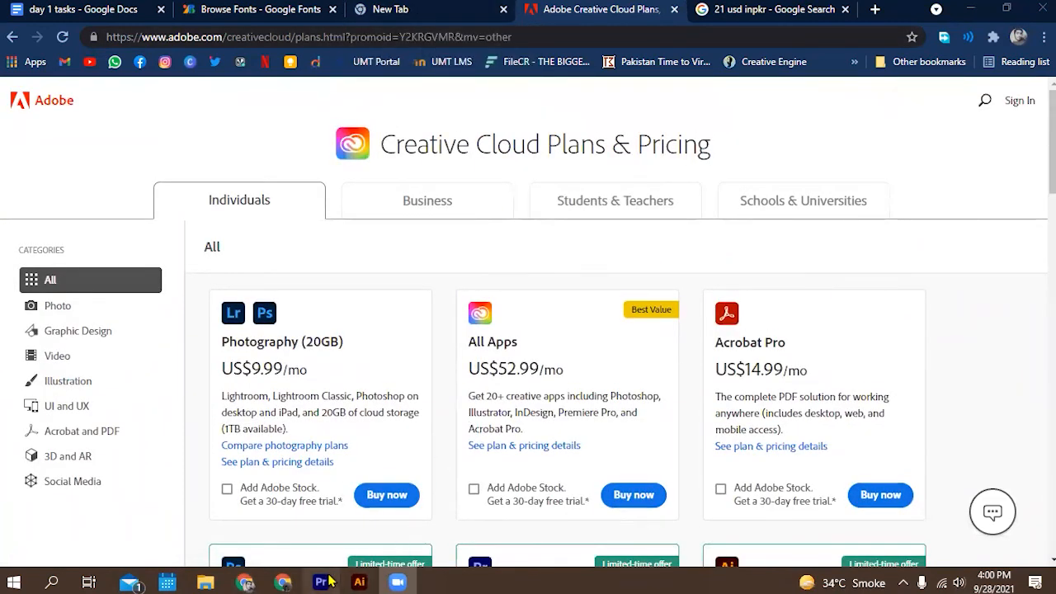
{"action": "mouse_move", "coordinate": [321, 582]}
{"action": "left_click", "coordinate": [405, 537]}
{"action": "left_click", "coordinate": [320, 582]}
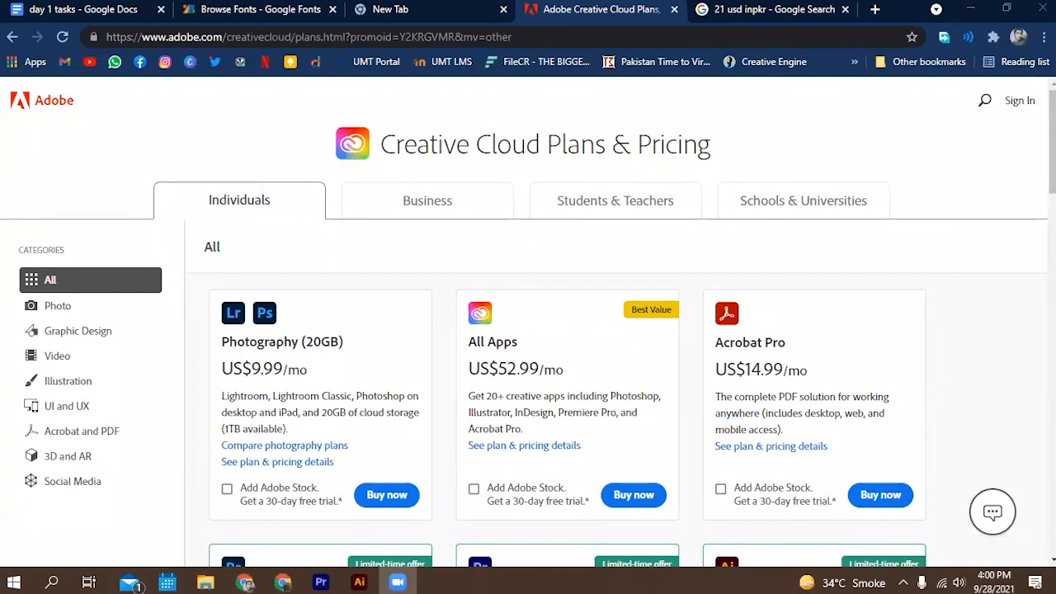
Open the bookmarked FileCR site and look through its Windows and Android software listings.
{"action": "left_click", "coordinate": [553, 62]}
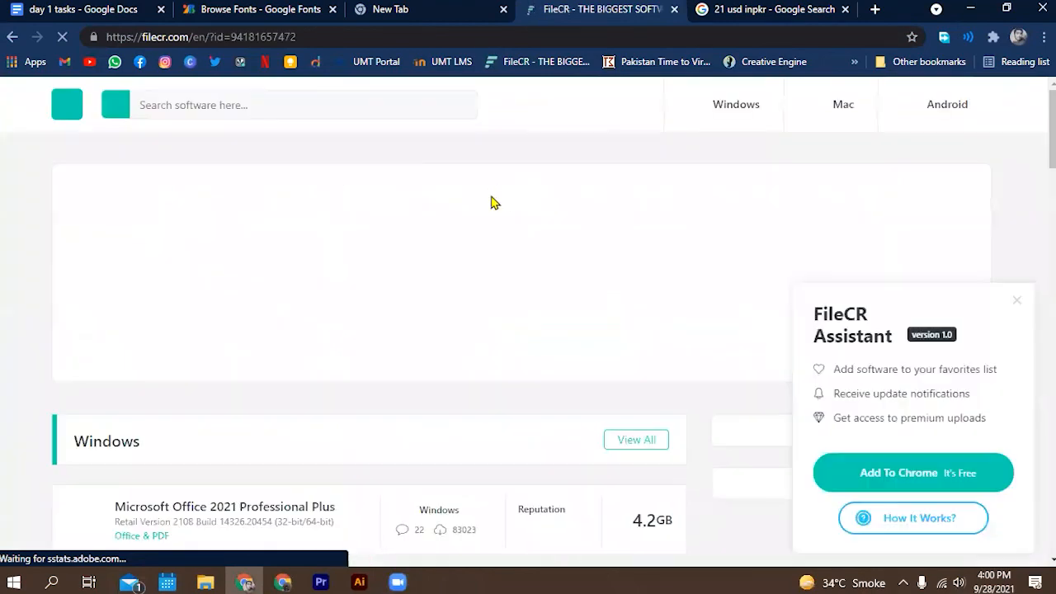
{"action": "scroll", "coordinate": [487, 210], "scroll_direction": "down", "scroll_amount": 2}
{"action": "scroll", "coordinate": [483, 221], "scroll_direction": "down", "scroll_amount": 3}
{"action": "scroll", "coordinate": [334, 290], "scroll_direction": "up", "scroll_amount": 3}
{"action": "scroll", "coordinate": [333, 290], "scroll_direction": "up", "scroll_amount": 1}
{"action": "scroll", "coordinate": [333, 290], "scroll_direction": "down", "scroll_amount": 1}
{"action": "scroll", "coordinate": [333, 291], "scroll_direction": "up", "scroll_amount": 2}
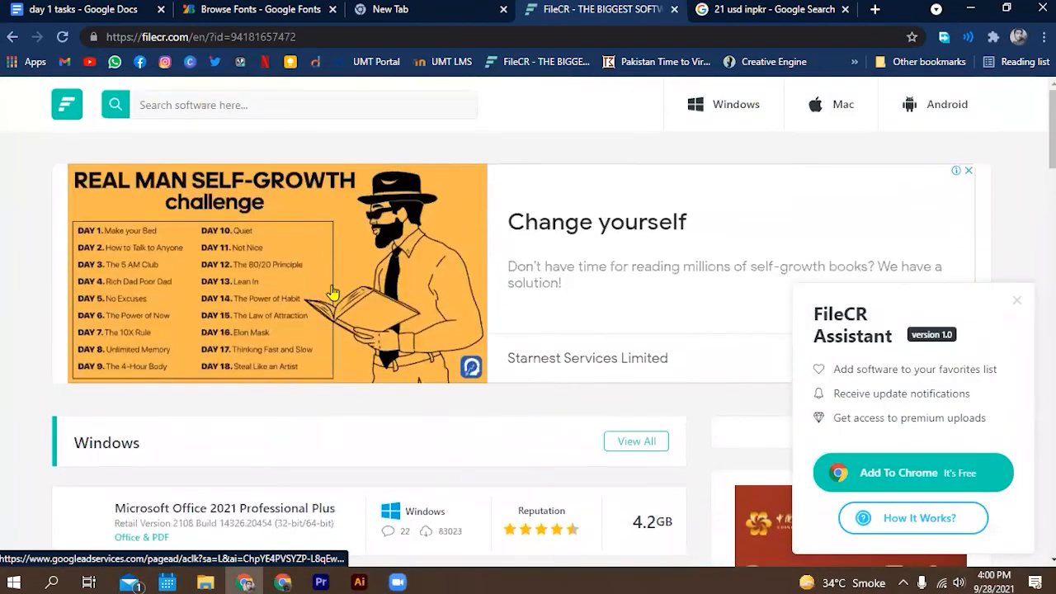
{"action": "scroll", "coordinate": [333, 290], "scroll_direction": "down", "scroll_amount": 4}
{"action": "scroll", "coordinate": [333, 291], "scroll_direction": "down", "scroll_amount": 4}
{"action": "scroll", "coordinate": [337, 289], "scroll_direction": "up", "scroll_amount": 4}
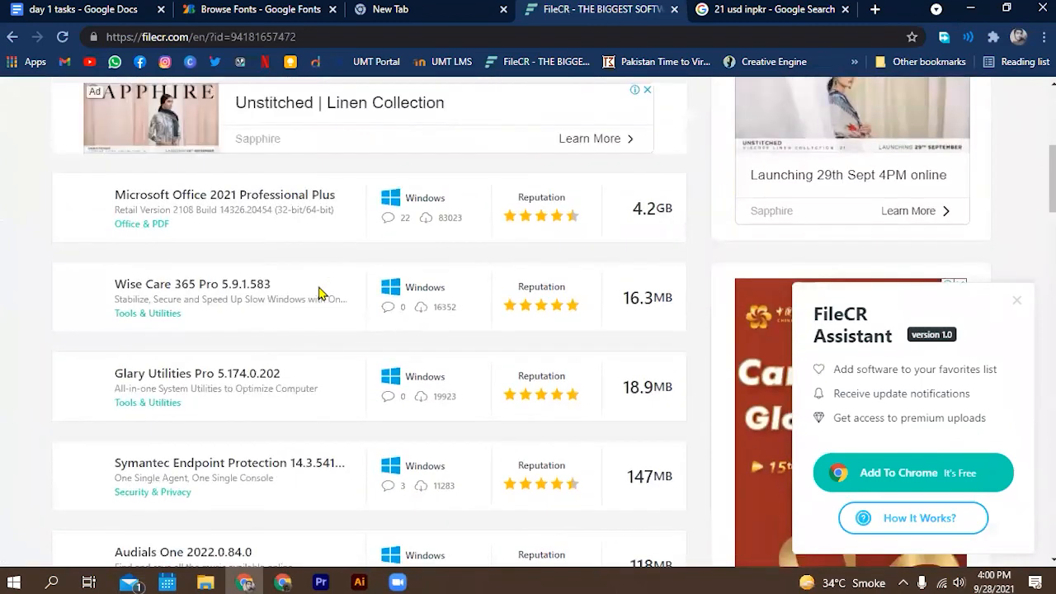
{"action": "scroll", "coordinate": [322, 292], "scroll_direction": "down", "scroll_amount": 3}
{"action": "scroll", "coordinate": [322, 293], "scroll_direction": "down", "scroll_amount": 6}
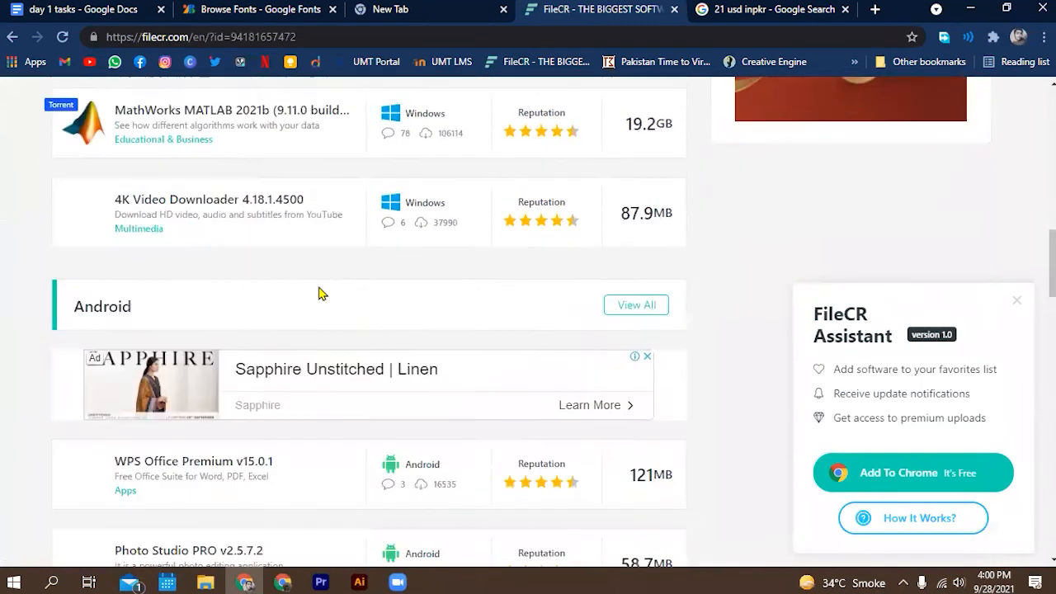
{"action": "scroll", "coordinate": [322, 294], "scroll_direction": "down", "scroll_amount": 3}
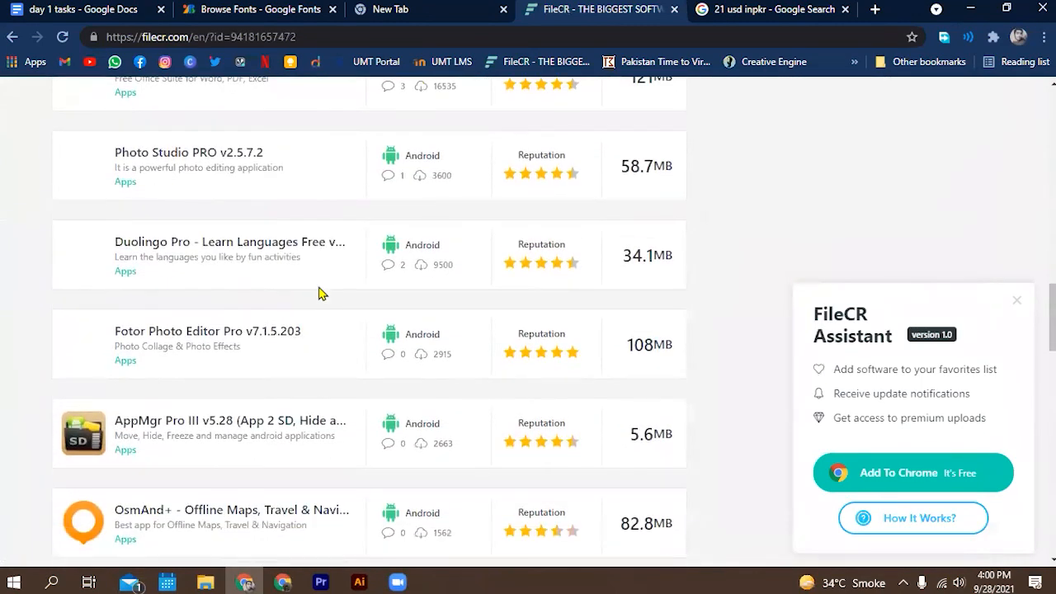
{"action": "scroll", "coordinate": [321, 293], "scroll_direction": "up", "scroll_amount": 10}
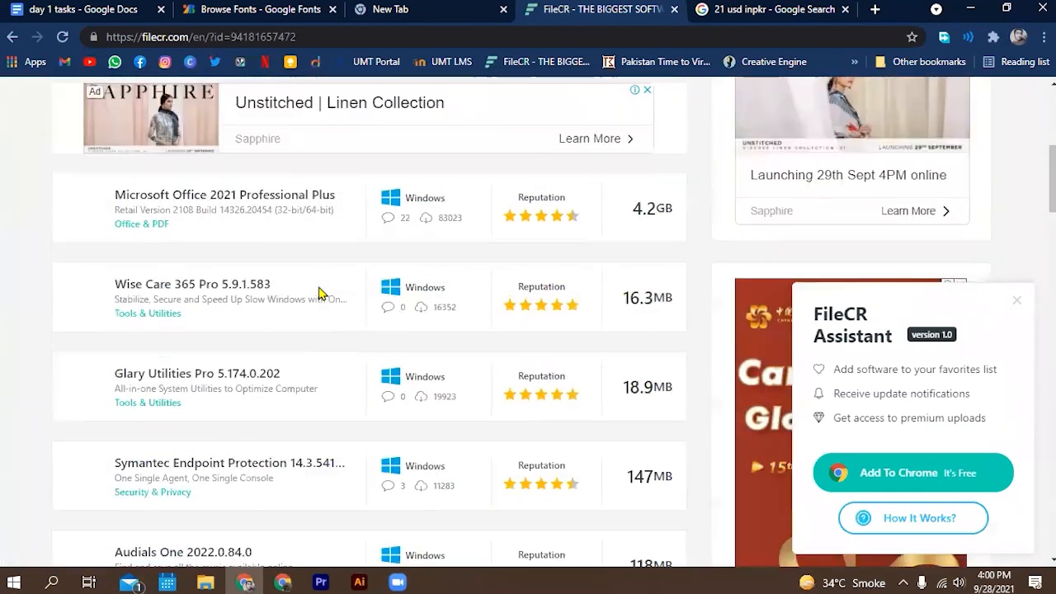
{"action": "scroll", "coordinate": [322, 294], "scroll_direction": "up", "scroll_amount": 5}
Go back to the USD to PKR search results and review the currency conversion.
{"action": "left_click", "coordinate": [455, 5]}
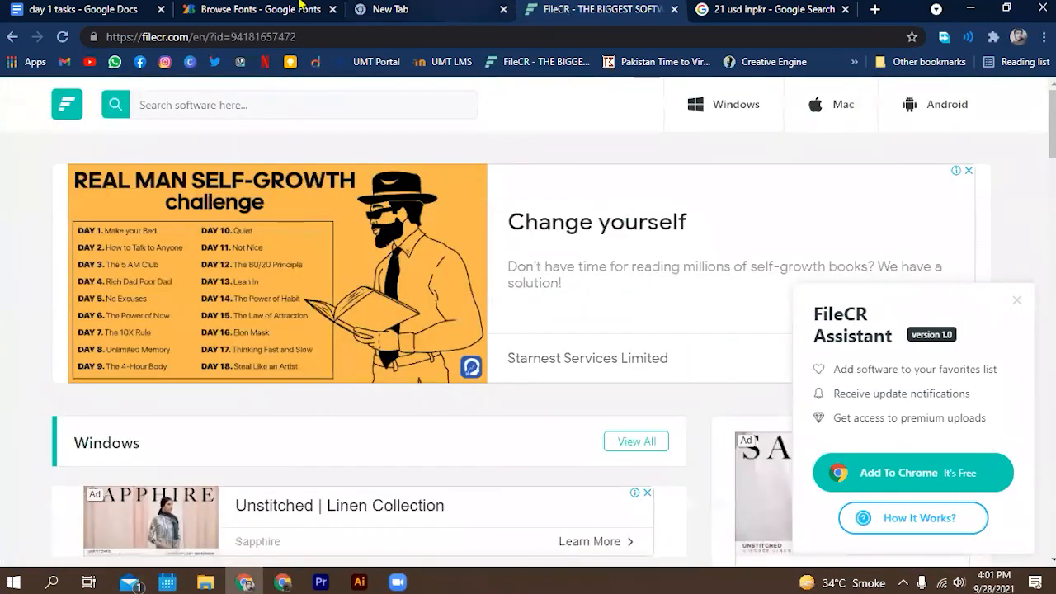
{"action": "left_click", "coordinate": [249, 5]}
{"action": "left_click", "coordinate": [725, 5]}
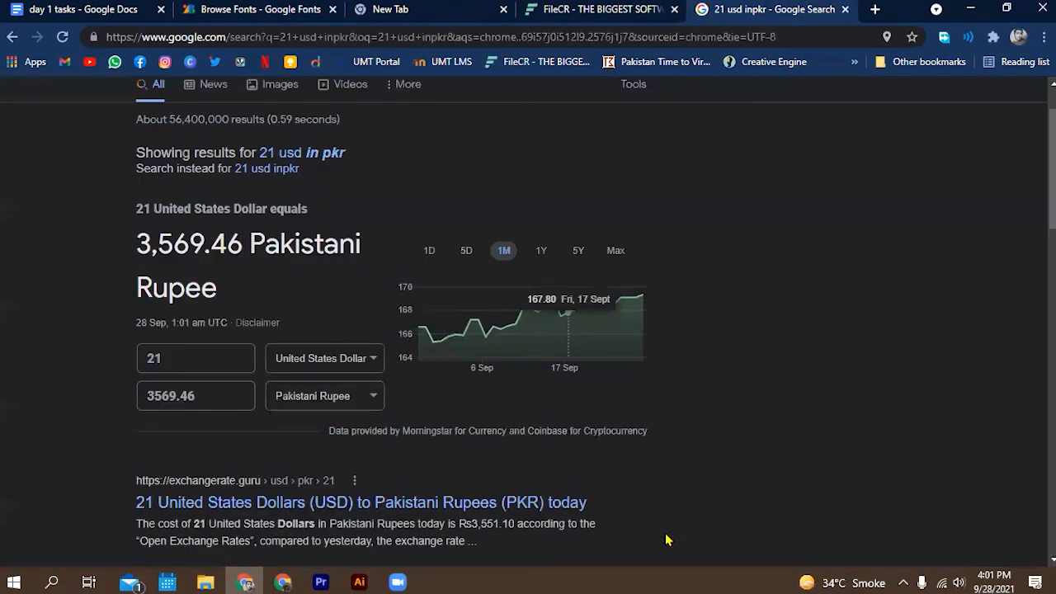
{"action": "scroll", "coordinate": [631, 394], "scroll_direction": "up", "scroll_amount": 1}
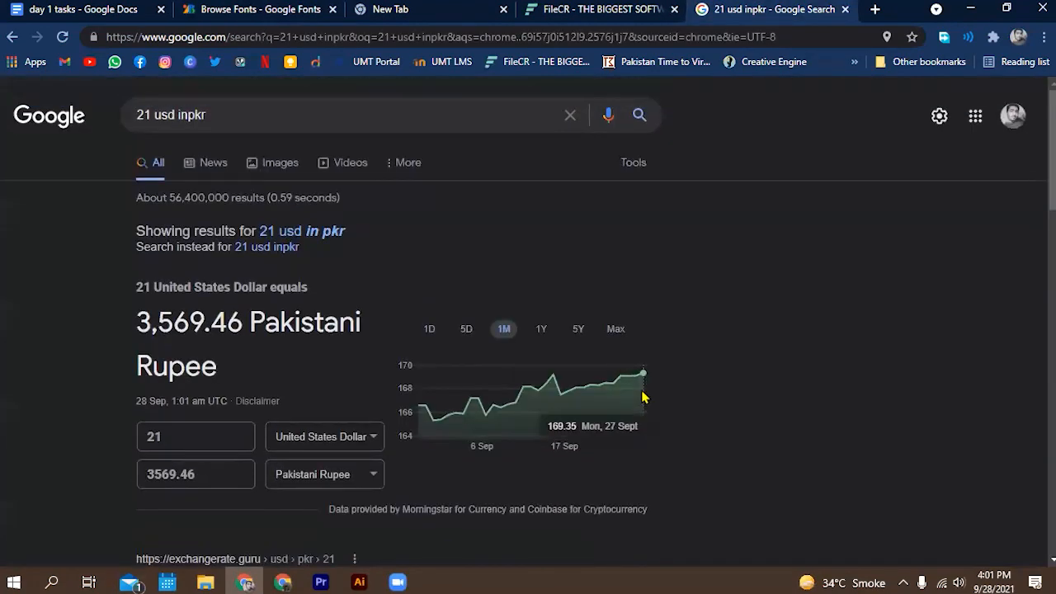